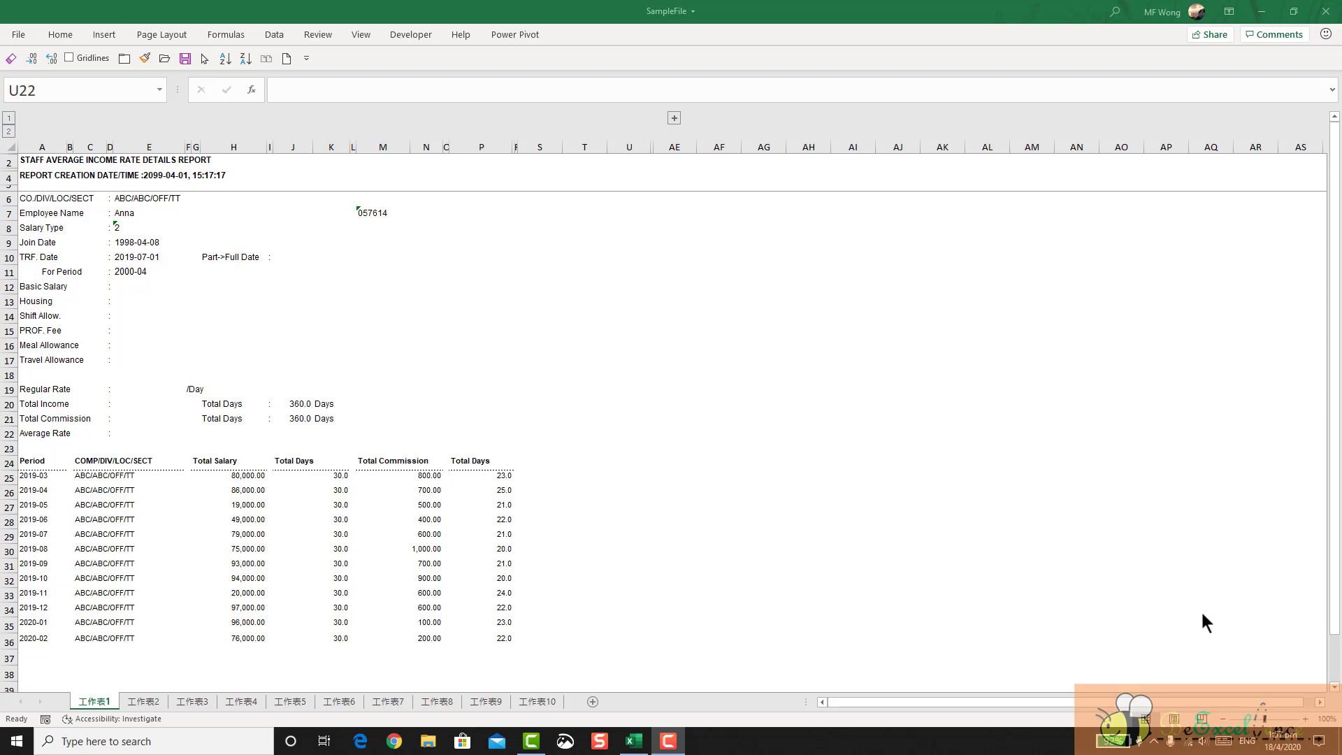
Point out the period table, the employee name and ID cells, and empty columns S24:S36 and T24:T36
{"action": "left_click_drag", "start_coordinate": [34, 463], "coordinate": [492, 648]}
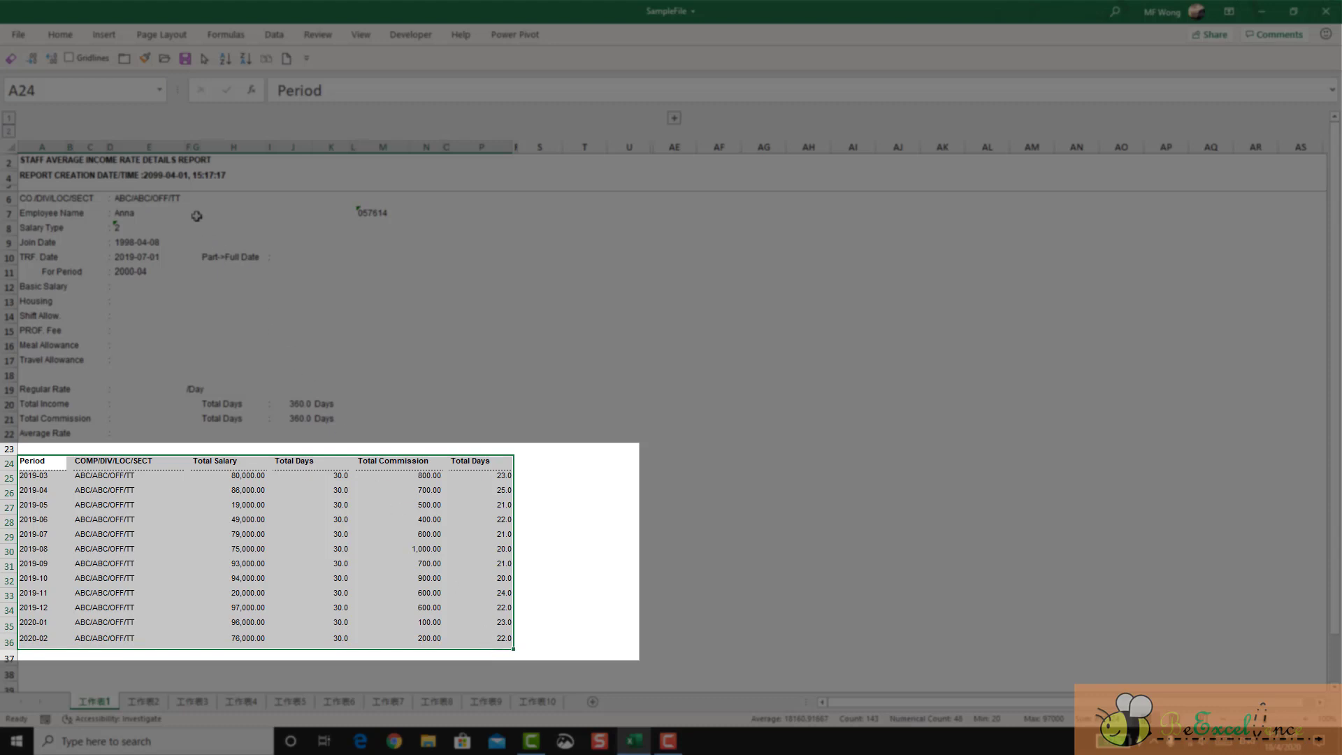
{"action": "left_click", "coordinate": [162, 213]}
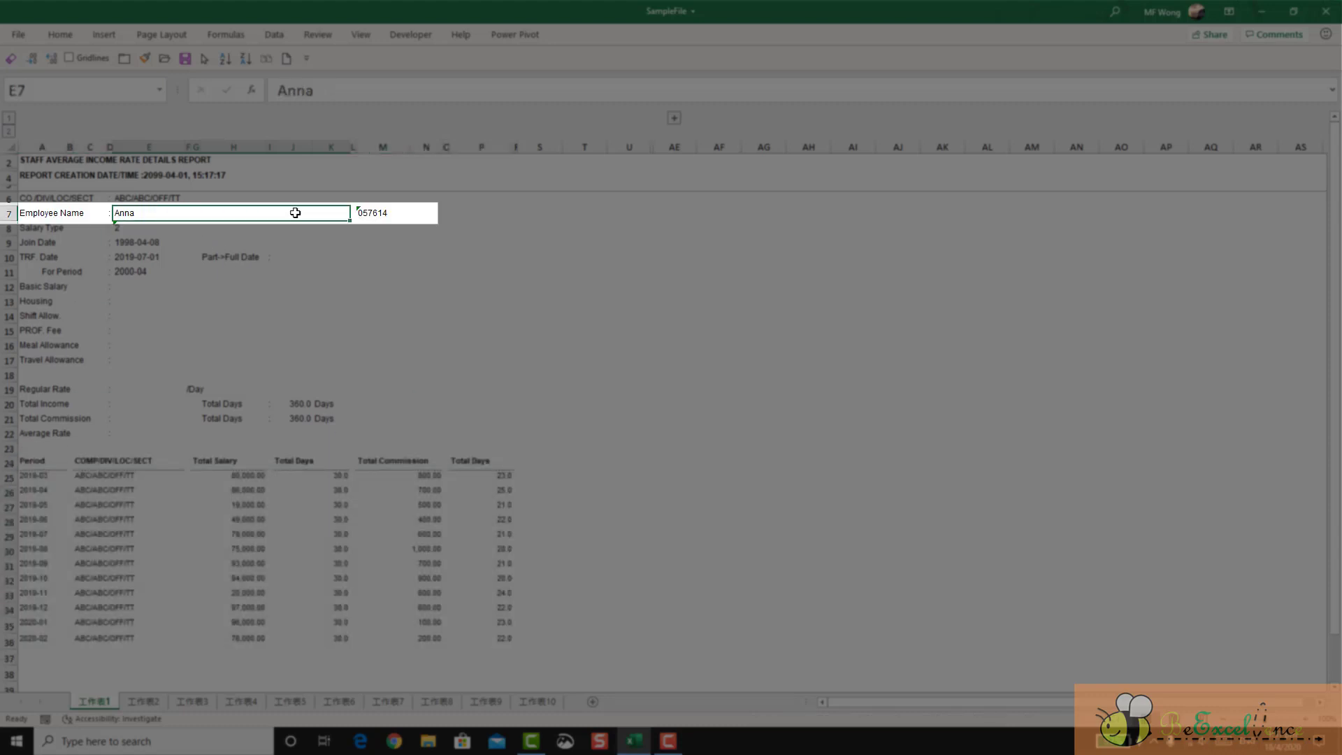
{"action": "left_click", "coordinate": [381, 215]}
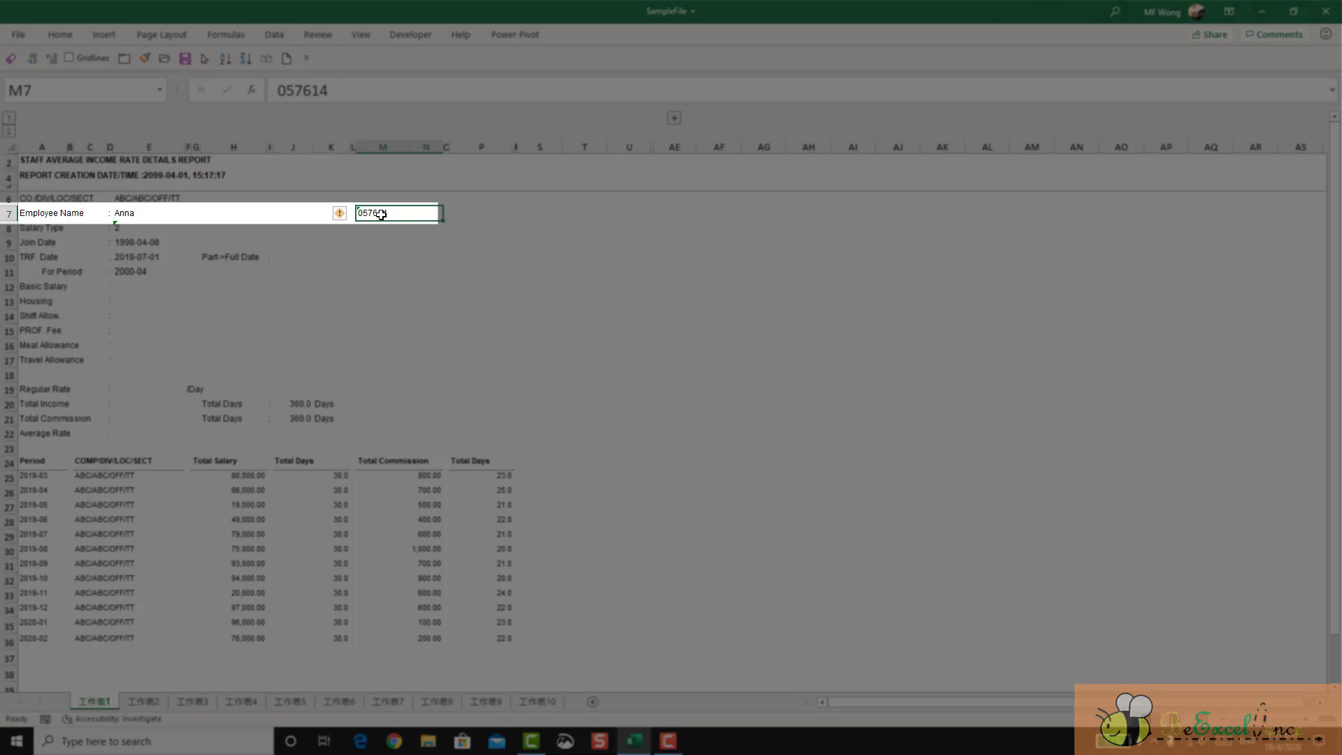
{"action": "left_click", "coordinate": [259, 216]}
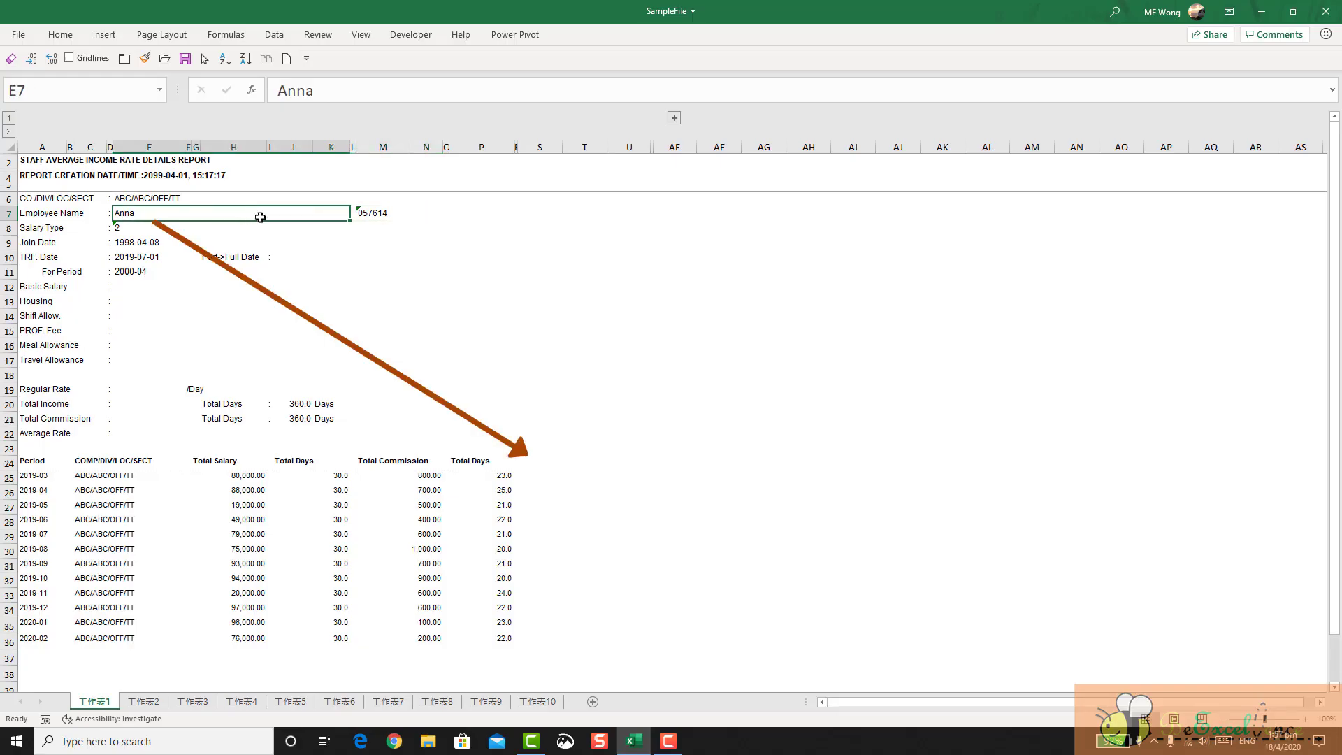
{"action": "left_click_drag", "start_coordinate": [528, 458], "coordinate": [546, 641]}
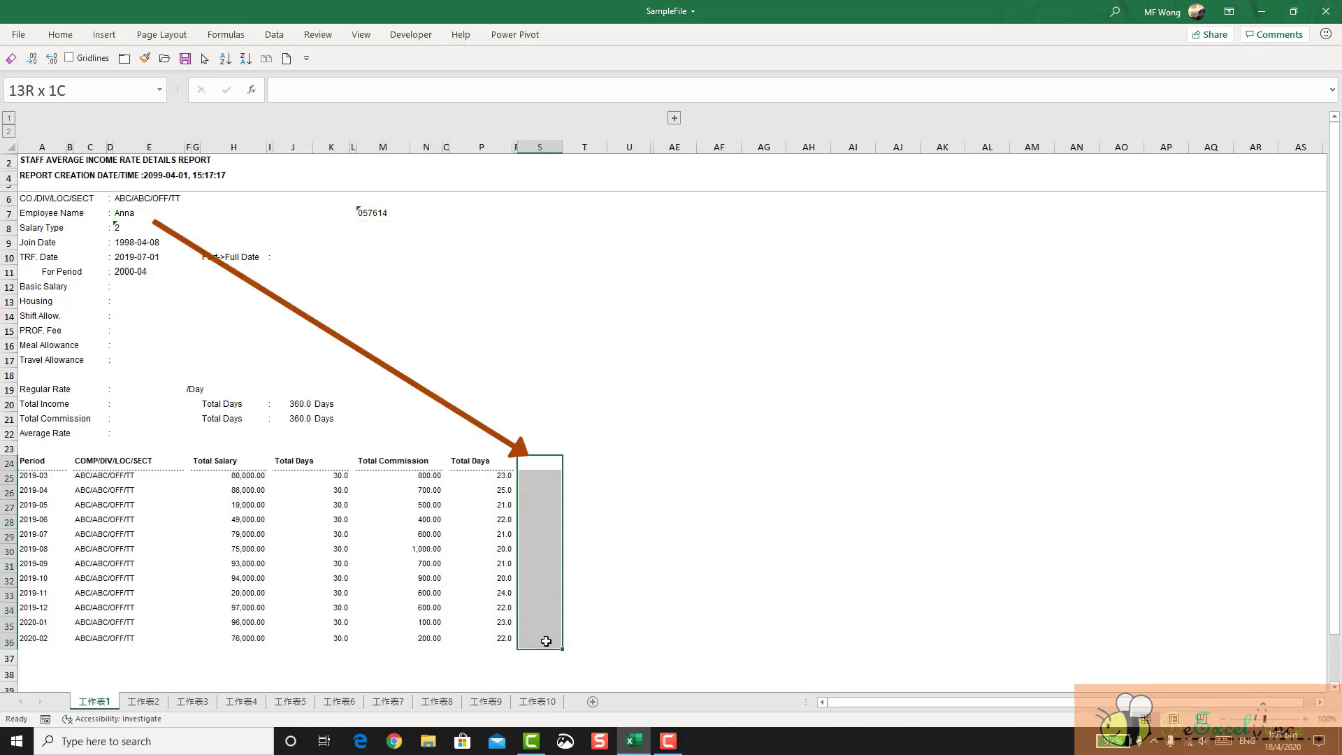
{"action": "left_click", "coordinate": [384, 214]}
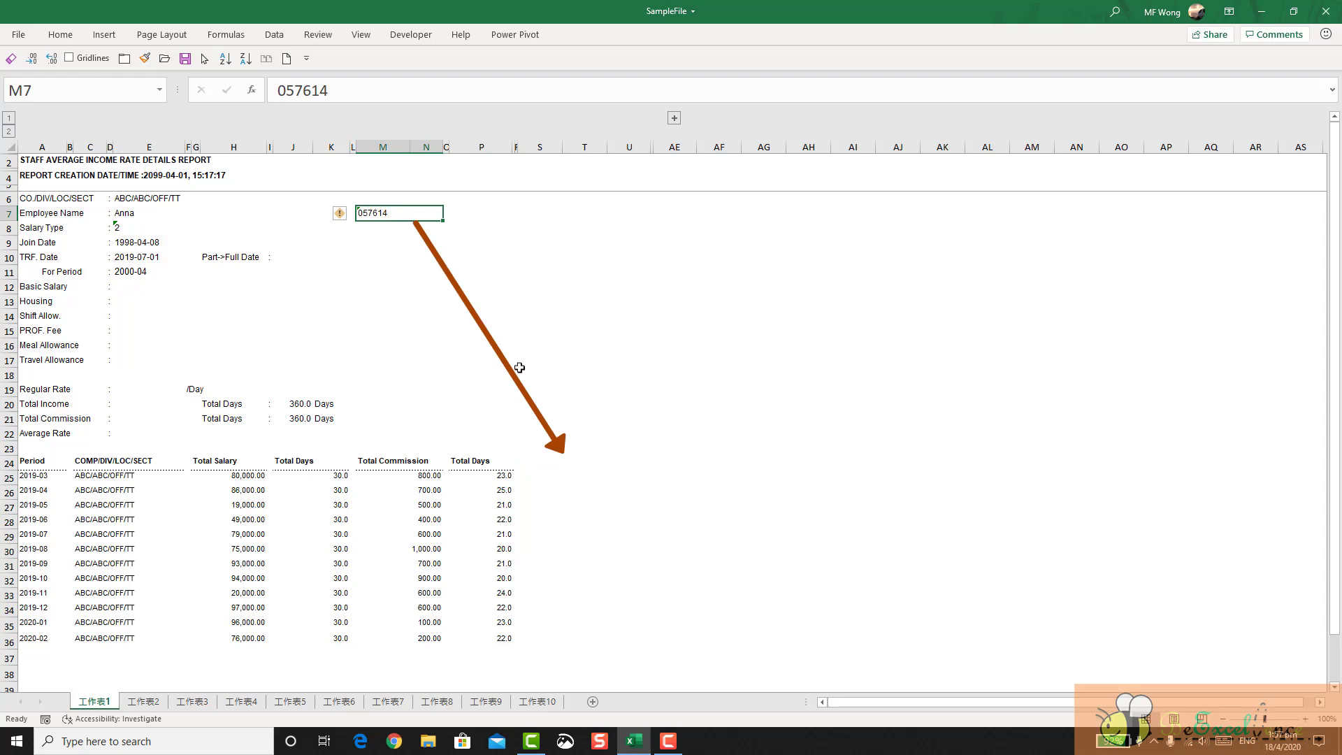
{"action": "left_click_drag", "start_coordinate": [597, 460], "coordinate": [597, 644]}
Reselect the table and step across the headers from COMP/DIV/LOC/SECT to Total Salary and the empty I24
{"action": "left_click", "coordinate": [201, 526]}
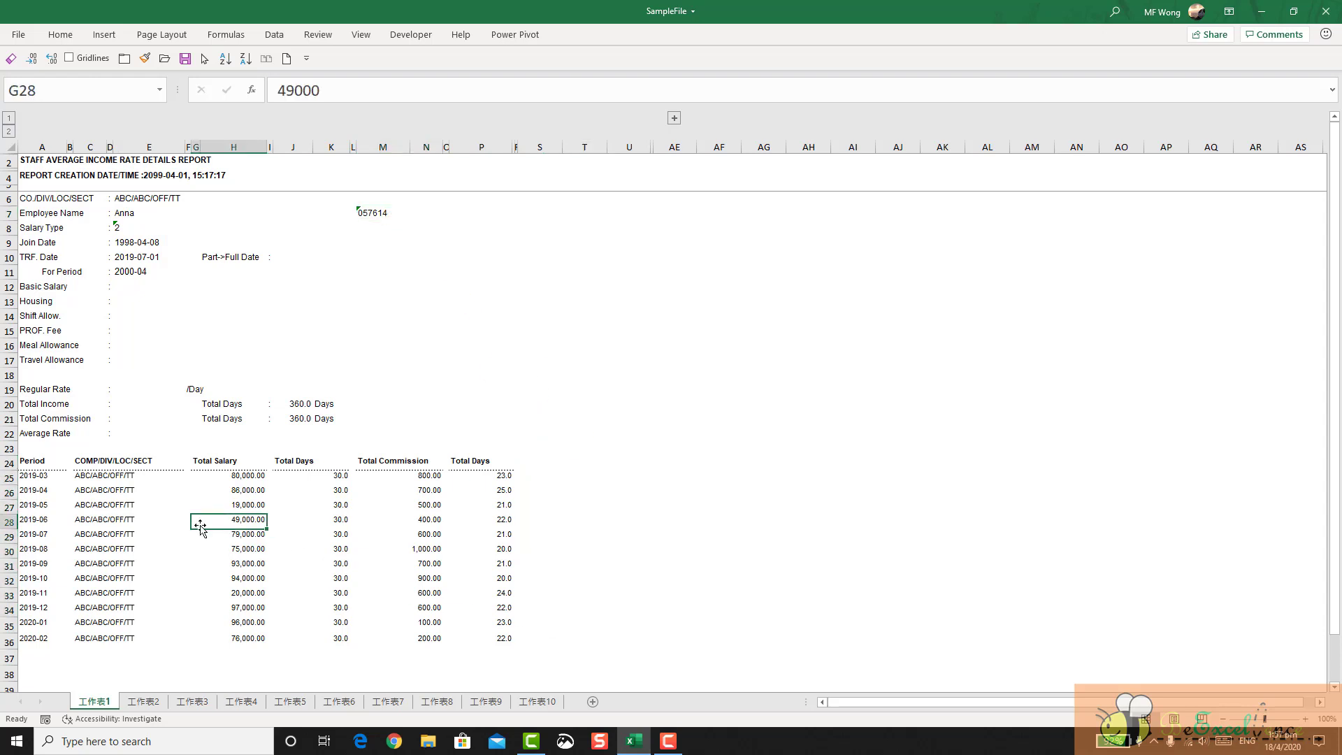
{"action": "left_click_drag", "start_coordinate": [73, 463], "coordinate": [512, 647]}
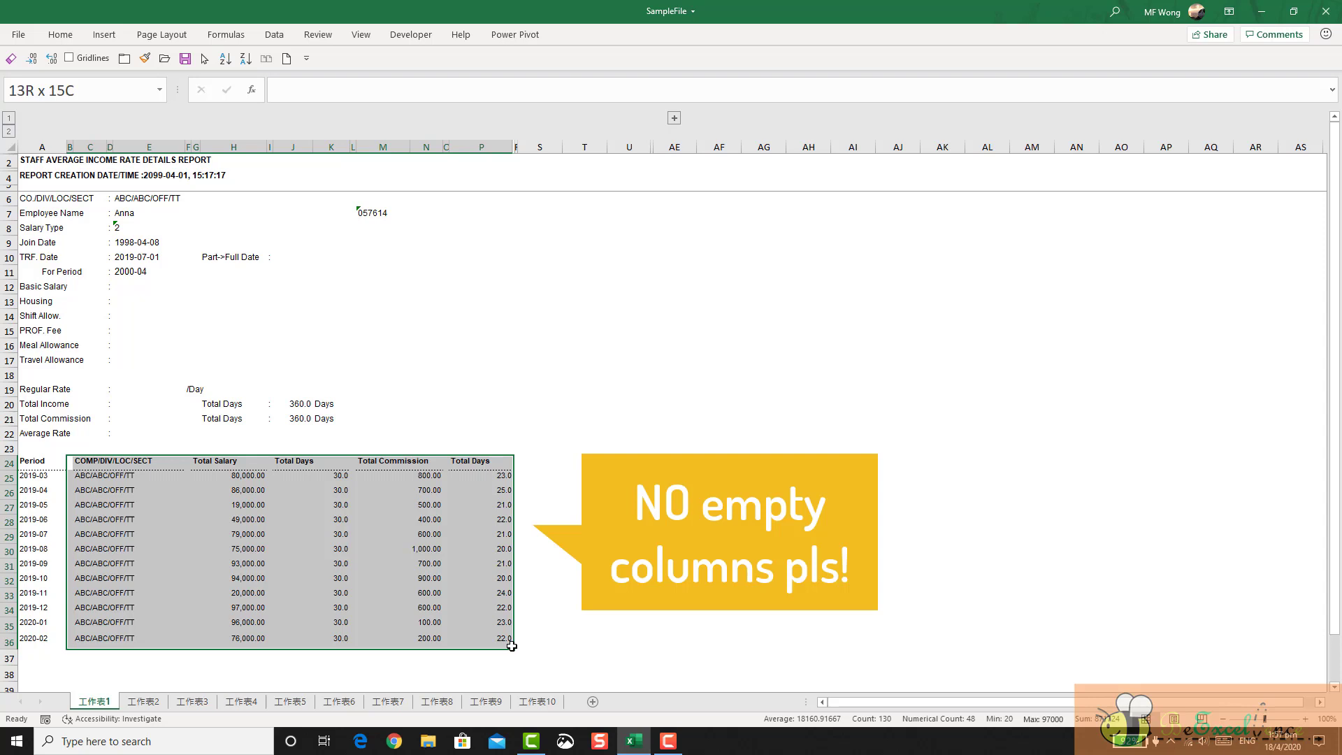
{"action": "left_click", "coordinate": [84, 466]}
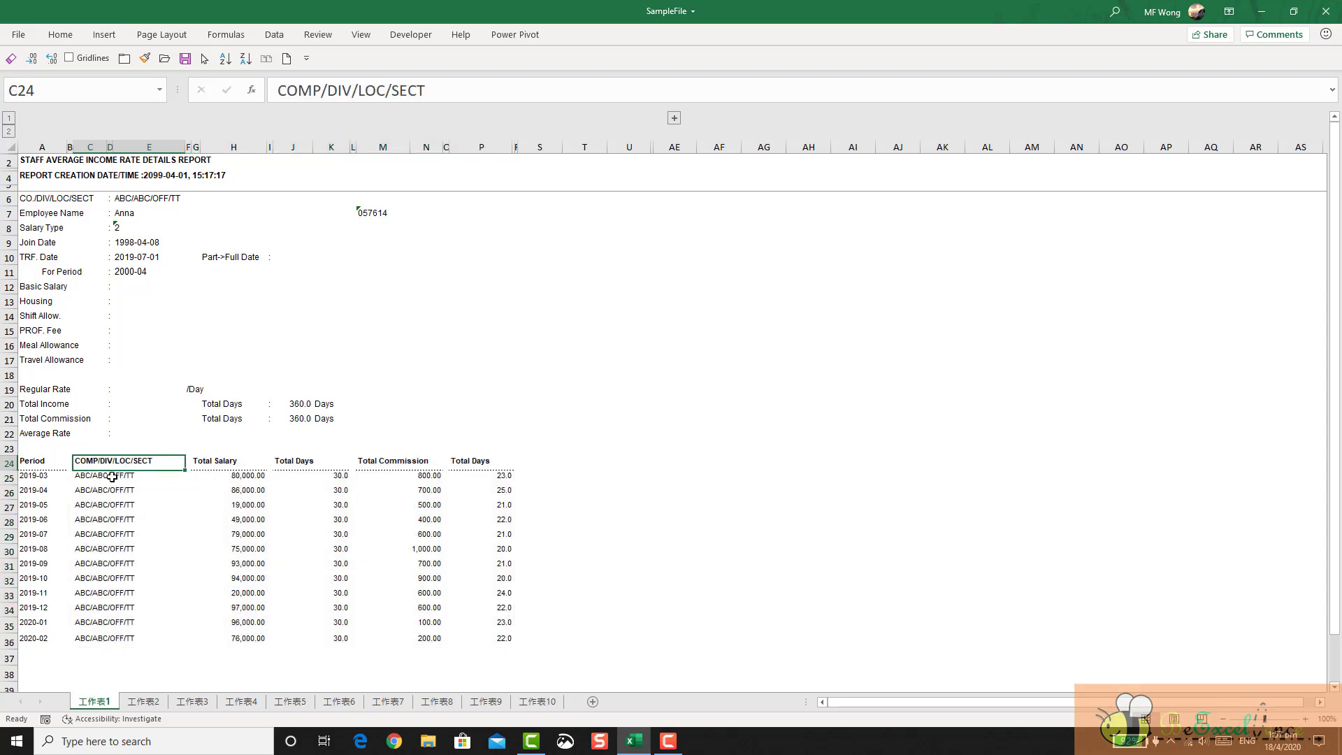
{"action": "key", "text": "Right"}
{"action": "key", "text": "Right"}
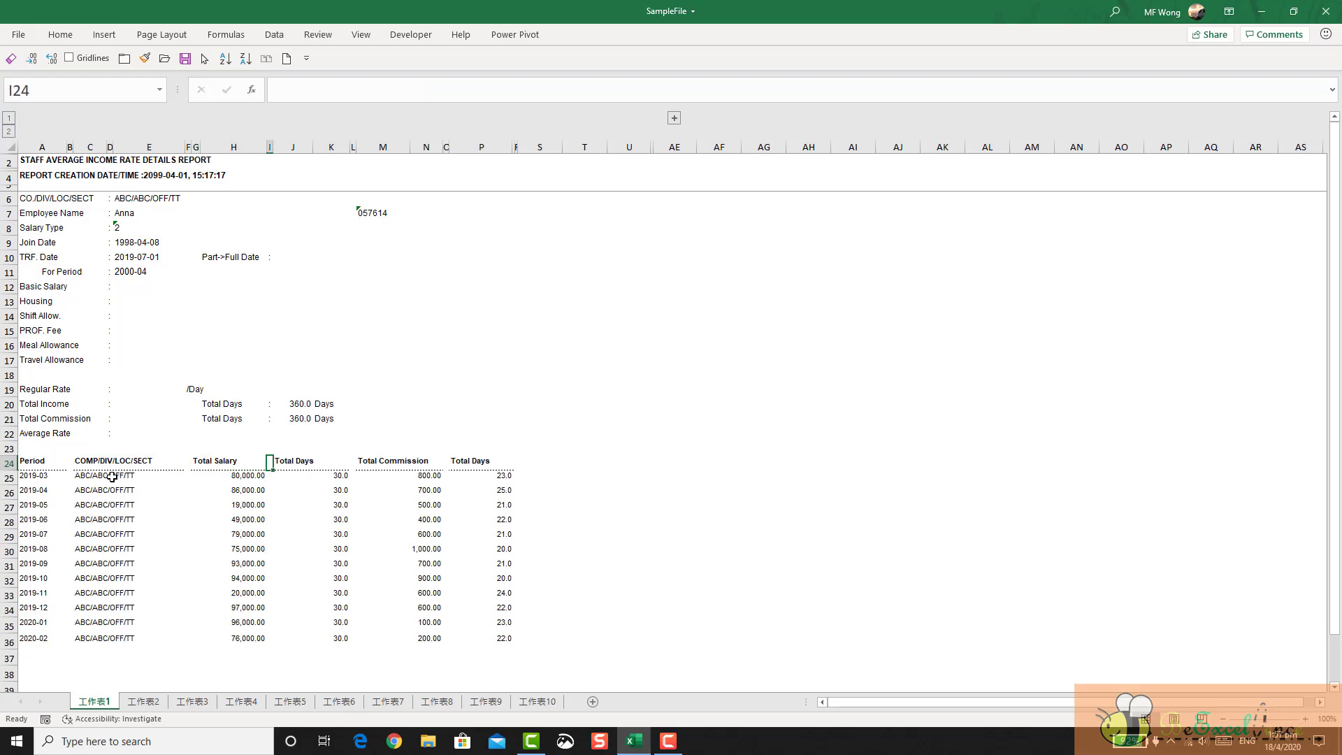
{"action": "key", "text": "Right"}
{"action": "key", "text": "Right"}
{"action": "key", "text": "Right"}
{"action": "key", "text": "Right"}
{"action": "key", "text": "Right"}
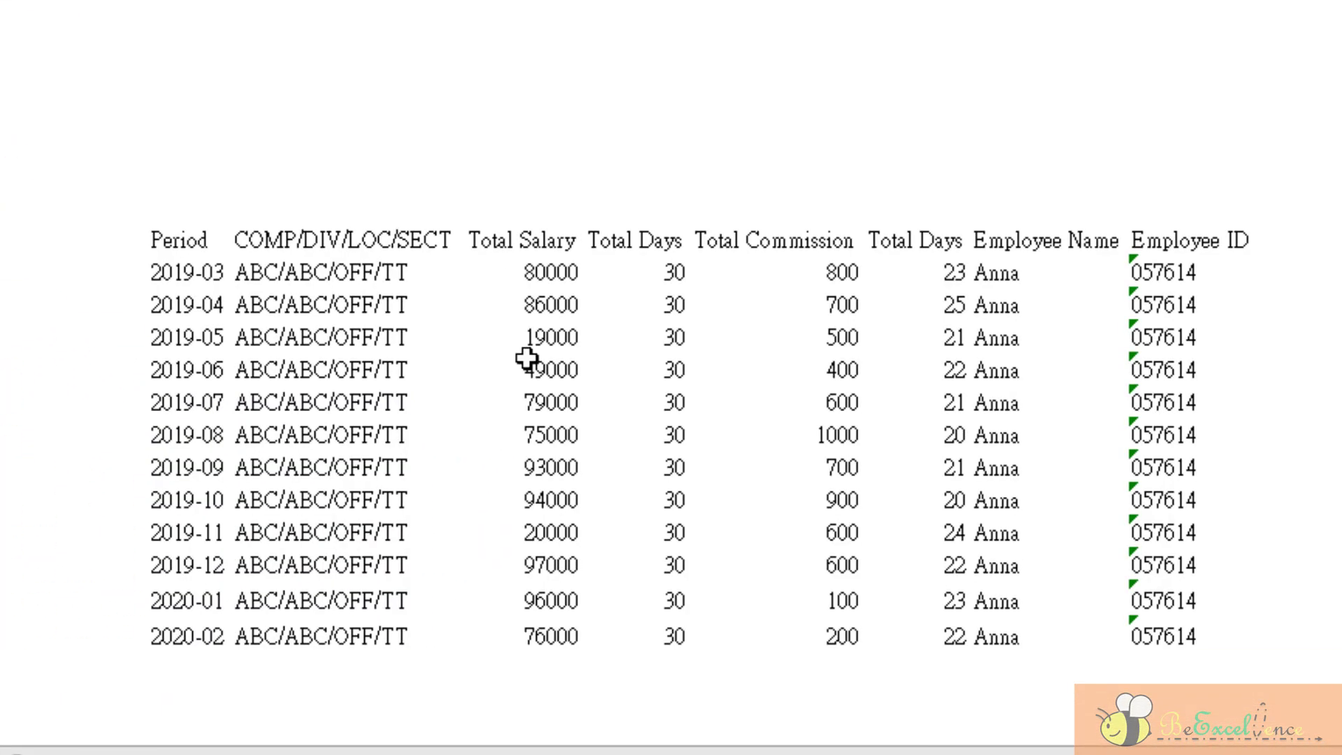
{"action": "left_click_drag", "start_coordinate": [186, 245], "coordinate": [1171, 643]}
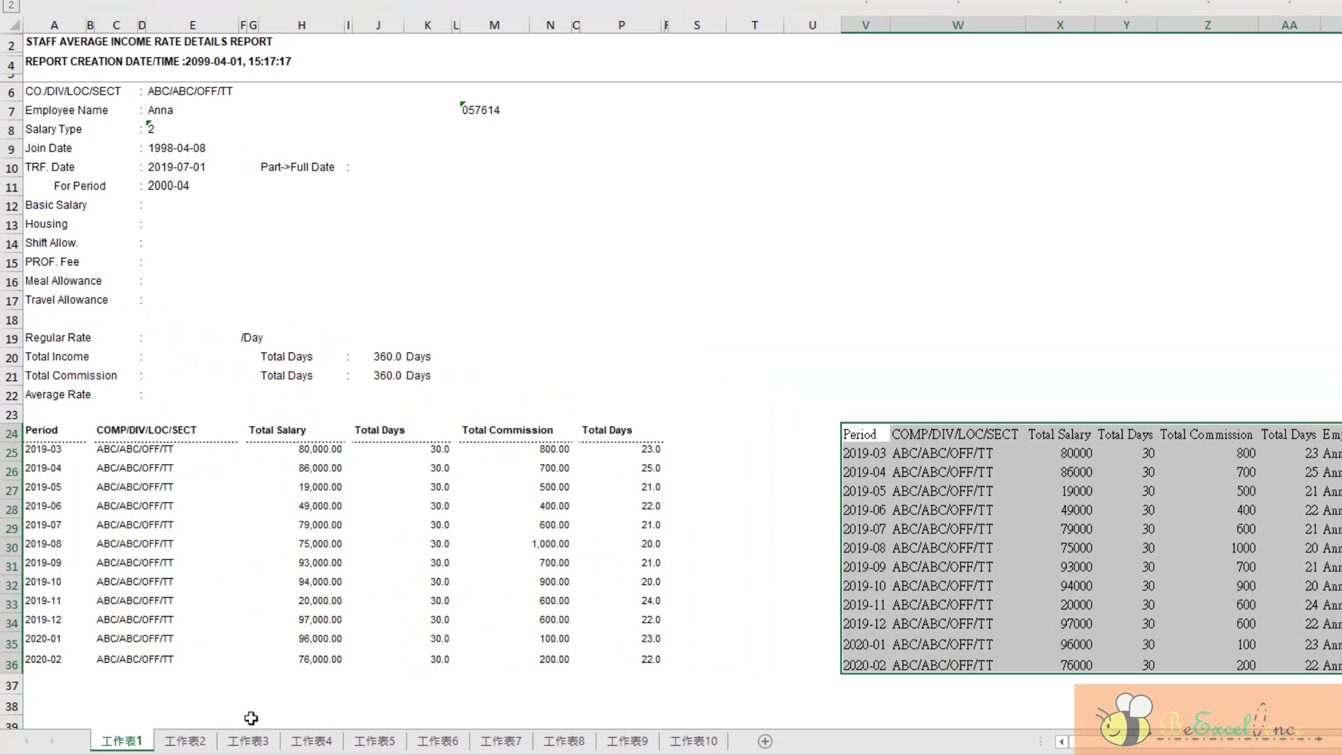
Review the employee report sheets 工作表2 through 工作表10 one by one
{"action": "left_click", "coordinate": [186, 741]}
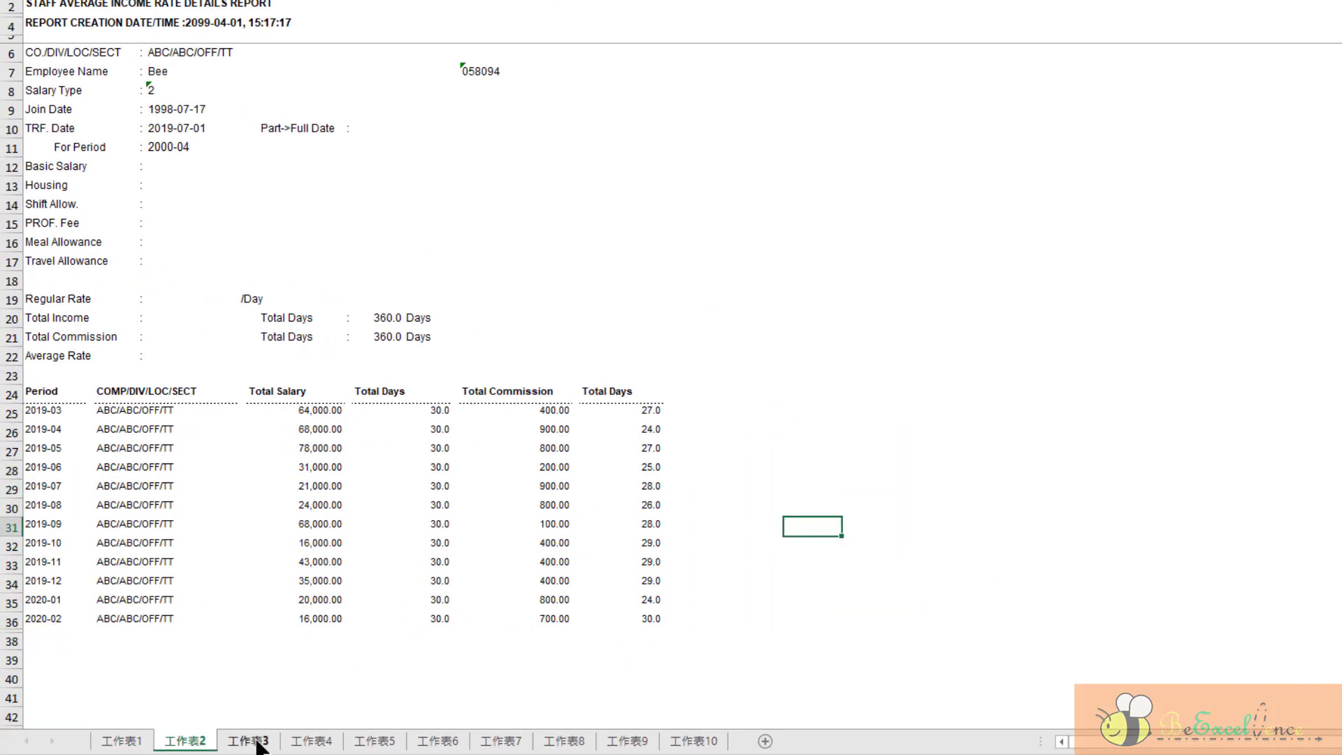
{"action": "left_click", "coordinate": [256, 742]}
{"action": "left_click", "coordinate": [307, 744]}
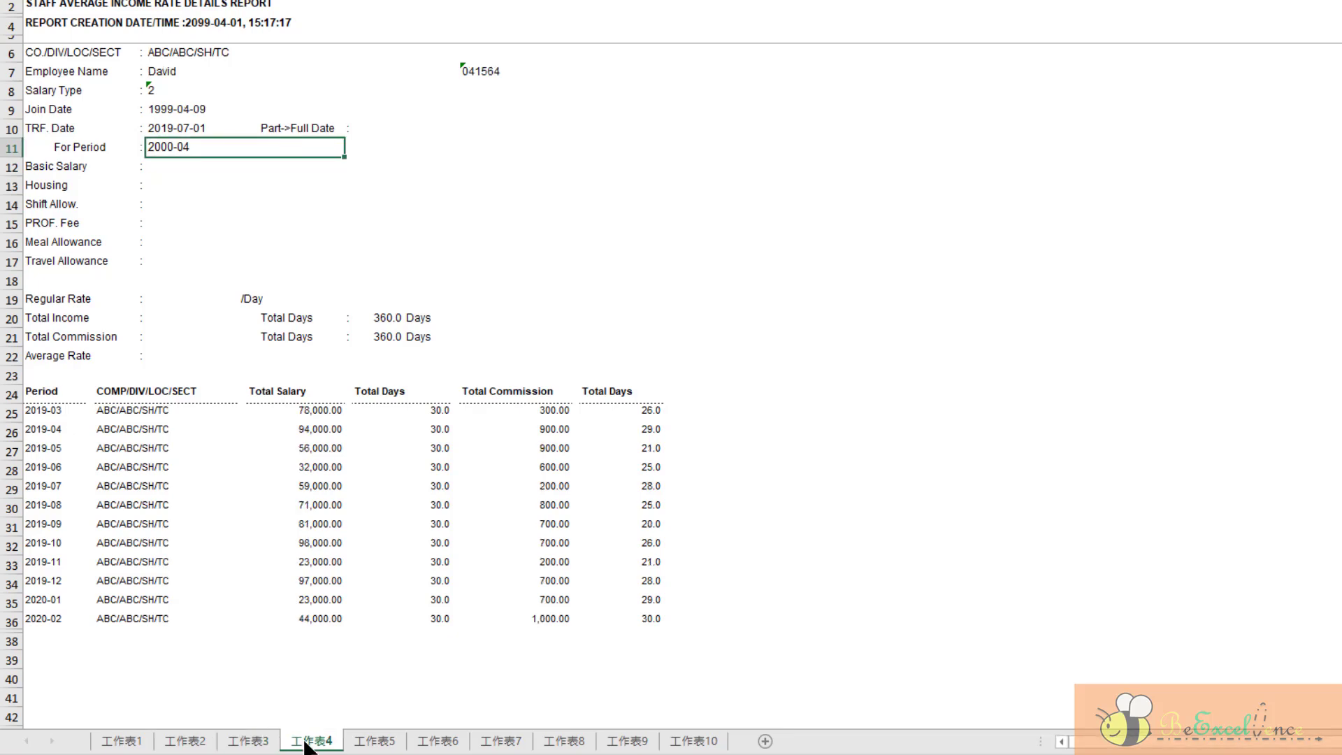
{"action": "left_click", "coordinate": [376, 744]}
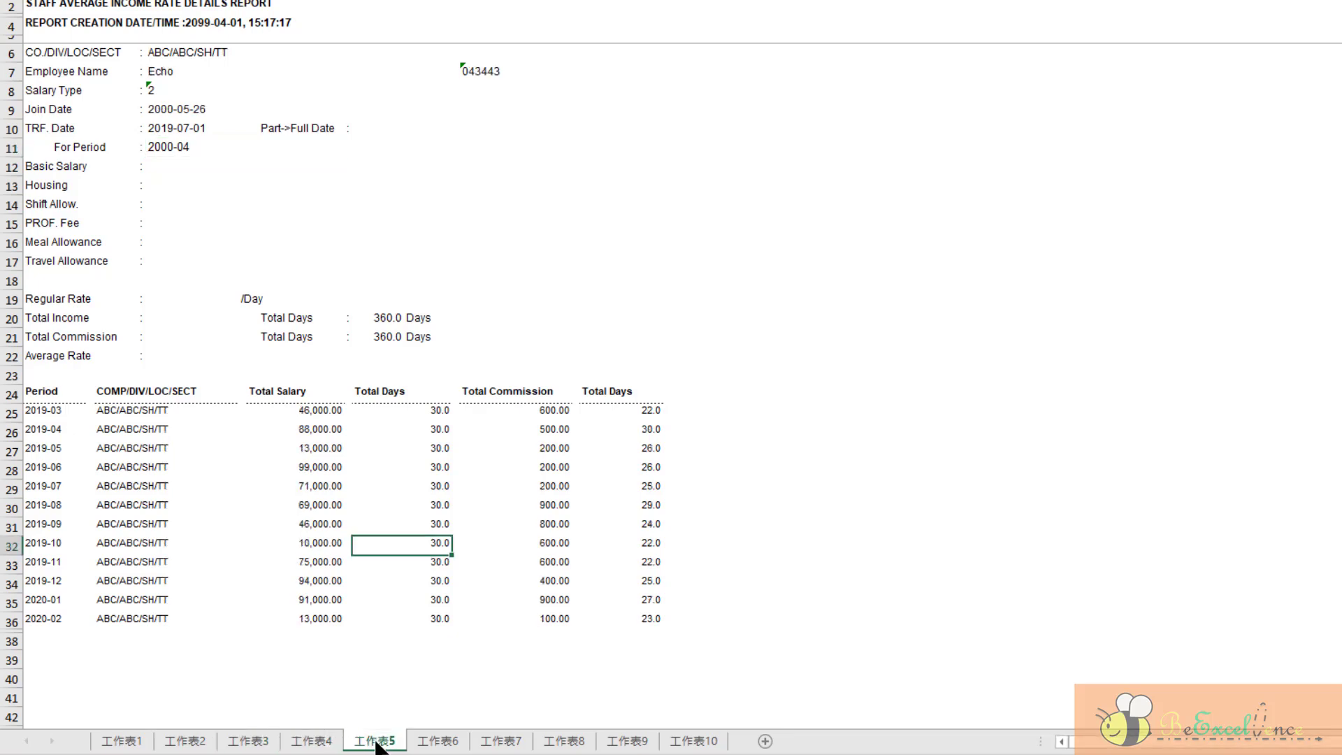
{"action": "left_click", "coordinate": [441, 744]}
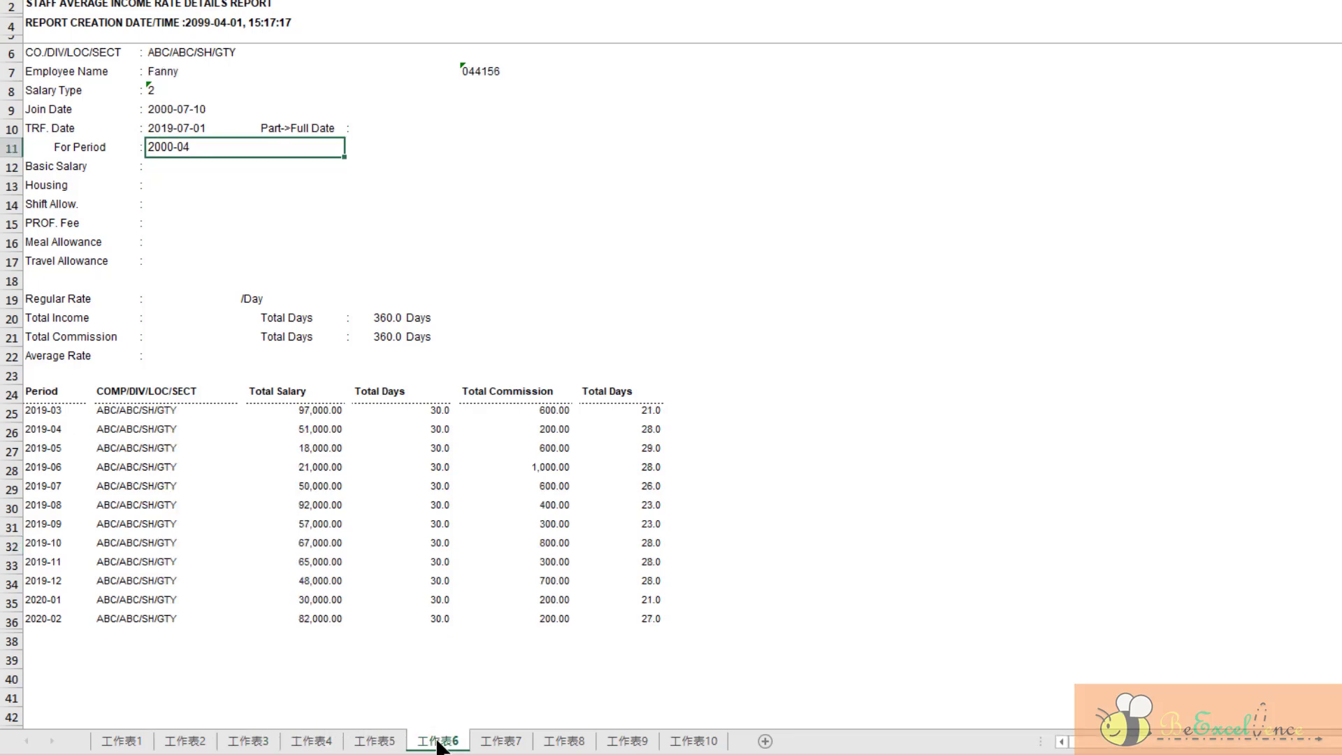
{"action": "left_click", "coordinate": [505, 742]}
{"action": "left_click", "coordinate": [564, 743]}
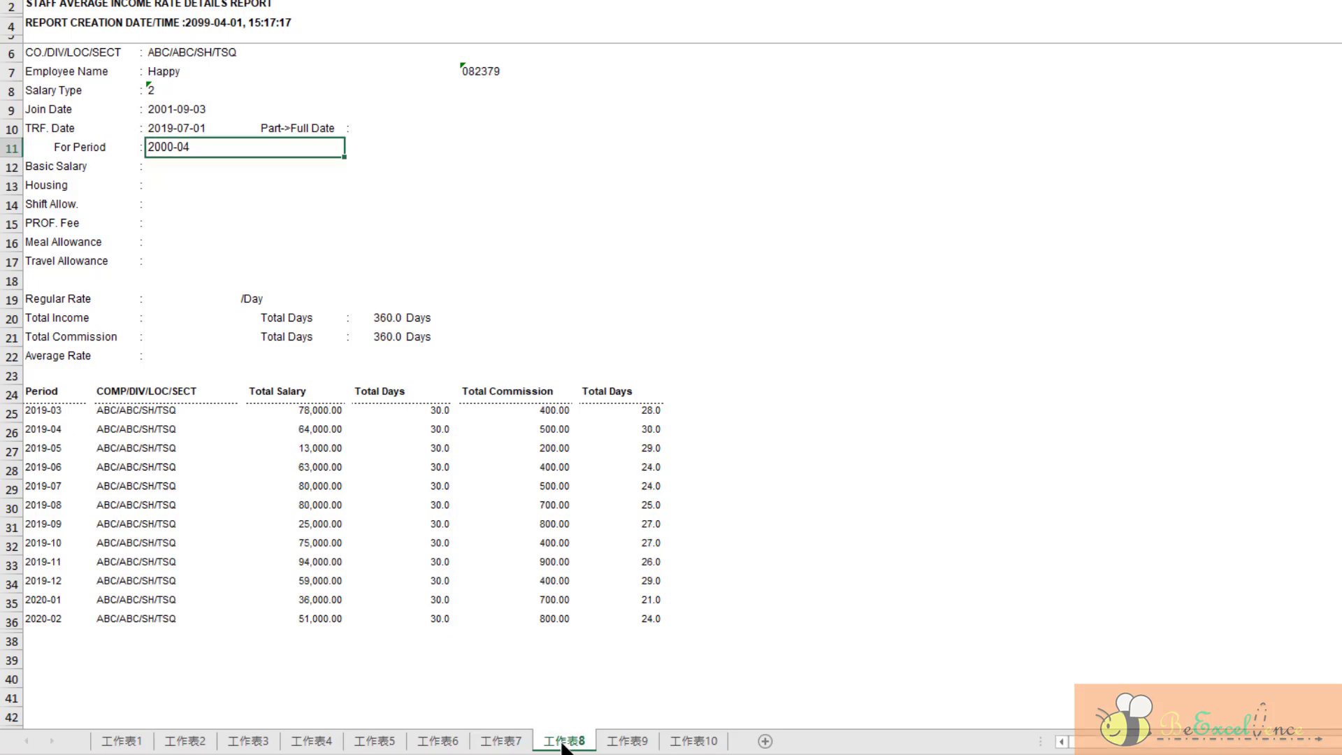
{"action": "left_click", "coordinate": [648, 745]}
{"action": "left_click", "coordinate": [699, 744]}
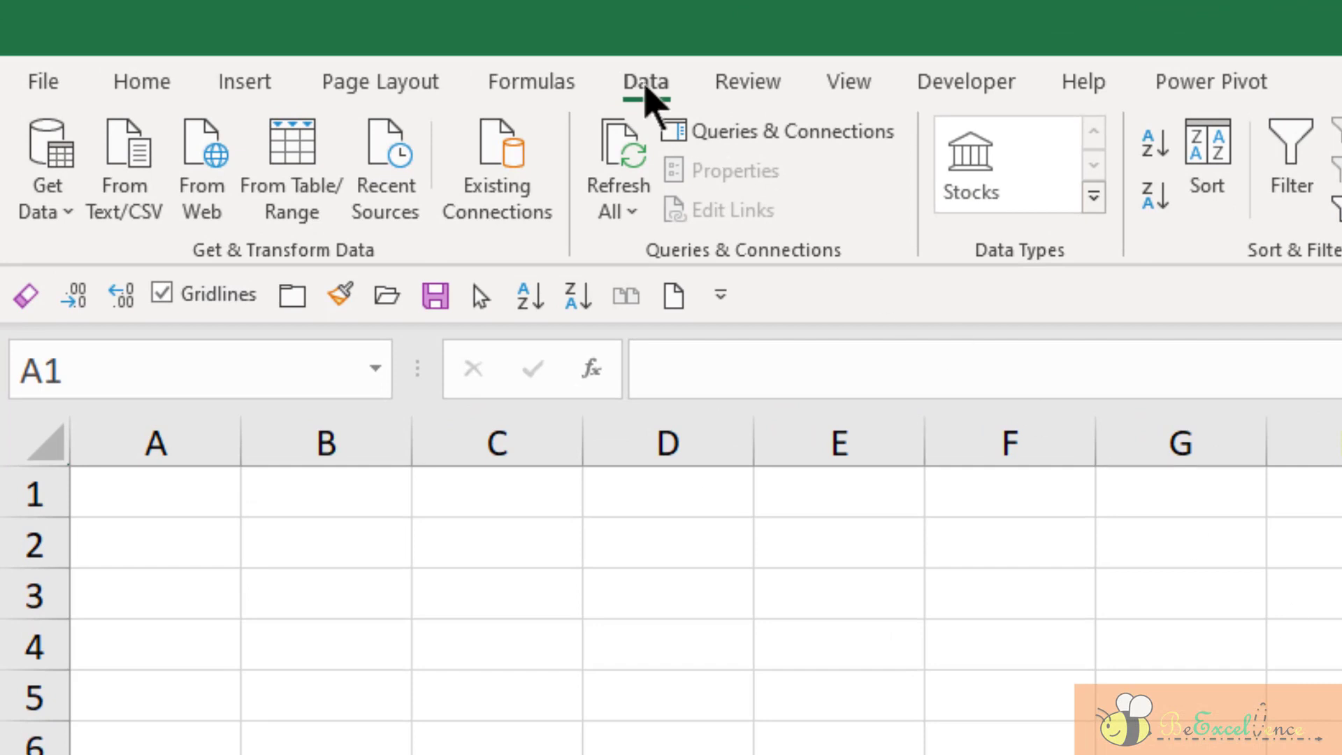
Import the SampleFile workbook from the Desktop using Get Data > From File > From Workbook
{"action": "left_click", "coordinate": [645, 91]}
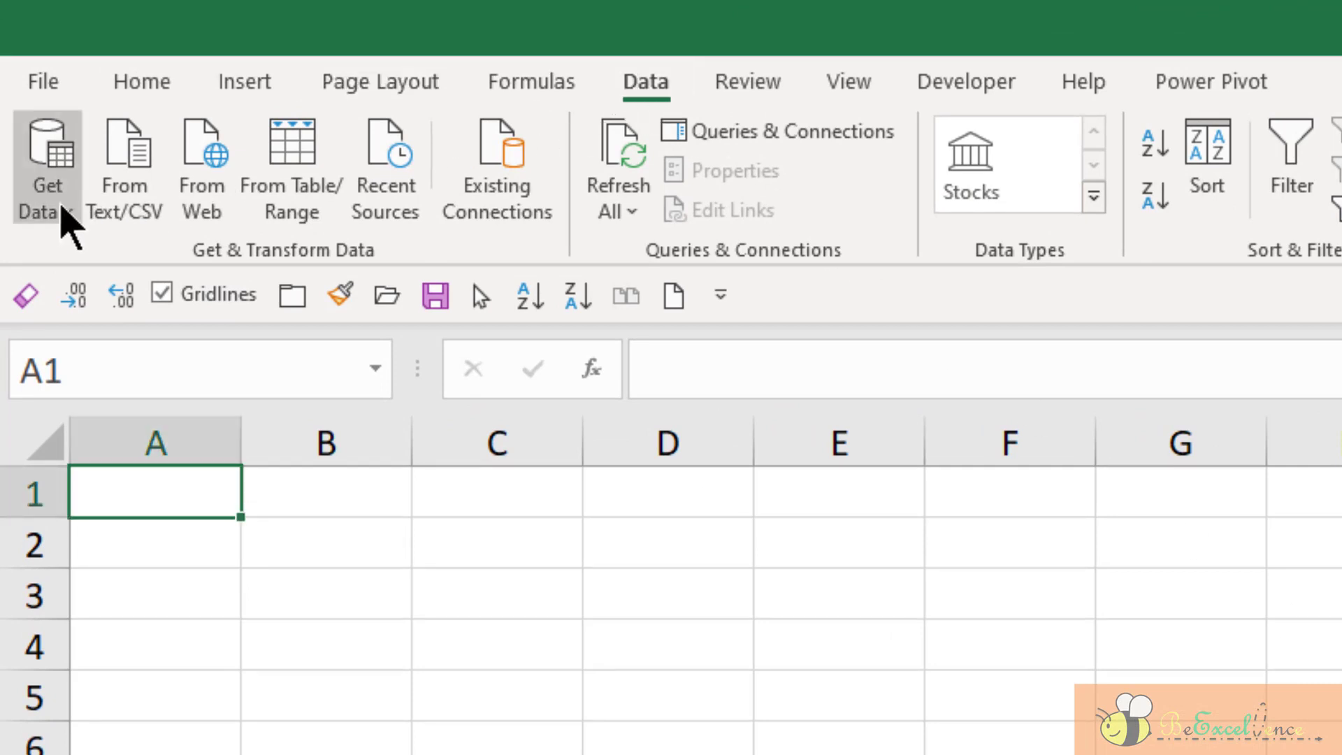
{"action": "left_click", "coordinate": [62, 208]}
{"action": "mouse_move", "coordinate": [186, 242]}
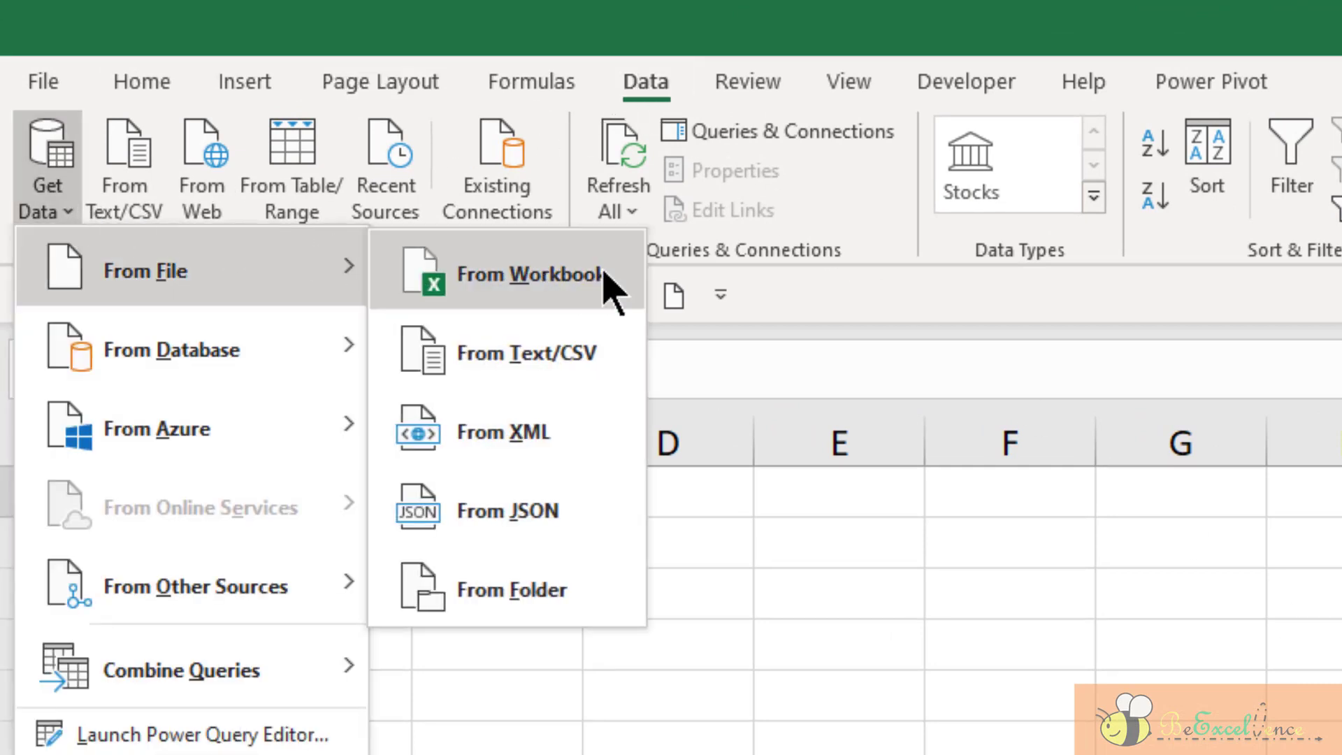
{"action": "left_click", "coordinate": [604, 274]}
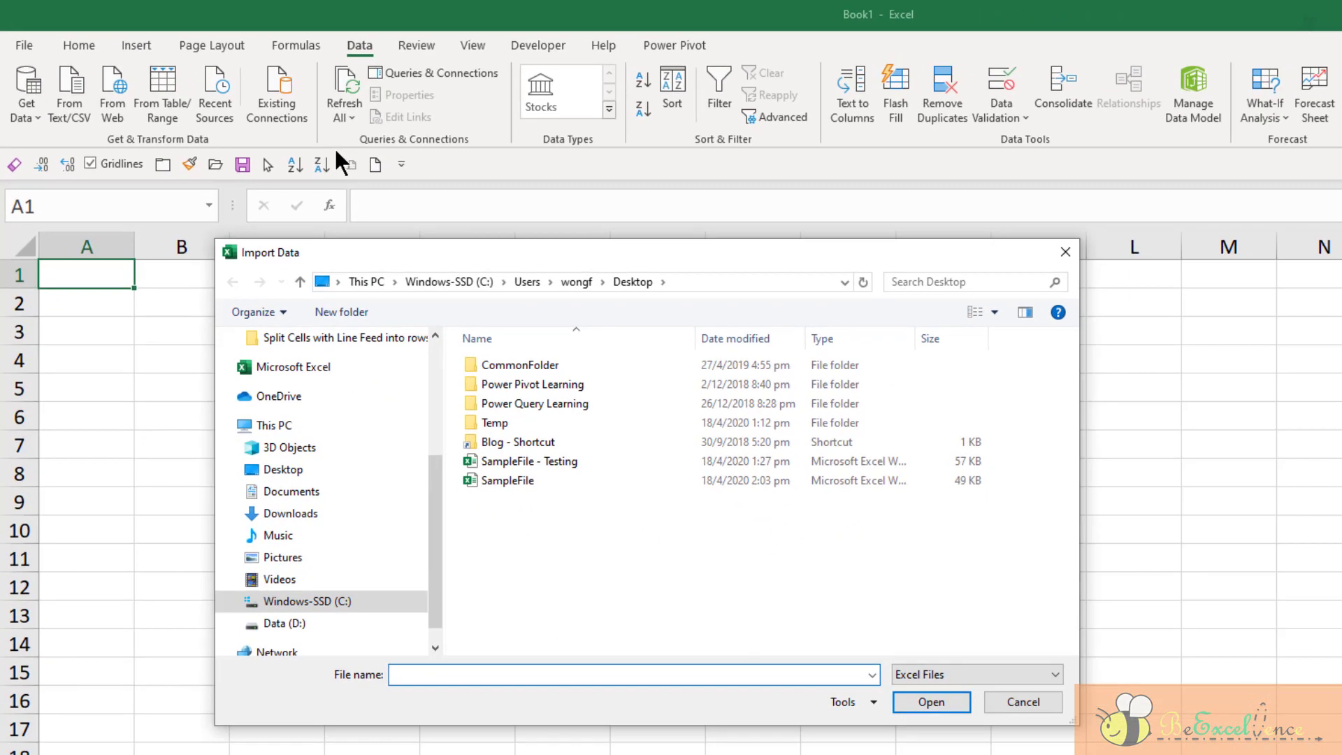
{"action": "left_click", "coordinate": [338, 466]}
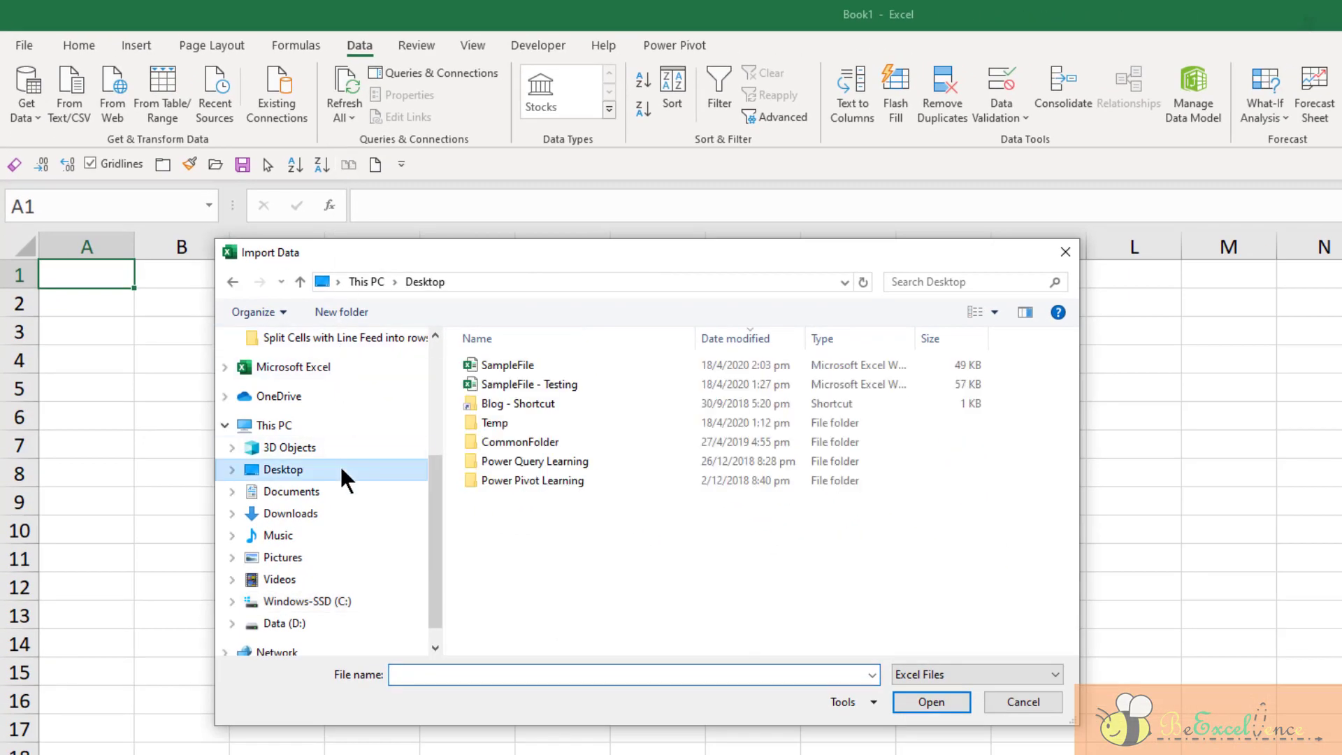
{"action": "left_click", "coordinate": [563, 365]}
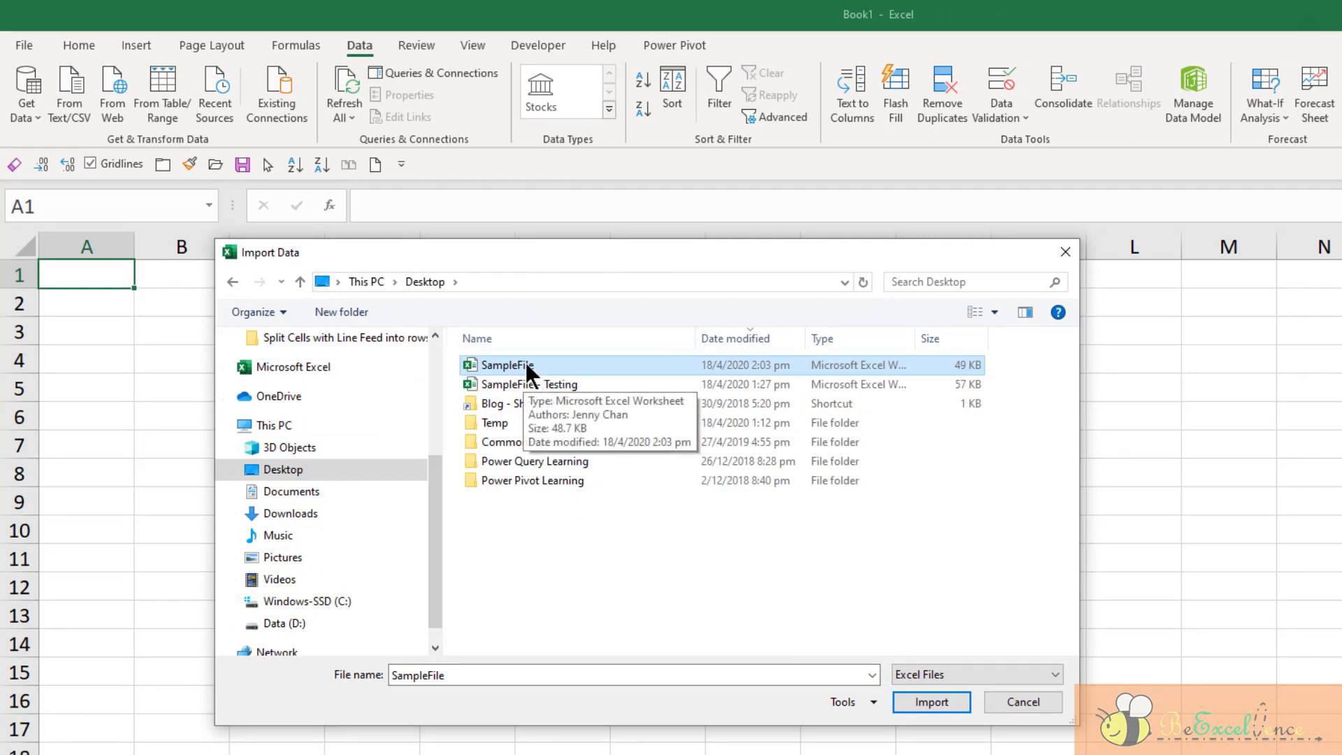
{"action": "left_click", "coordinate": [941, 701]}
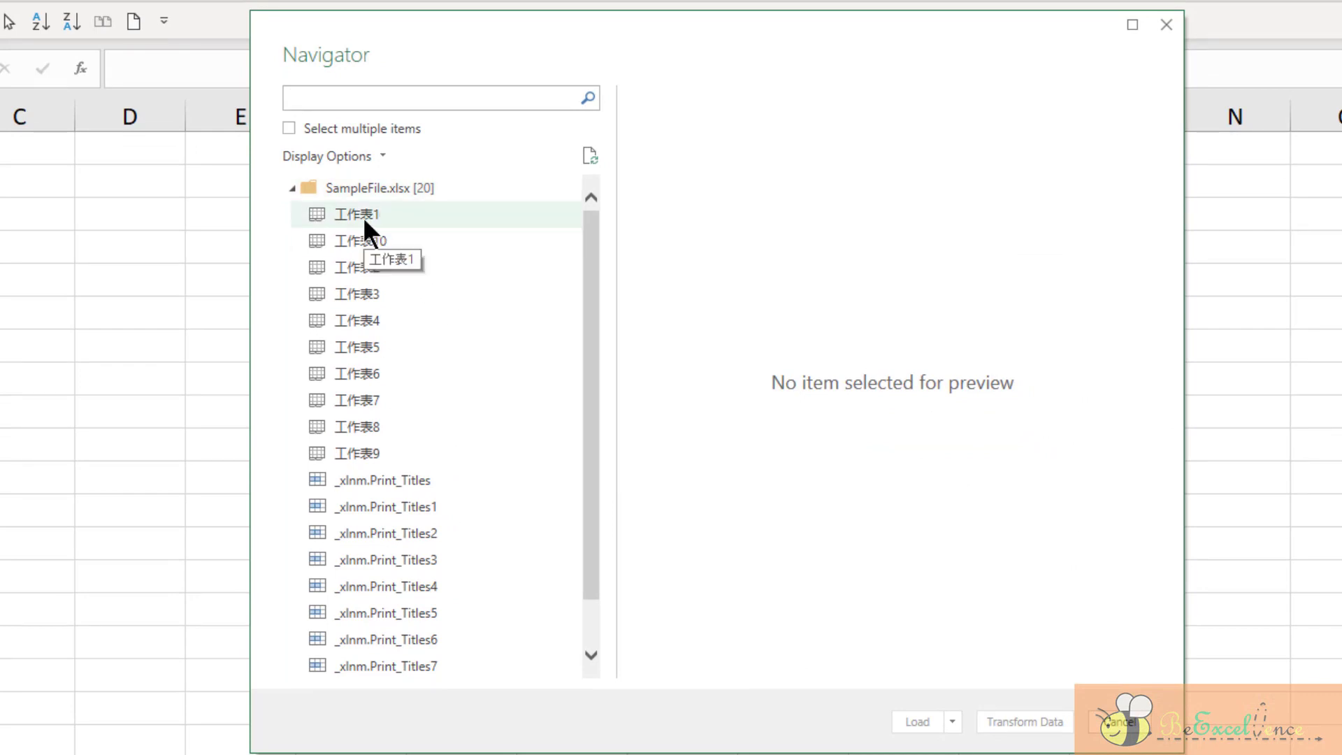
Preview sheets 工作表1, 工作表10, 工作表2, 工作表3 and several _xlnm.Print_Titles ranges in the Navigator
{"action": "left_click", "coordinate": [300, 212]}
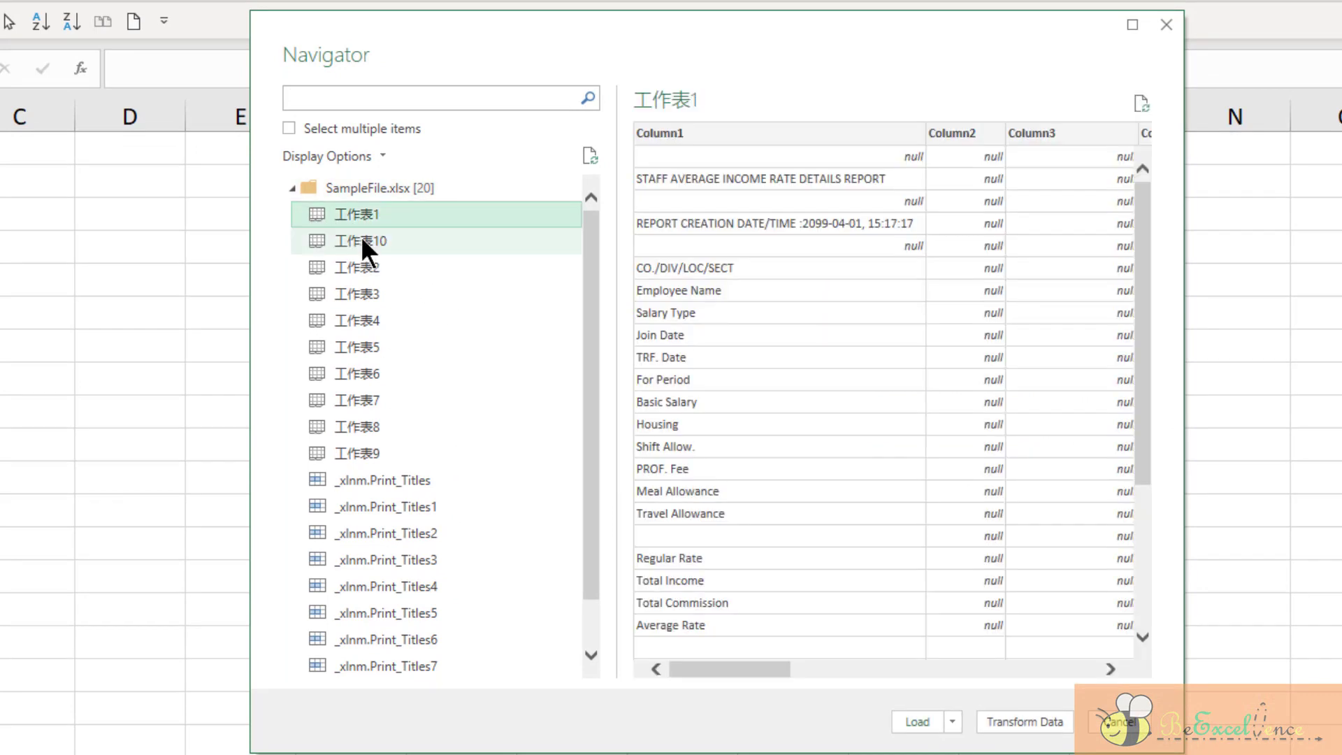
{"action": "left_click", "coordinate": [361, 236]}
{"action": "left_click", "coordinate": [369, 268]}
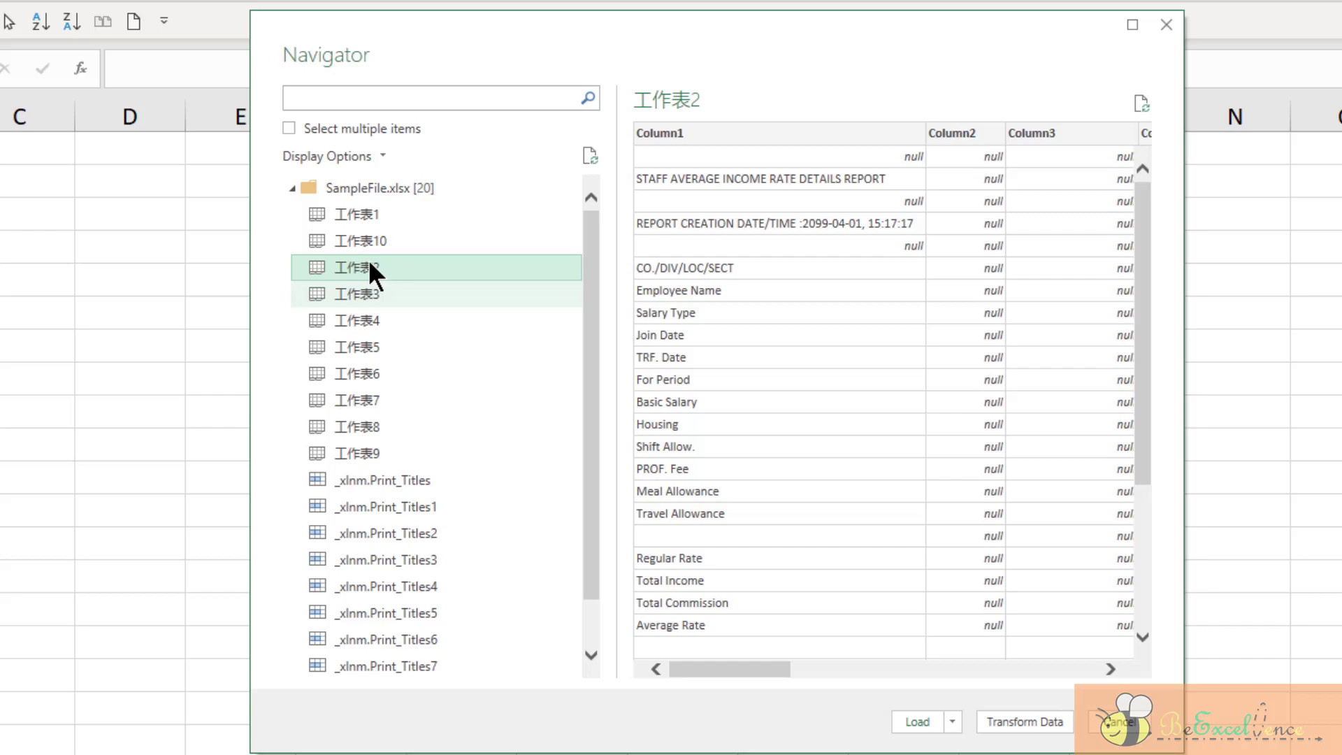
{"action": "left_click", "coordinate": [383, 292]}
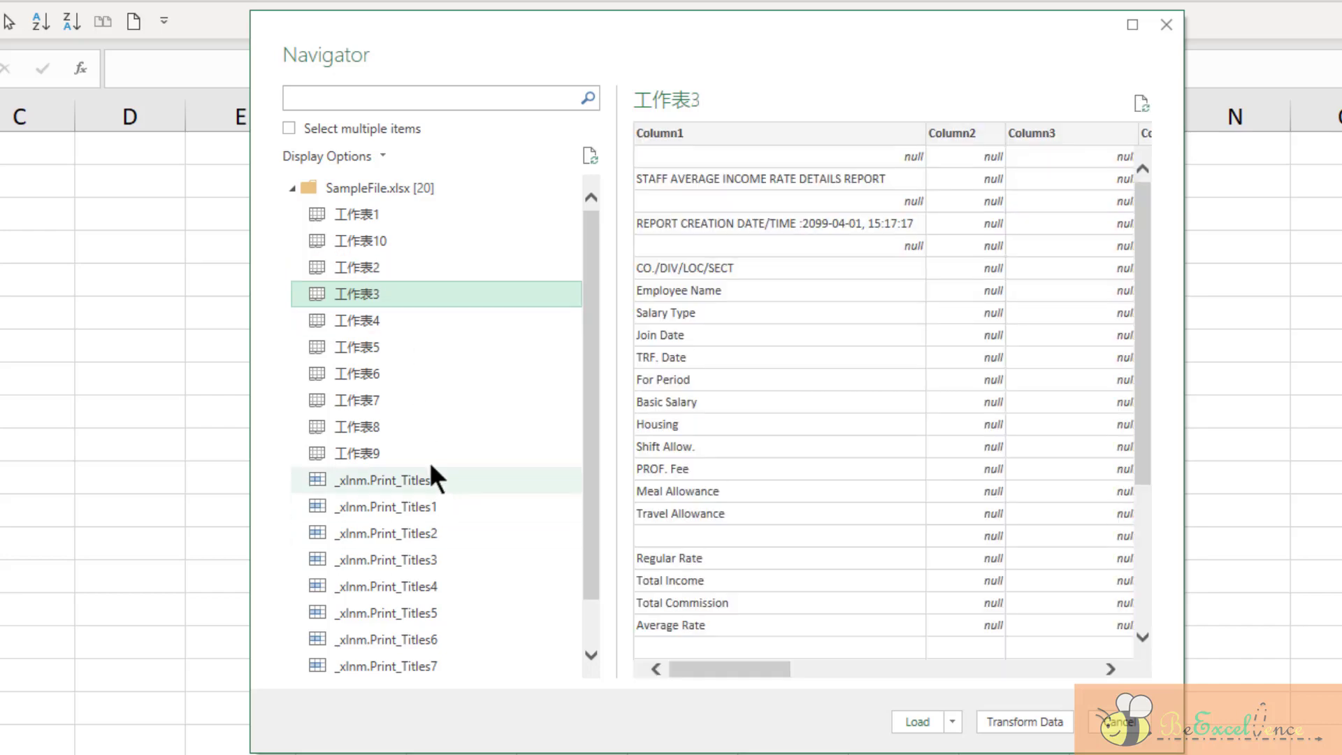
{"action": "left_click", "coordinate": [432, 477]}
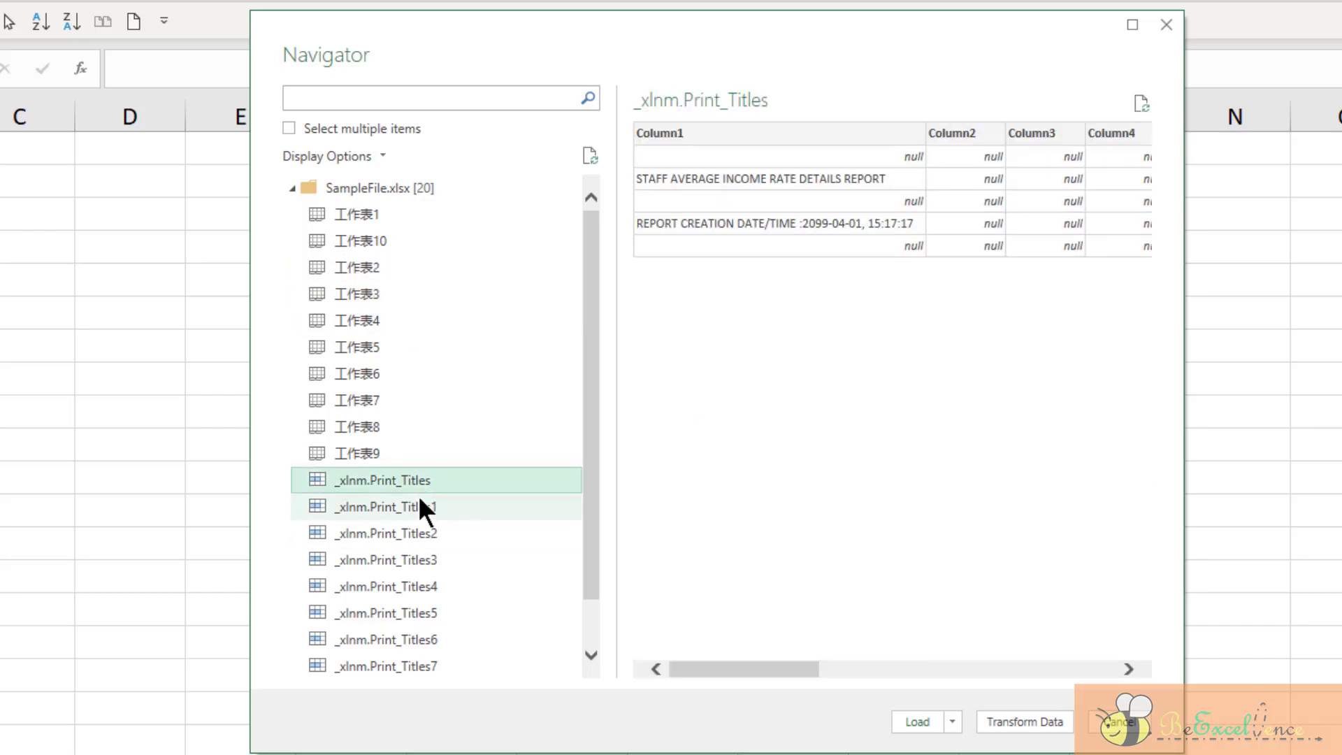
{"action": "left_click", "coordinate": [418, 497]}
{"action": "left_click", "coordinate": [417, 559]}
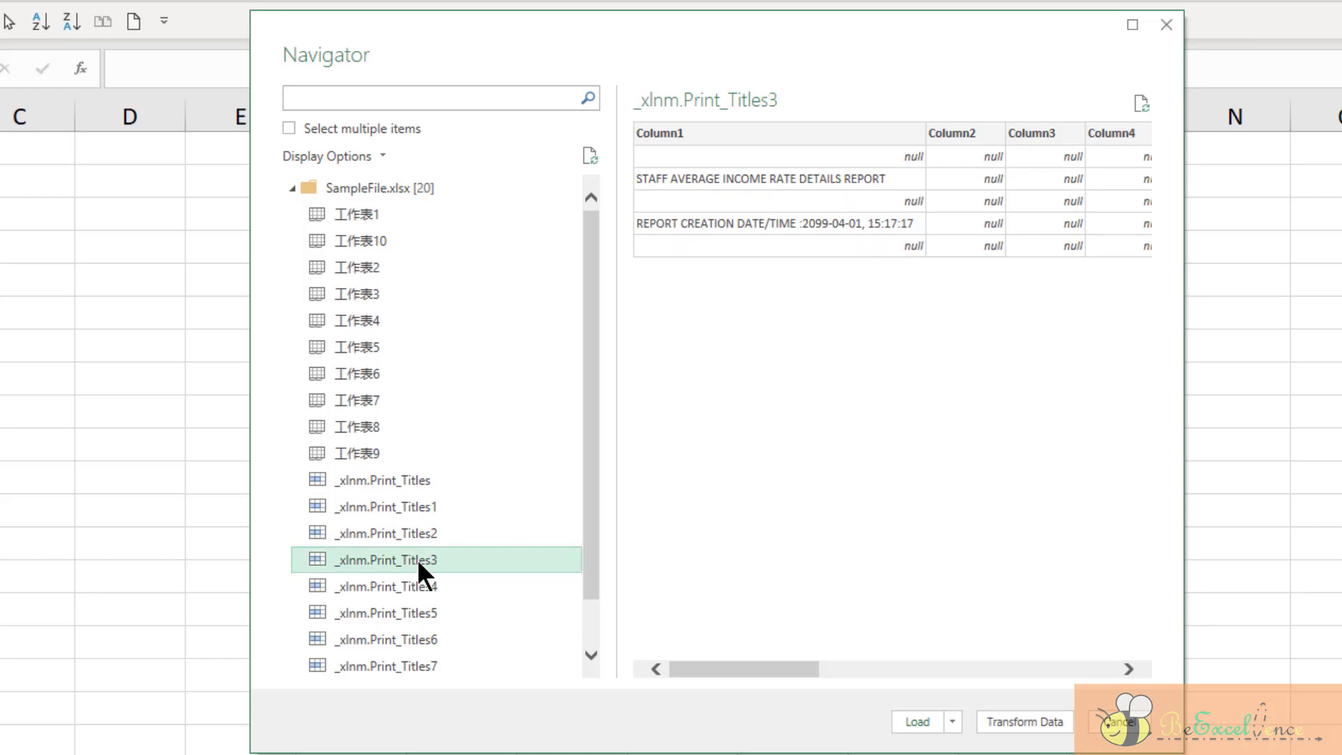
{"action": "scroll", "coordinate": [417, 559], "scroll_direction": "down", "scroll_amount": 1}
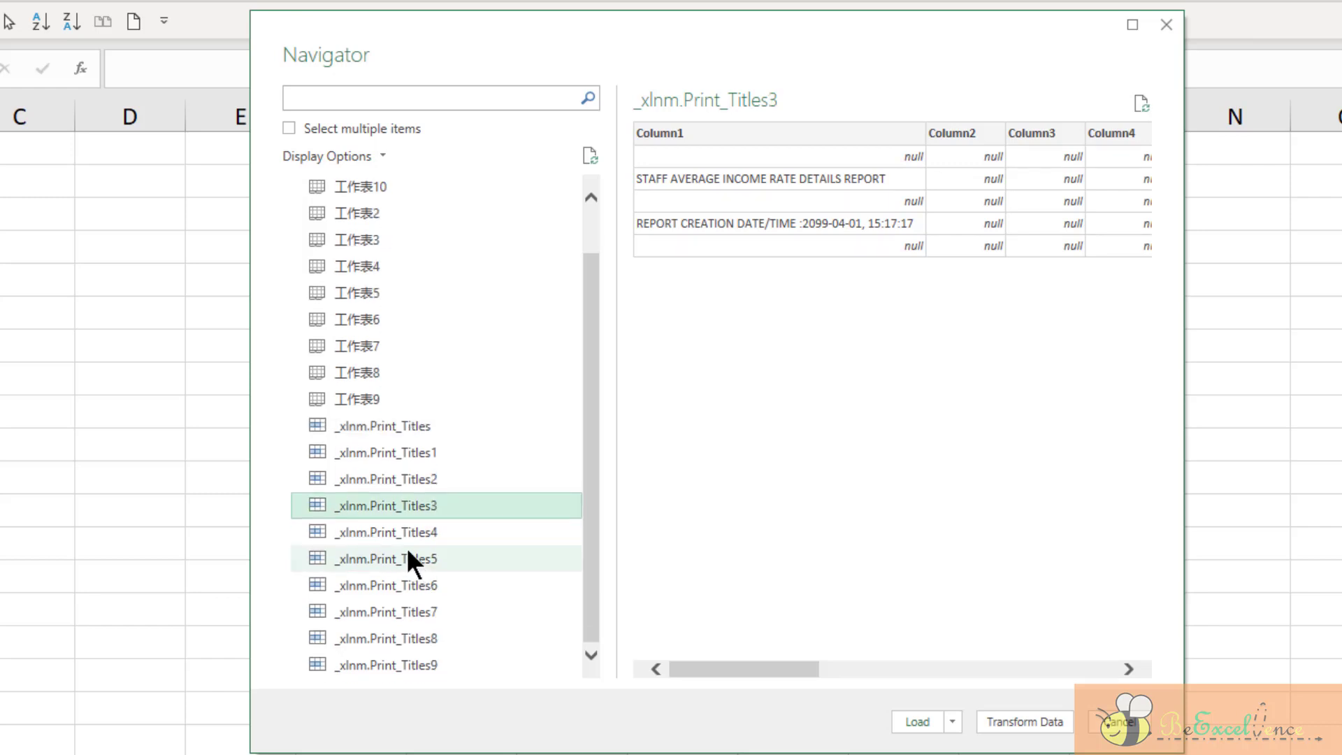
{"action": "left_click", "coordinate": [408, 550]}
{"action": "scroll", "coordinate": [406, 548], "scroll_direction": "up", "scroll_amount": 1}
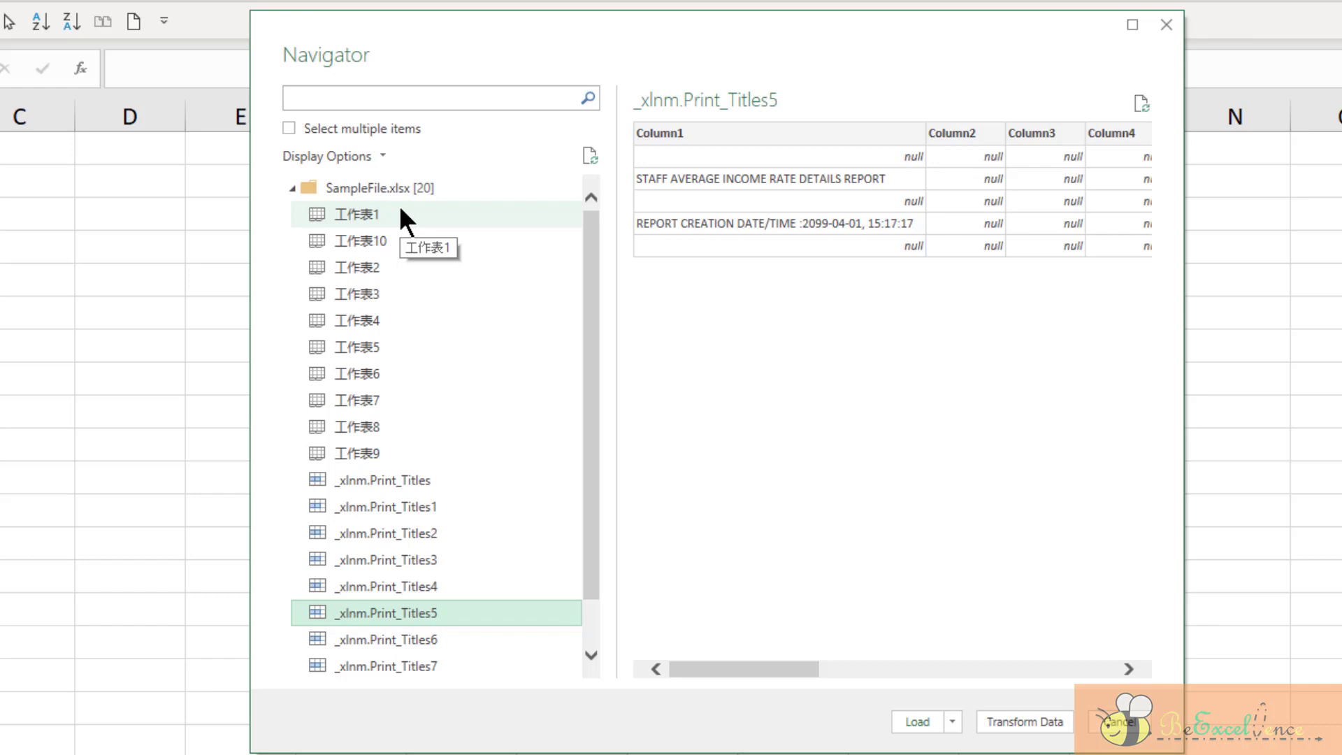
Send the whole SampleFile.xlsx workbook node to Power Query with Transform Data
{"action": "left_click", "coordinate": [381, 187]}
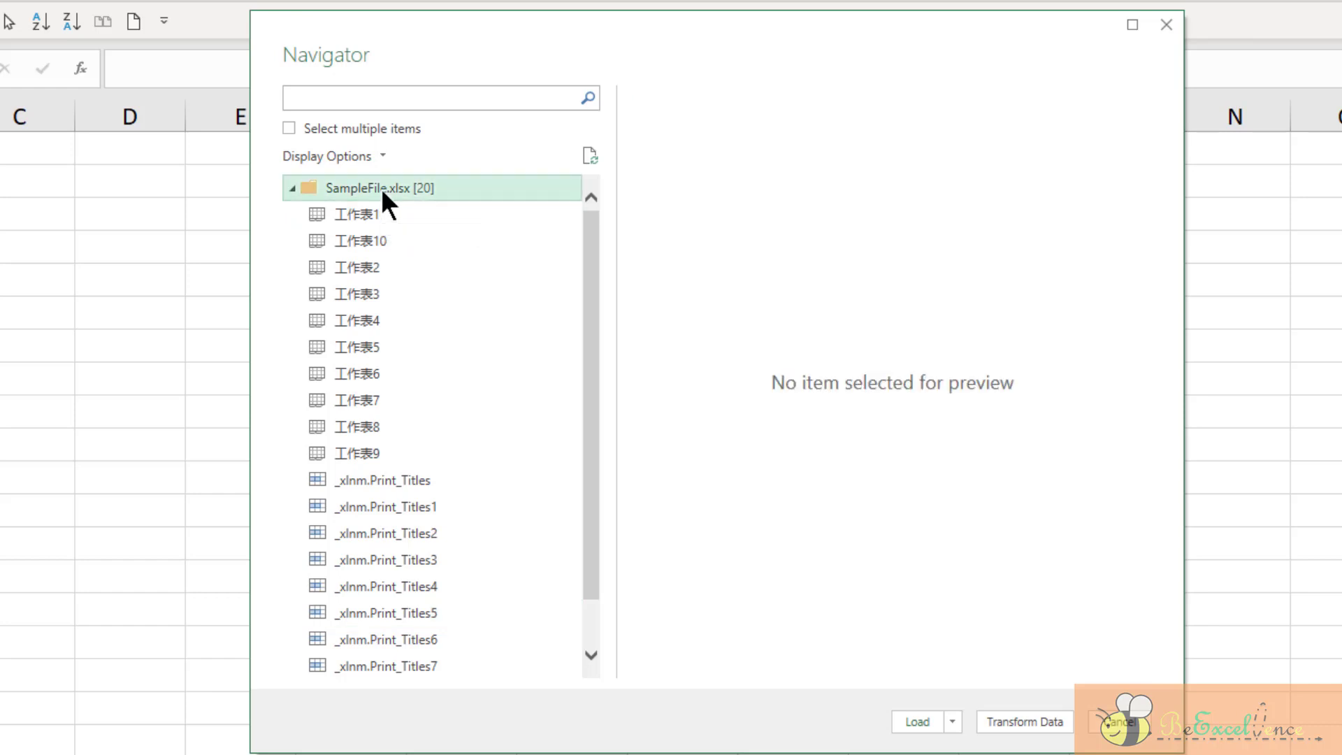
{"action": "right_click", "coordinate": [384, 202]}
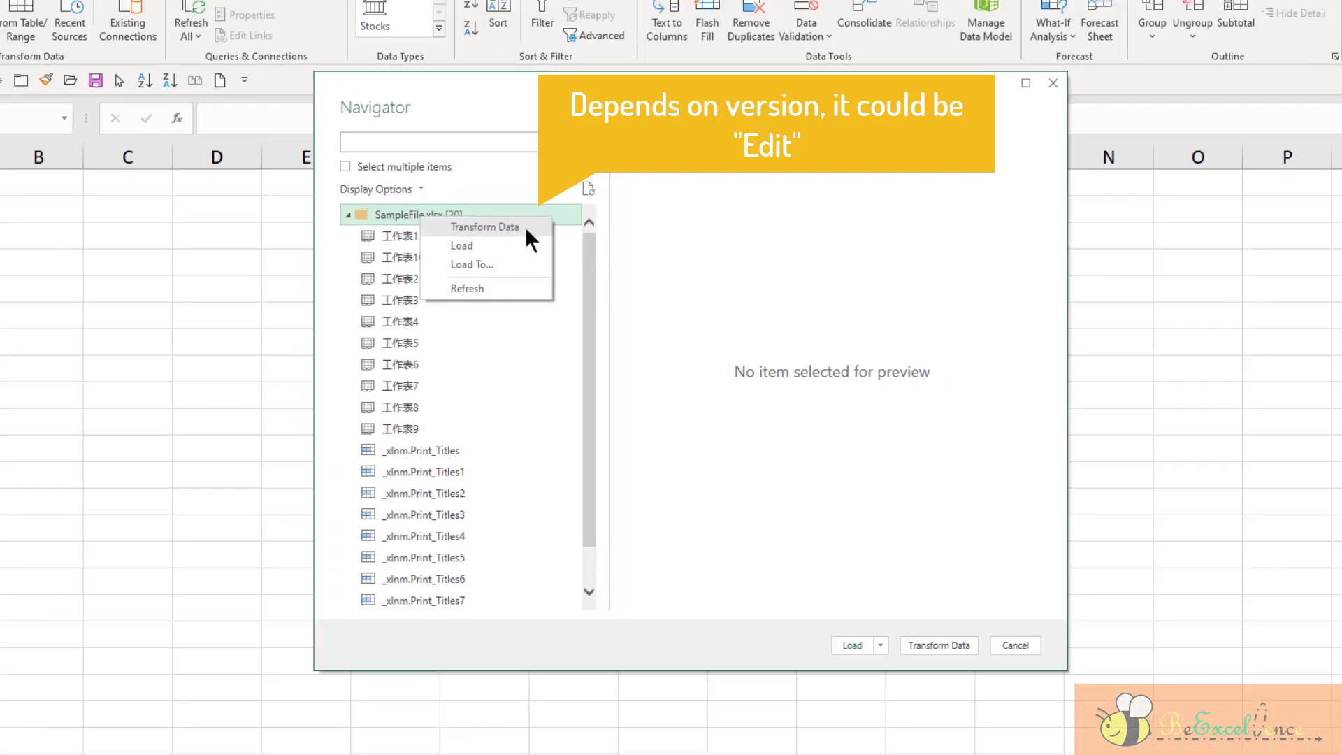
{"action": "left_click", "coordinate": [486, 203]}
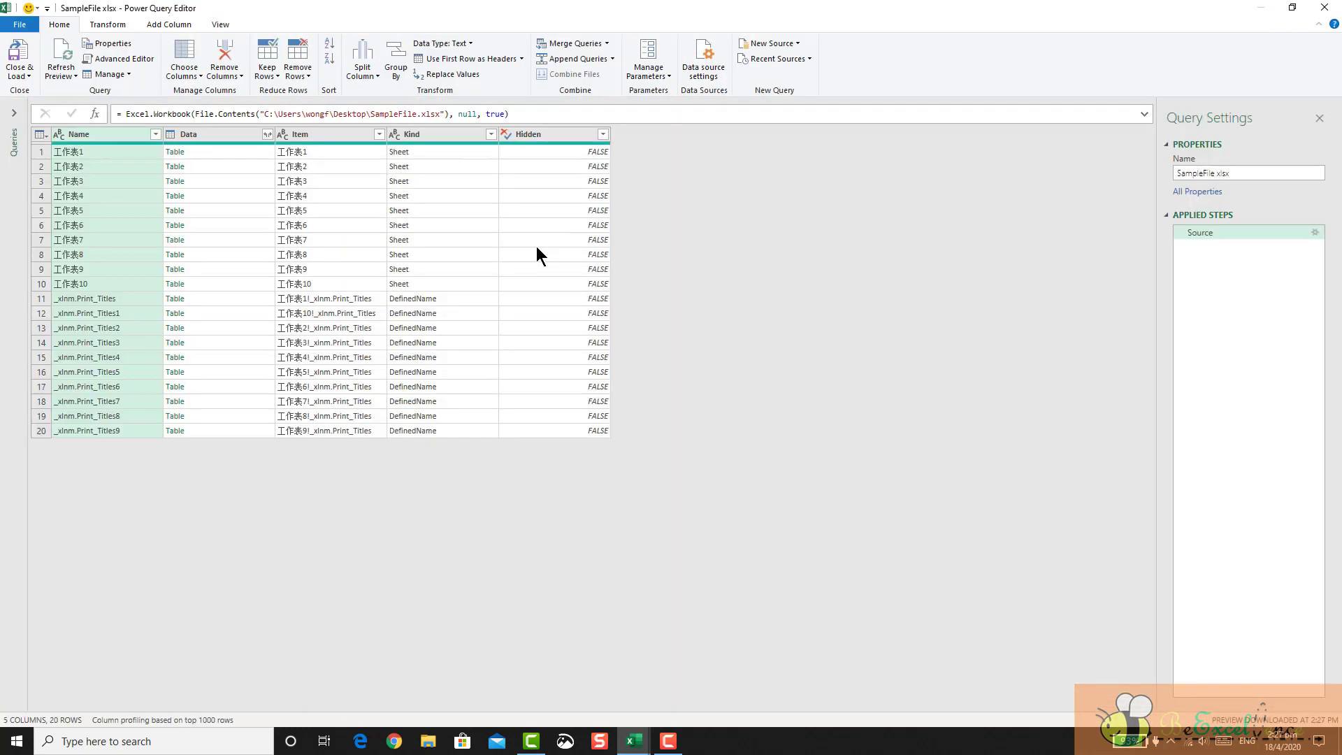
Filter the Kind column to exclude DefinedName, keeping only Sheet rows
{"action": "left_click", "coordinate": [14, 113]}
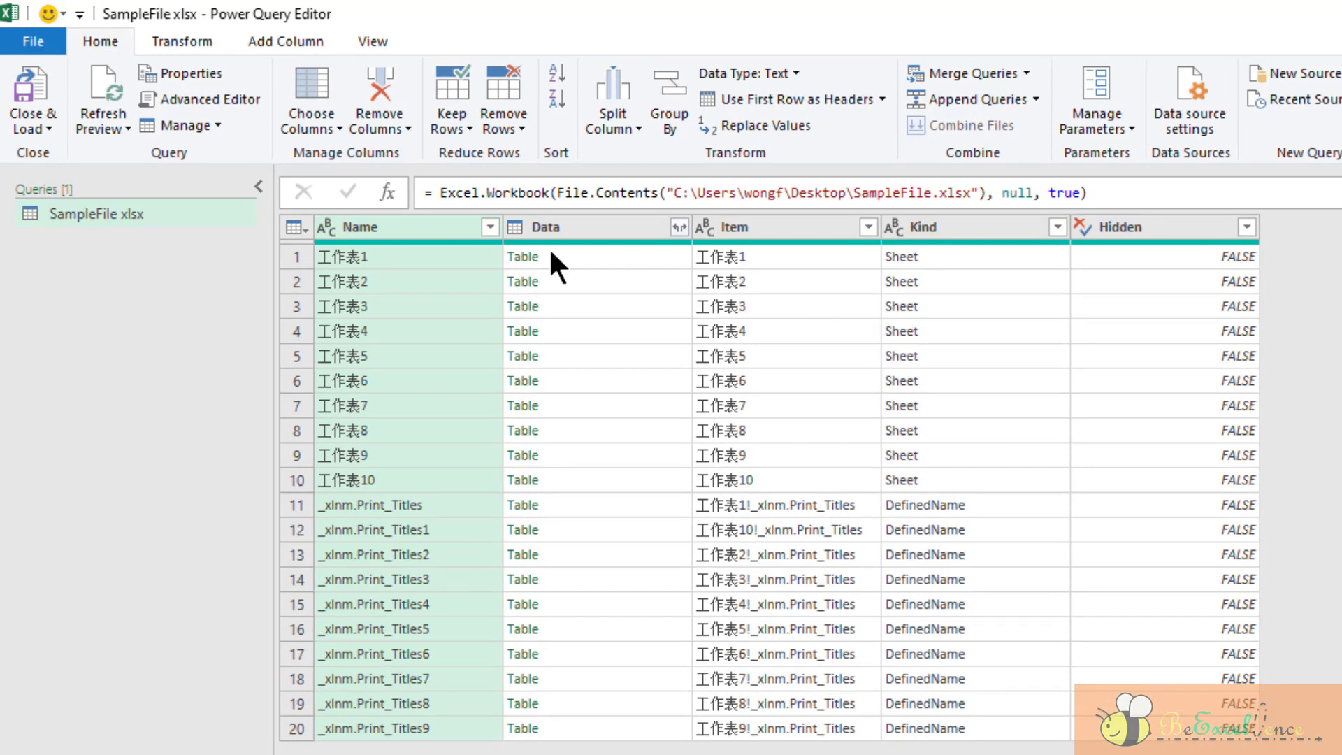
{"action": "left_click", "coordinate": [974, 228]}
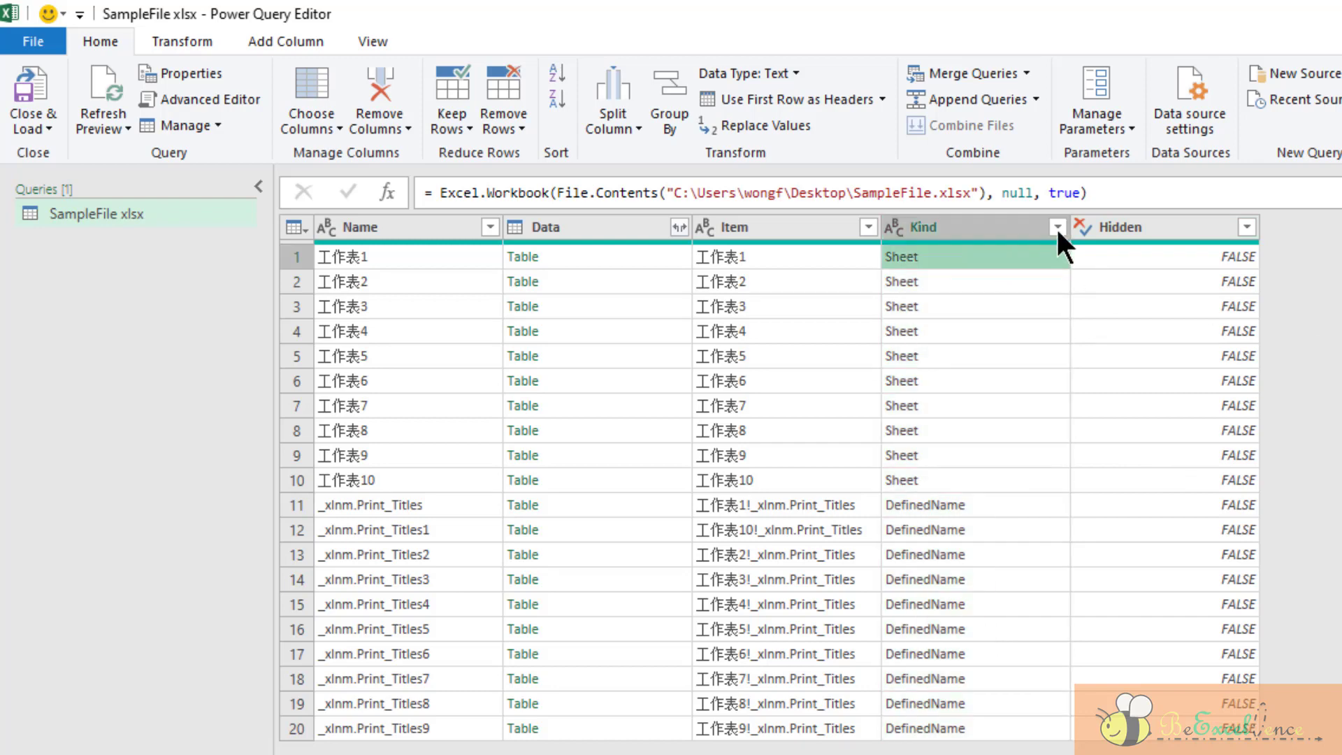
{"action": "left_click", "coordinate": [1057, 227]}
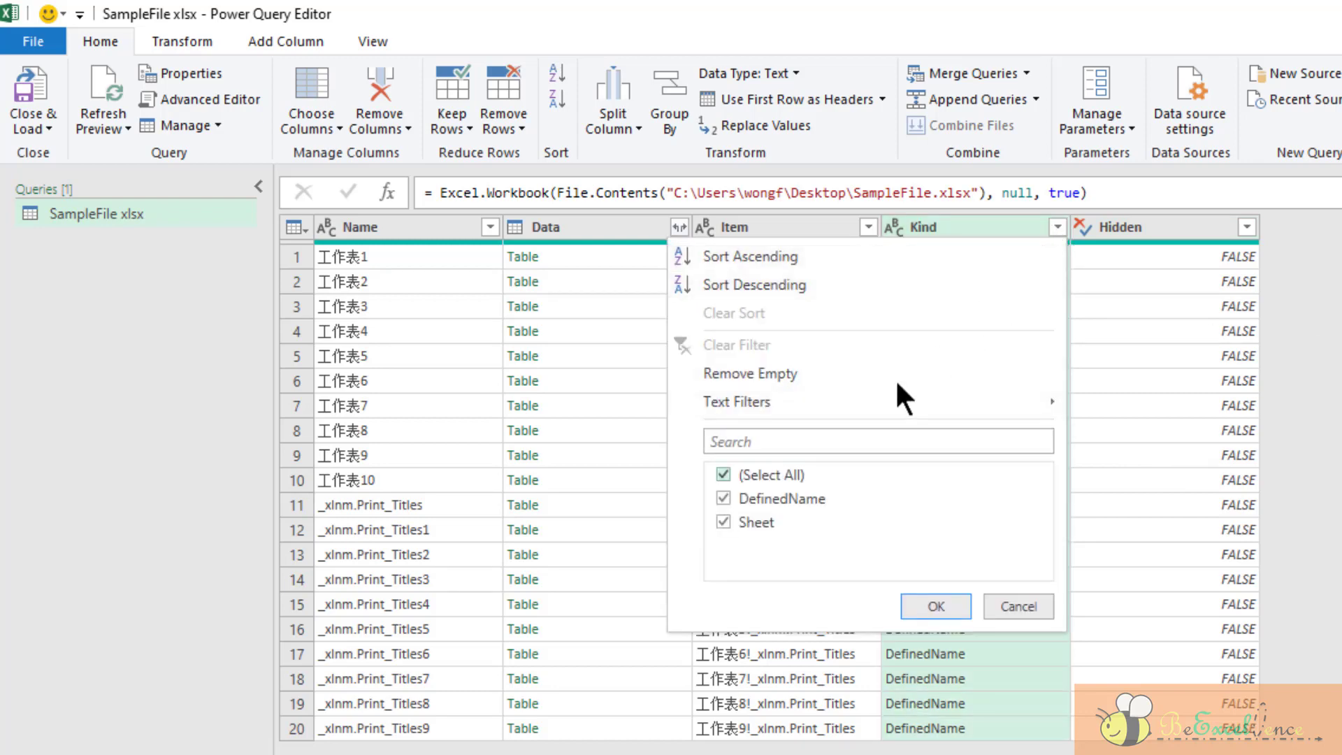
{"action": "left_click", "coordinate": [773, 501]}
{"action": "left_click", "coordinate": [936, 606]}
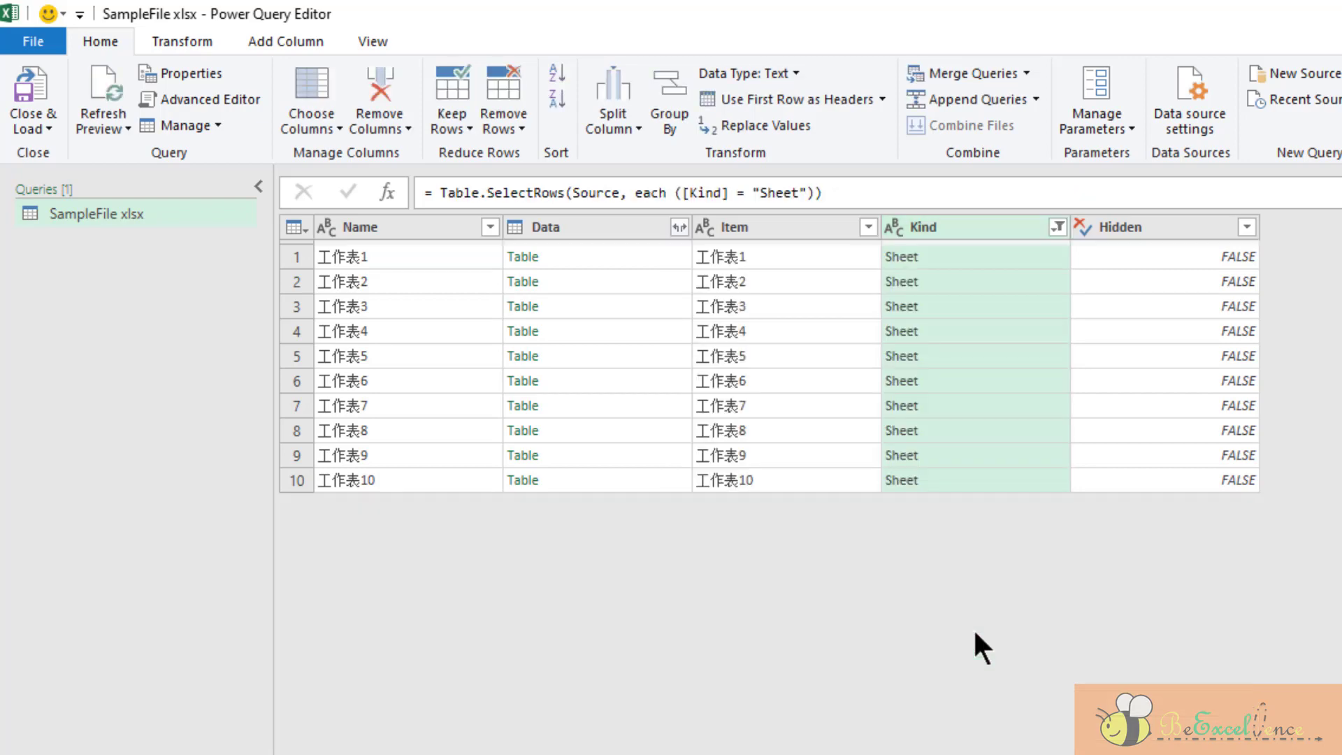
Enlarge the preview pane and preview the tables of the first seven sheets
{"action": "left_click", "coordinate": [618, 255]}
{"action": "left_click", "coordinate": [638, 276]}
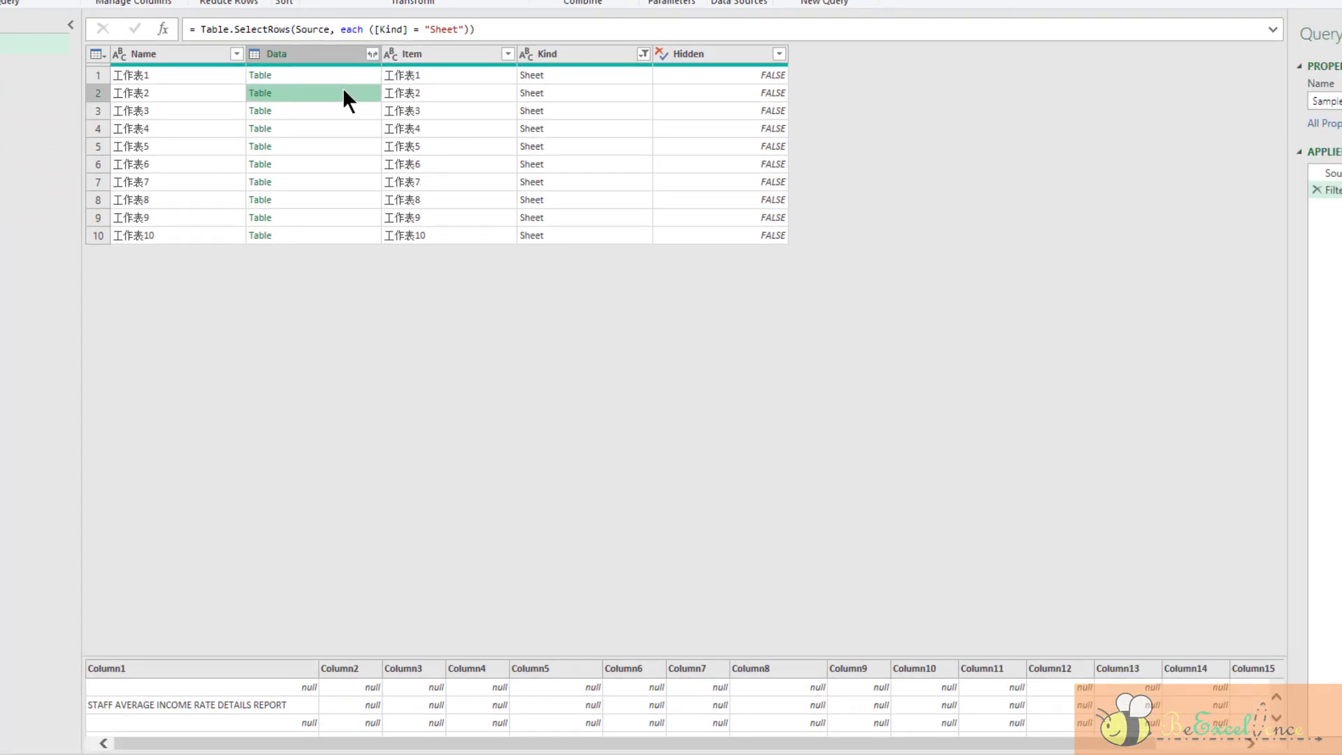
{"action": "left_click", "coordinate": [347, 110]}
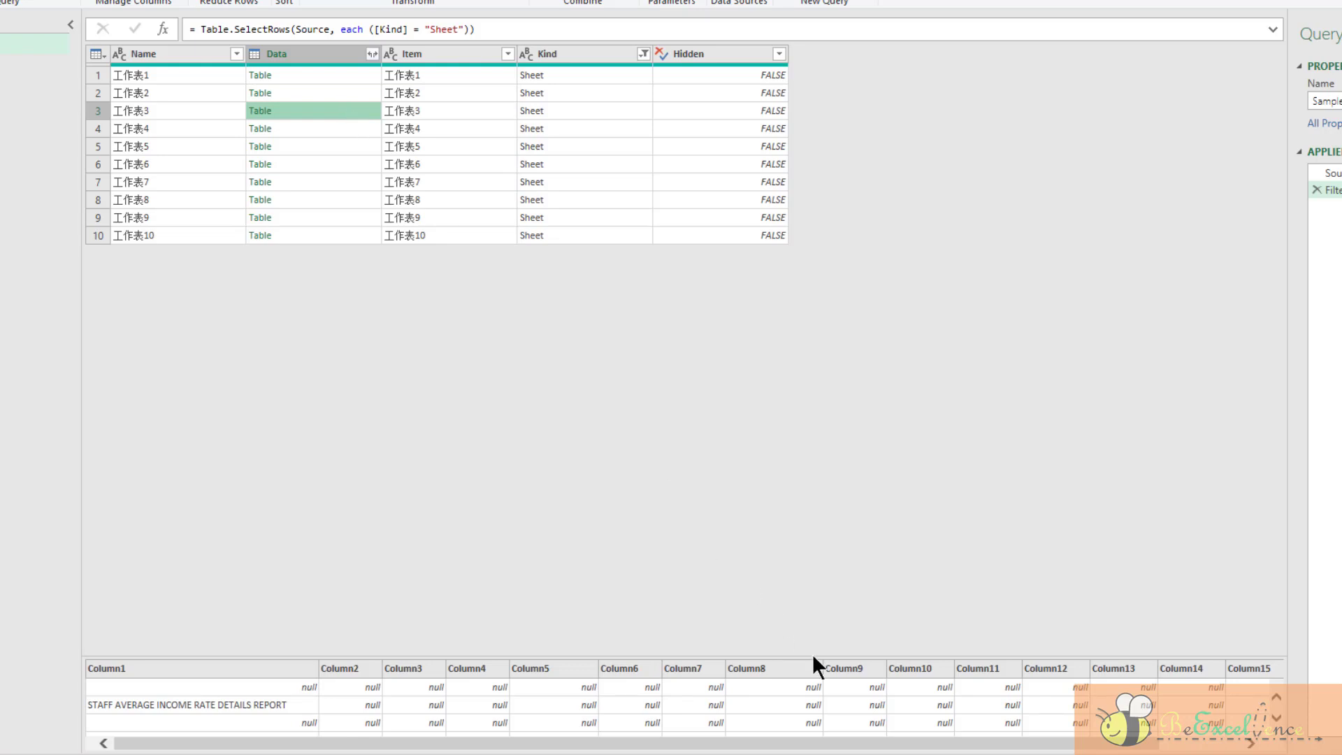
{"action": "left_click_drag", "start_coordinate": [813, 655], "coordinate": [811, 309]}
{"action": "left_click", "coordinate": [313, 126]}
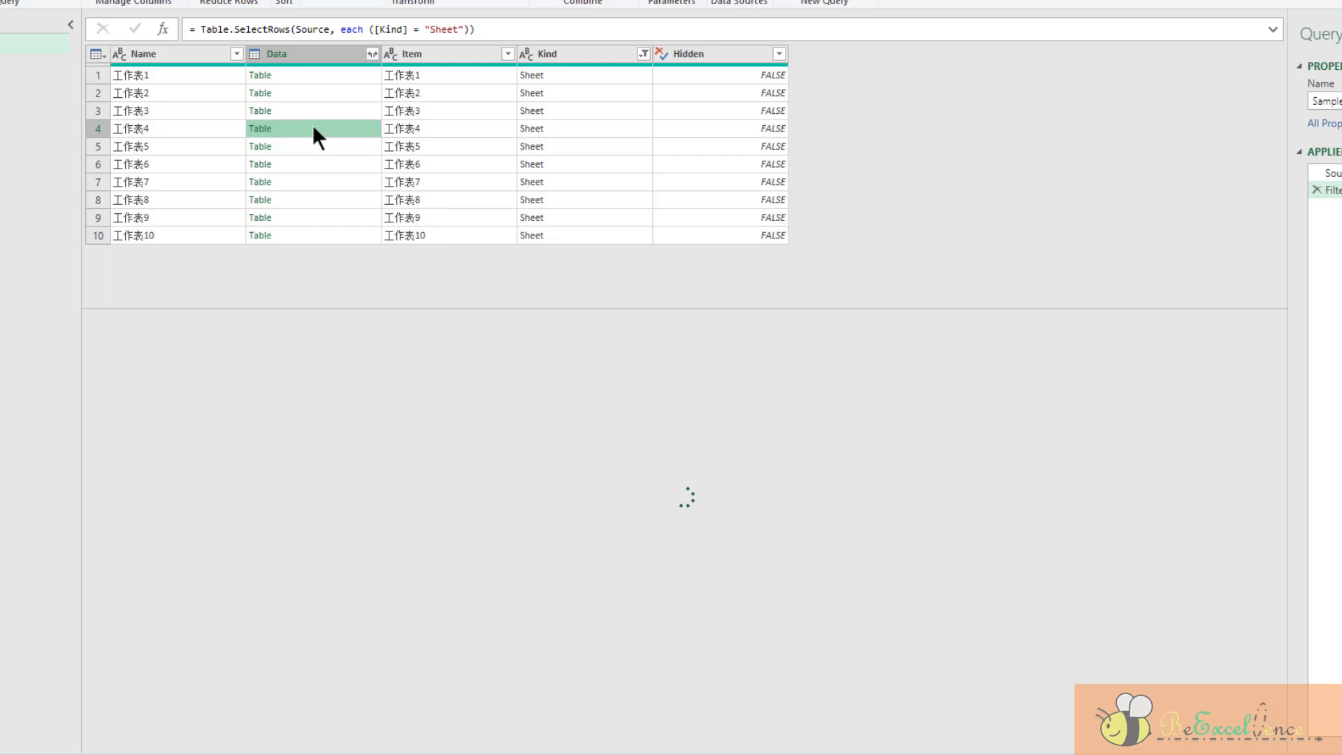
{"action": "left_click", "coordinate": [325, 145]}
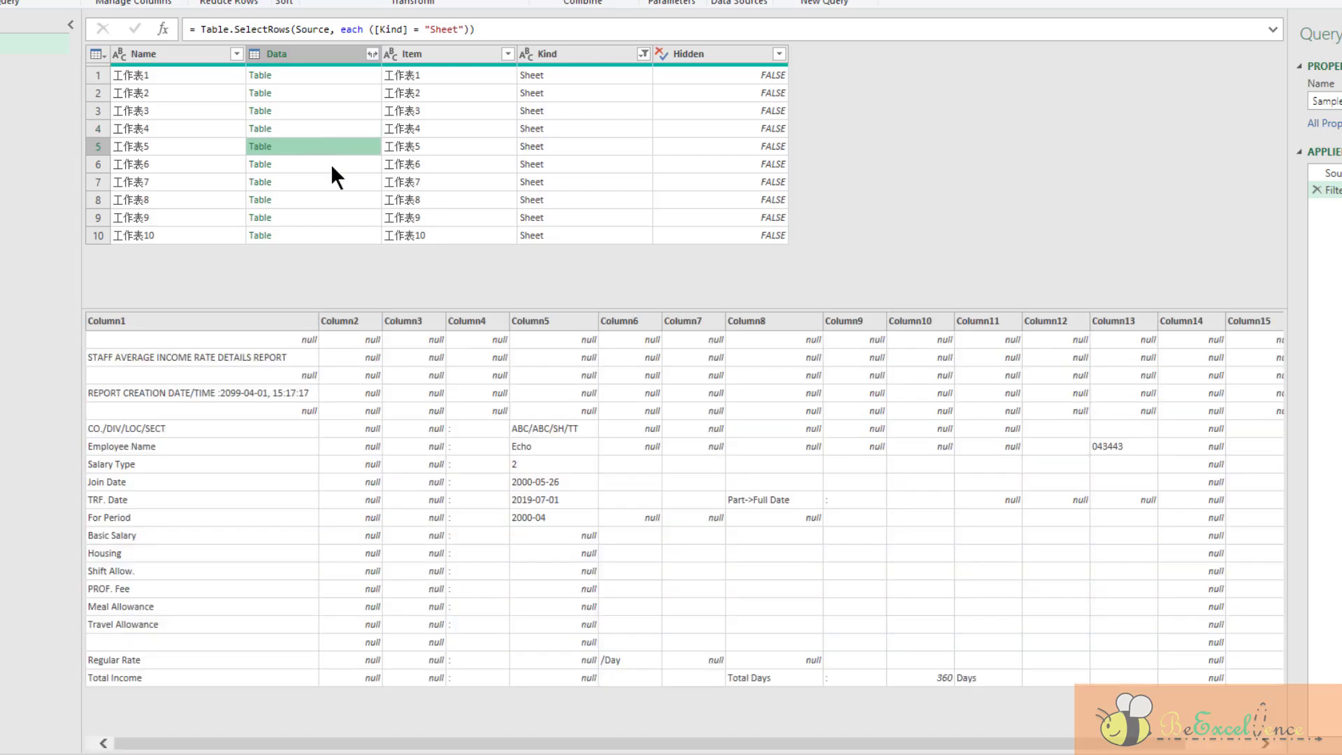
{"action": "left_click", "coordinate": [330, 163]}
{"action": "left_click", "coordinate": [337, 181]}
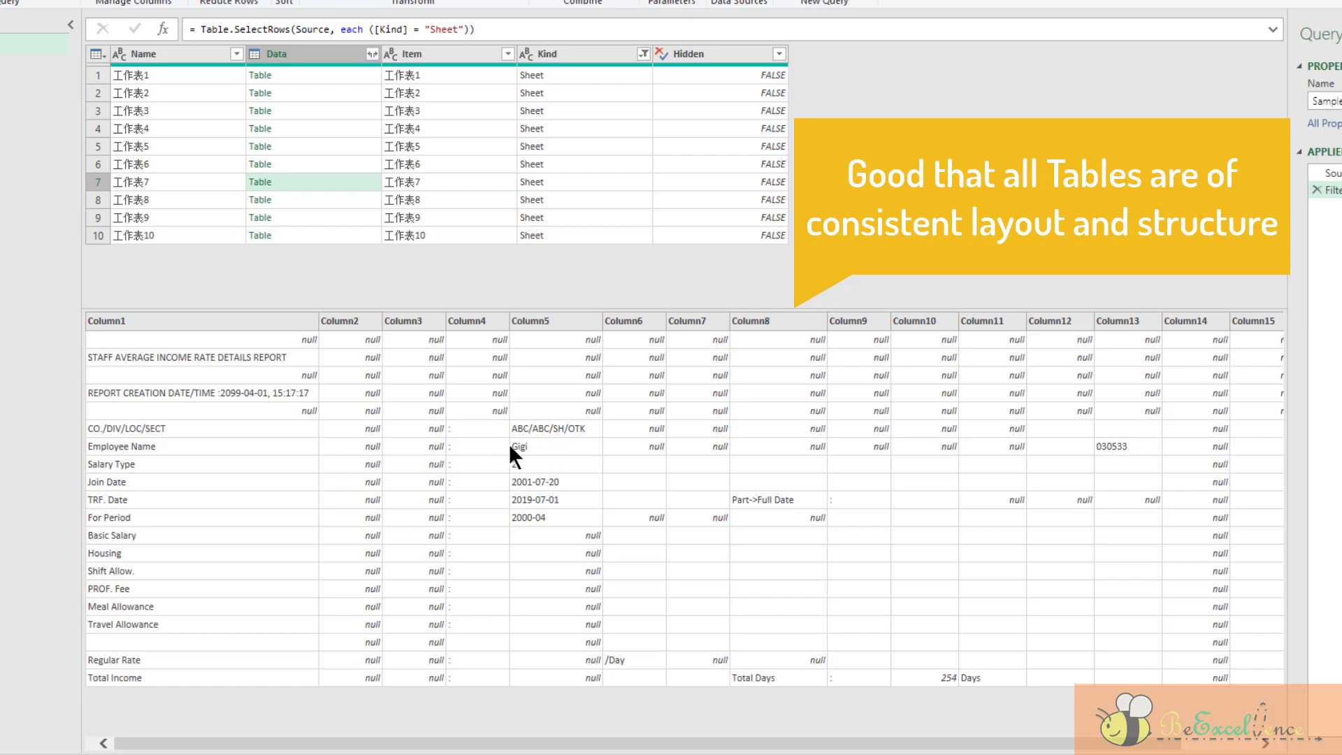
Preview the eighth to tenth sheets' tables, then recheck the first three
{"action": "left_click", "coordinate": [347, 198]}
{"action": "left_click", "coordinate": [349, 212]}
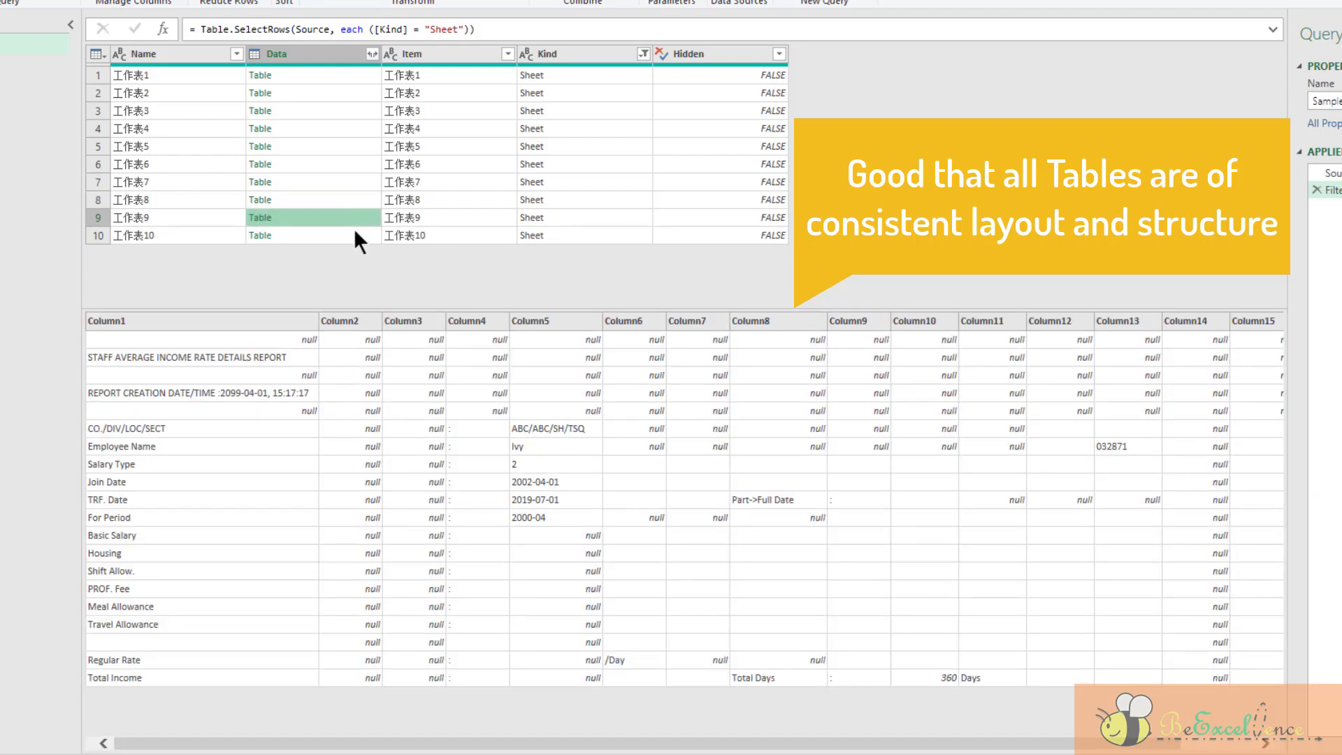
{"action": "left_click", "coordinate": [354, 230]}
{"action": "left_click", "coordinate": [354, 70]}
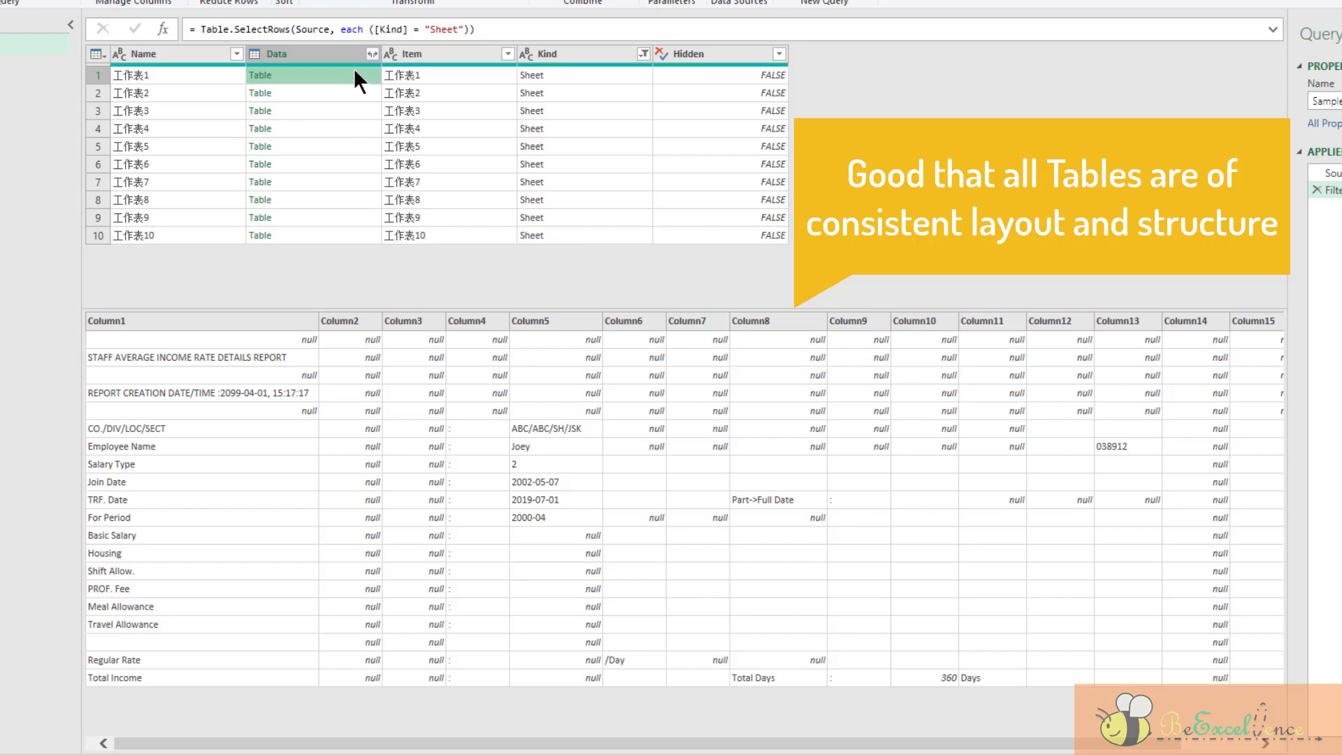
{"action": "left_click", "coordinate": [358, 86]}
{"action": "left_click", "coordinate": [362, 107]}
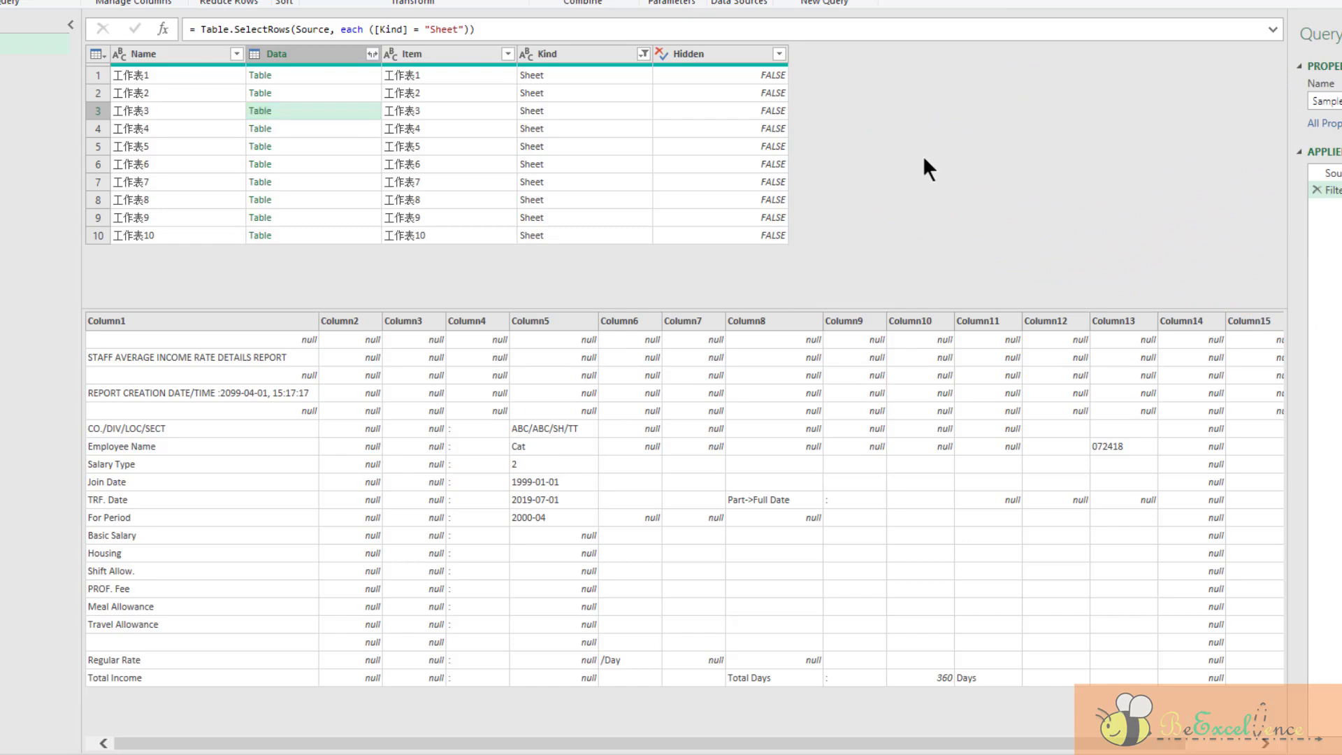
{"action": "left_click", "coordinate": [342, 74]}
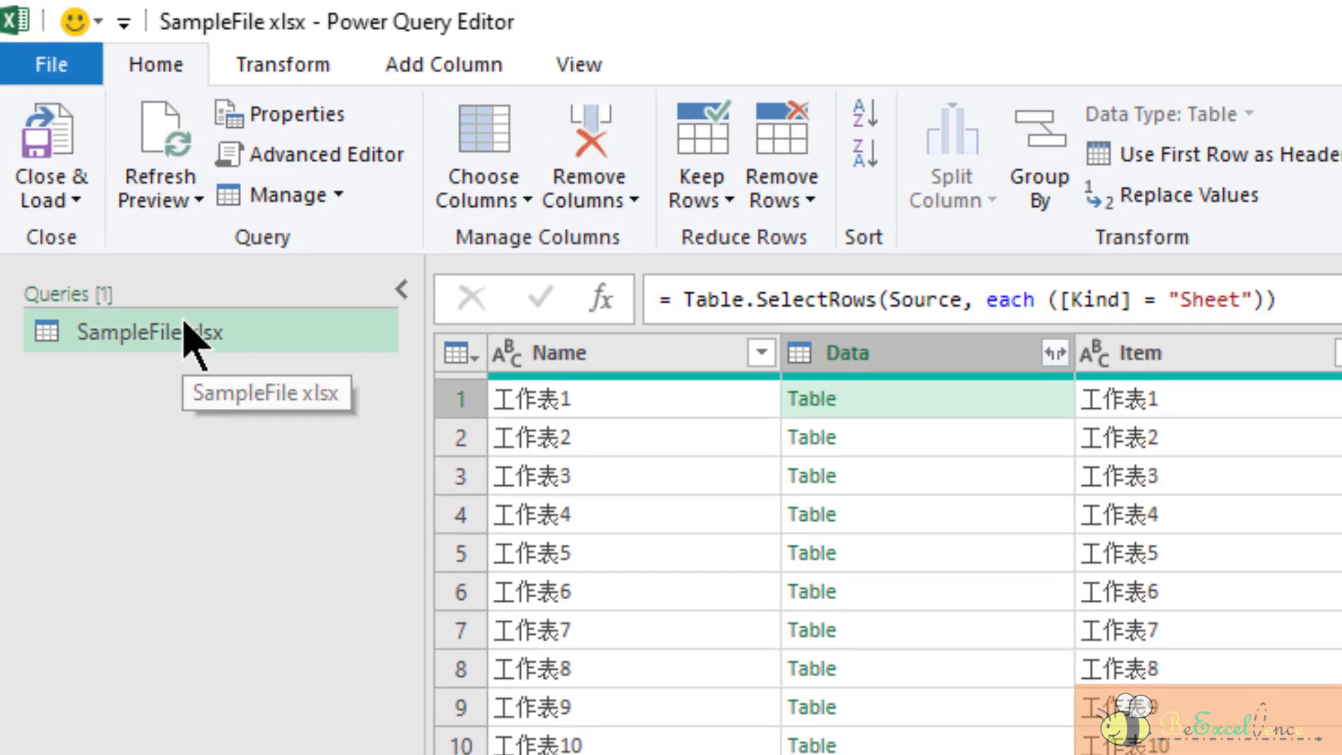
Duplicate the SampleFile query, drill into the first sheet's Table and delete Changed Type
{"action": "right_click", "coordinate": [185, 324]}
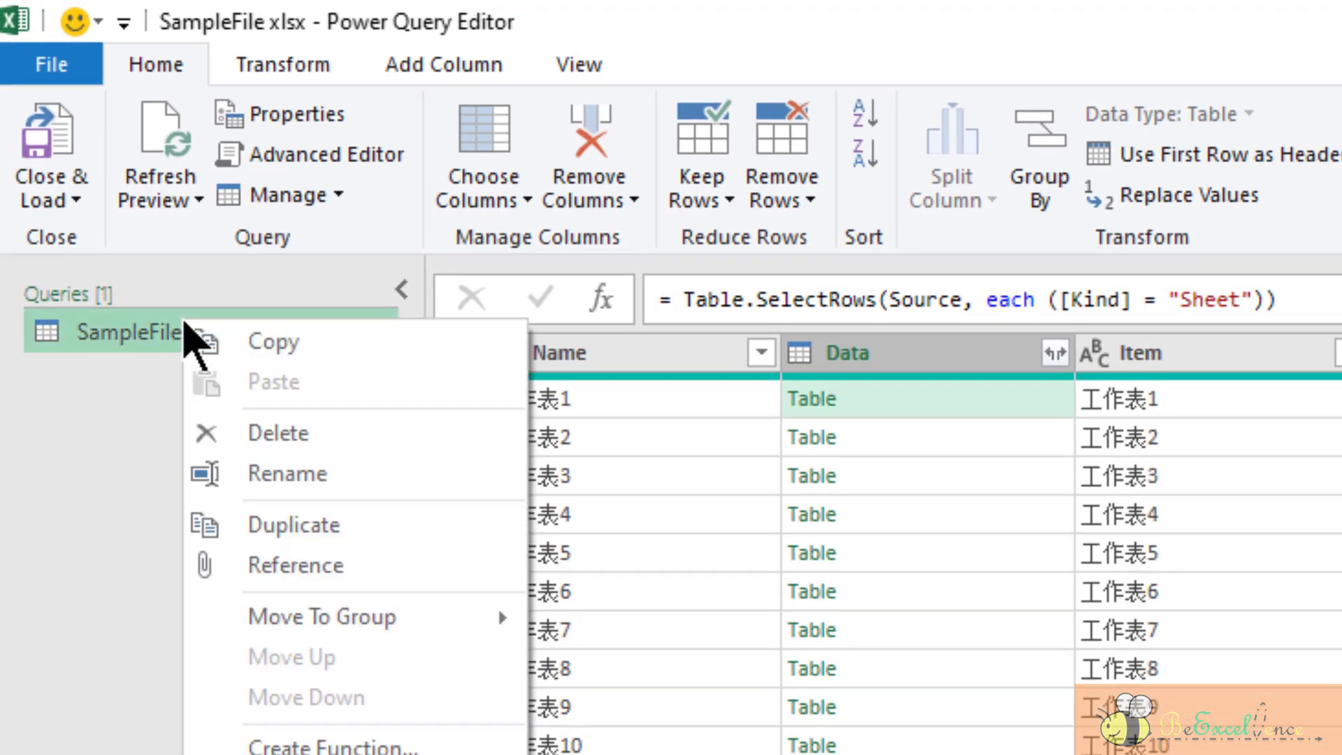
{"action": "left_click", "coordinate": [294, 525]}
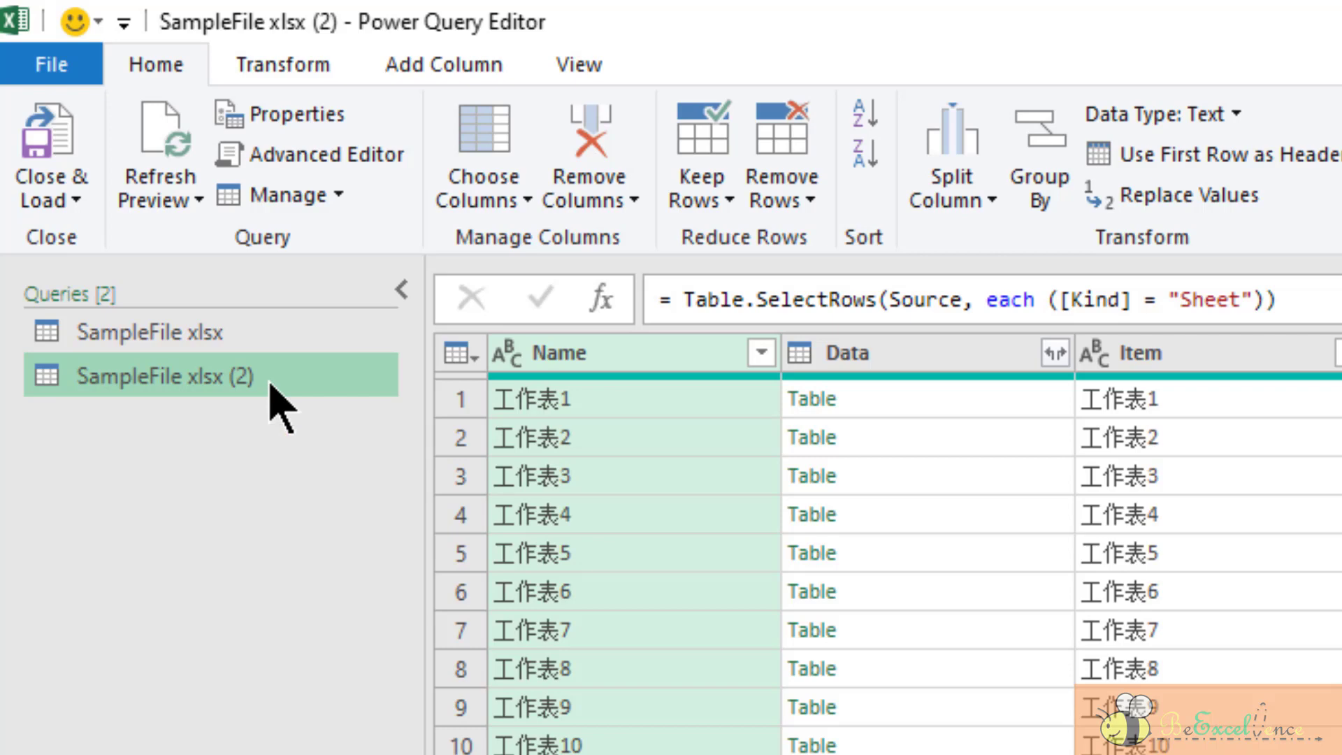
{"action": "left_click", "coordinate": [902, 402]}
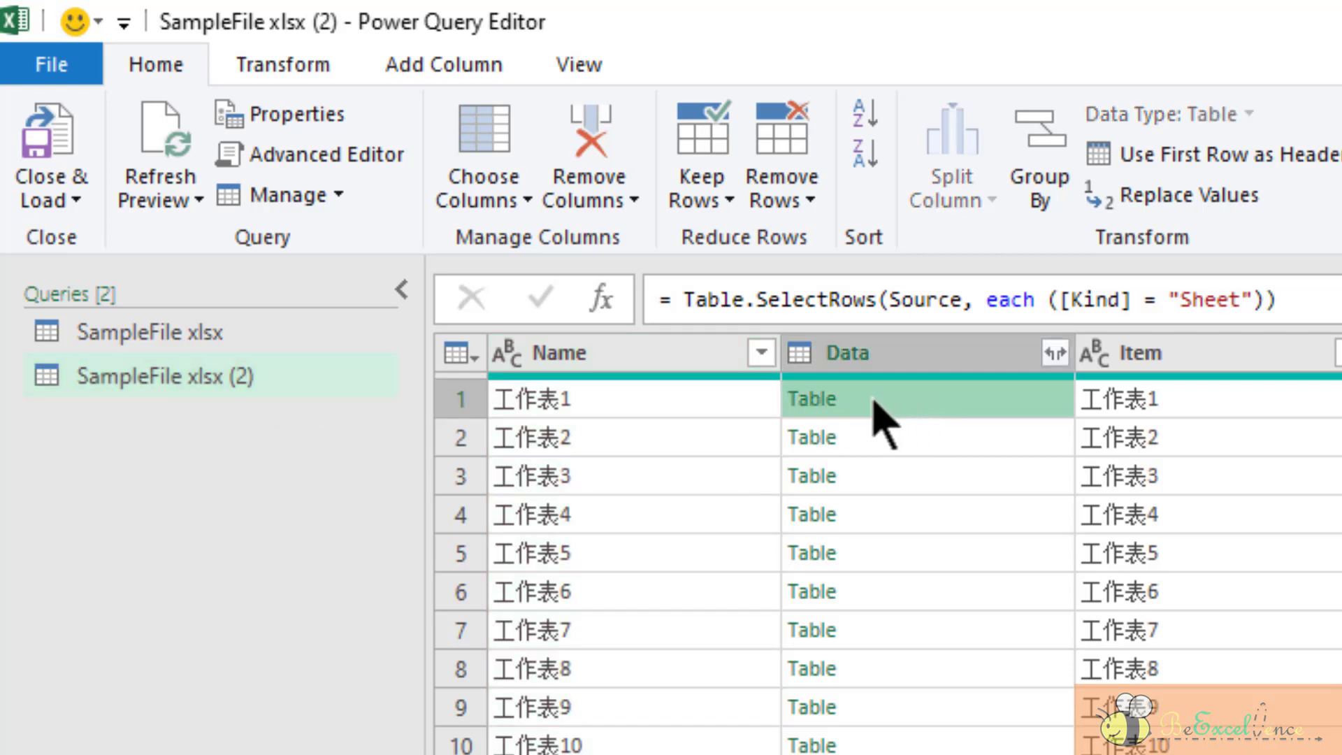
{"action": "left_click", "coordinate": [813, 405]}
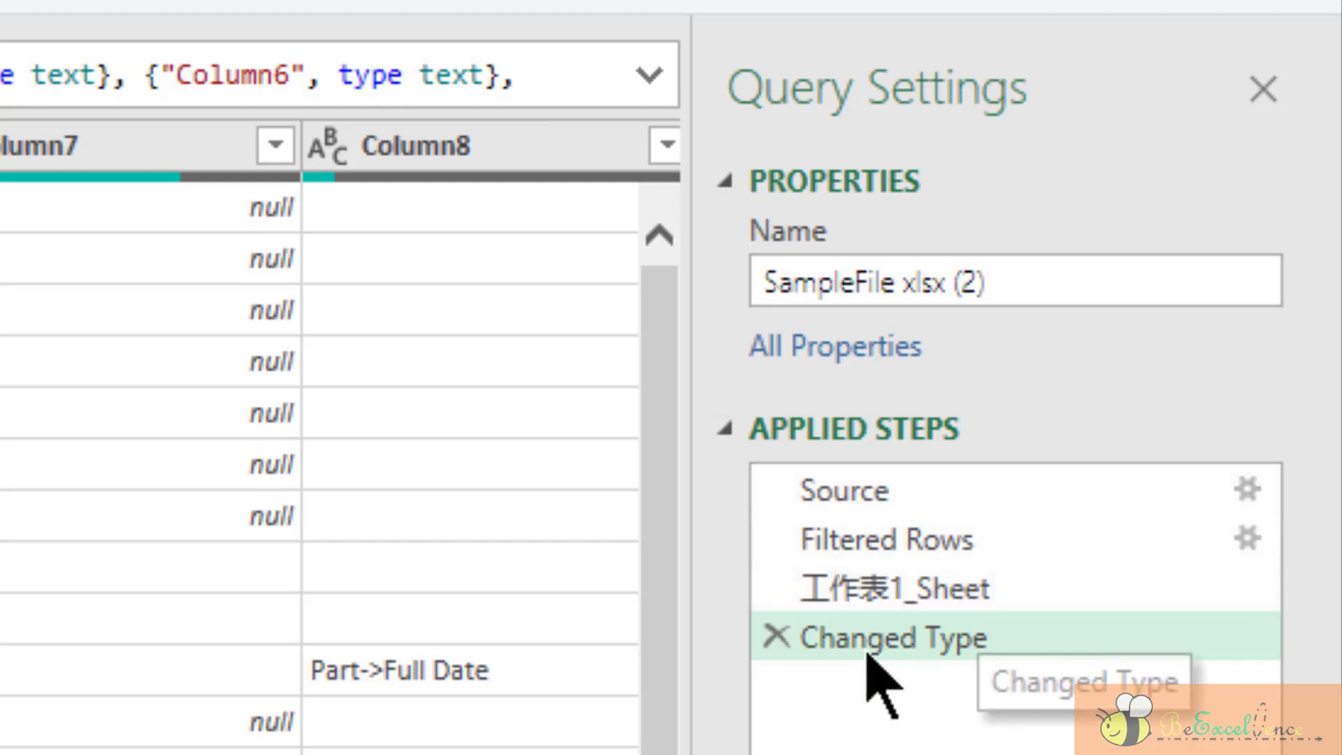
{"action": "left_click", "coordinate": [775, 634]}
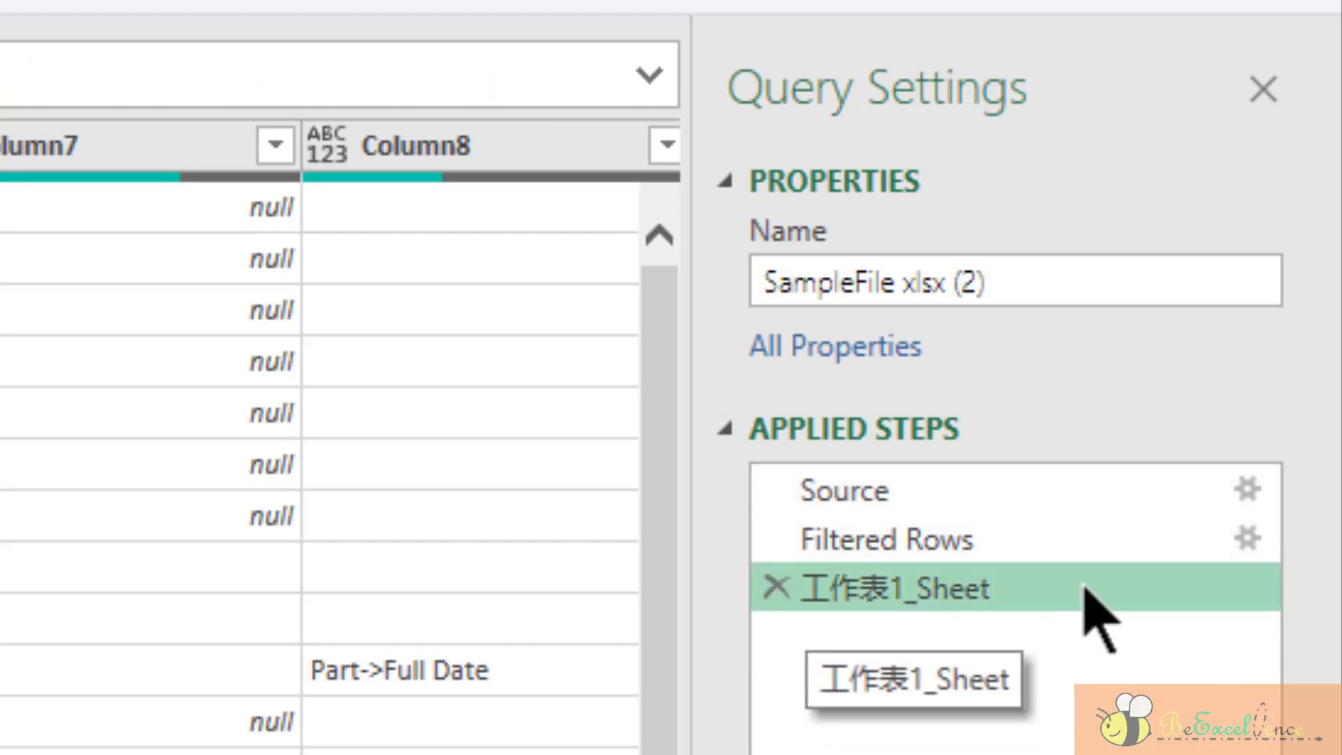
Rename the sheet drill-down step to StartingPoint
{"action": "right_click", "coordinate": [966, 593]}
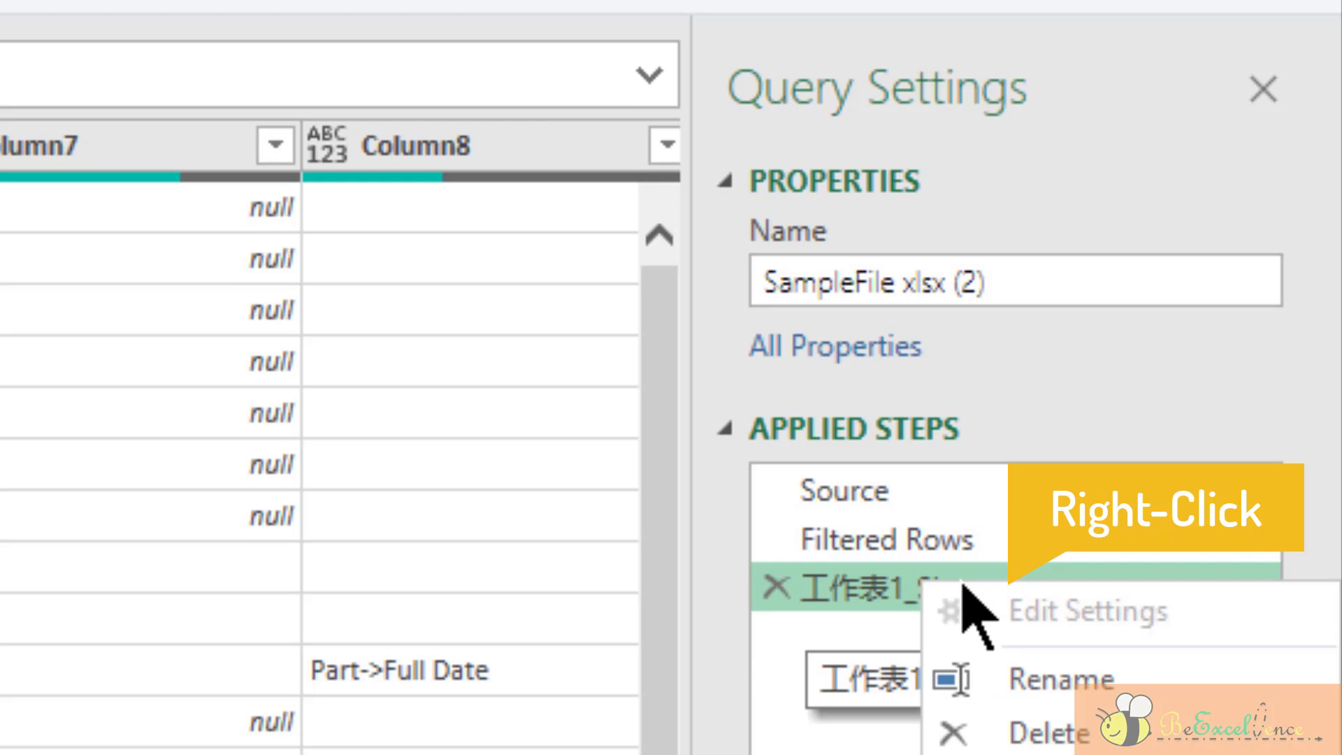
{"action": "left_click", "coordinate": [1113, 689]}
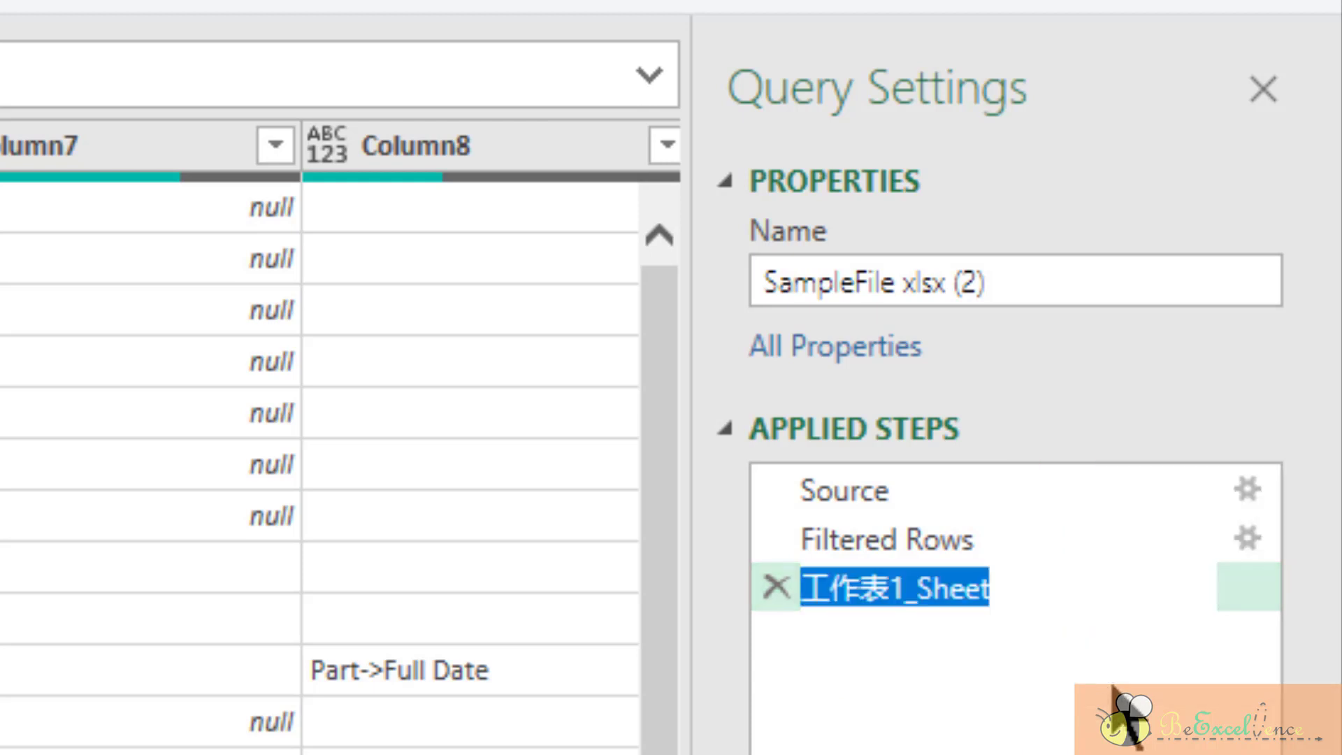
{"action": "type", "text": "Start"}
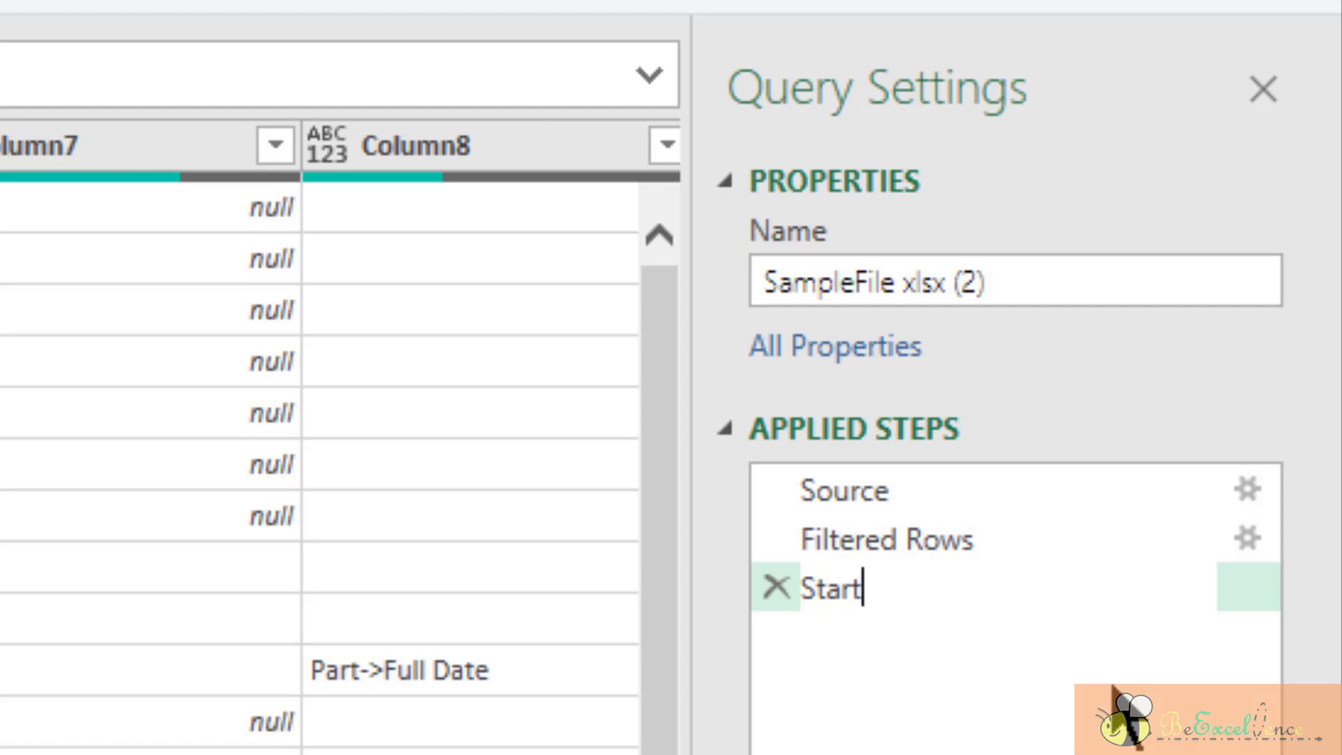
{"action": "type", "text": "ingPo"}
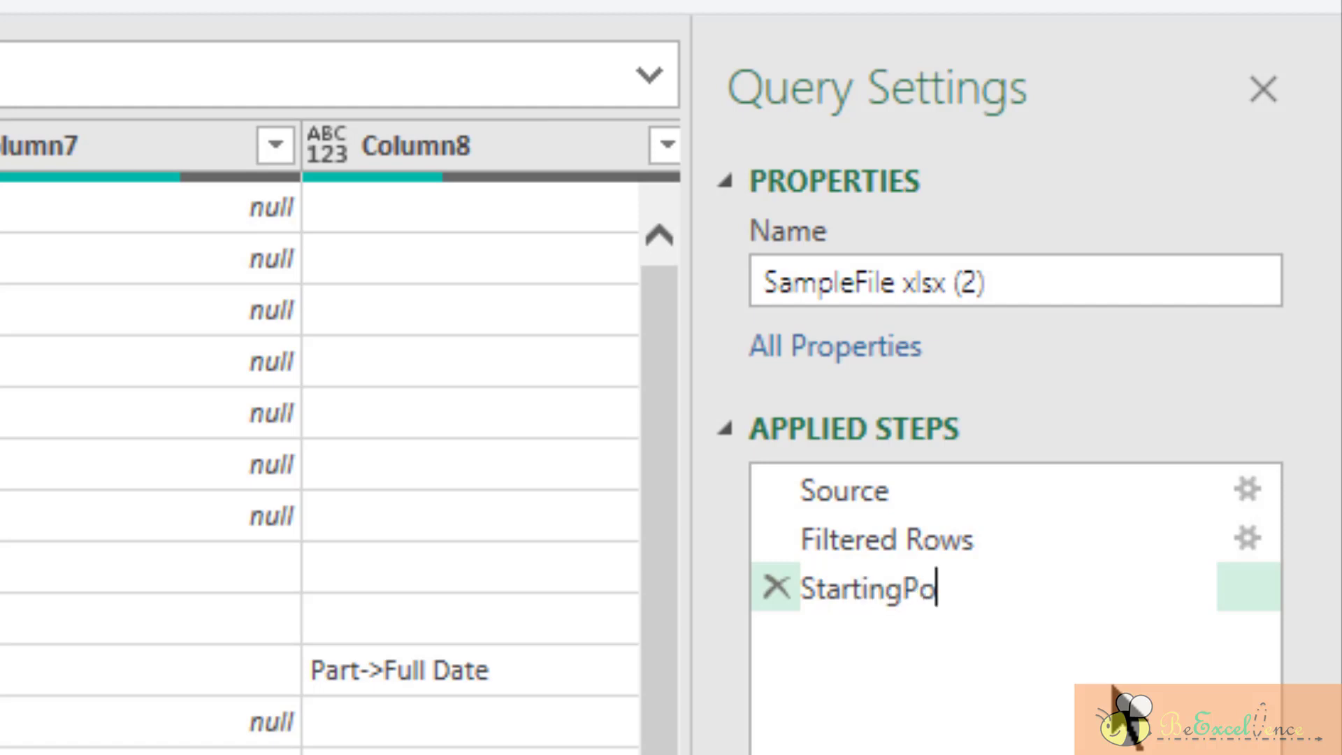
{"action": "type", "text": "int"}
{"action": "key", "text": "Return"}
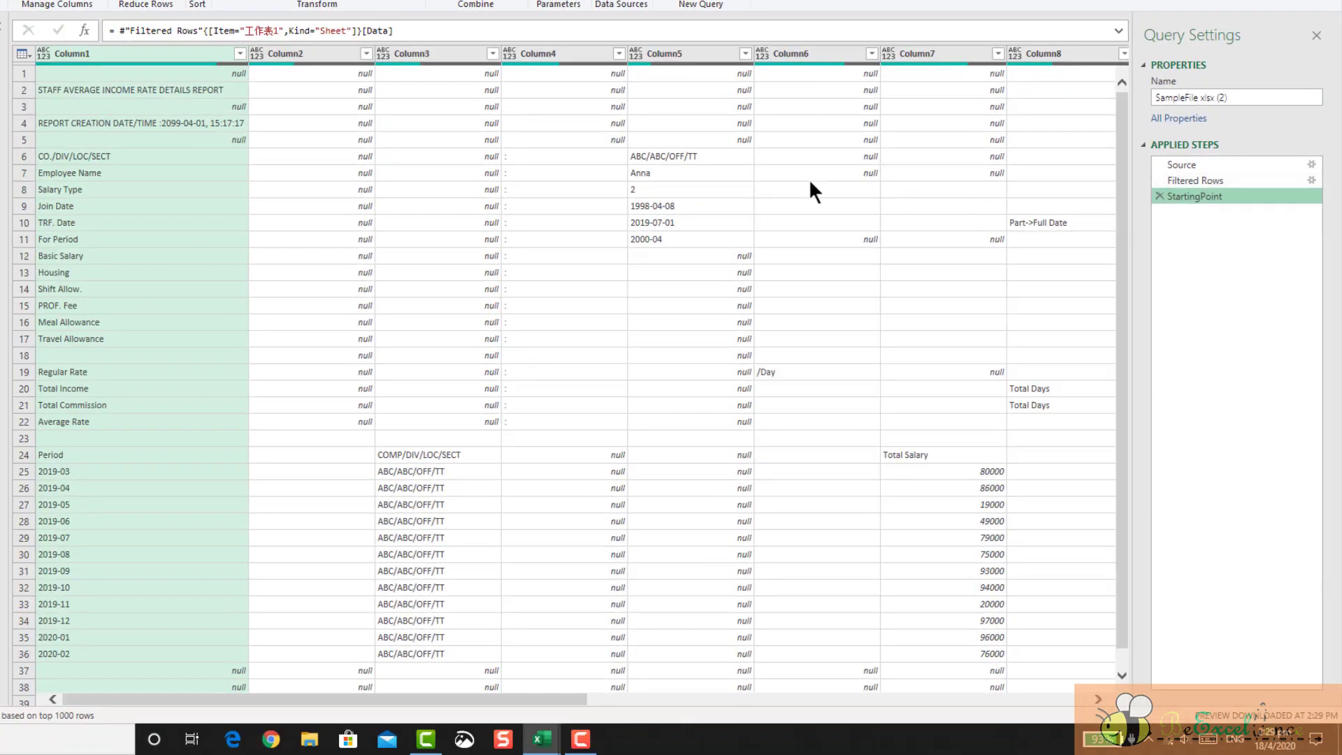
{"action": "left_click", "coordinate": [725, 174]}
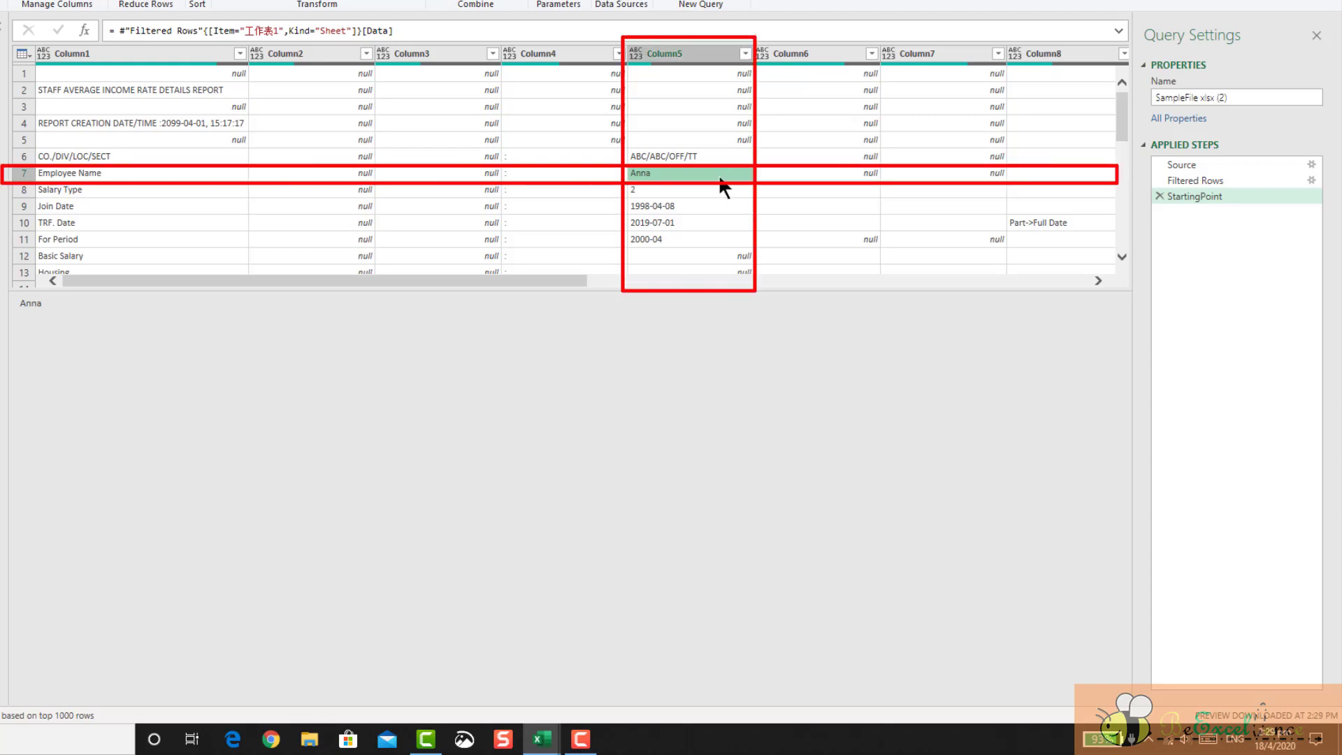
{"action": "left_click_drag", "start_coordinate": [572, 278], "coordinate": [1080, 284]}
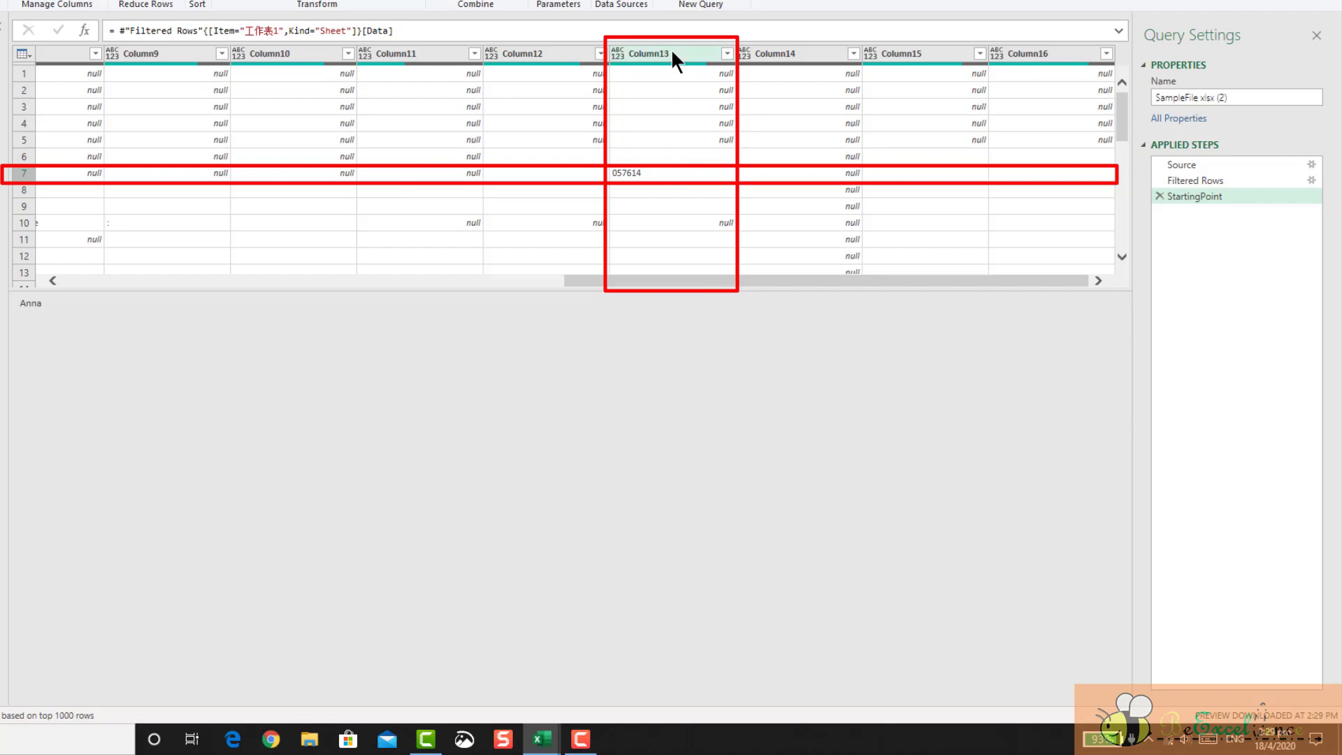
{"action": "left_click_drag", "start_coordinate": [677, 279], "coordinate": [29, 307]}
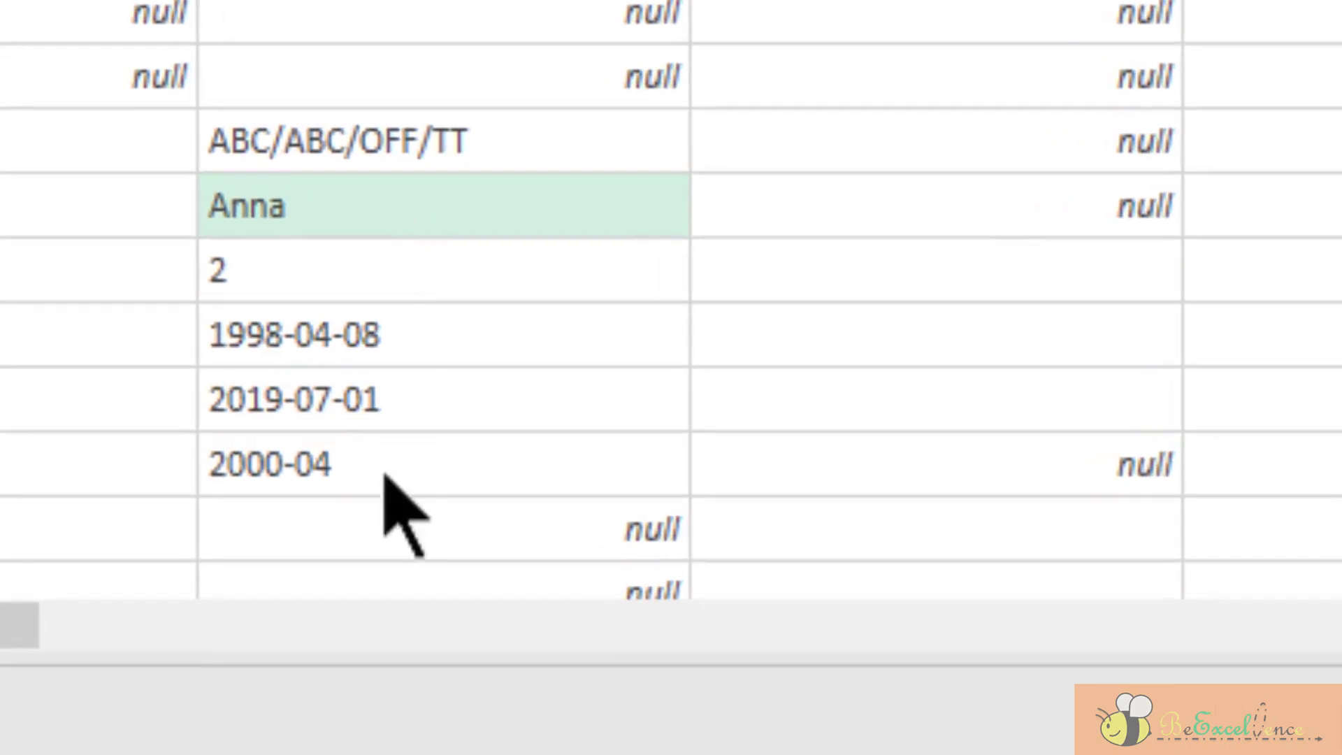
Drill down to the employee name cell (StartingPoint{6}[Column5]) and name the step EmployeeName
{"action": "right_click", "coordinate": [332, 197]}
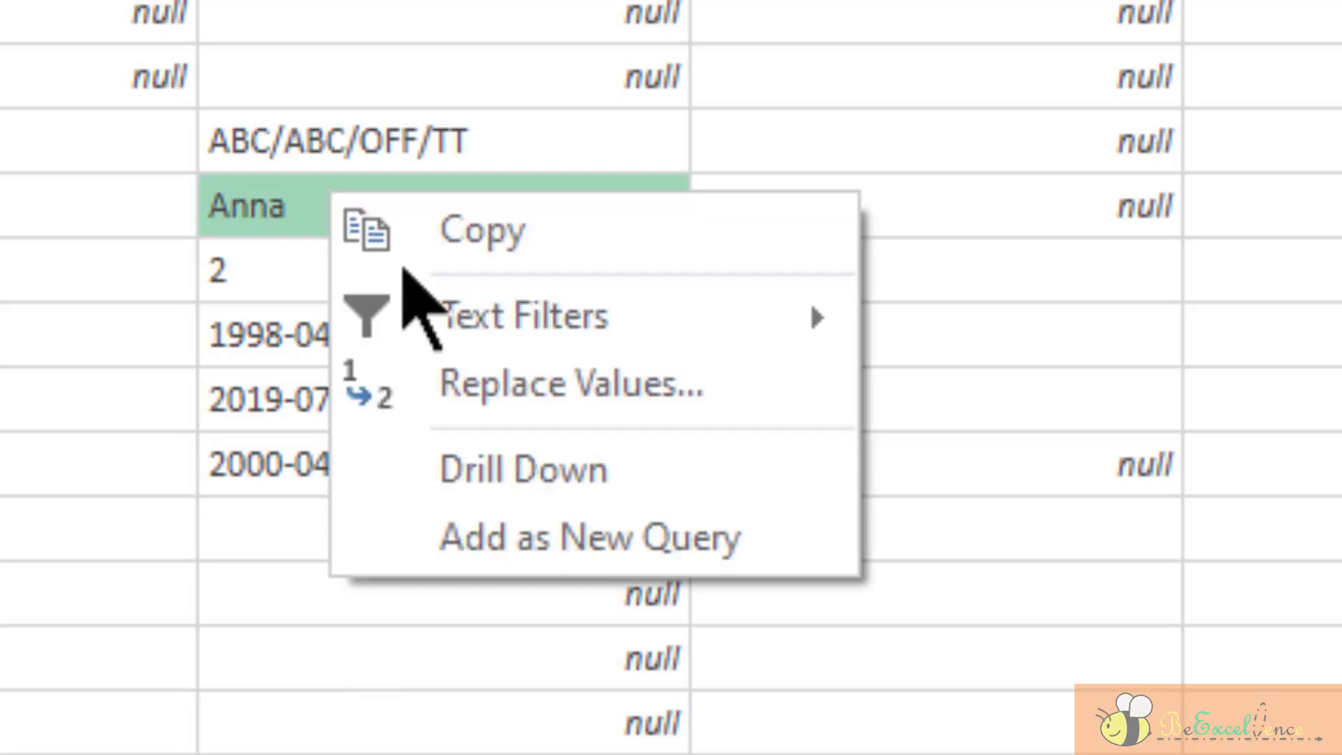
{"action": "left_click", "coordinate": [624, 487]}
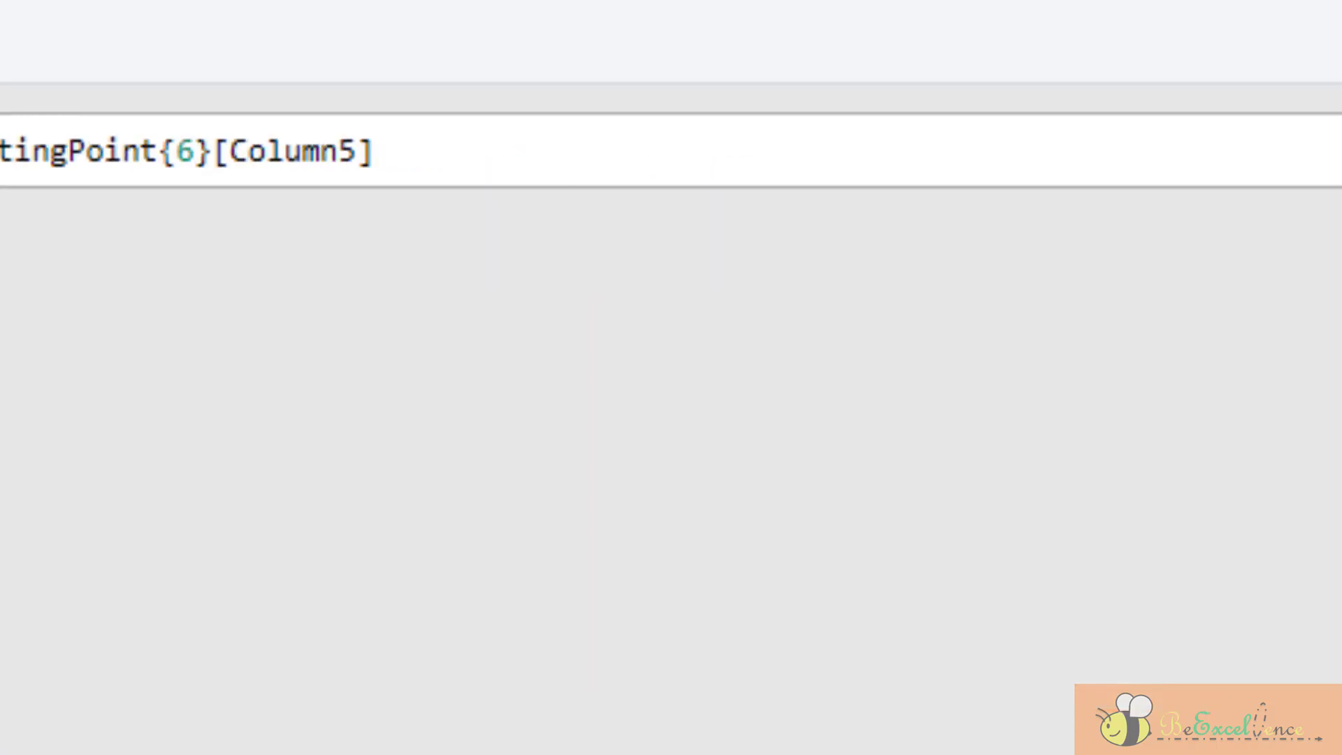
{"action": "type", "text": "E"}
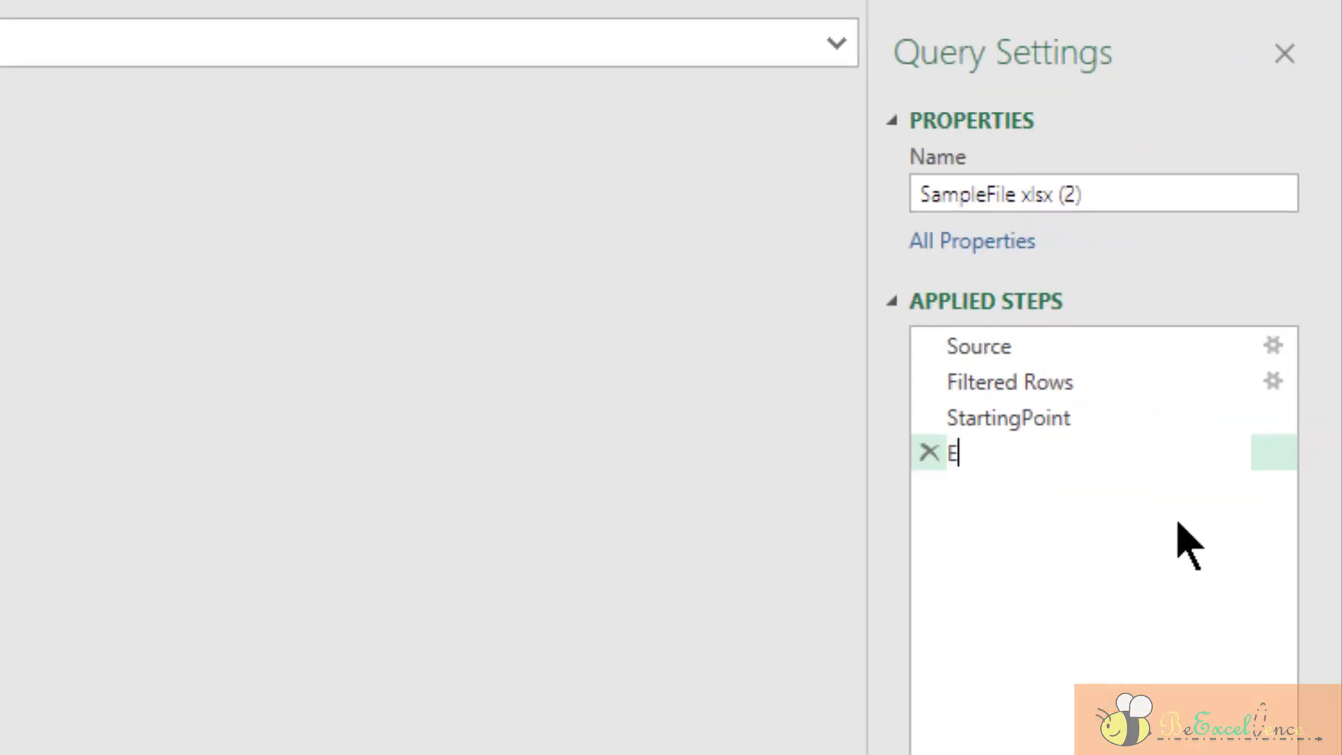
{"action": "type", "text": "mployeeName"}
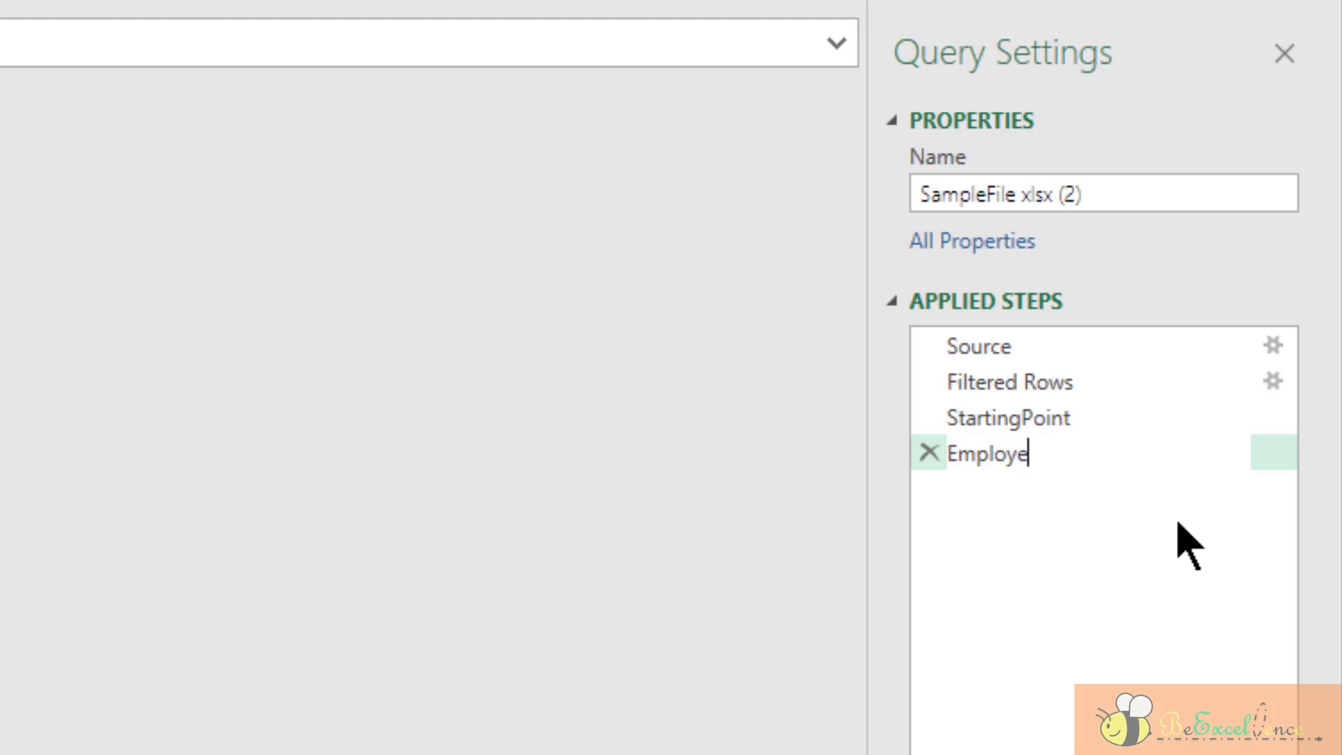
{"action": "key", "text": "Return"}
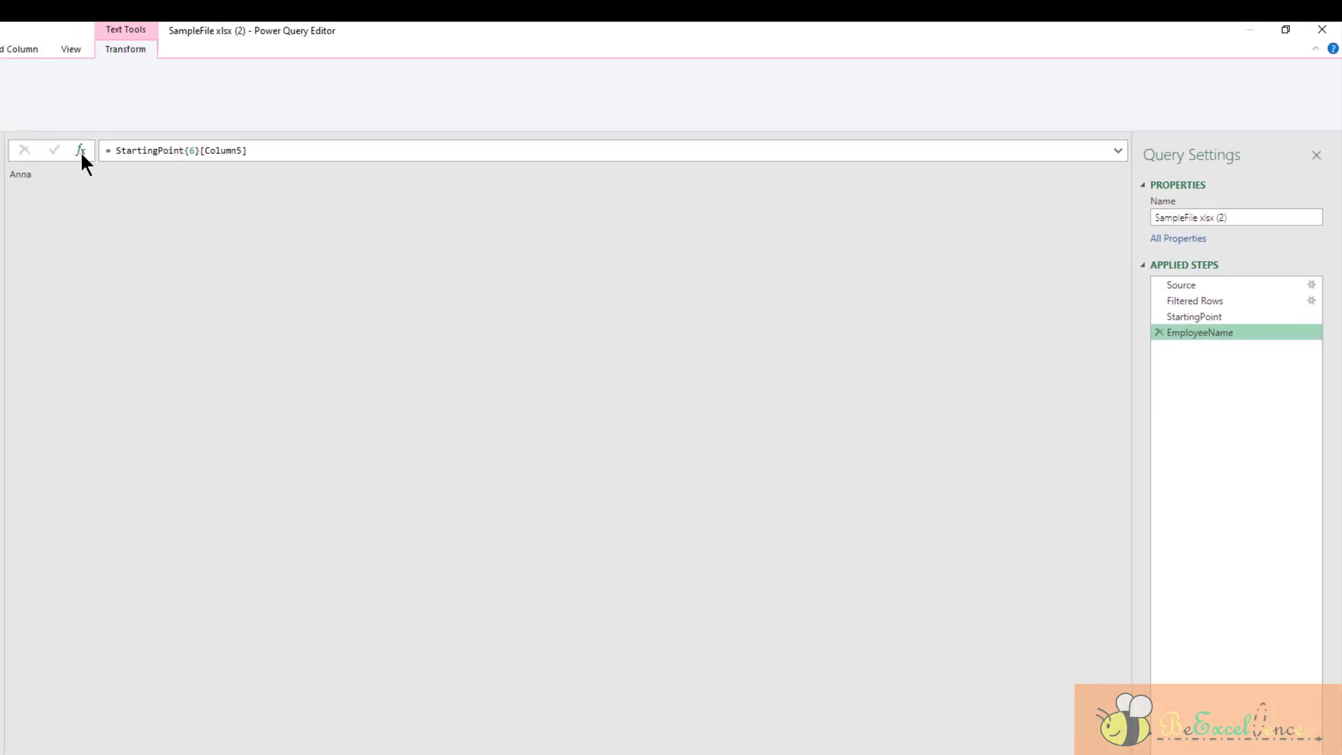
Add a custom step, locate the employee ID in Column13, and copy the EmployeeName formula
{"action": "left_click", "coordinate": [81, 151]}
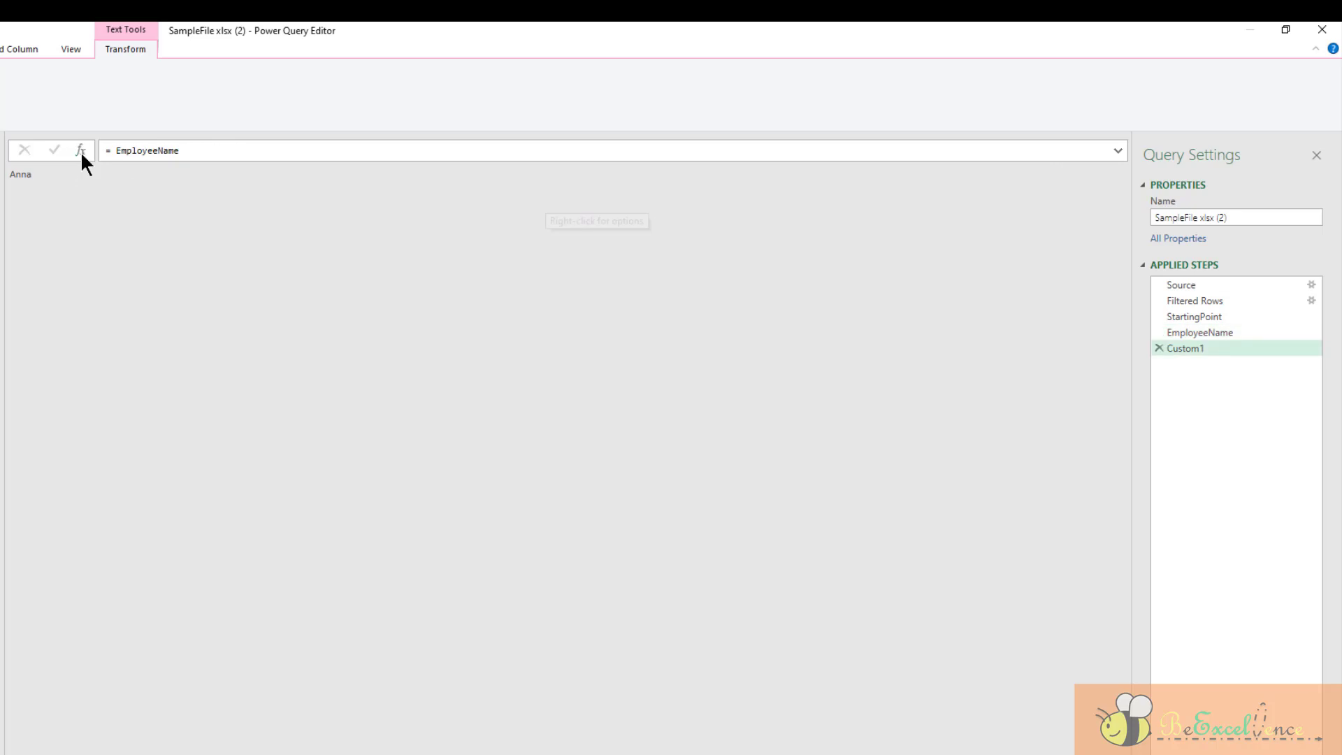
{"action": "left_click", "coordinate": [1208, 316]}
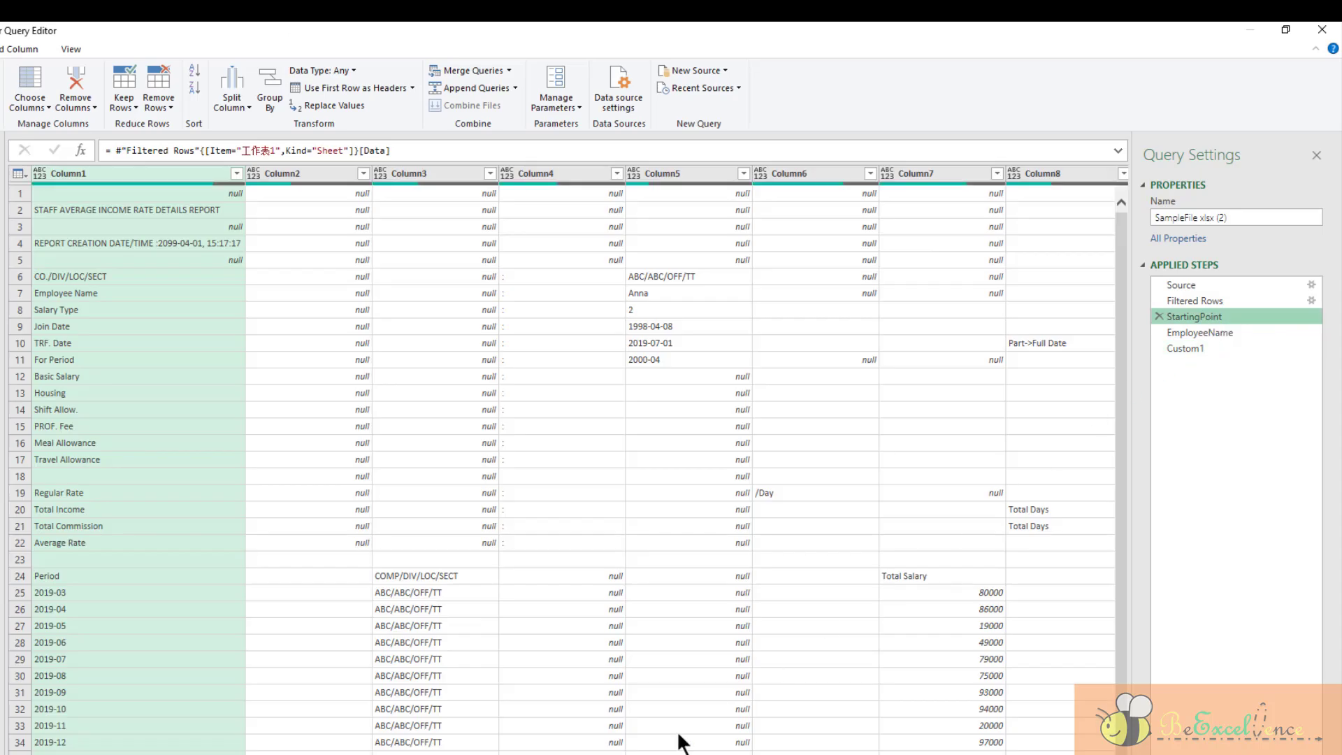
{"action": "scroll", "coordinate": [559, 454], "scroll_direction": "right", "scroll_amount": 3}
{"action": "scroll", "coordinate": [581, 454], "scroll_direction": "right", "scroll_amount": 3}
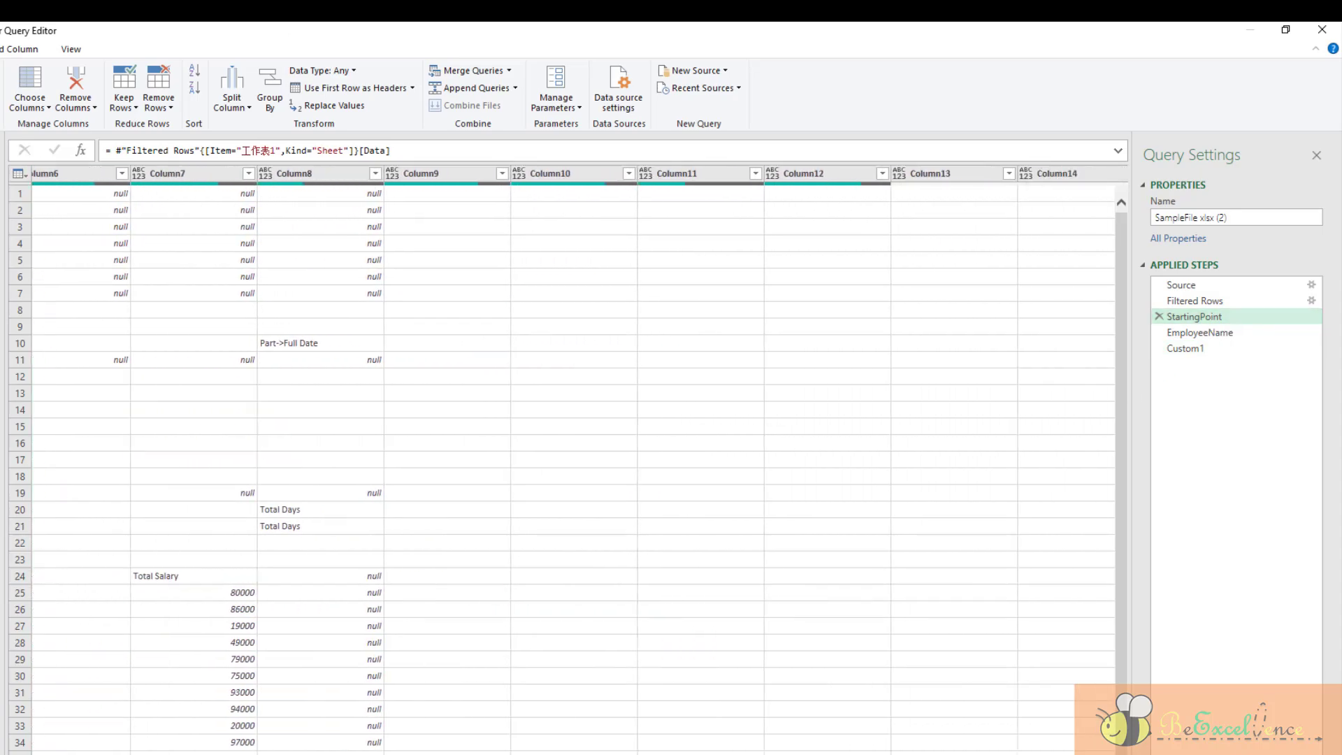
{"action": "left_click", "coordinate": [914, 293]}
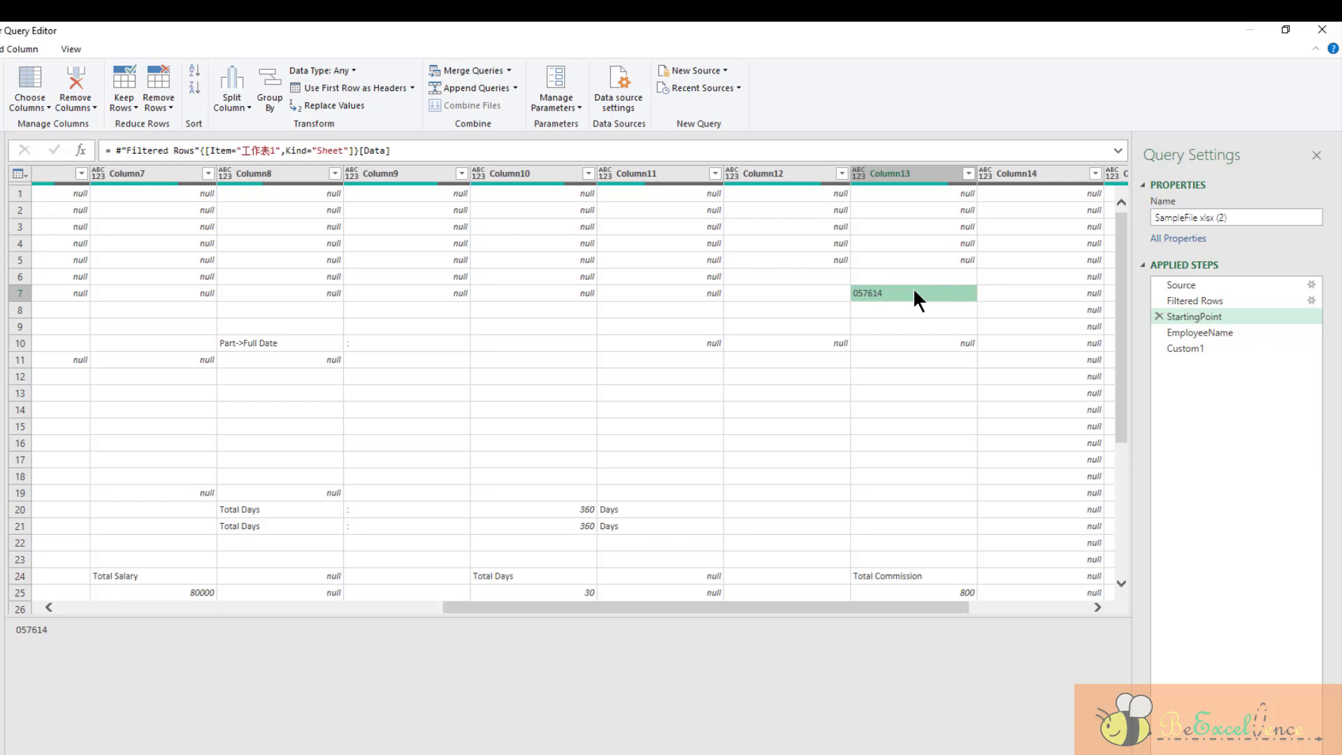
{"action": "left_click", "coordinate": [1249, 333]}
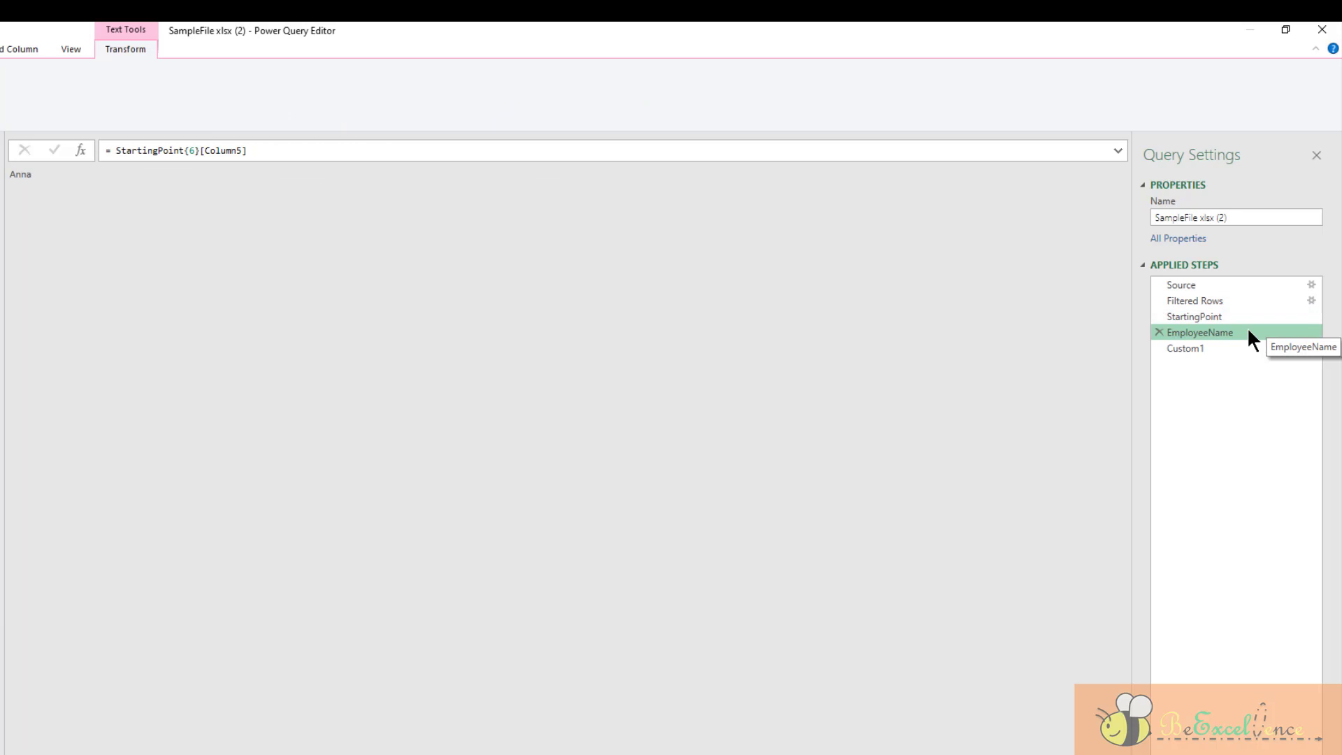
{"action": "left_click_drag", "start_coordinate": [299, 149], "coordinate": [81, 149]}
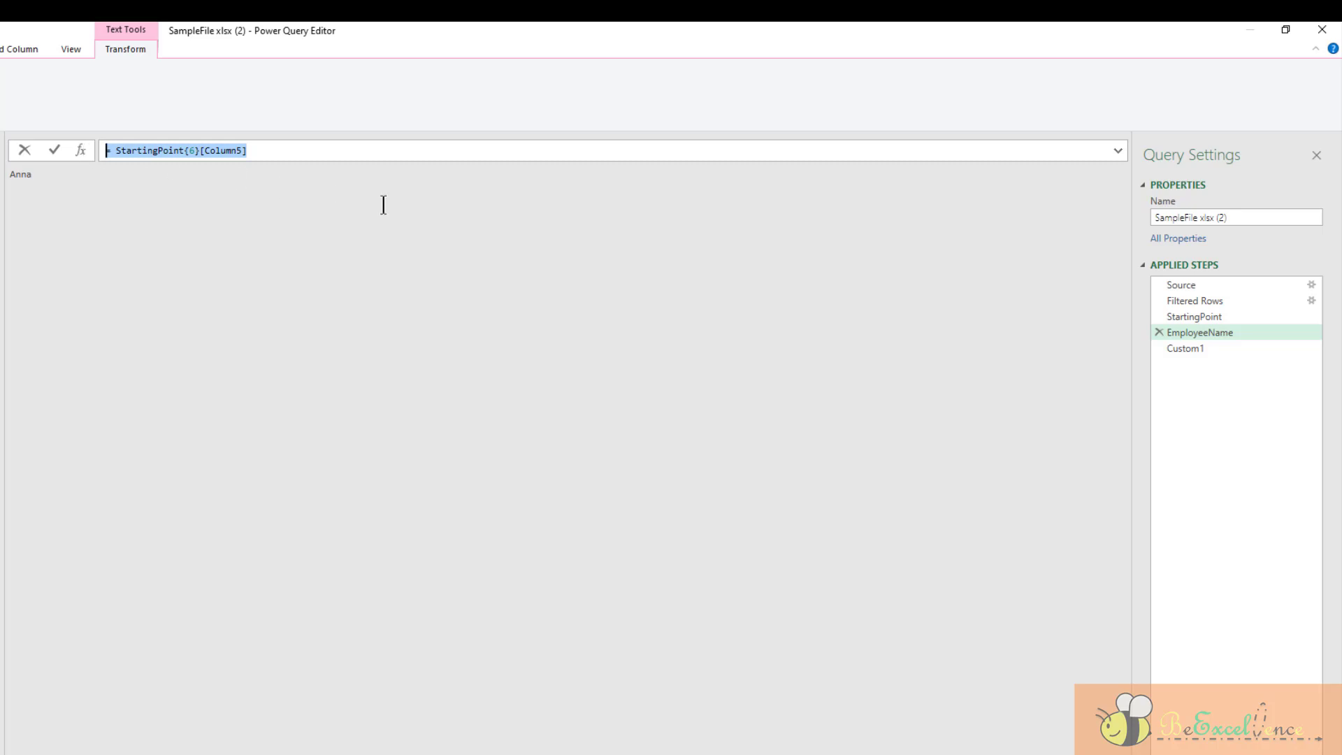
{"action": "key", "text": "ctrl+c"}
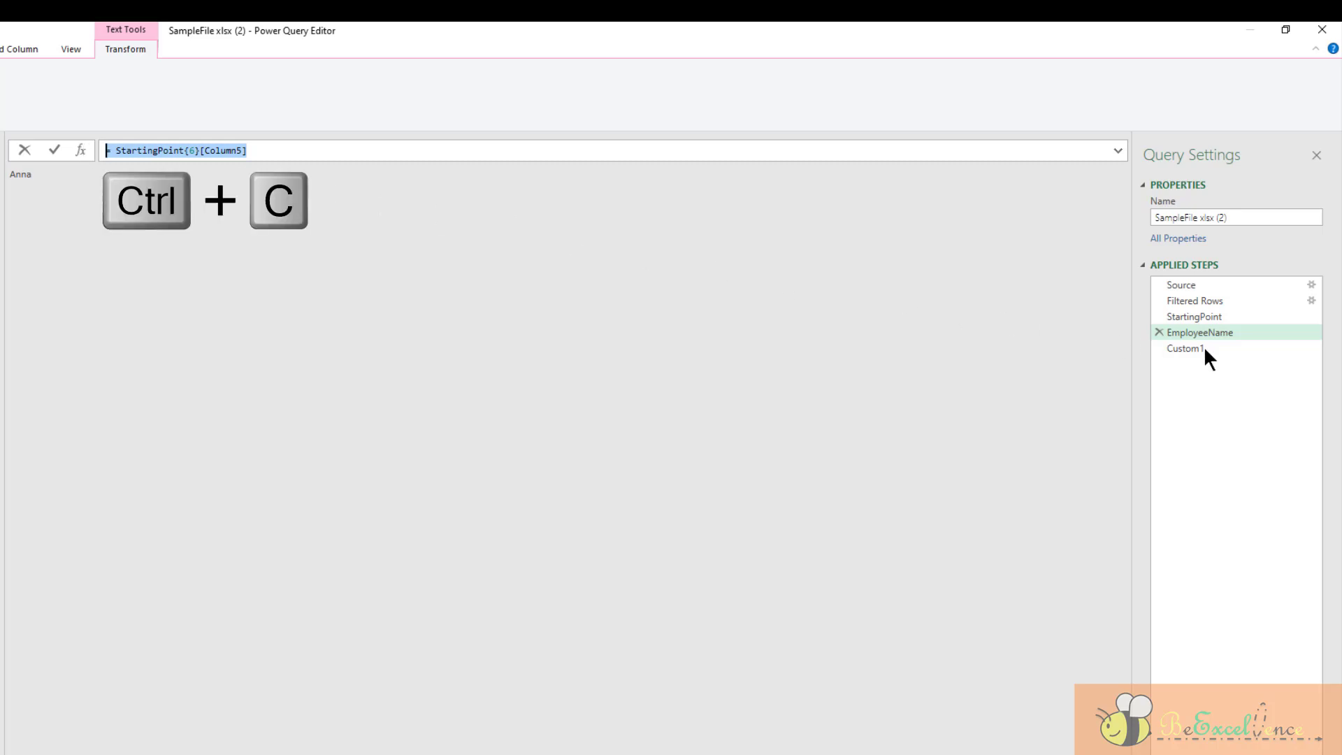
Paste the formula into Custom1 and change Column5 to Column13: = StartingPoint{6}[Column13]
{"action": "left_click", "coordinate": [1203, 346]}
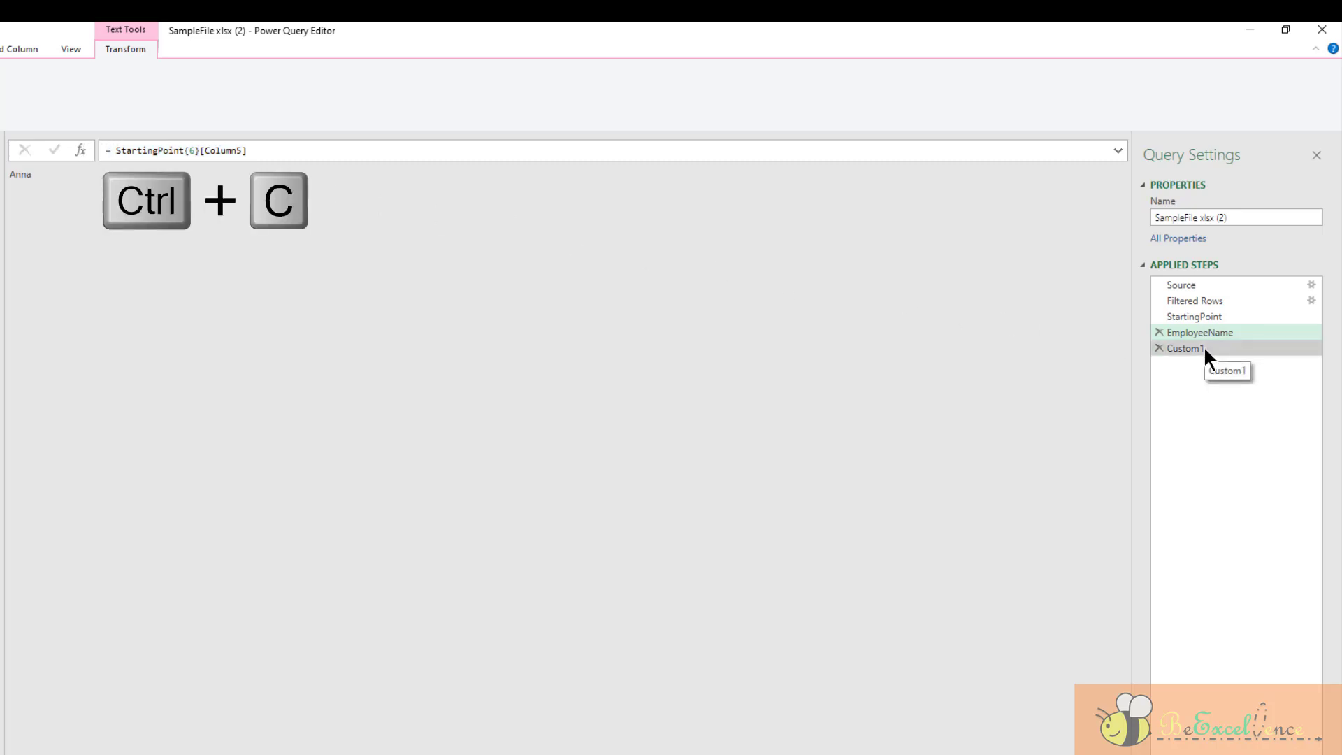
{"action": "left_click", "coordinate": [1204, 346]}
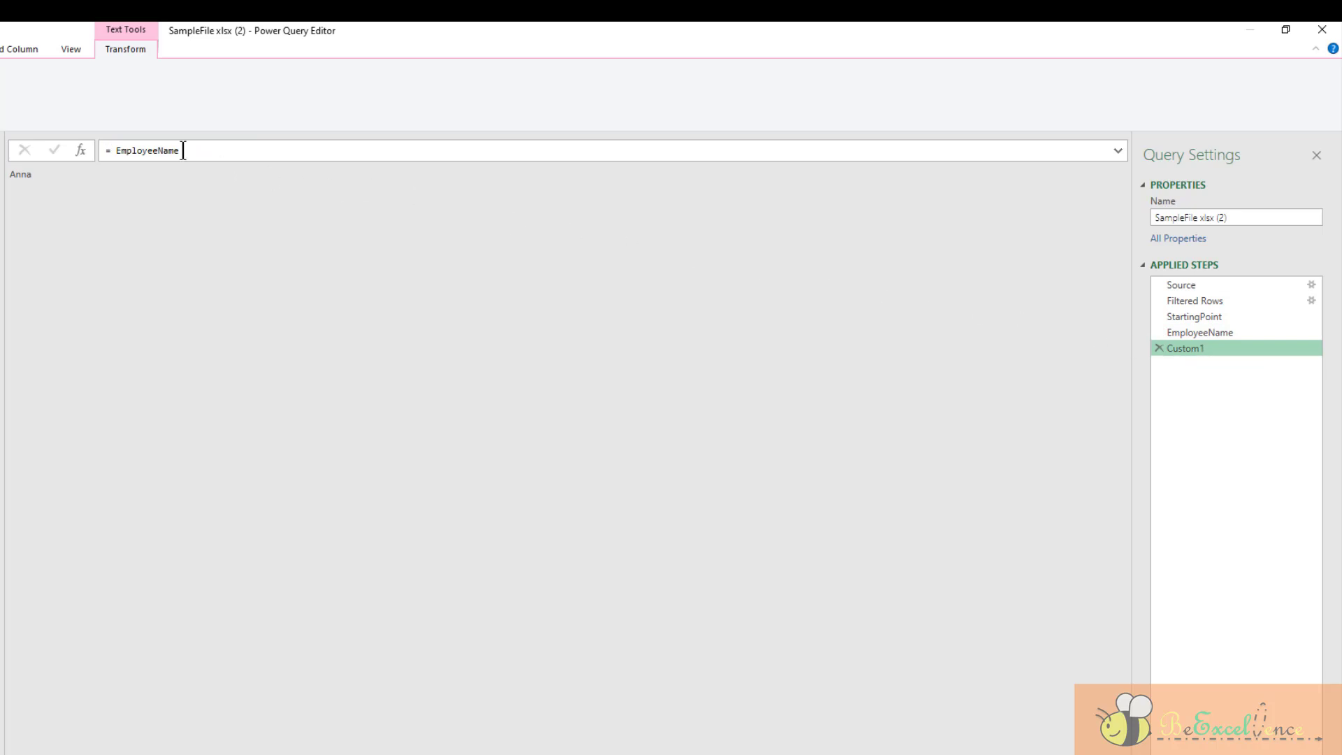
{"action": "double_click", "coordinate": [123, 151]}
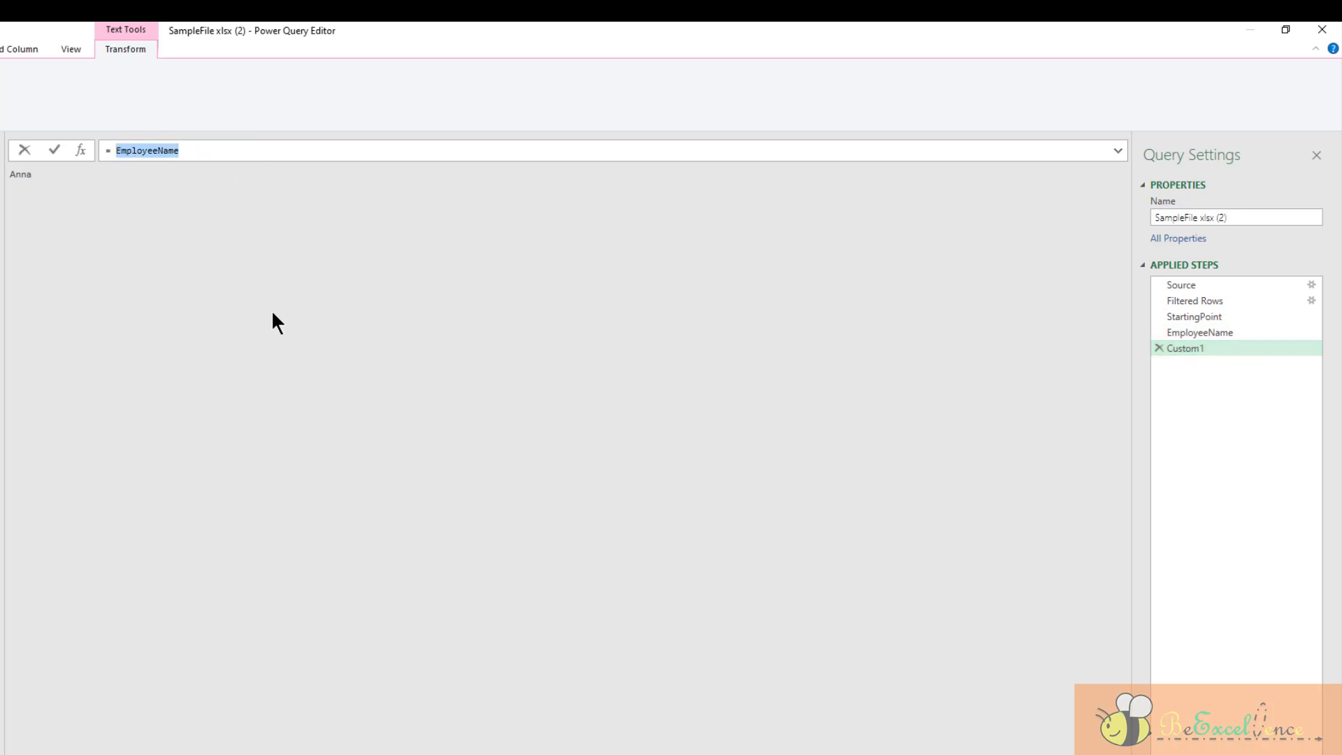
{"action": "key", "text": "BackSpace"}
{"action": "key", "text": "Escape"}
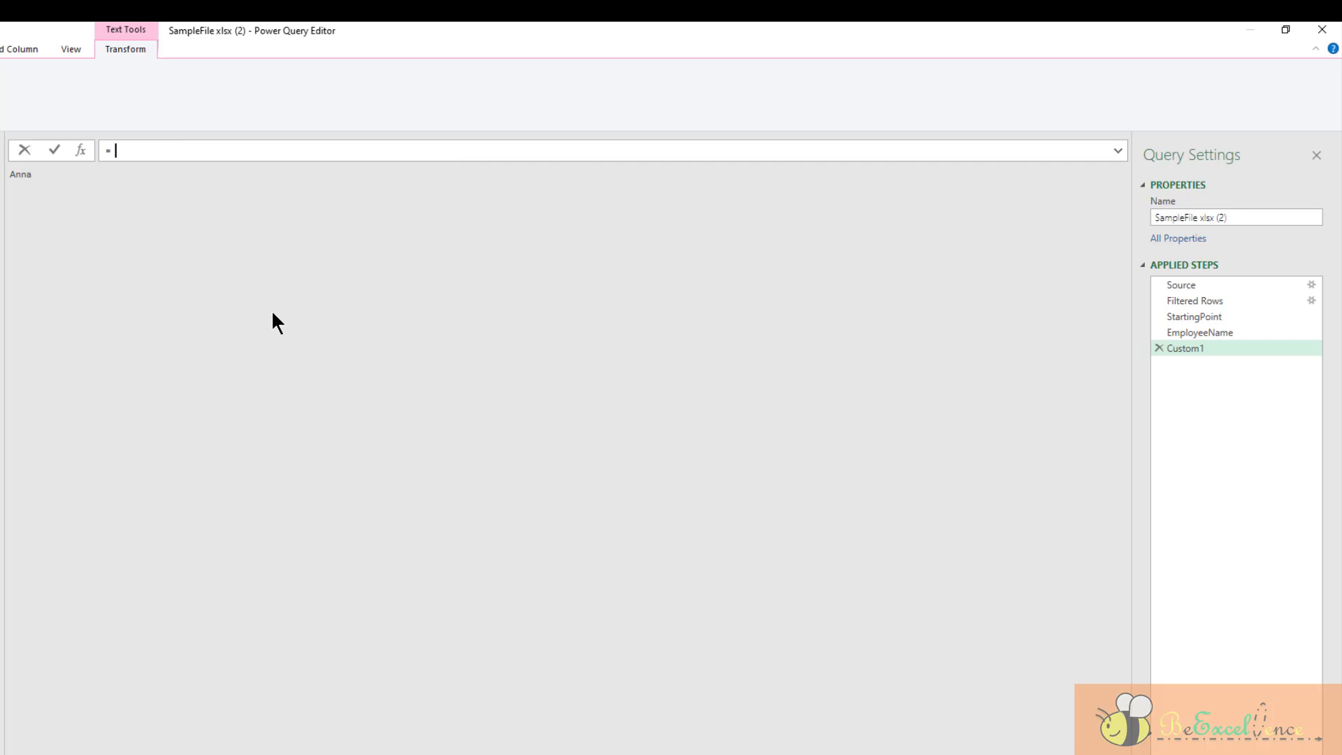
{"action": "type", "text": "v"}
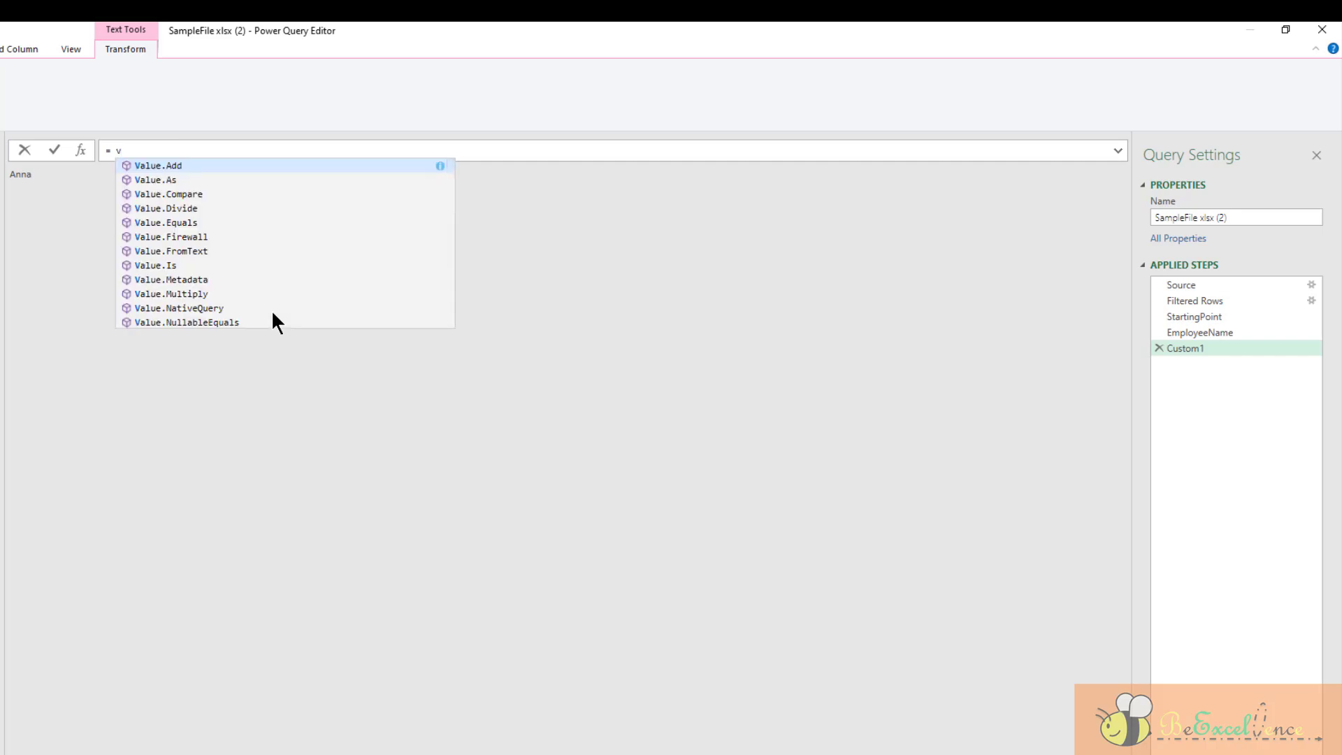
{"action": "key", "text": "BackSpace"}
{"action": "key", "text": "ctrl+v"}
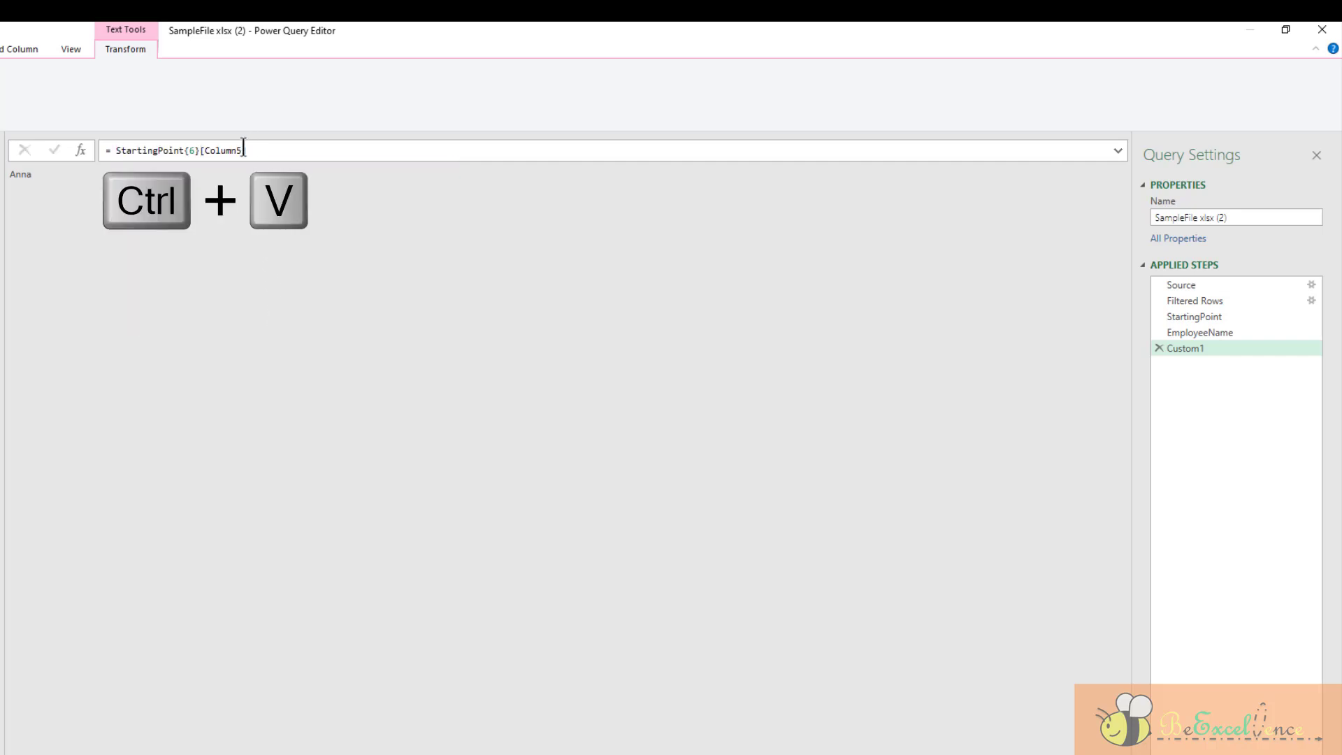
{"action": "key", "text": "Left"}
{"action": "key", "text": "BackSpace"}
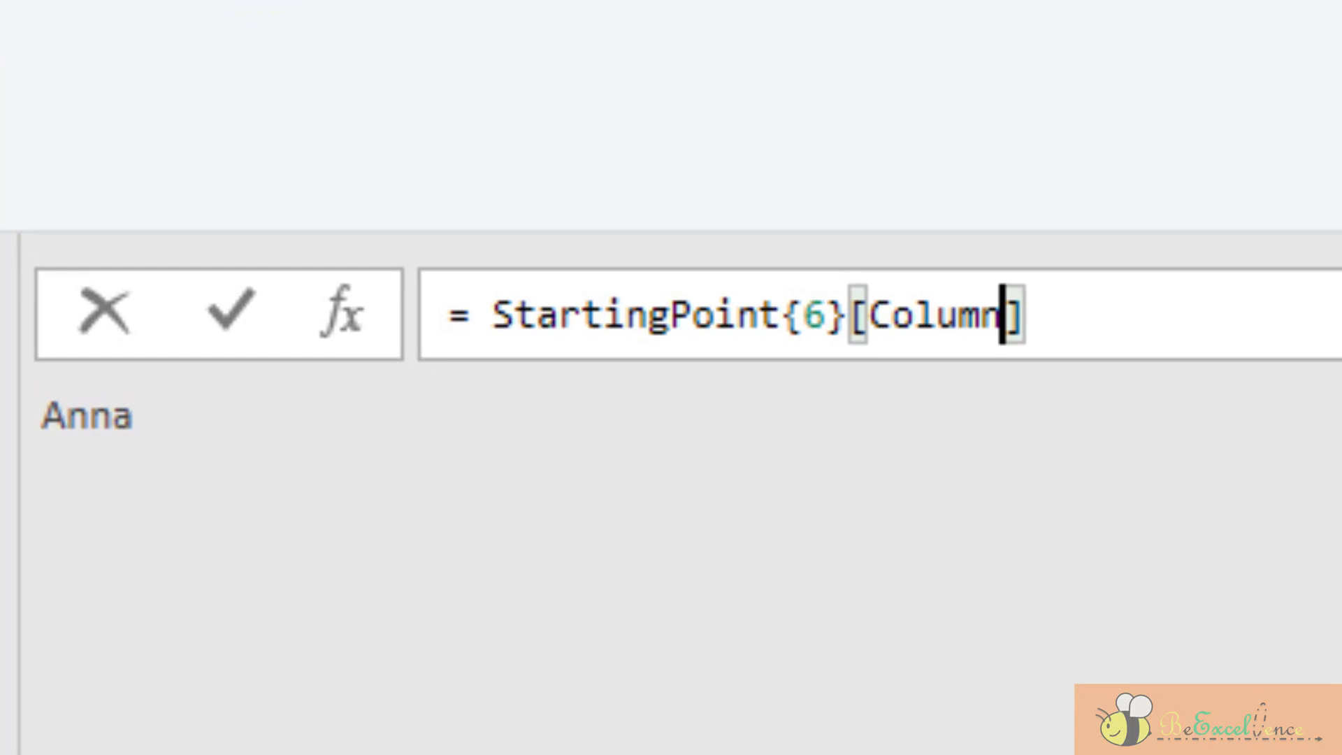
{"action": "type", "text": "13"}
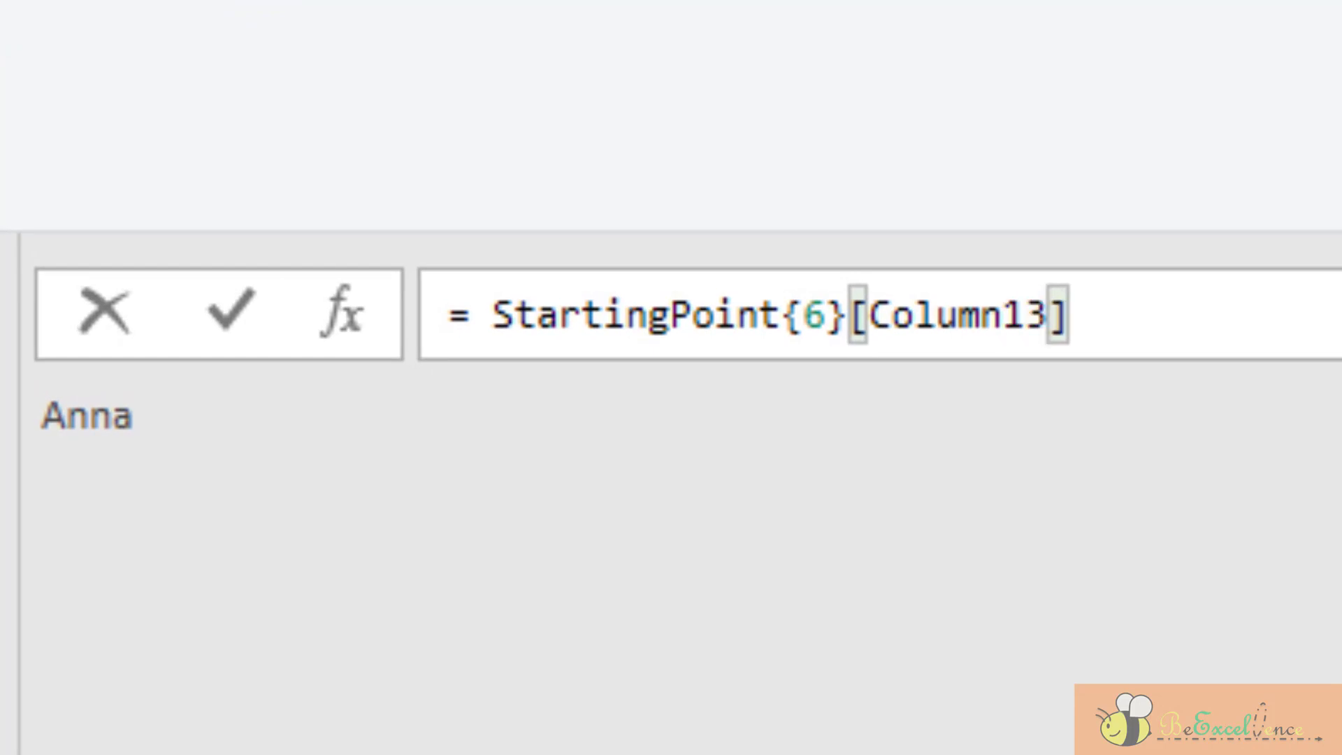
{"action": "key", "text": "Return"}
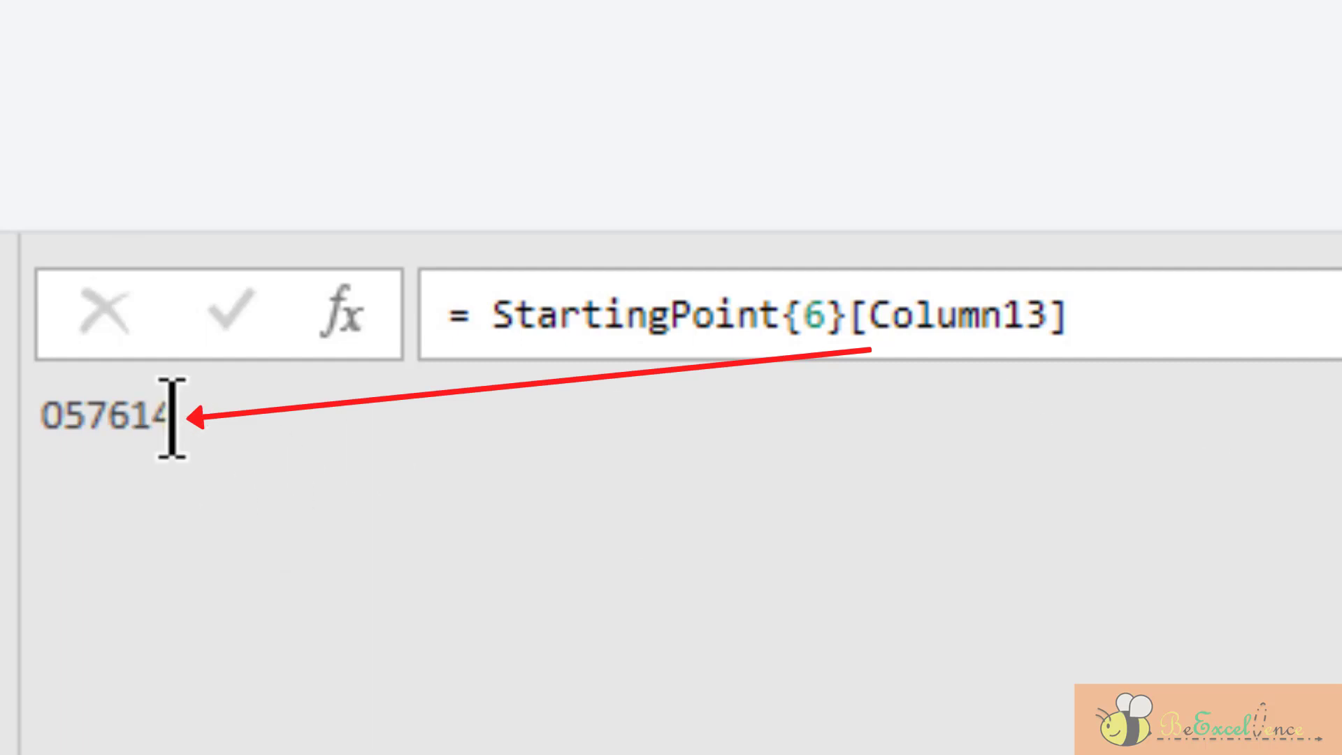
Rename the Custom1 step to EmployeeID
{"action": "right_click", "coordinate": [1049, 464]}
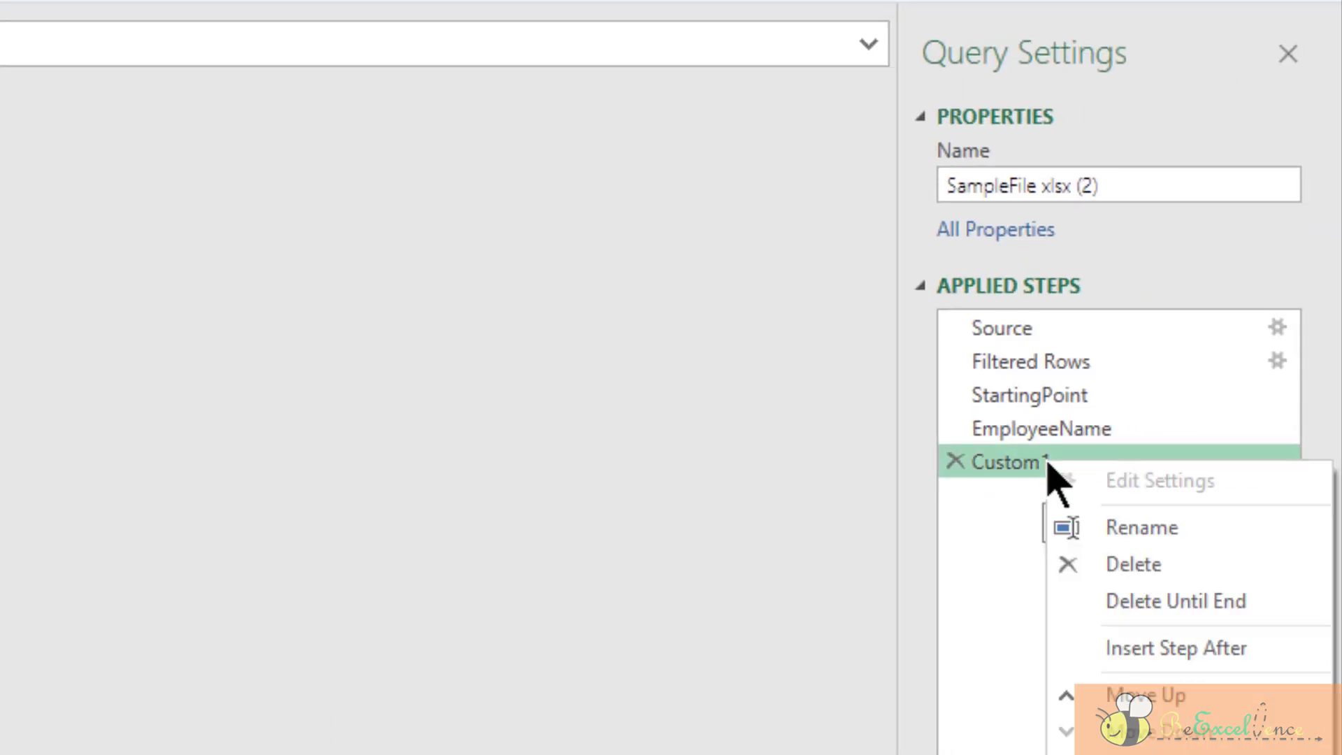
{"action": "left_click", "coordinate": [1142, 527]}
{"action": "type", "text": "Emploo"}
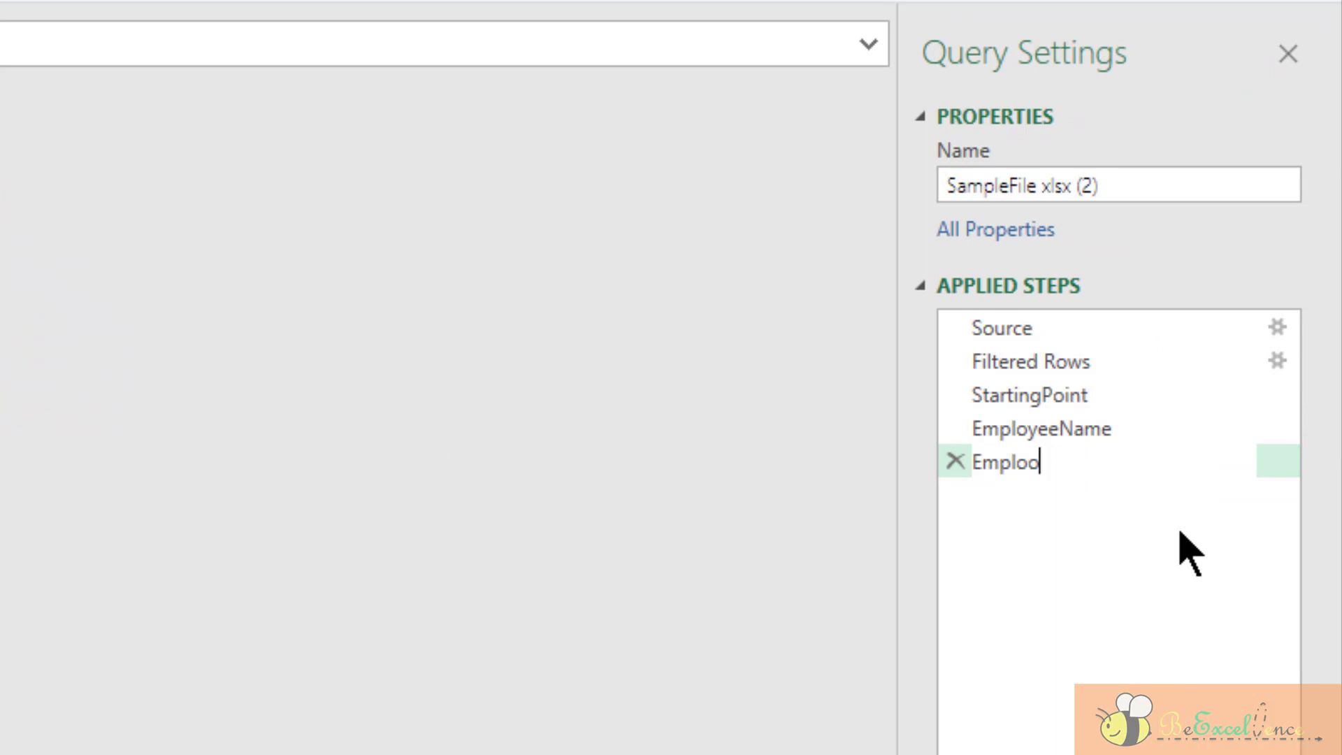
{"action": "key", "text": "BackSpace"}
{"action": "type", "text": "yeeID"}
{"action": "key", "text": "Return"}
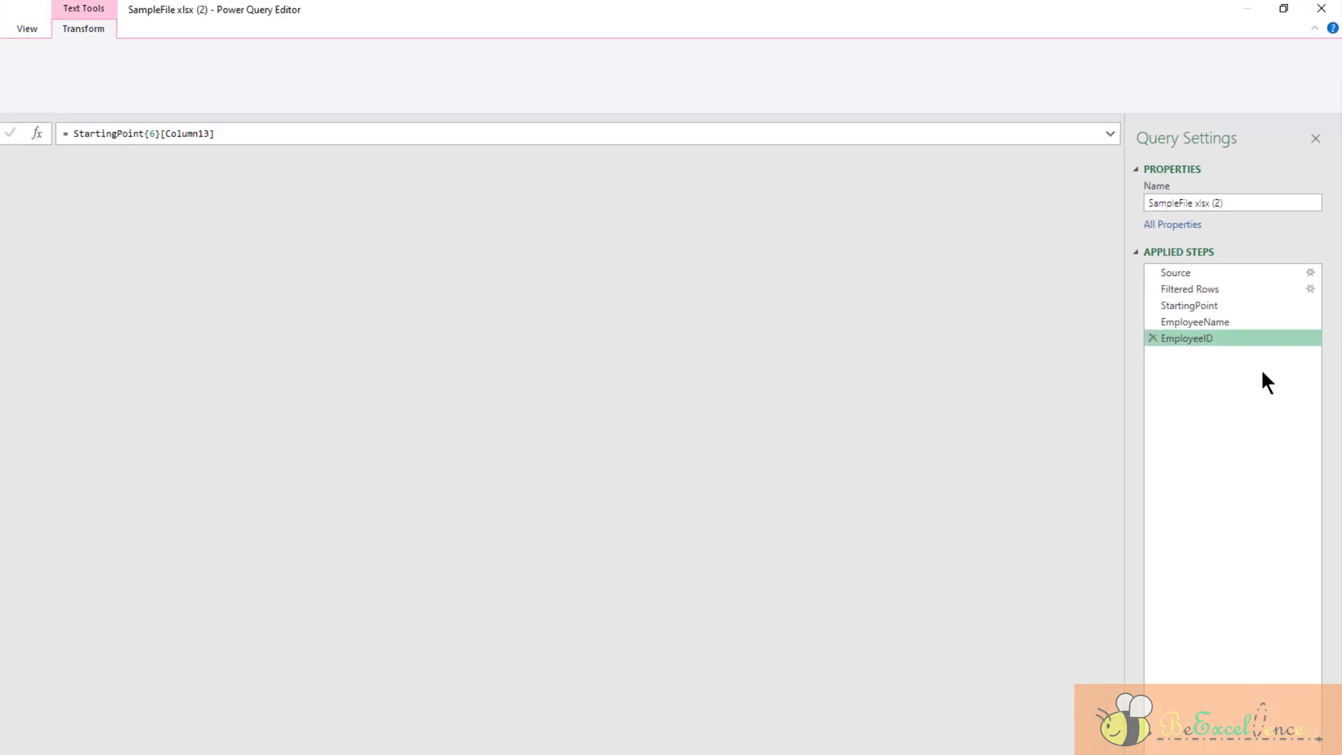
Add a new custom step with the formula = StartingPoint to return the full sheet table
{"action": "left_click", "coordinate": [36, 132]}
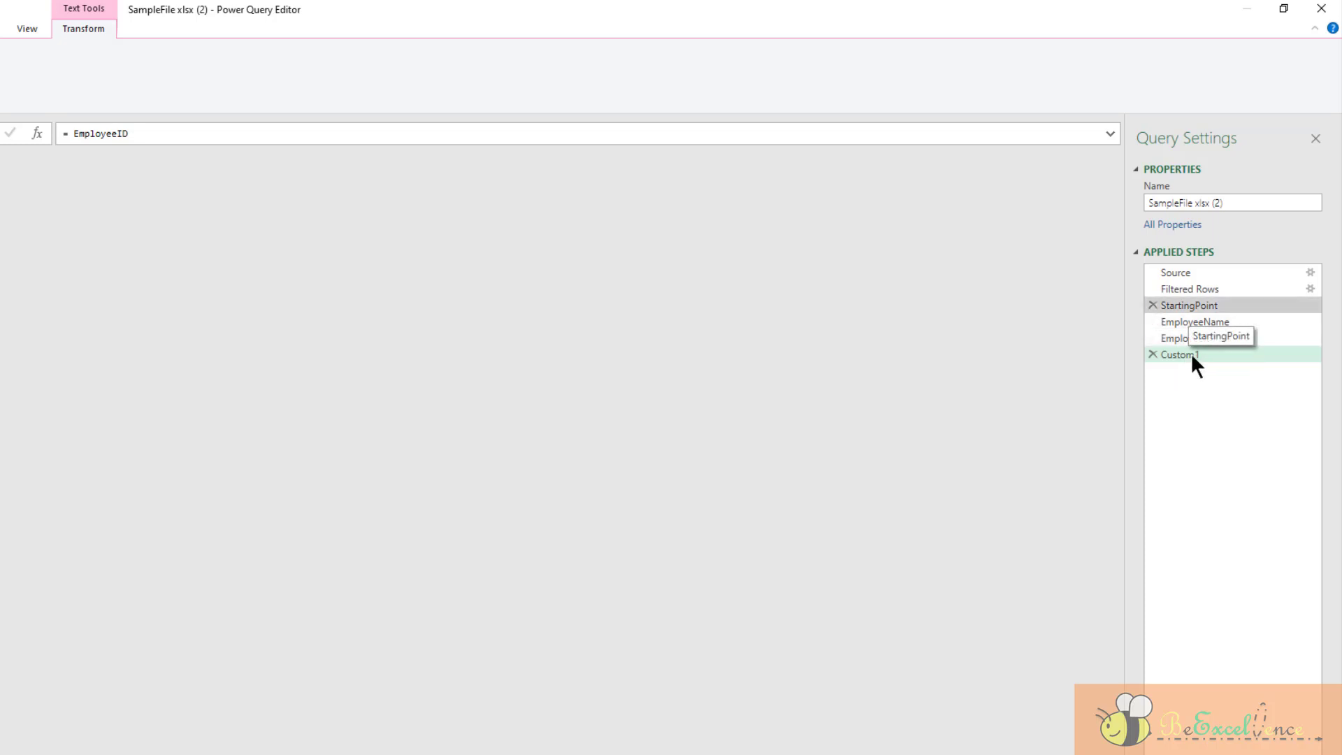
{"action": "left_click", "coordinate": [132, 133]}
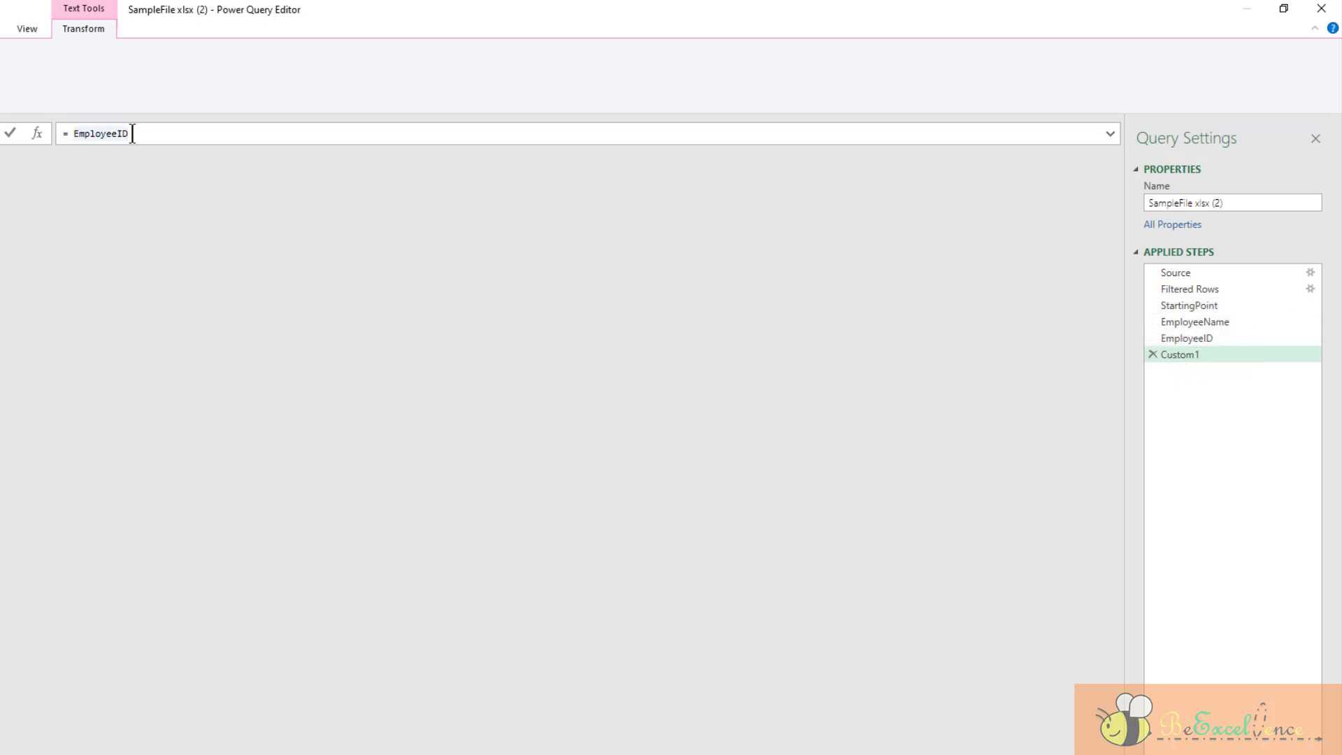
{"action": "key", "text": "BackSpace"}
{"action": "key", "text": "BackSpace"}
{"action": "key", "text": "BackSpace"}
{"action": "key", "text": "BackSpace"}
{"action": "key", "text": "BackSpace"}
{"action": "key", "text": "BackSpace"}
{"action": "key", "text": "BackSpace"}
{"action": "key", "text": "BackSpace"}
{"action": "key", "text": "BackSpace"}
{"action": "key", "text": "BackSpace"}
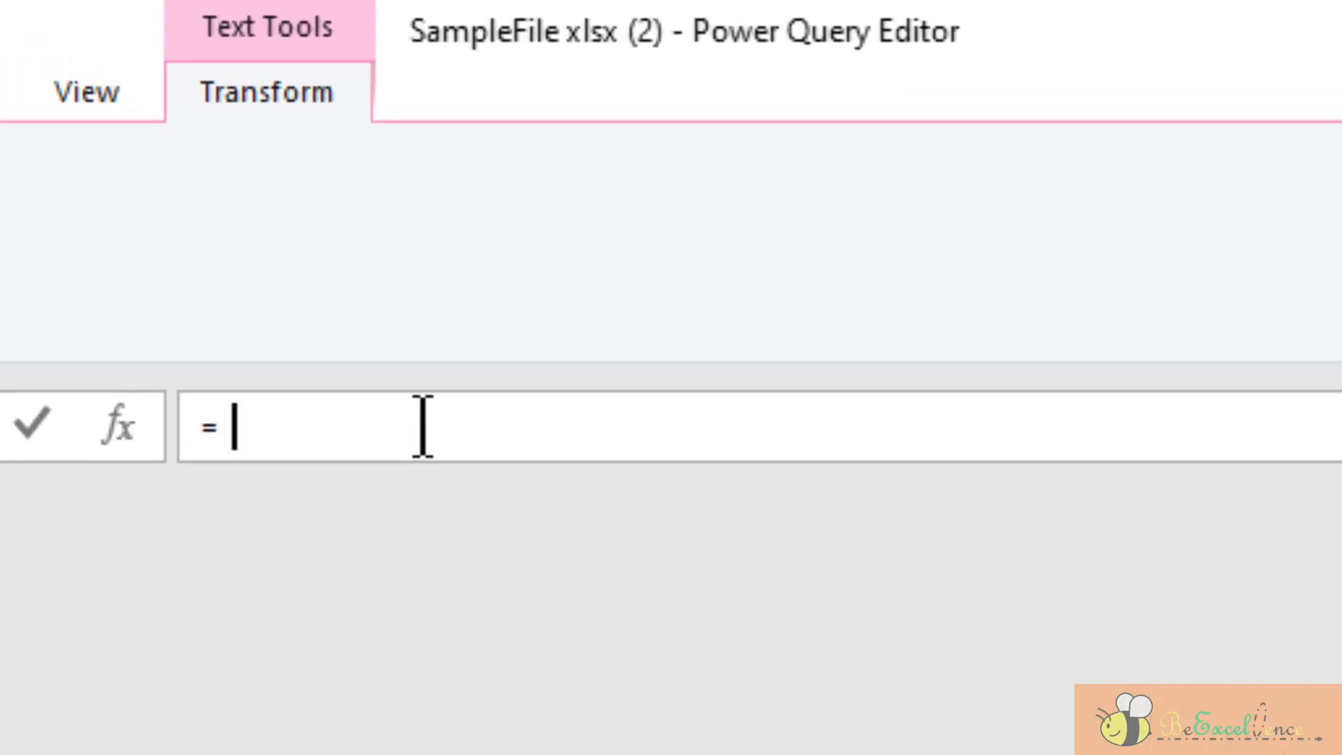
{"action": "type", "text": "StartingP"}
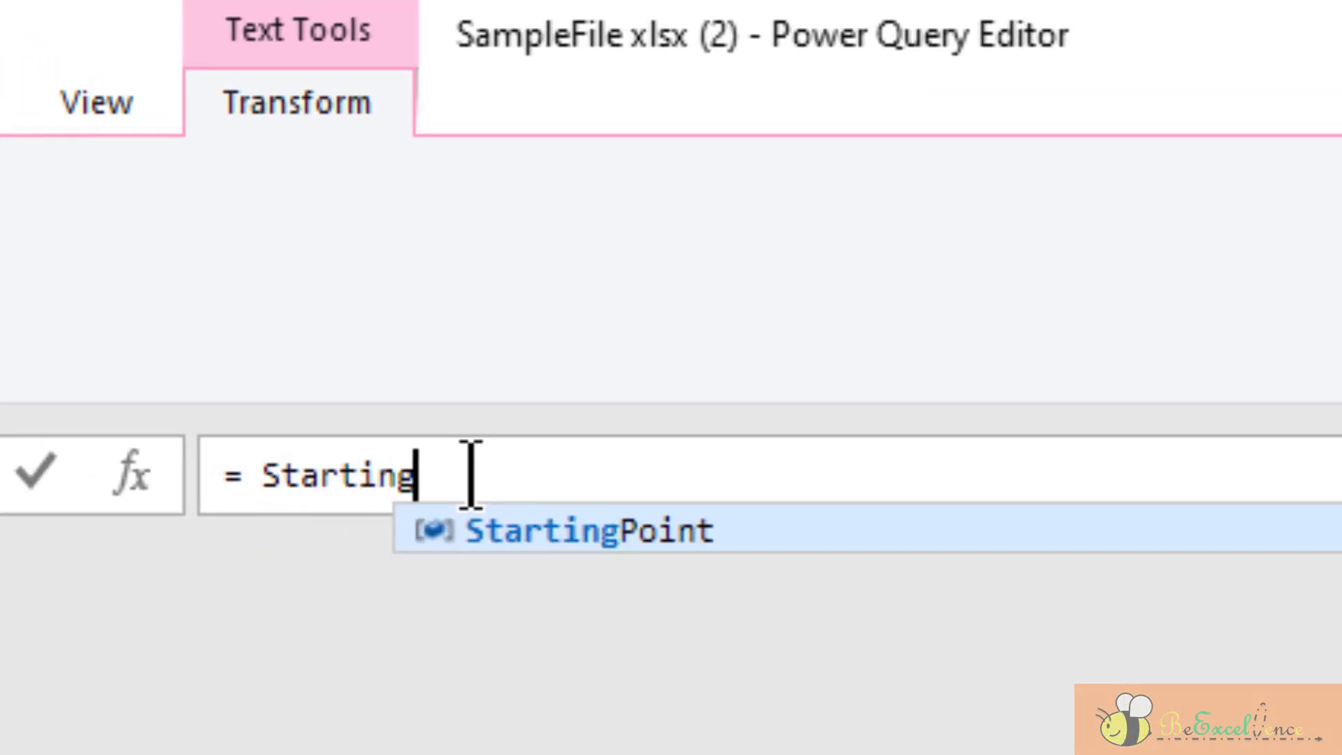
{"action": "type", "text": "oint\\"}
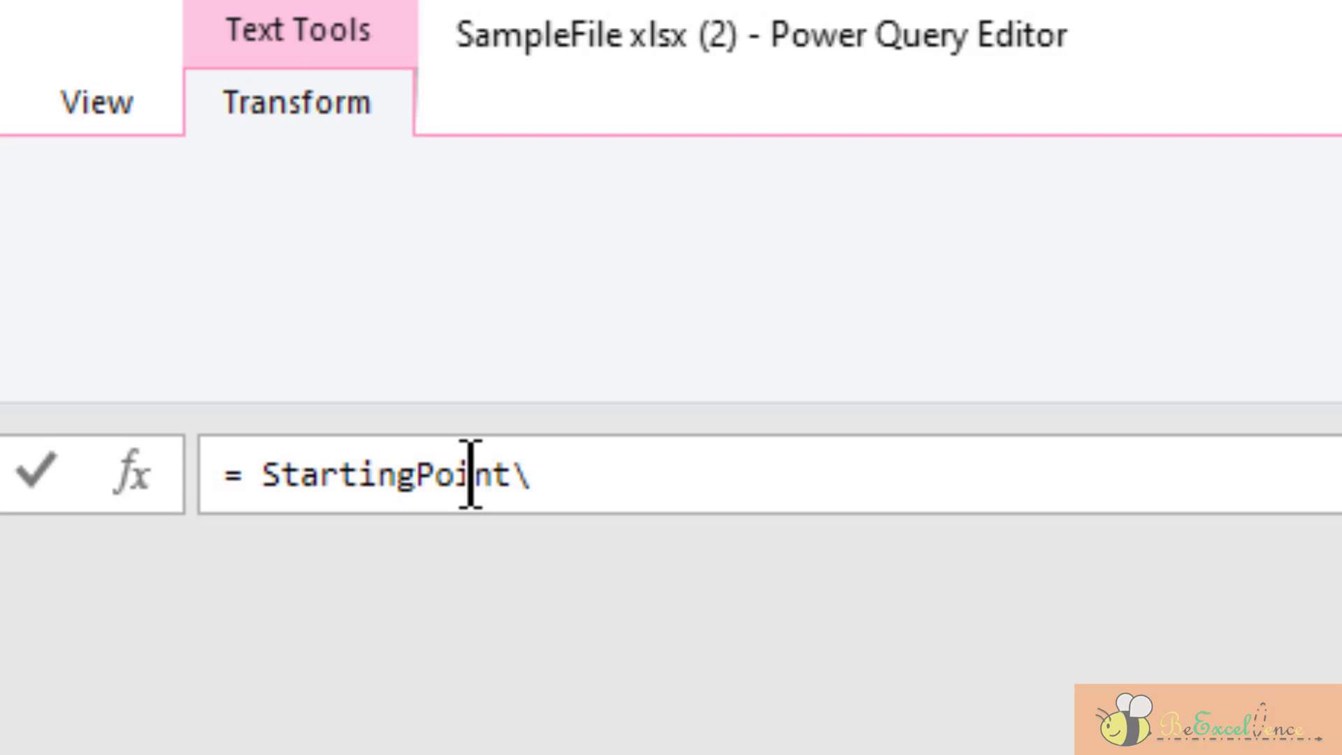
{"action": "key", "text": "BackSpace"}
{"action": "key", "text": "Return"}
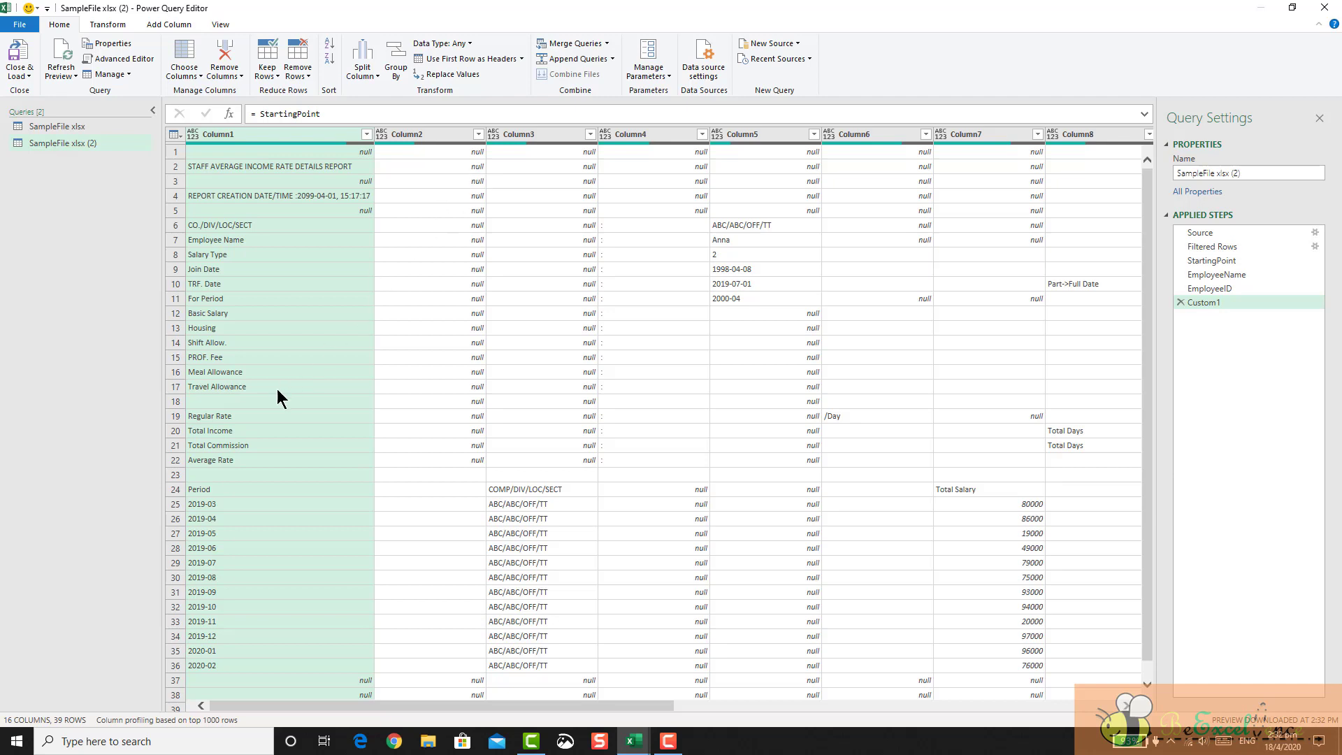
Remove the top 23 rows so the Period header row starts the table
{"action": "left_click", "coordinate": [300, 73]}
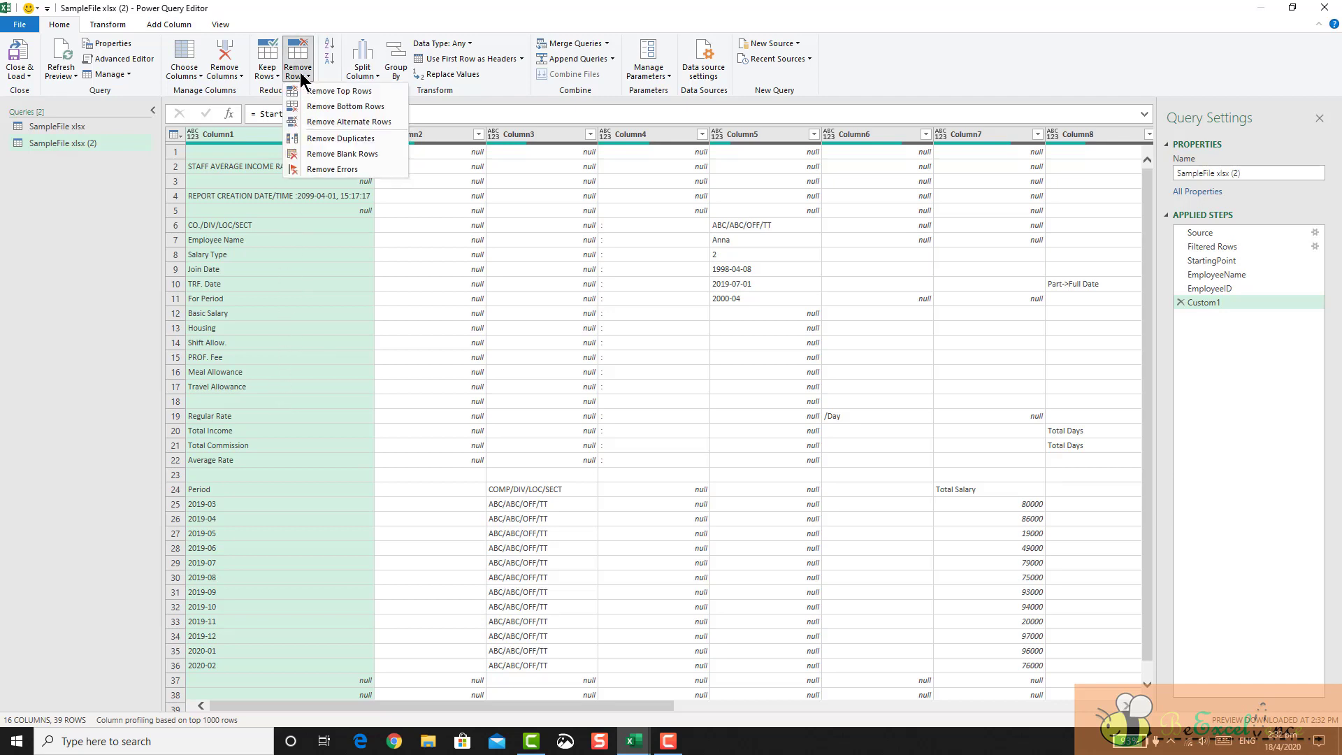
{"action": "left_click", "coordinate": [391, 88]}
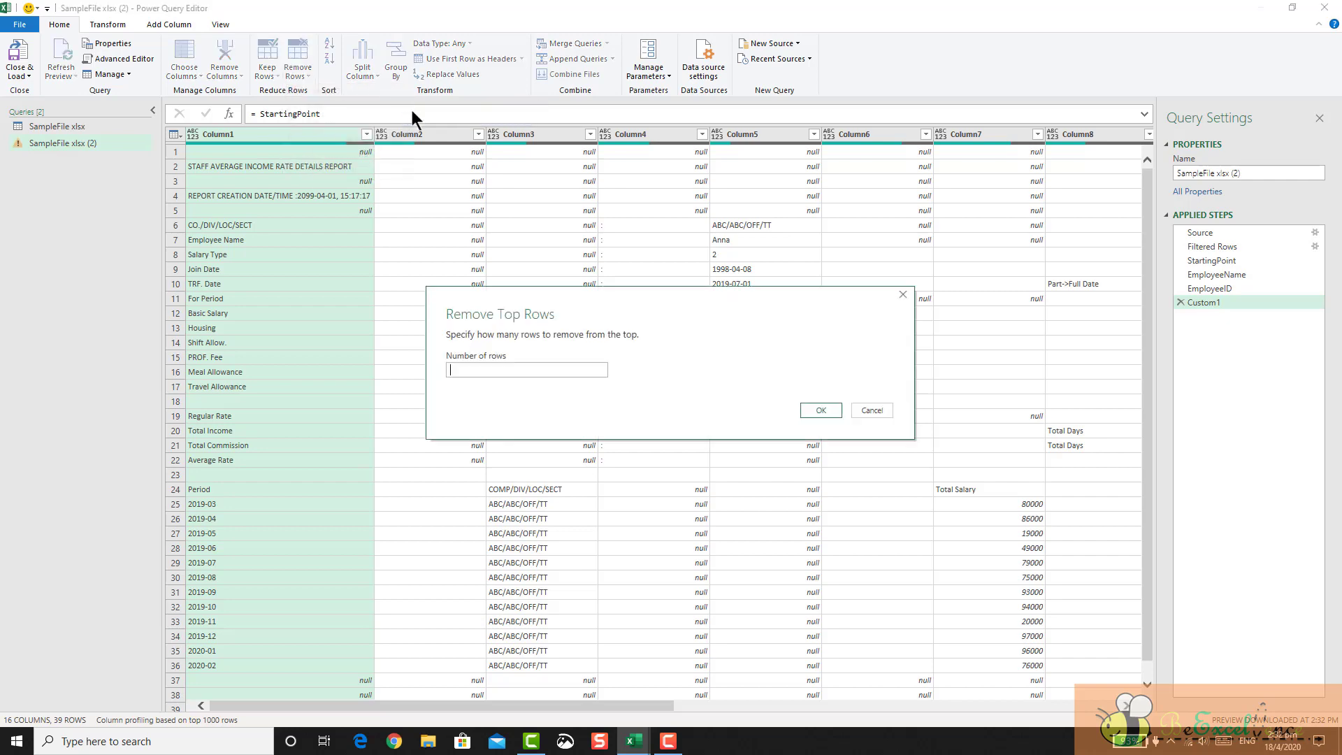
{"action": "left_click_drag", "start_coordinate": [582, 300], "coordinate": [354, 344]}
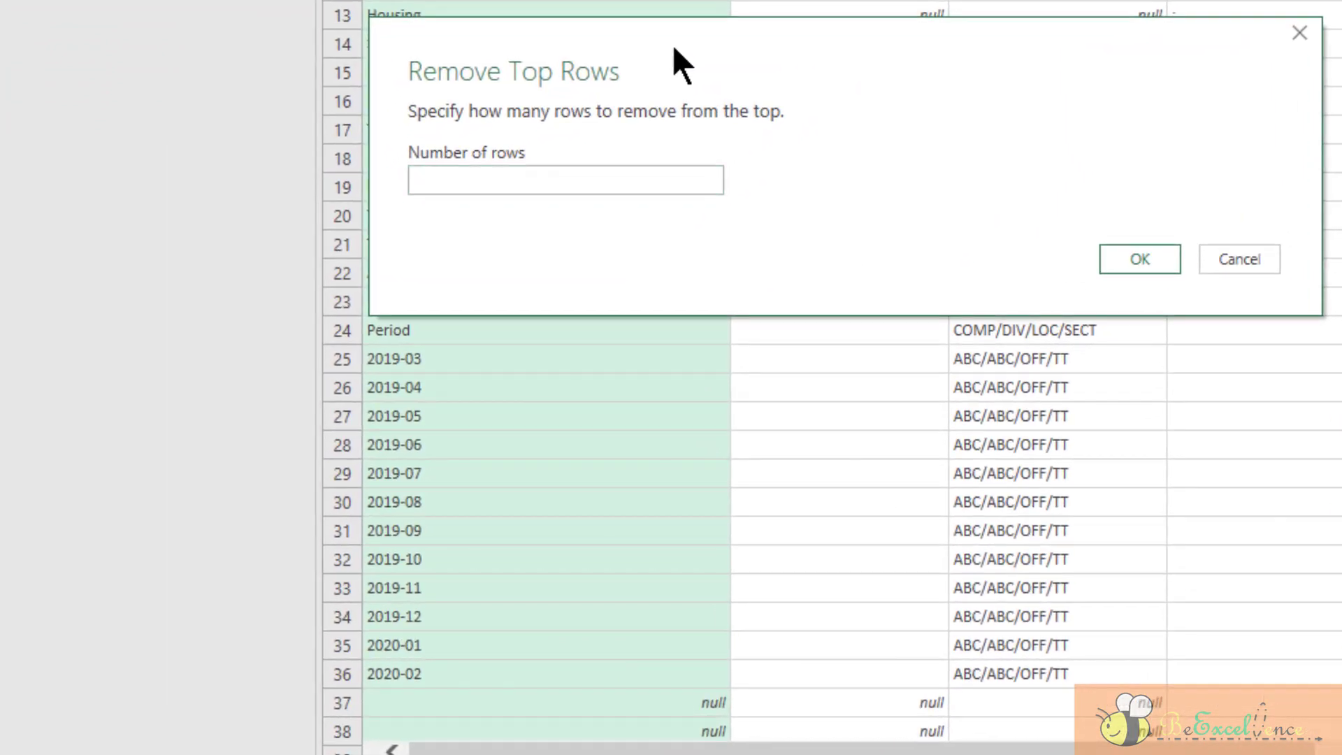
{"action": "left_click", "coordinate": [602, 180]}
{"action": "type", "text": "23"}
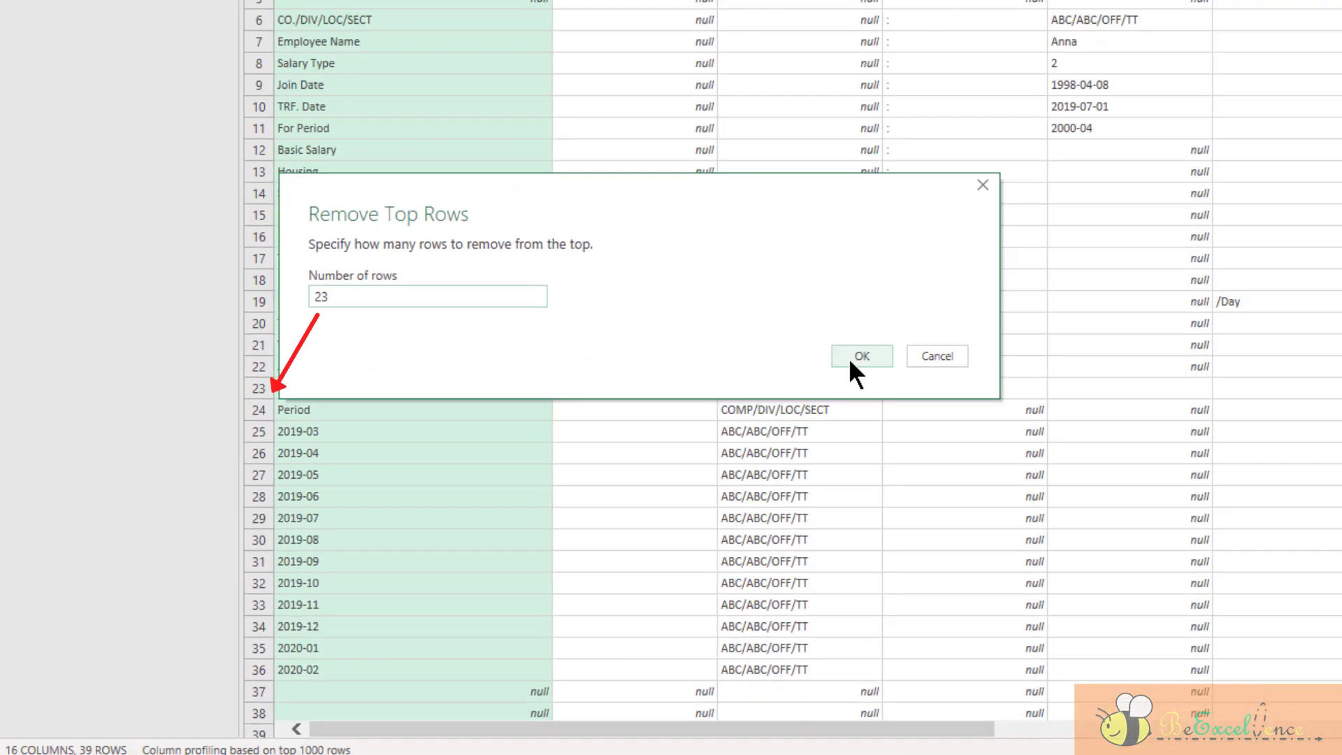
{"action": "left_click", "coordinate": [1140, 258]}
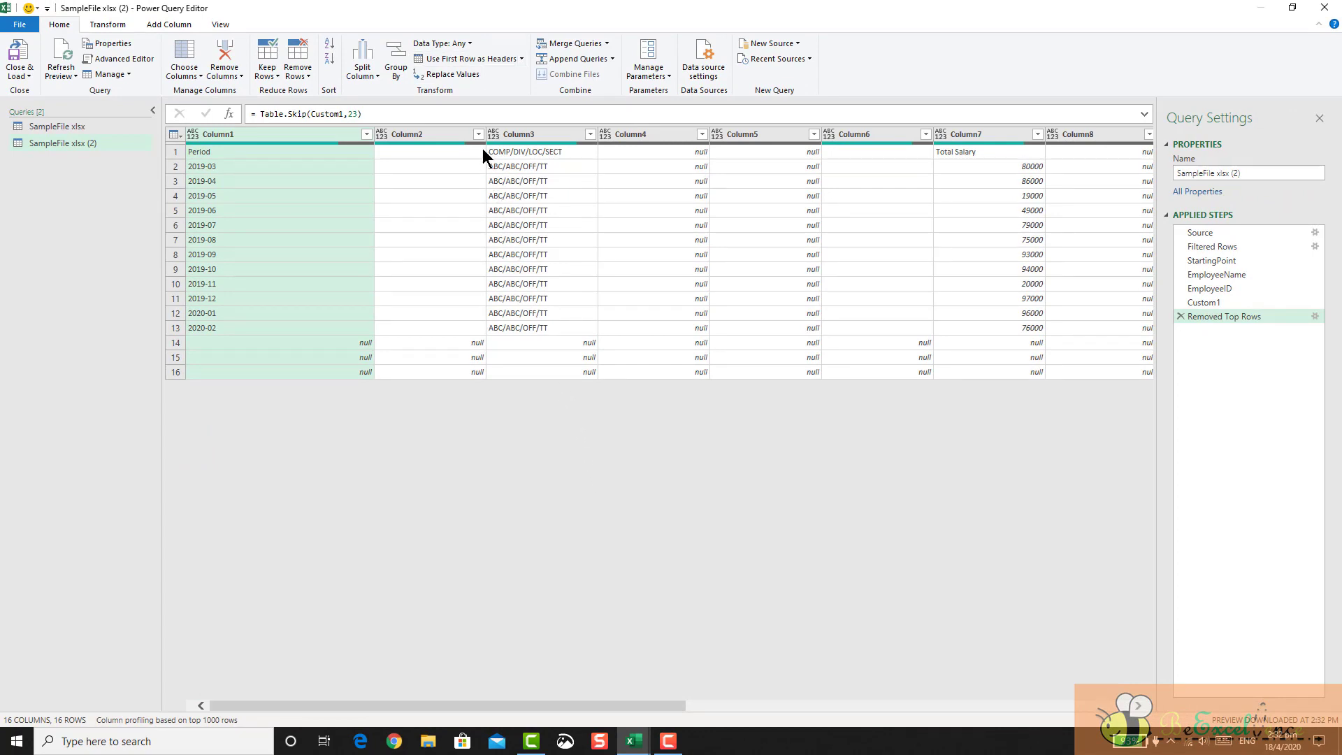
Promote the Period row to headers, keep six columns Period through Total Days_5, and drop empty-Period rows
{"action": "left_click", "coordinate": [250, 150]}
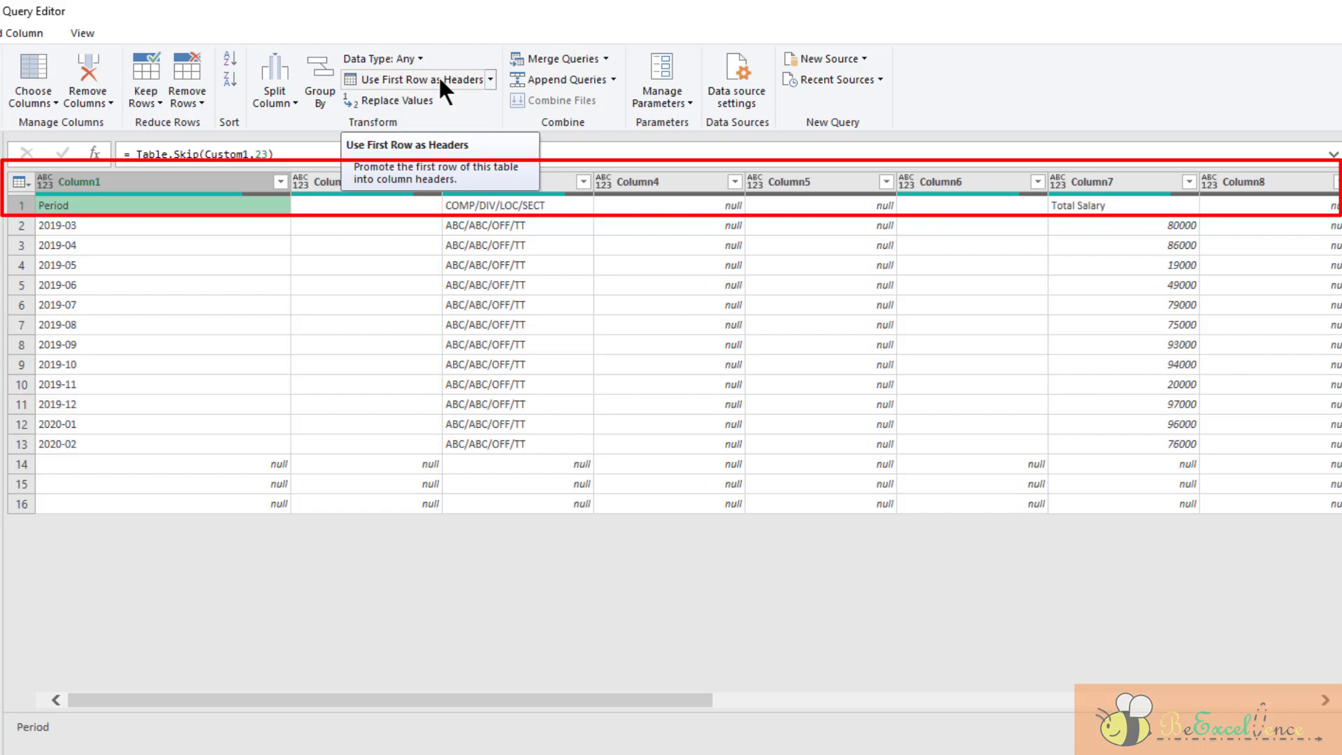
{"action": "left_click", "coordinate": [460, 75]}
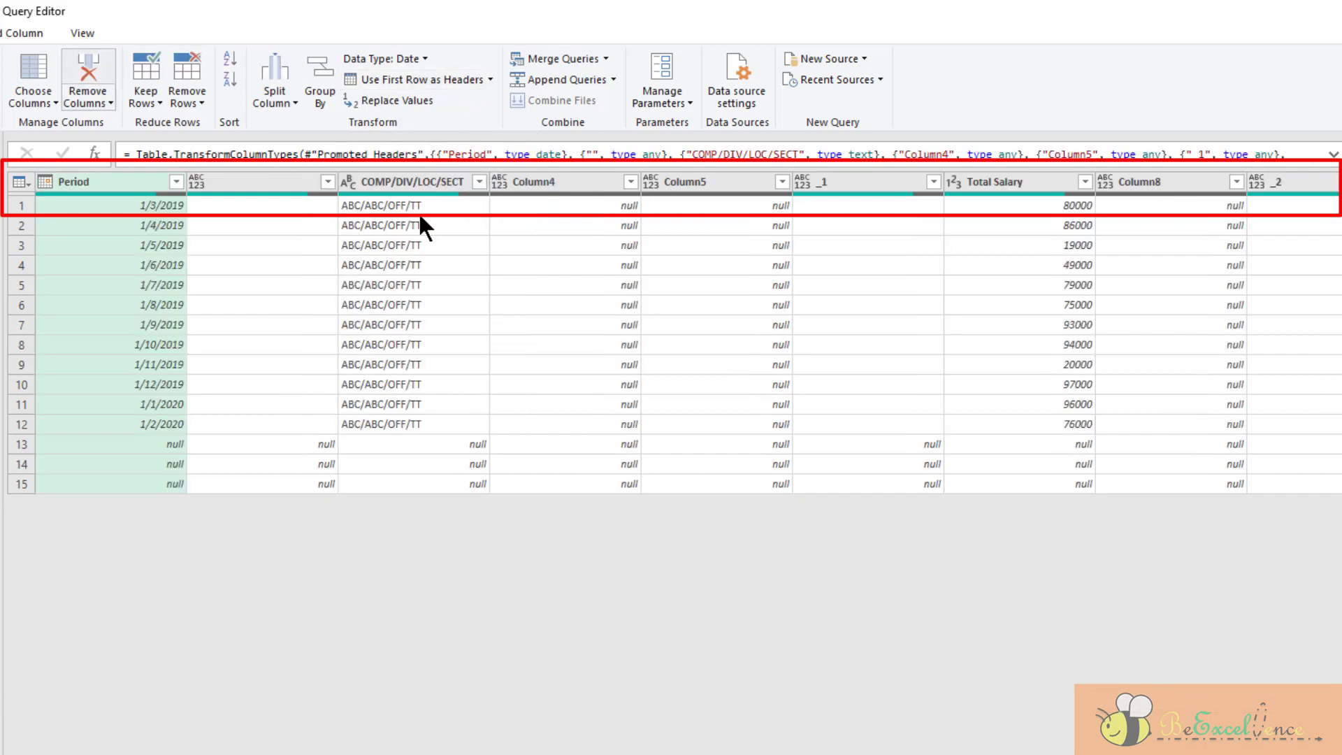
{"action": "left_click", "coordinate": [41, 98]}
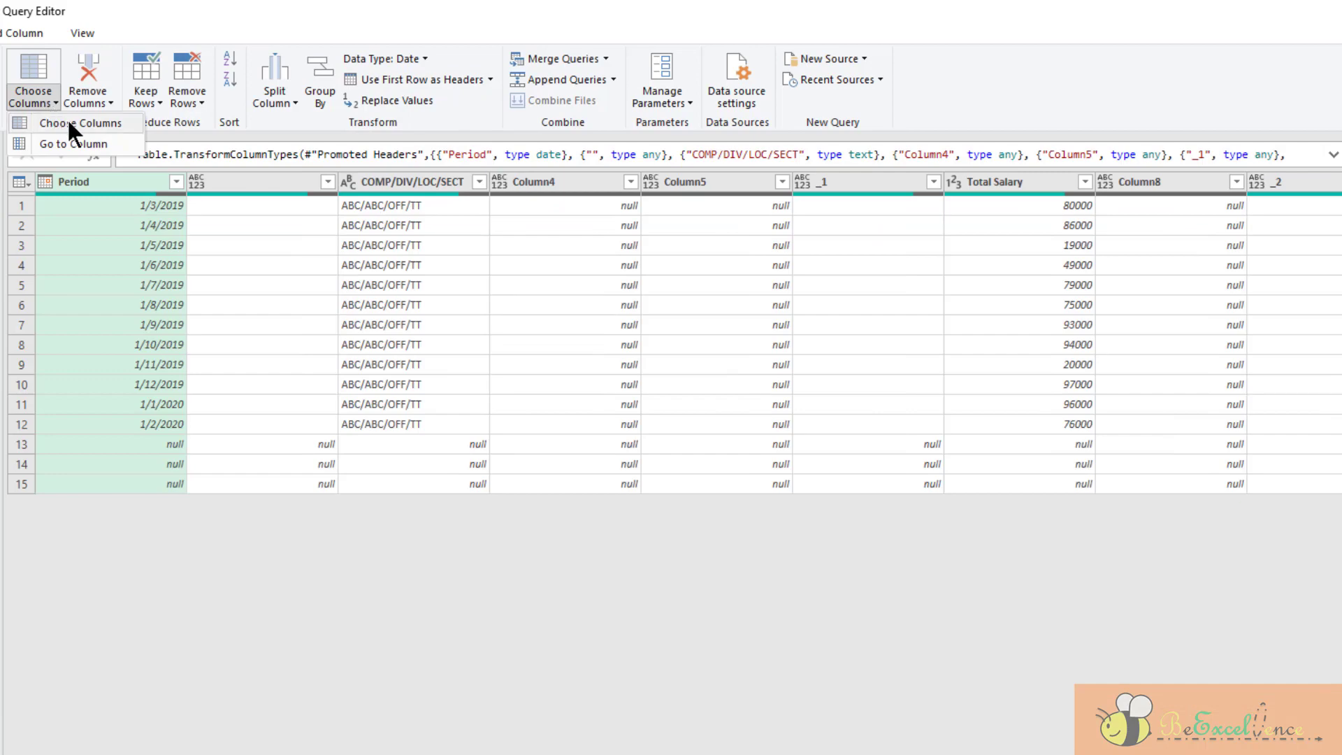
{"action": "left_click", "coordinate": [67, 117]}
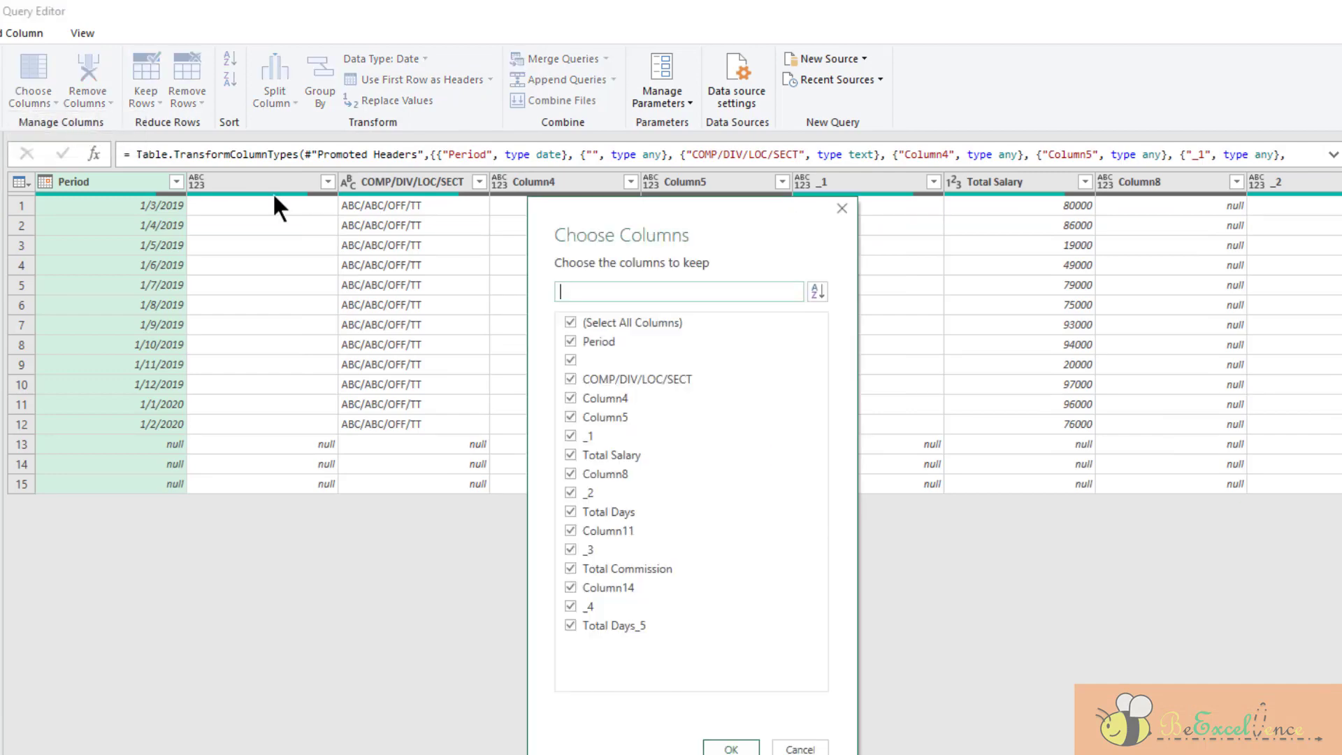
{"action": "left_click", "coordinate": [615, 320]}
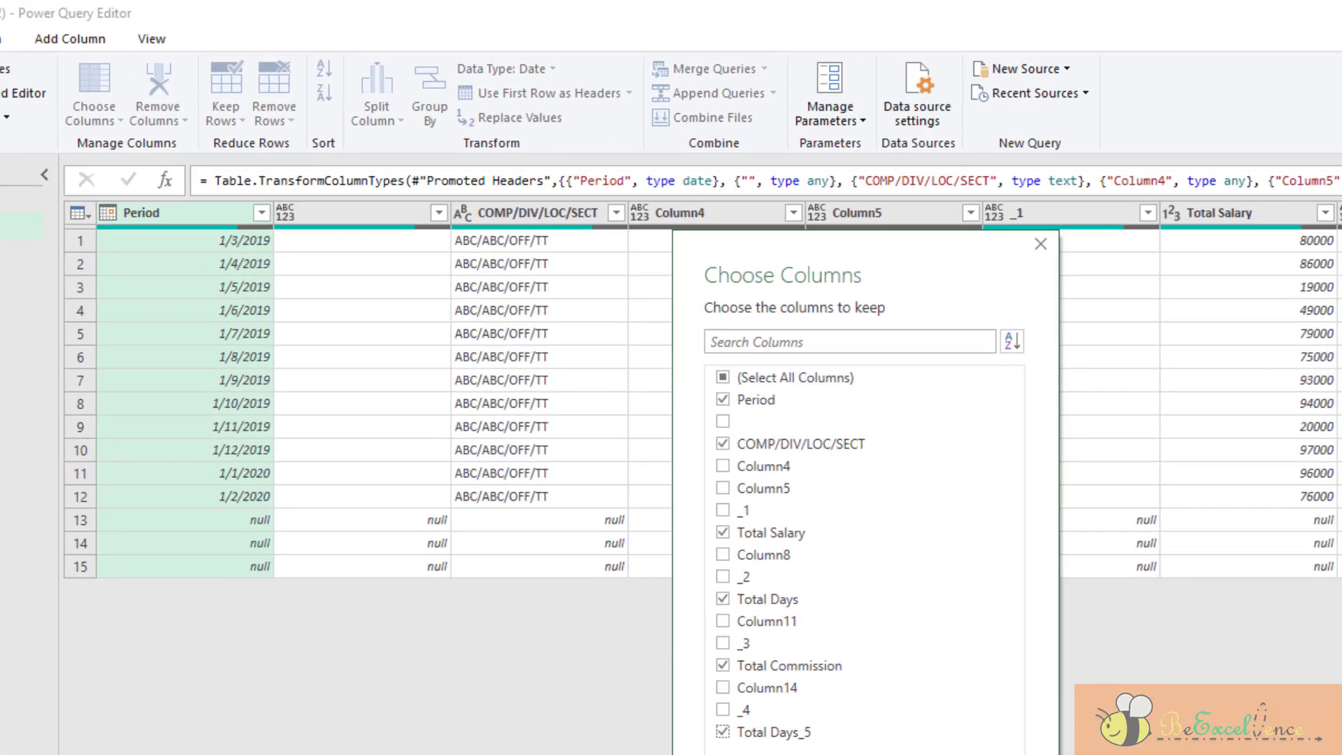
{"action": "left_click", "coordinate": [732, 749]}
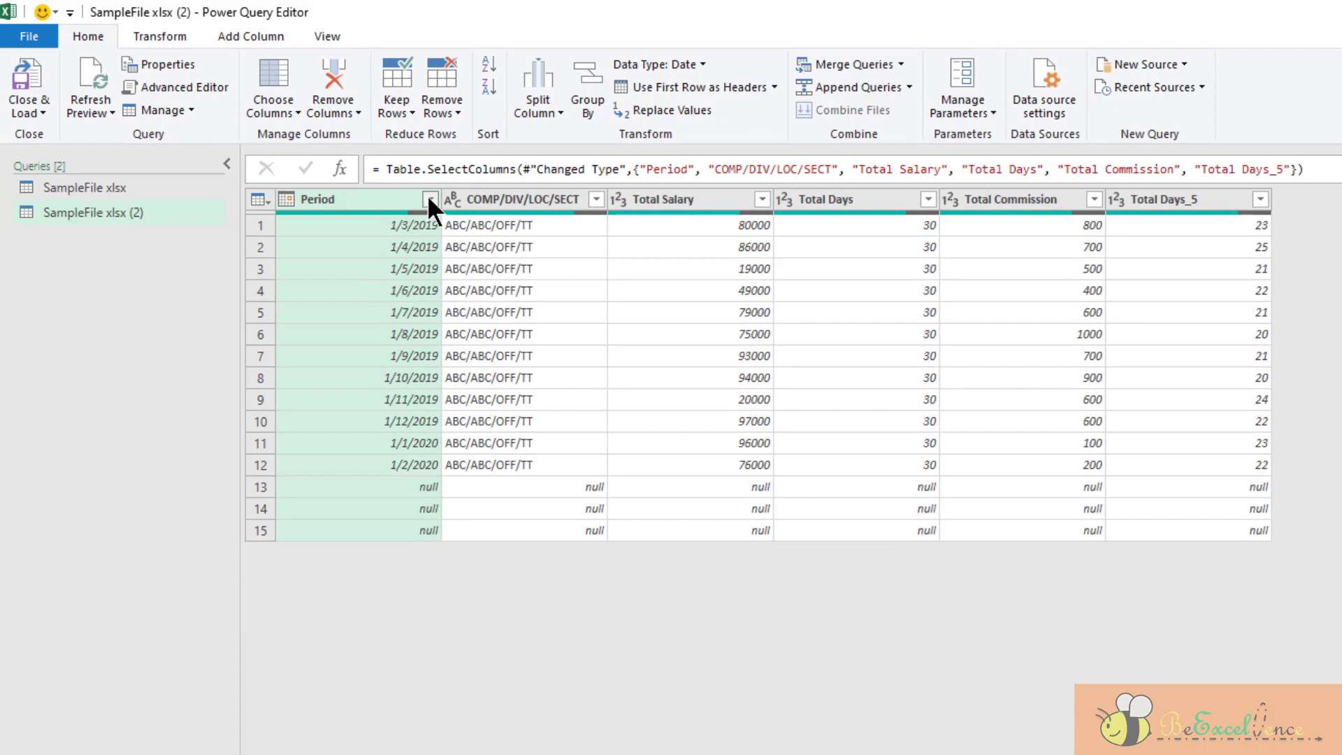
{"action": "left_click", "coordinate": [429, 200]}
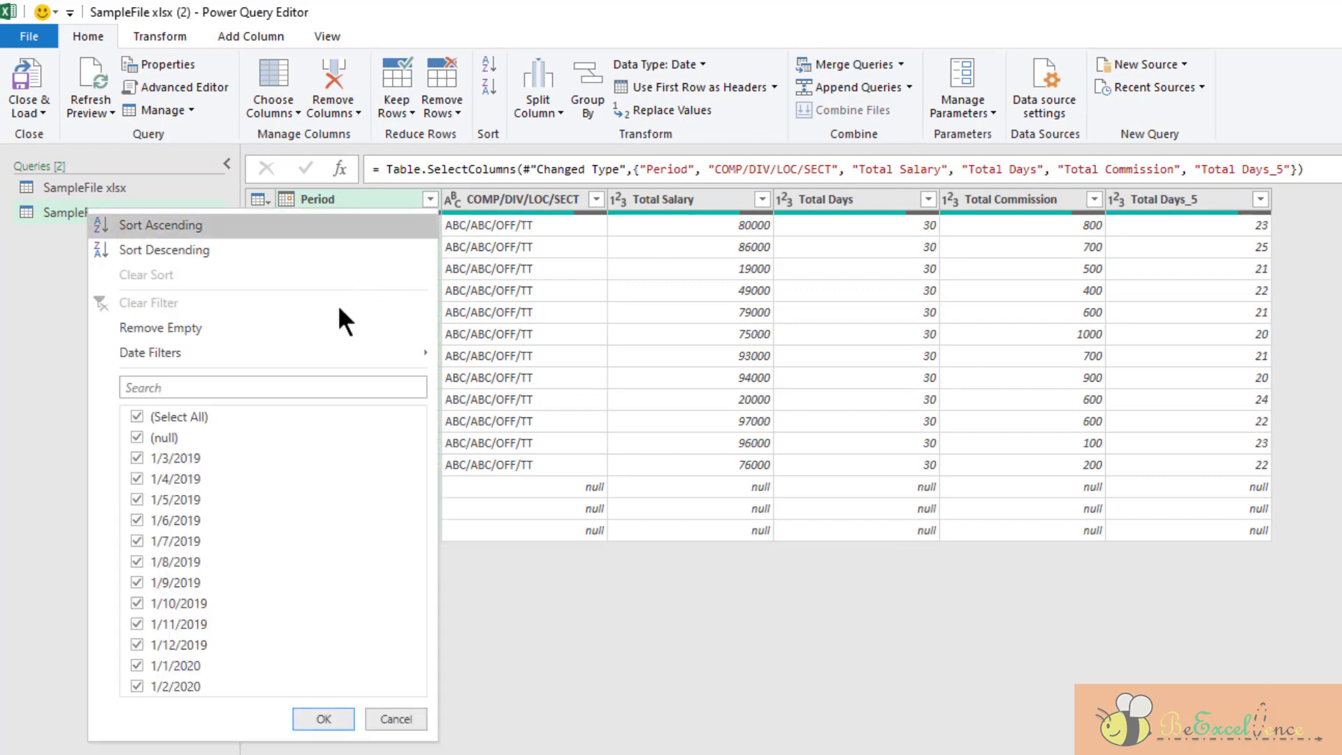
{"action": "left_click", "coordinate": [308, 324]}
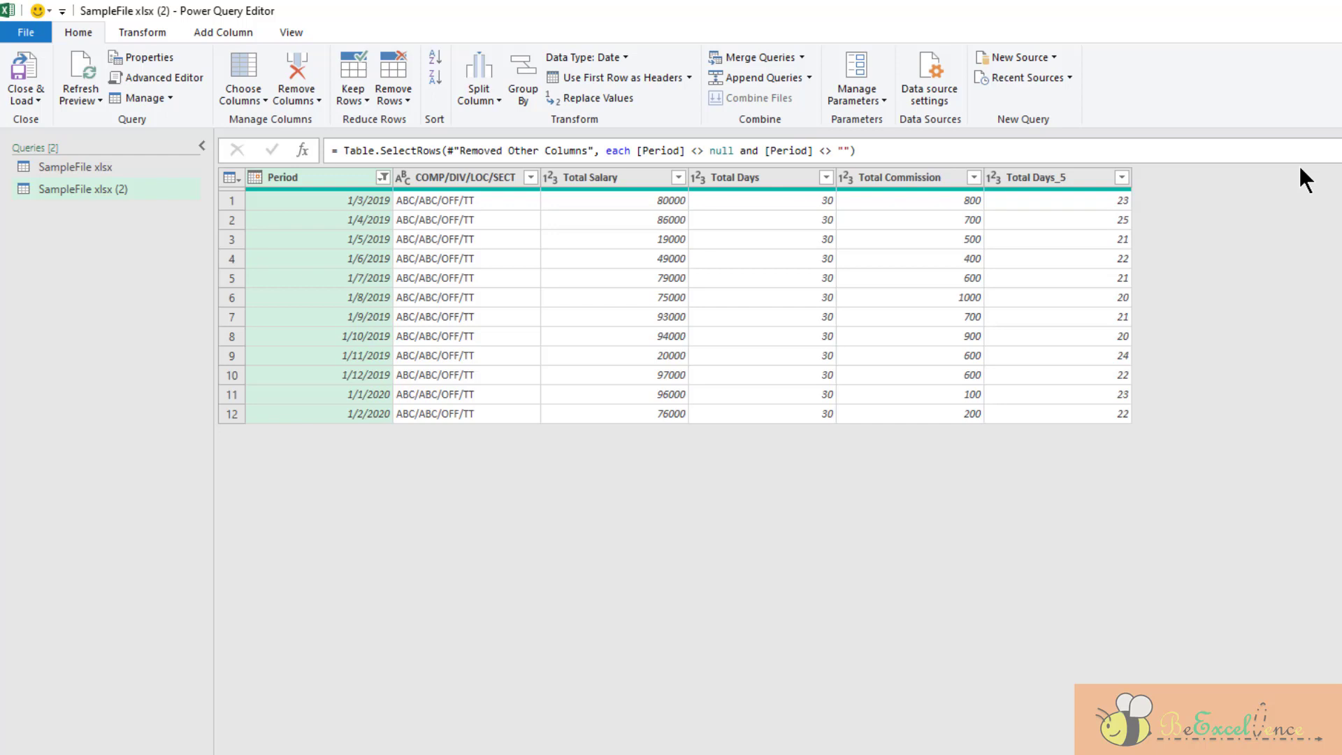
Add a custom column named Employee Name with the formula =EmployeeName
{"action": "left_click", "coordinate": [246, 42]}
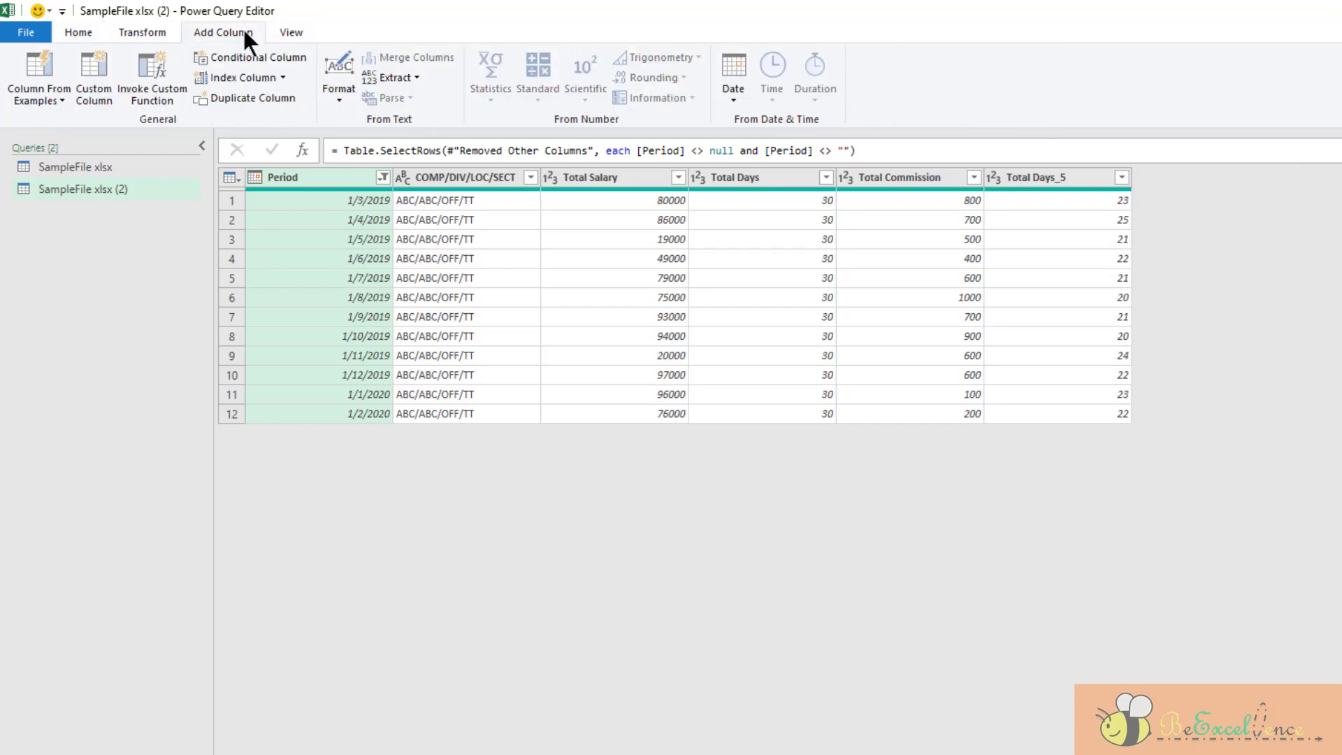
{"action": "left_click", "coordinate": [100, 69]}
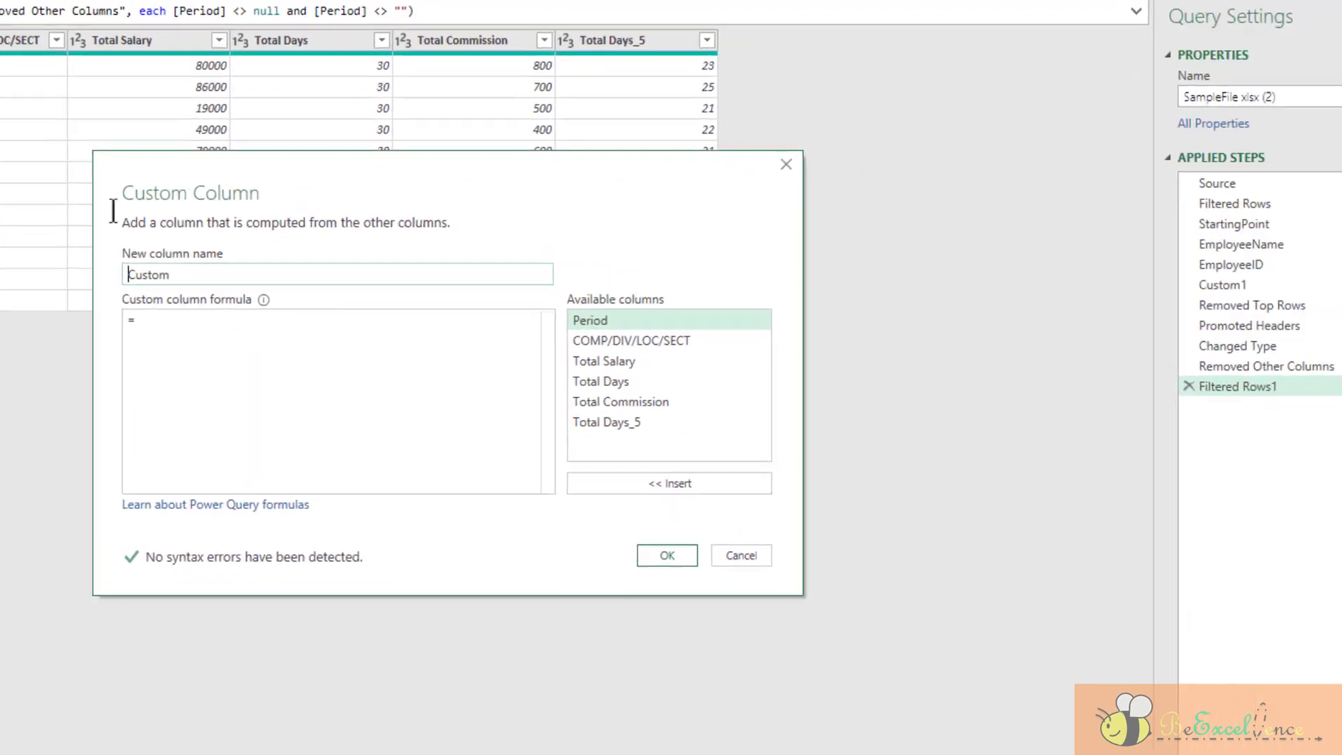
{"action": "double_click", "coordinate": [232, 274]}
{"action": "type", "text": "E"}
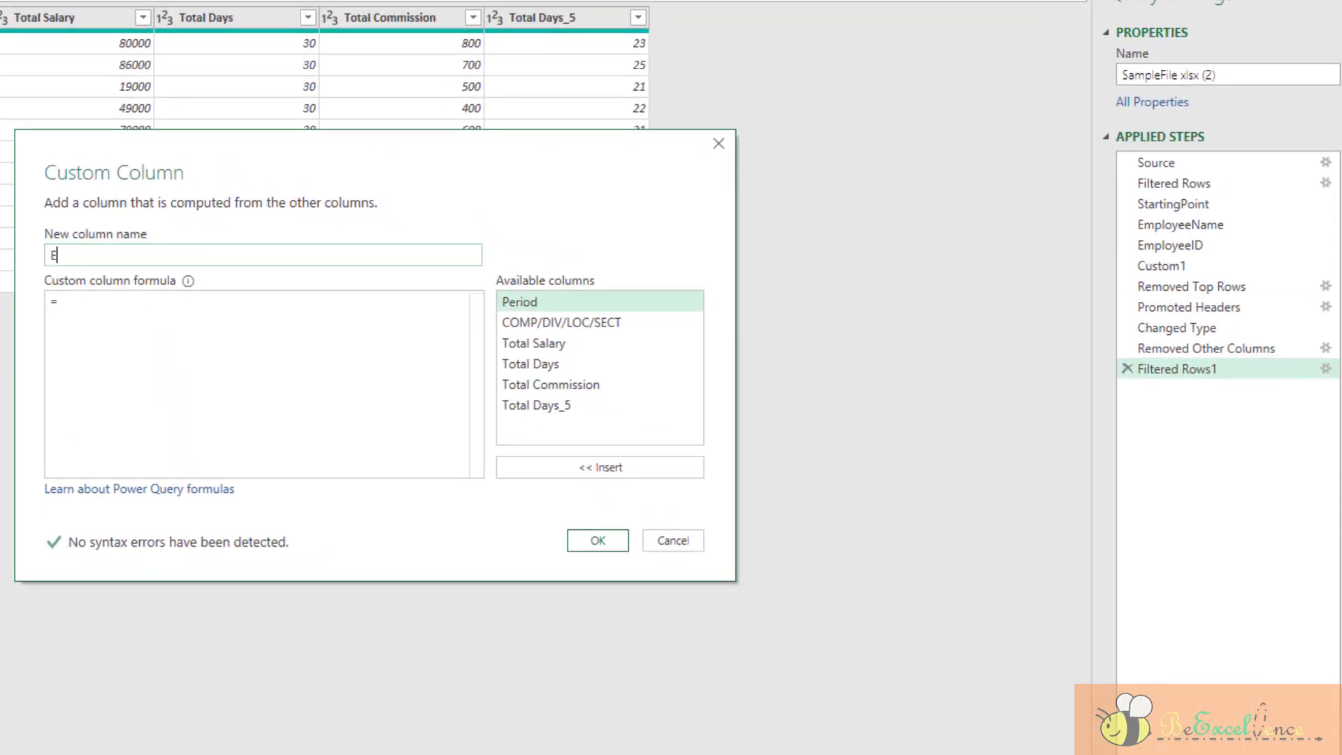
{"action": "type", "text": "mploye"}
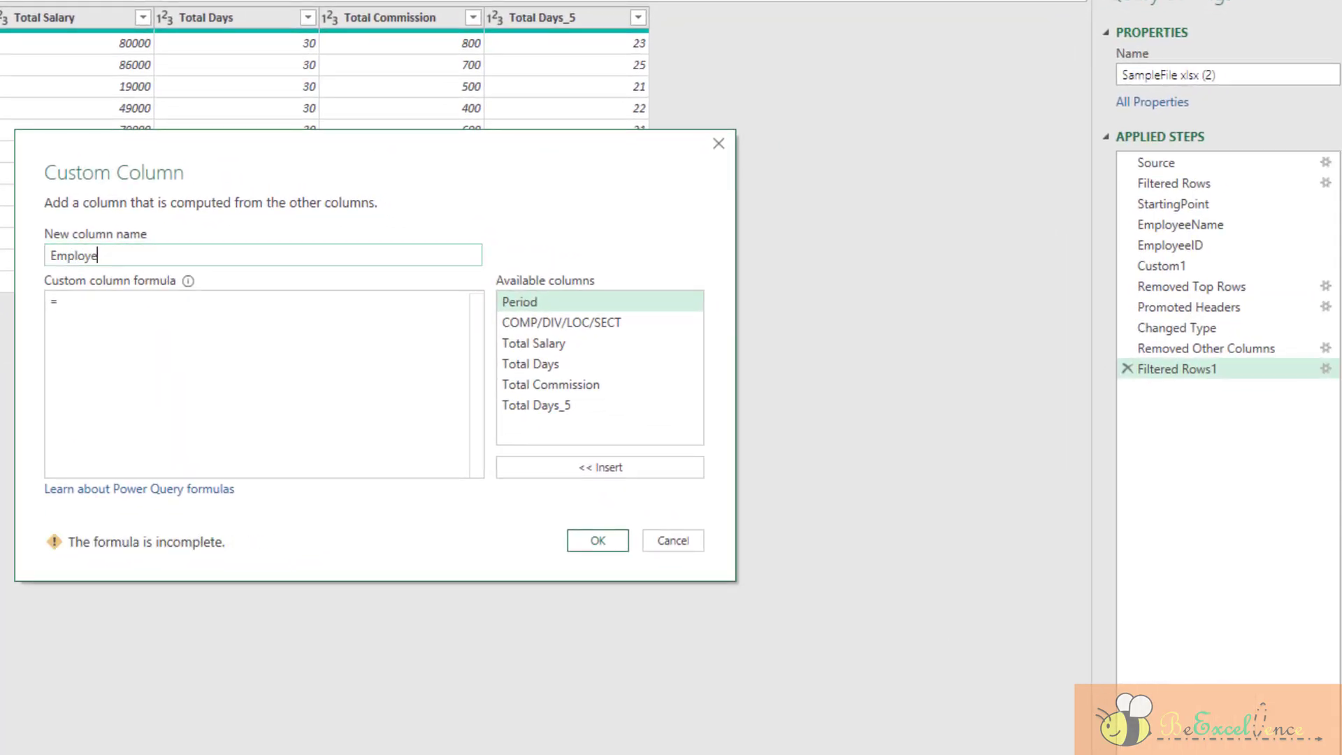
{"action": "type", "text": "e Name"}
{"action": "left_click", "coordinate": [101, 315]}
{"action": "type", "text": "Emp"}
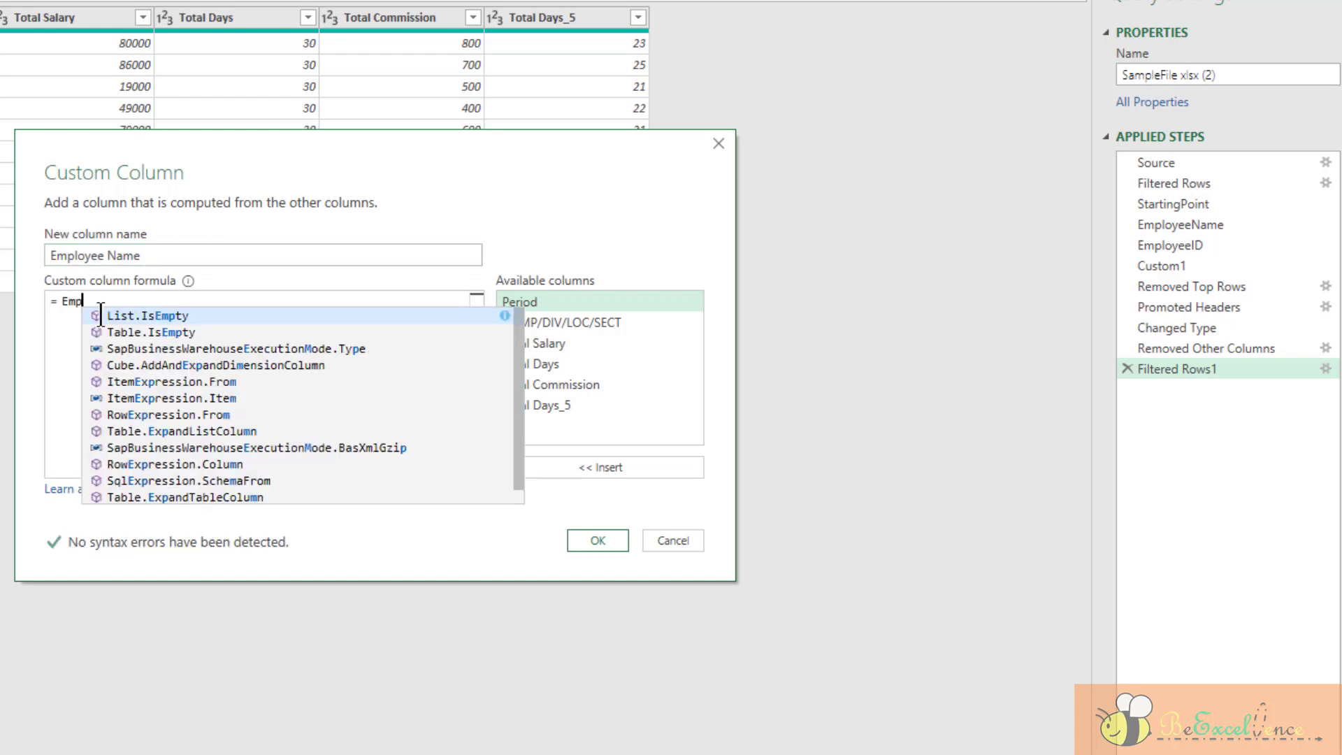
{"action": "type", "text": "loyeeName"}
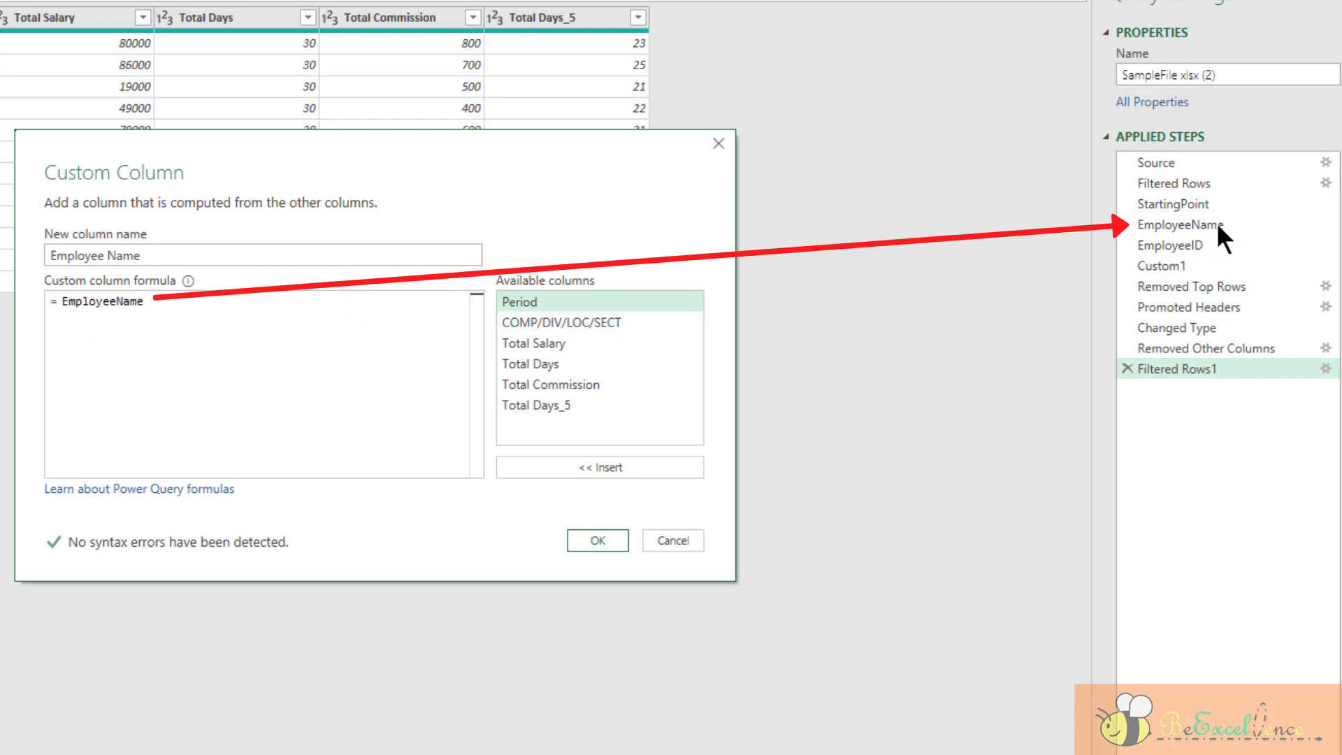
{"action": "left_click", "coordinate": [591, 540]}
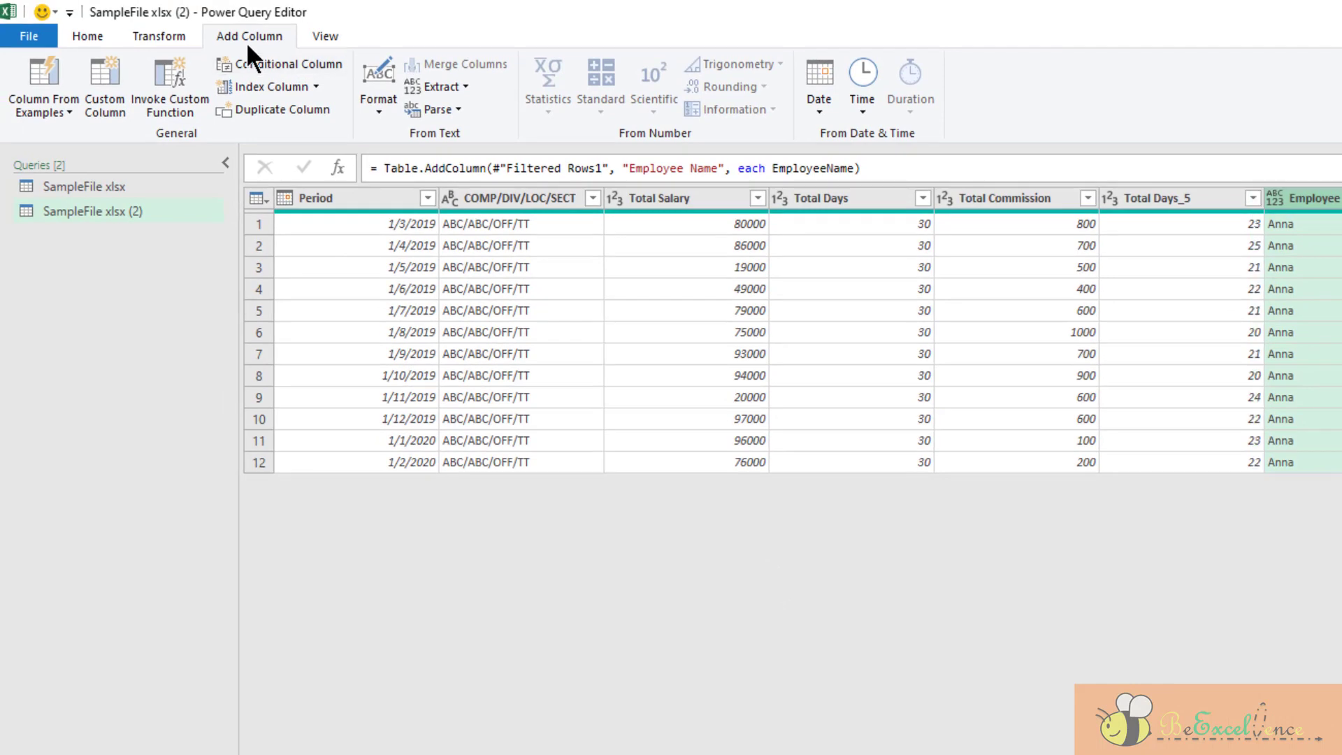
Add a second custom column named EmployeeID with the formula =EmployeeID
{"action": "left_click", "coordinate": [114, 77]}
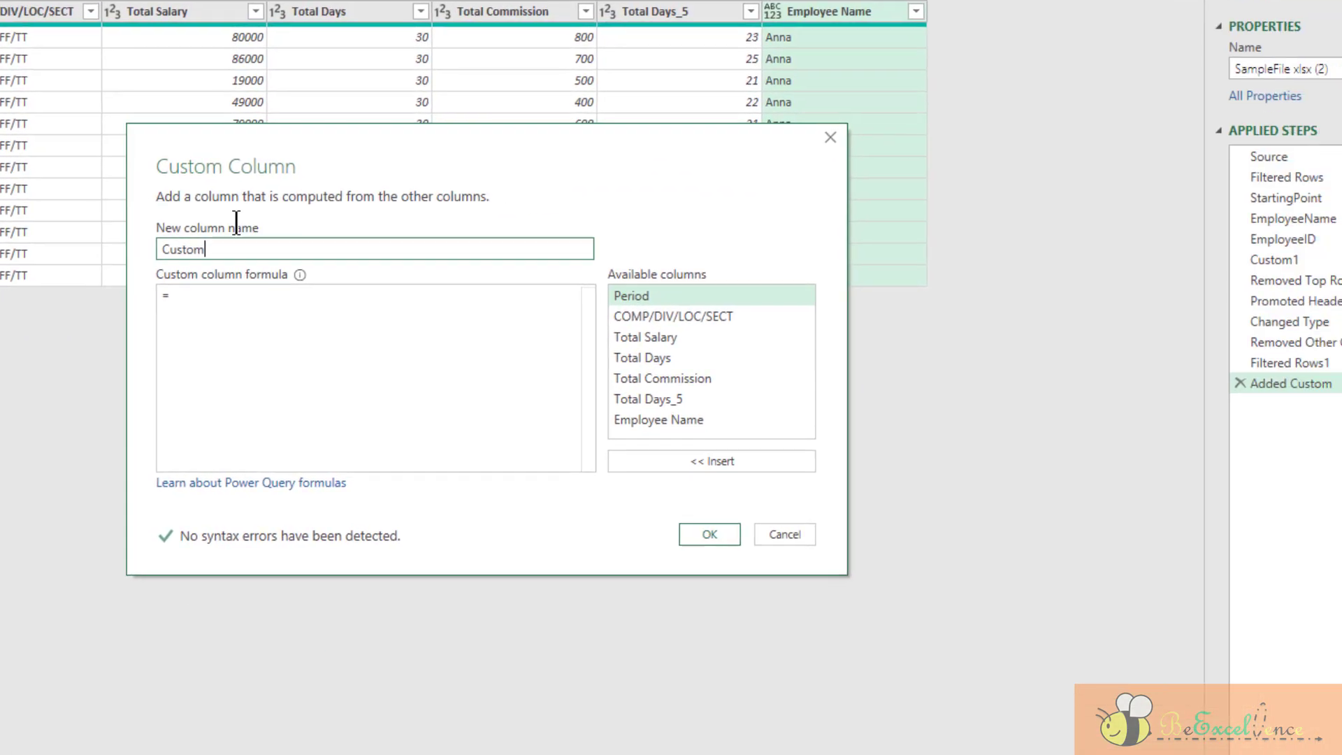
{"action": "double_click", "coordinate": [737, 435]}
{"action": "type", "text": "E"}
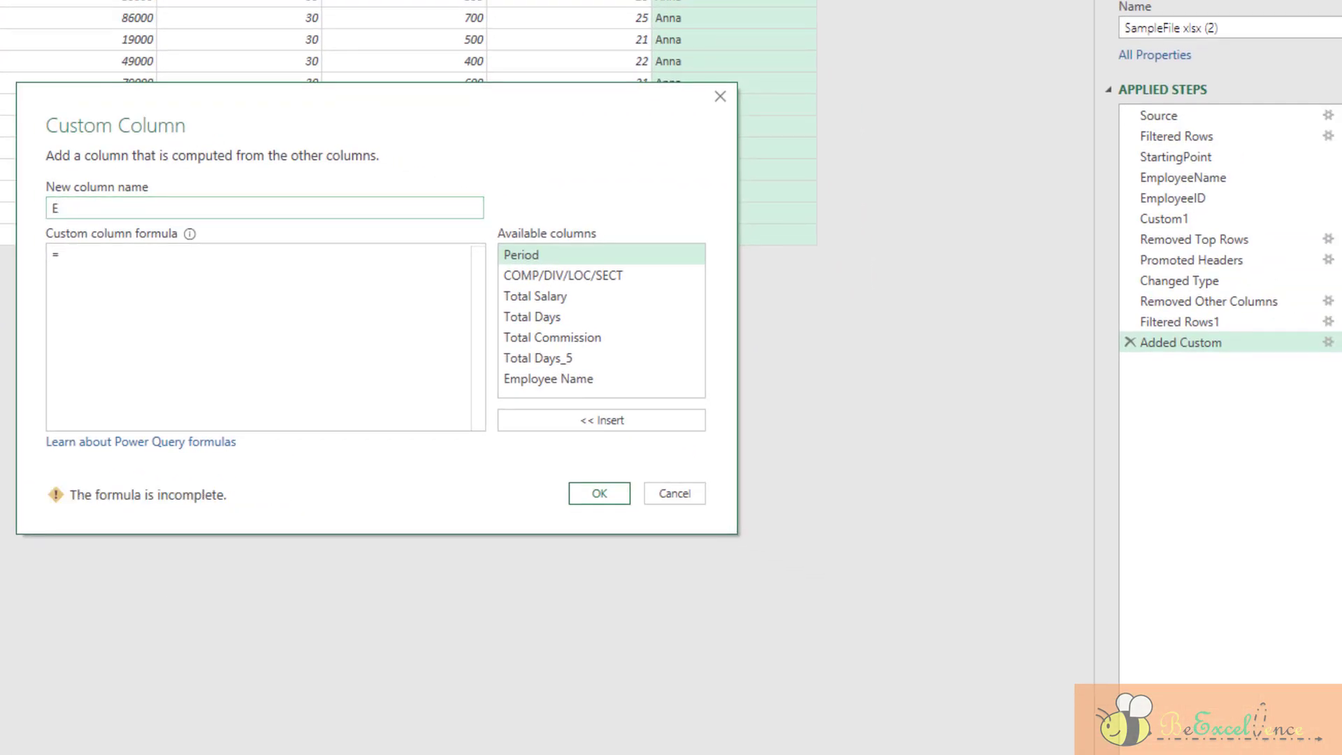
{"action": "type", "text": "mployeeID"}
{"action": "left_click", "coordinate": [138, 272]}
{"action": "type", "text": "0"}
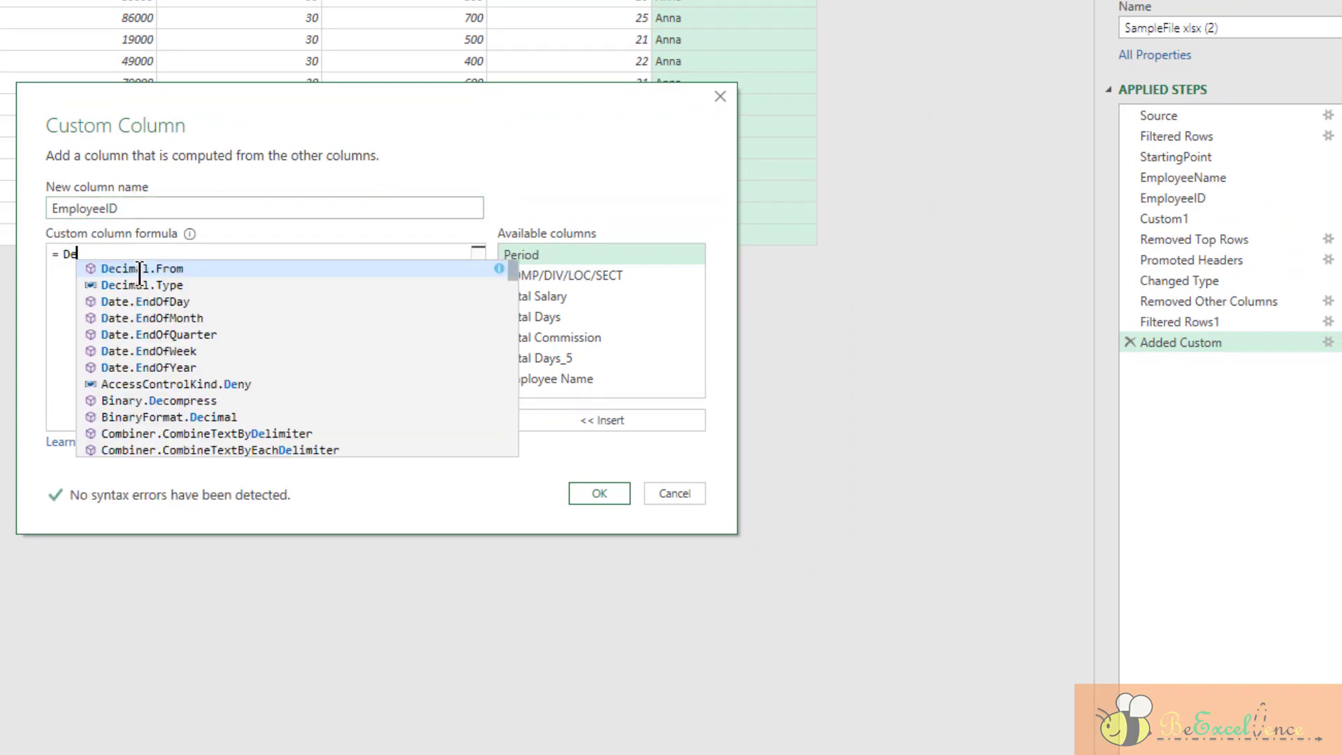
{"action": "key", "text": "BackSpace"}
{"action": "type", "text": "Employee"}
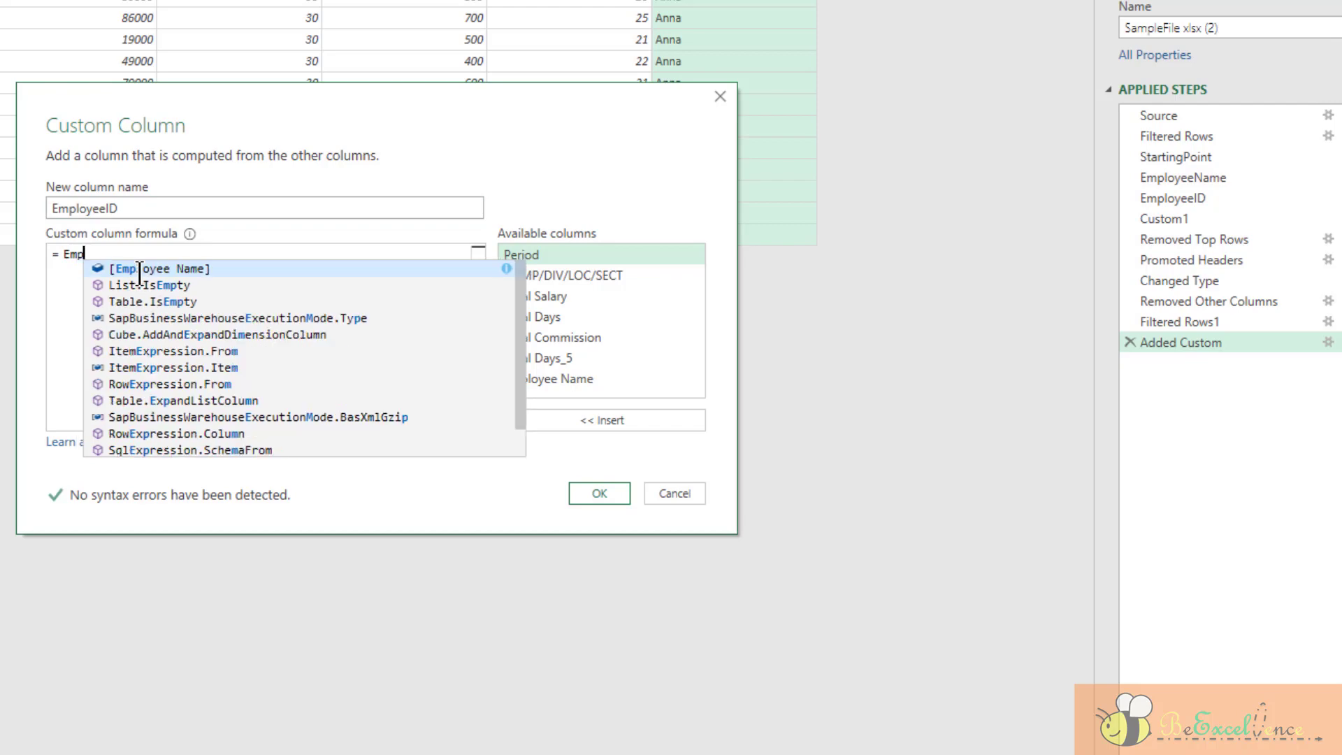
{"action": "type", "text": "ID"}
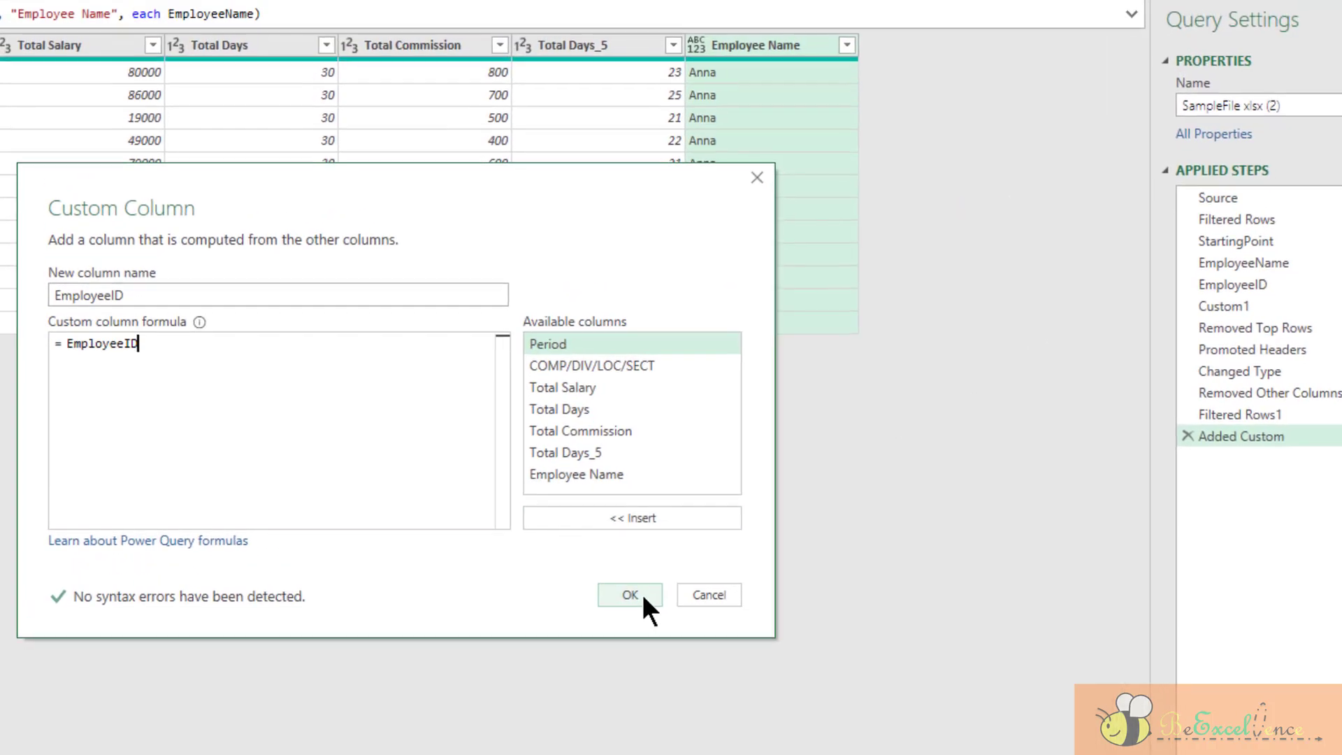
{"action": "left_click", "coordinate": [606, 513]}
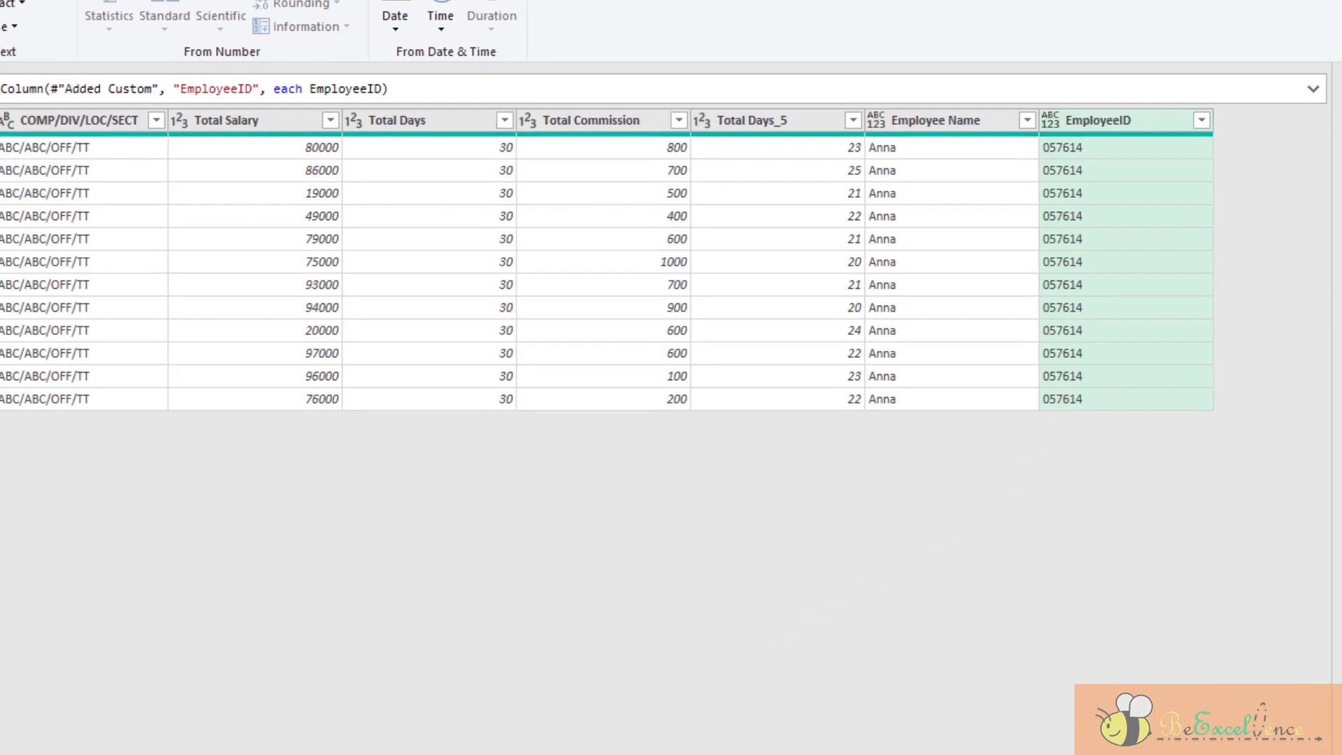
Delete the Changed Type step from Applied Steps so Period shows values like 2019-03
{"action": "left_click", "coordinate": [145, 236]}
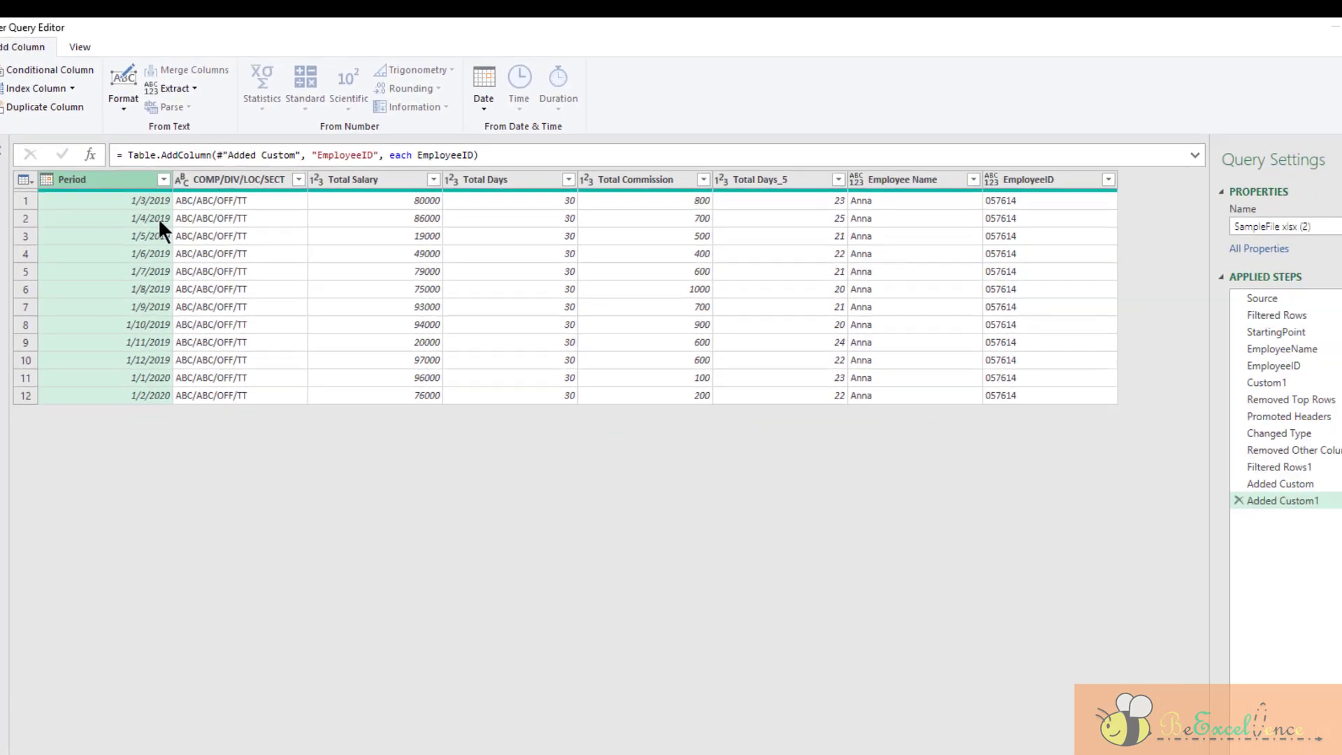
{"action": "left_click", "coordinate": [1223, 411]}
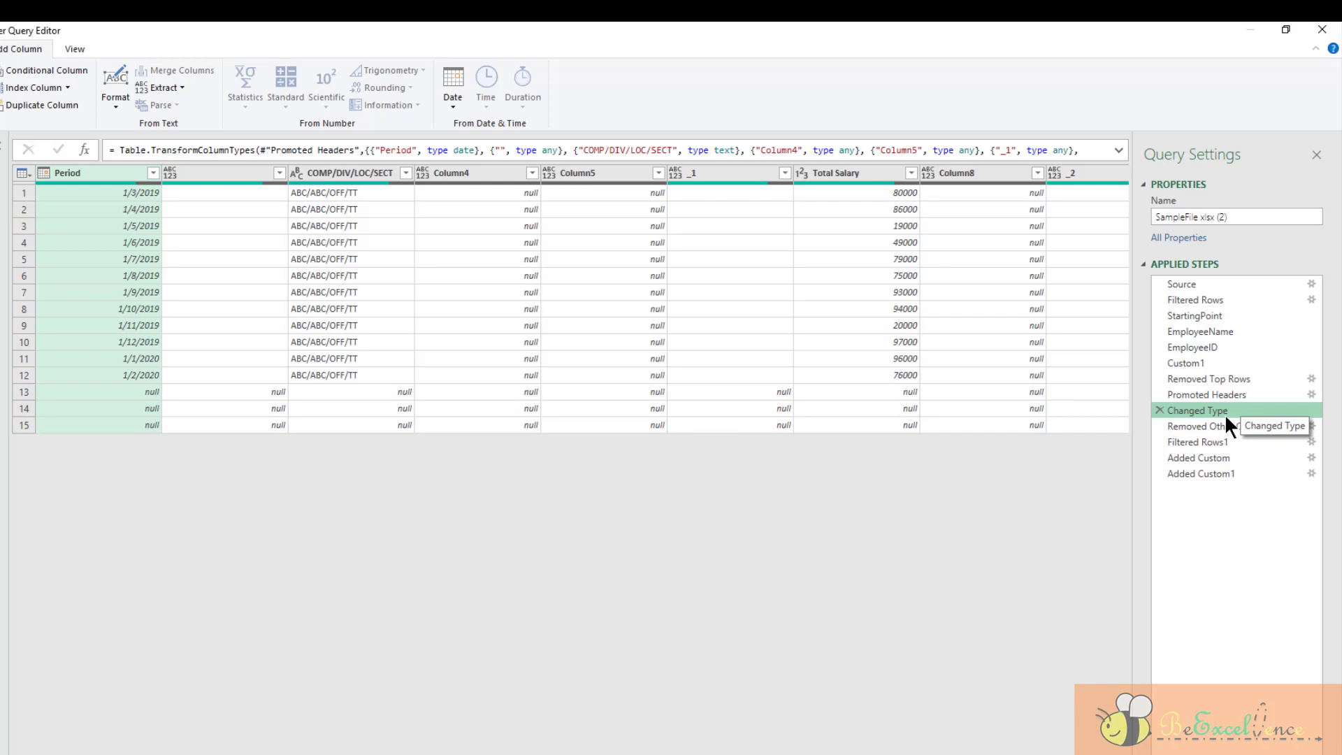
{"action": "left_click", "coordinate": [1159, 411]}
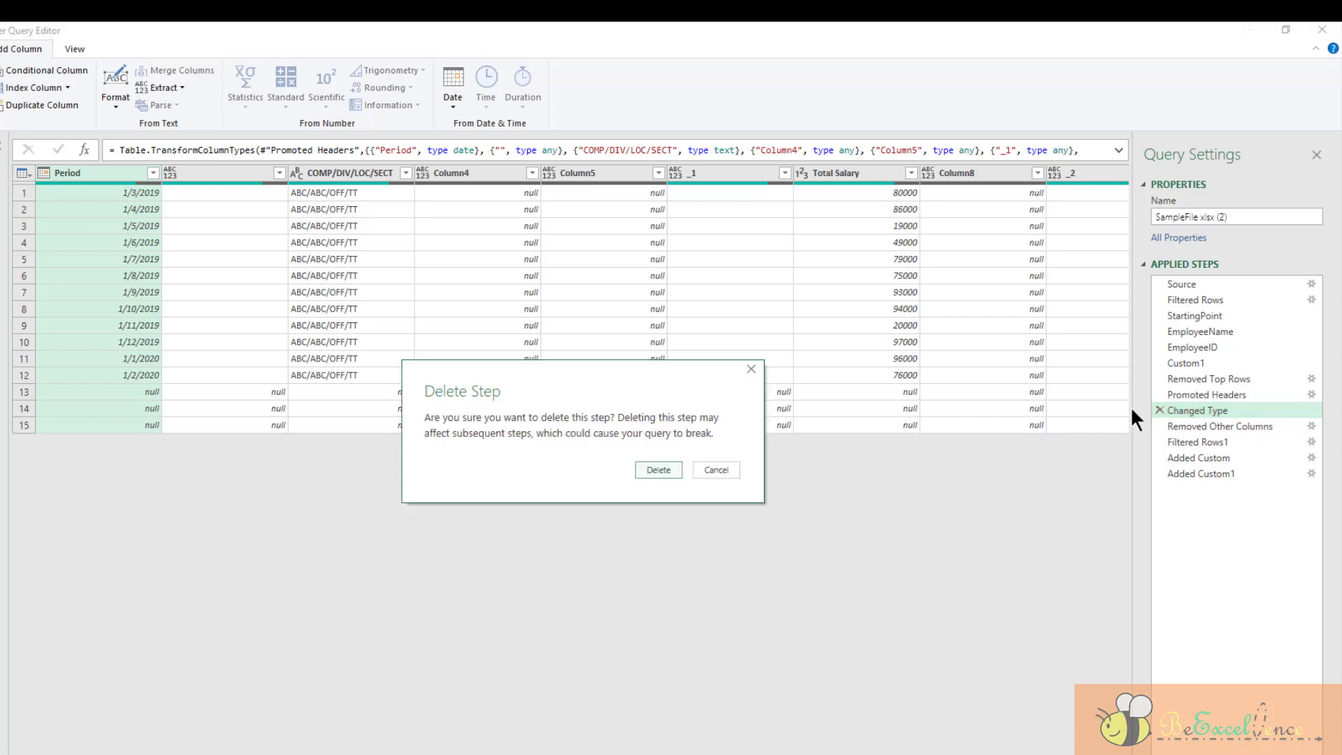
{"action": "left_click", "coordinate": [659, 469]}
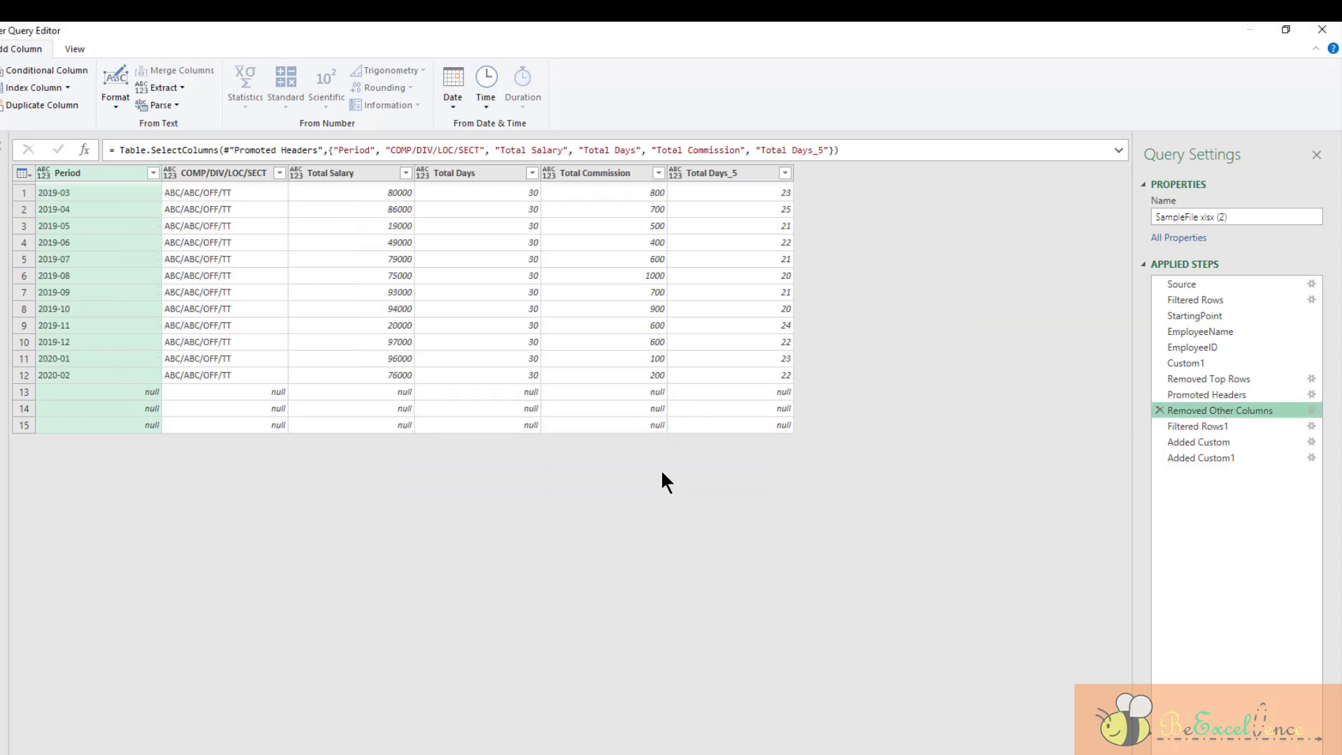
Set Period and COMP/DIV/LOC/SECT to Text, and Total Salary through Total Days_5 to Decimal Number
{"action": "left_click", "coordinate": [1252, 459]}
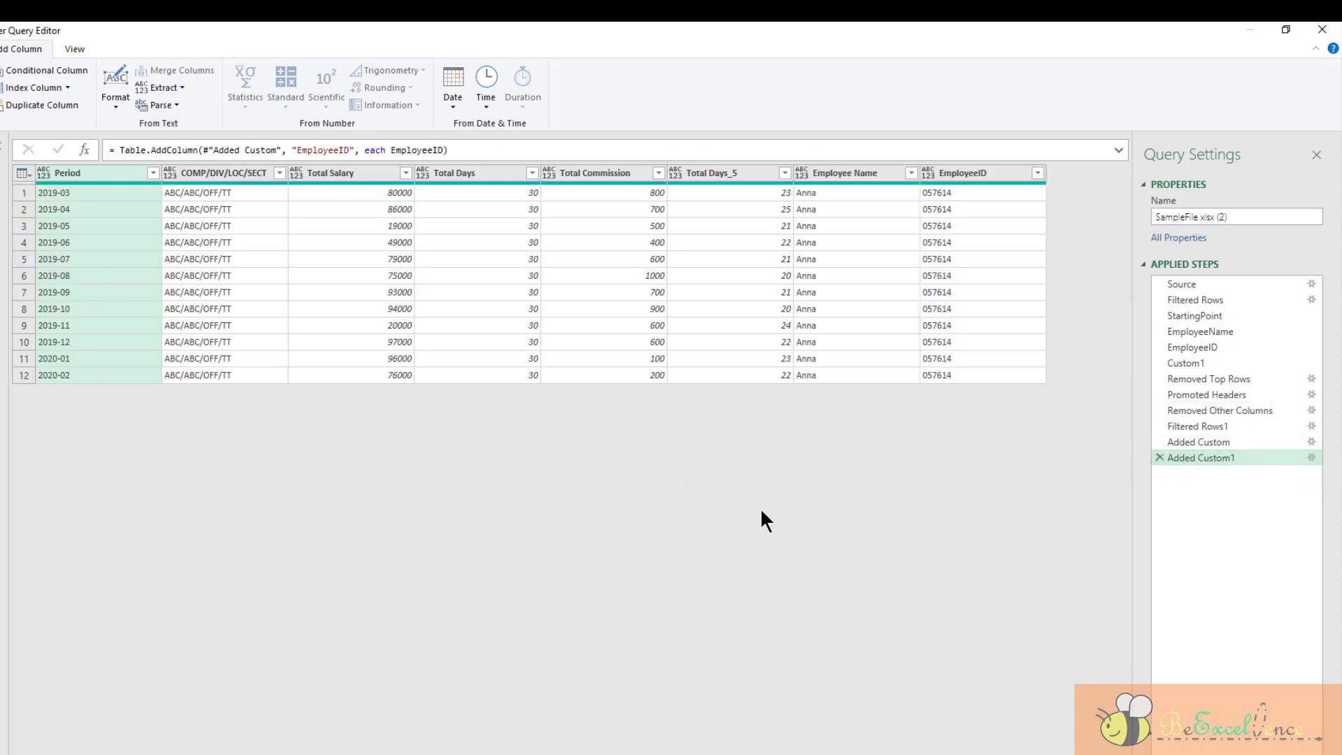
{"action": "key", "text": "shift"}
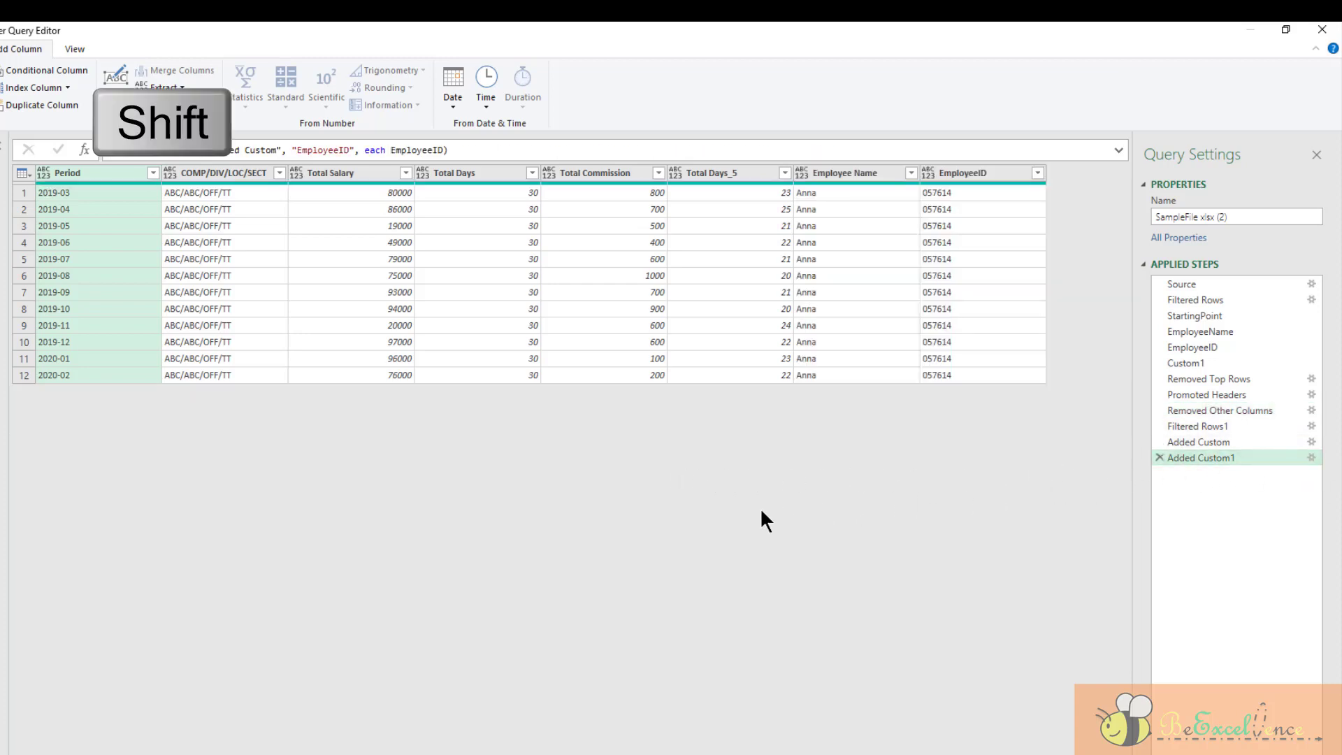
{"action": "left_click", "coordinate": [173, 176], "text": "shift"}
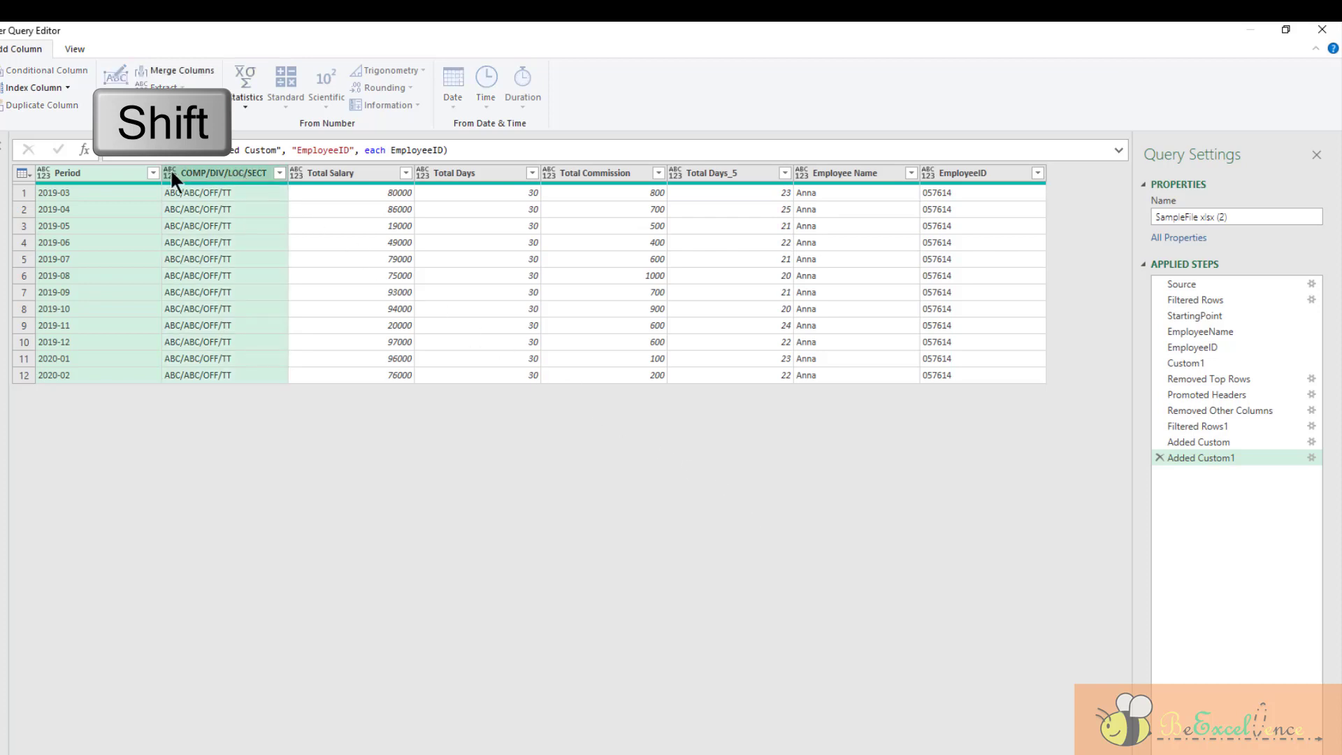
{"action": "left_click", "coordinate": [168, 171]}
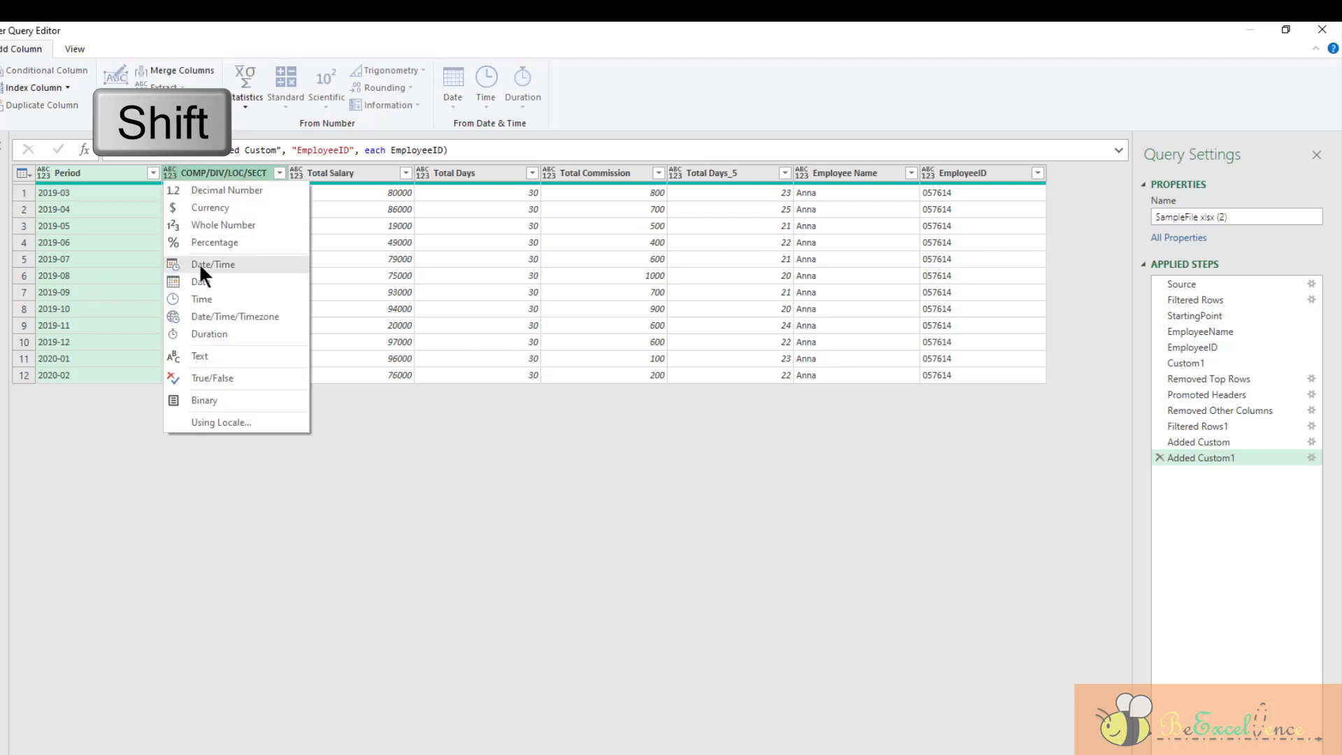
{"action": "left_click", "coordinate": [231, 356]}
{"action": "left_click", "coordinate": [358, 173]}
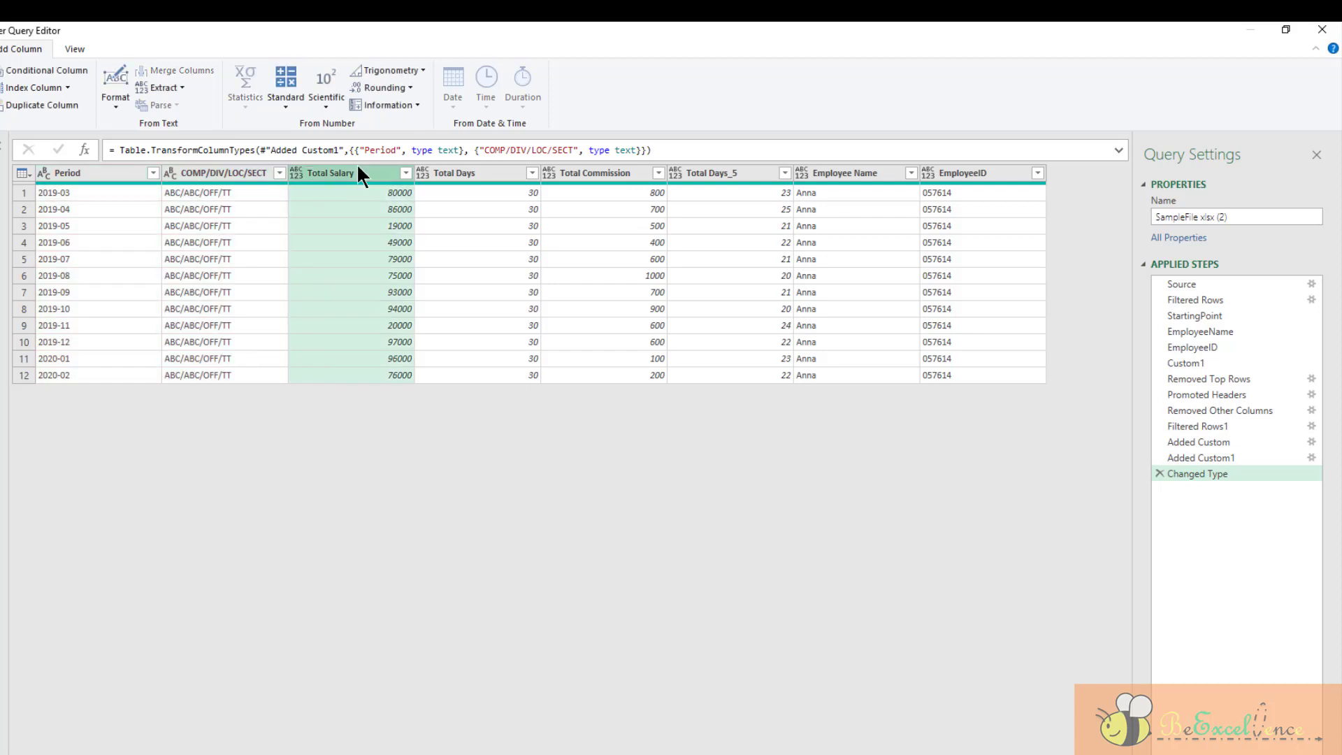
{"action": "left_click", "coordinate": [709, 174], "text": "shift"}
{"action": "left_click", "coordinate": [675, 172]}
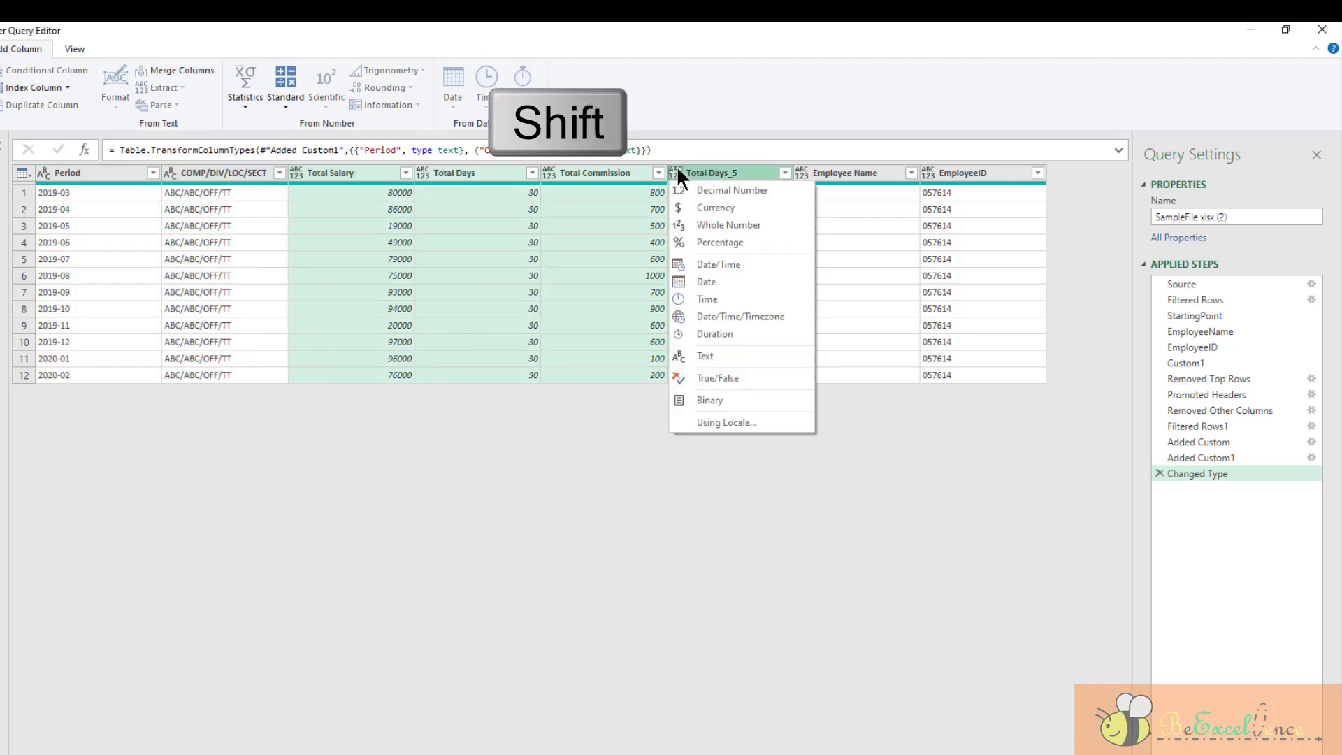
{"action": "left_click", "coordinate": [731, 193]}
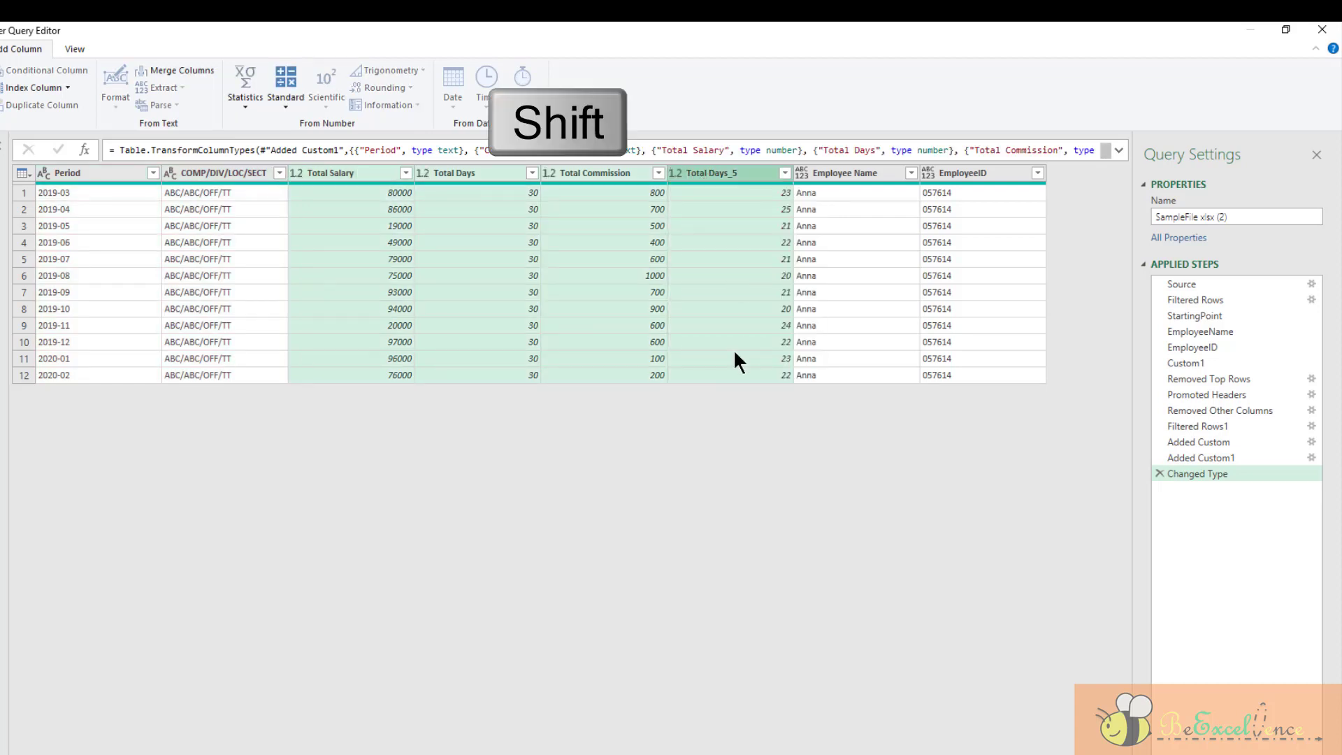
Make the EmployeeID column Text so IDs keep their leading zero, like 057614
{"action": "left_click", "coordinate": [873, 172]}
{"action": "left_click", "coordinate": [975, 173], "text": "shift"}
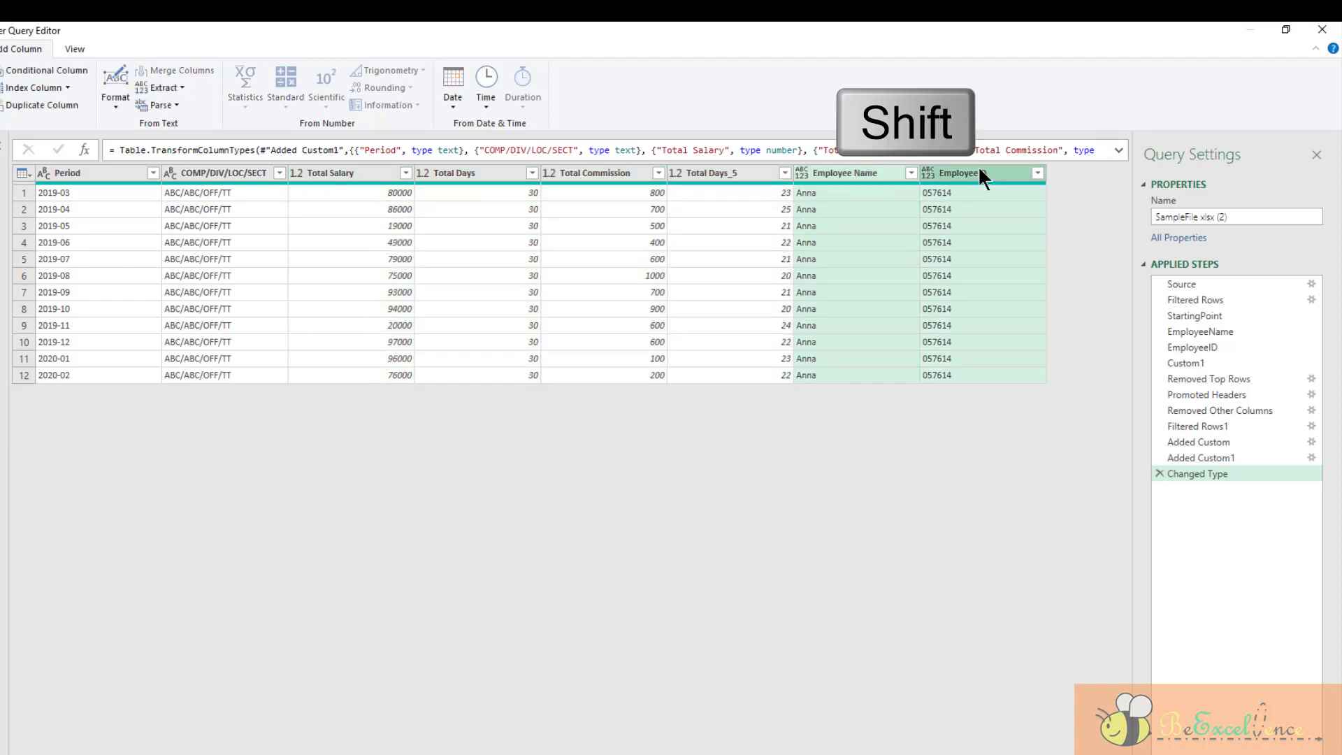
{"action": "left_click", "coordinate": [929, 173]}
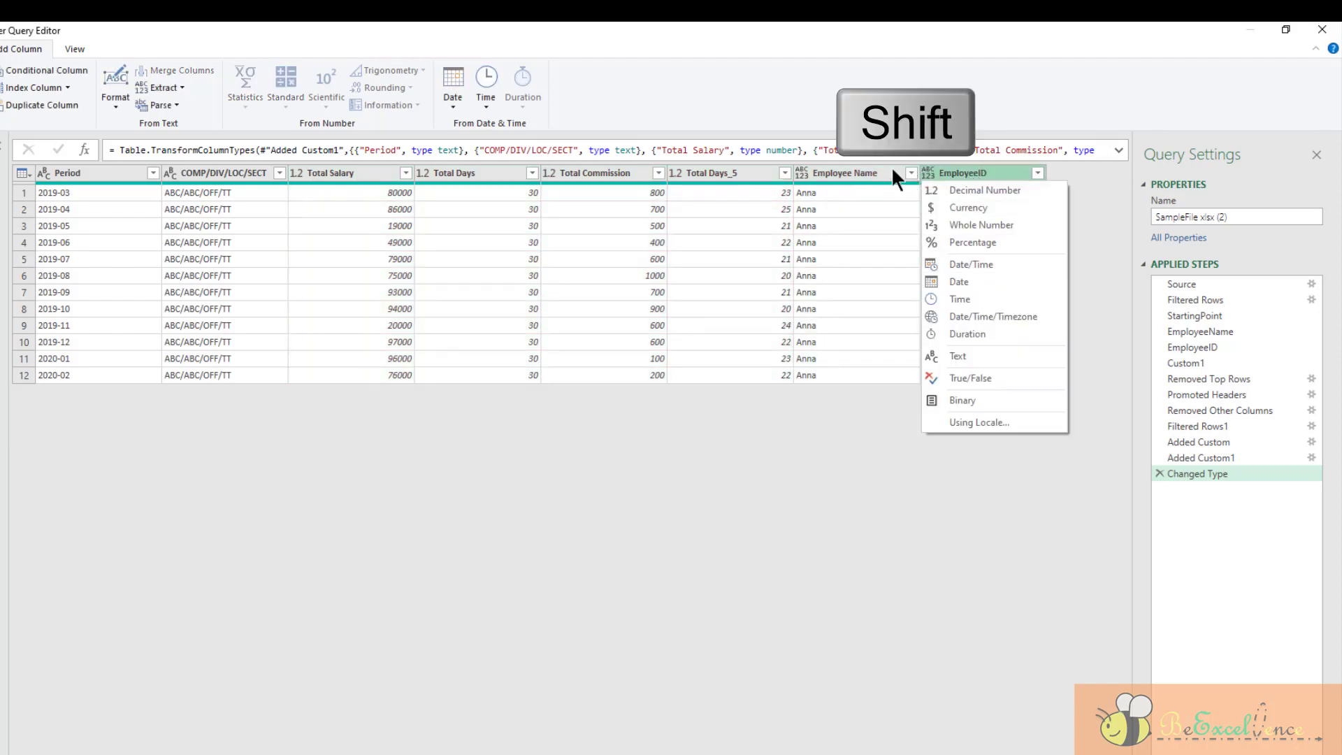
{"action": "left_click", "coordinate": [861, 172], "text": "shift"}
{"action": "left_click", "coordinate": [929, 172]}
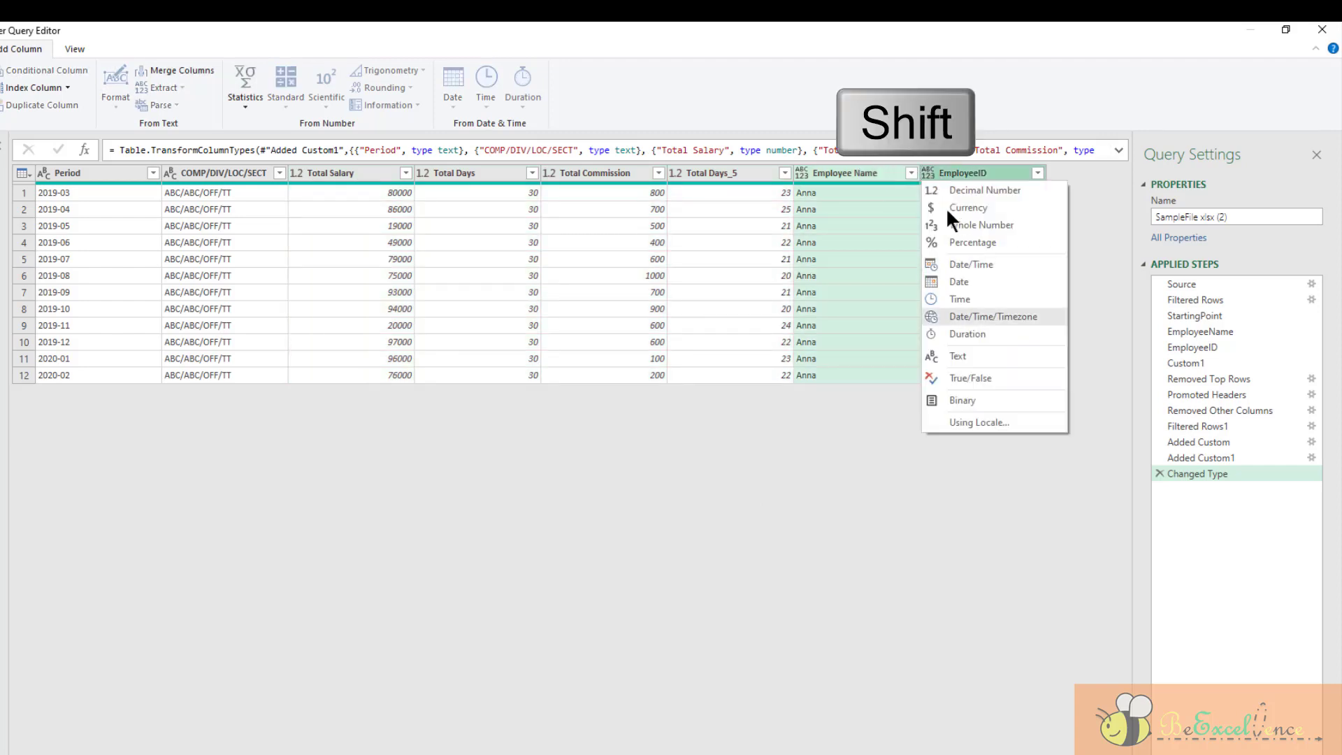
{"action": "left_click", "coordinate": [1007, 358]}
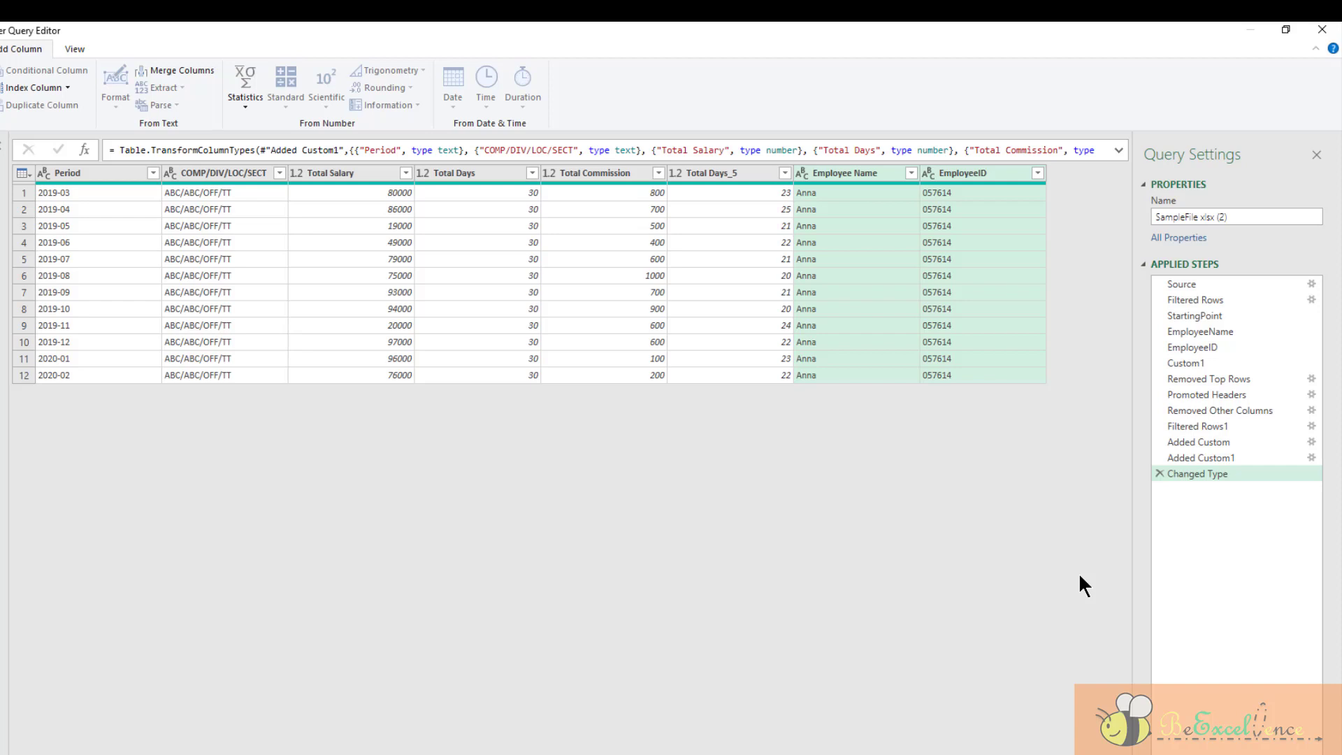
In the Advanced Editor, add the line (StartingPoint as table) => above let
{"action": "left_click", "coordinate": [76, 48]}
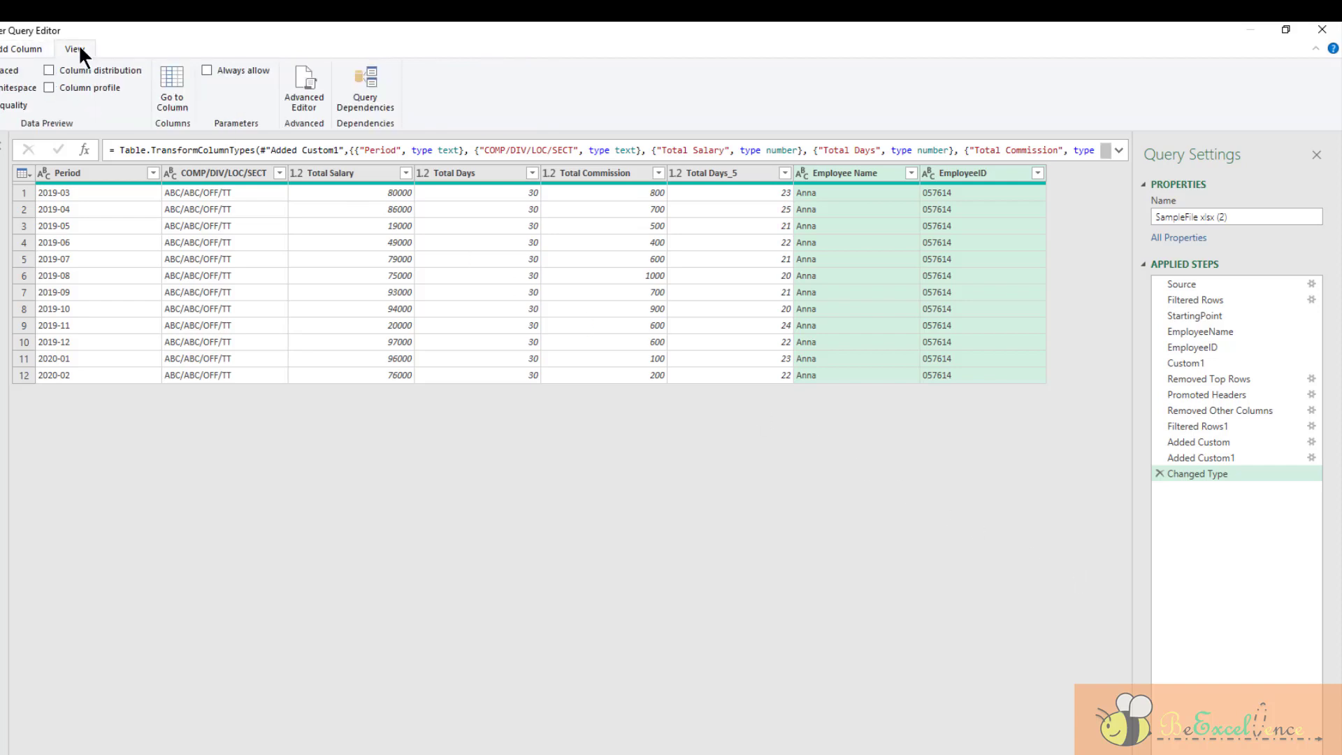
{"action": "left_click", "coordinate": [308, 81]}
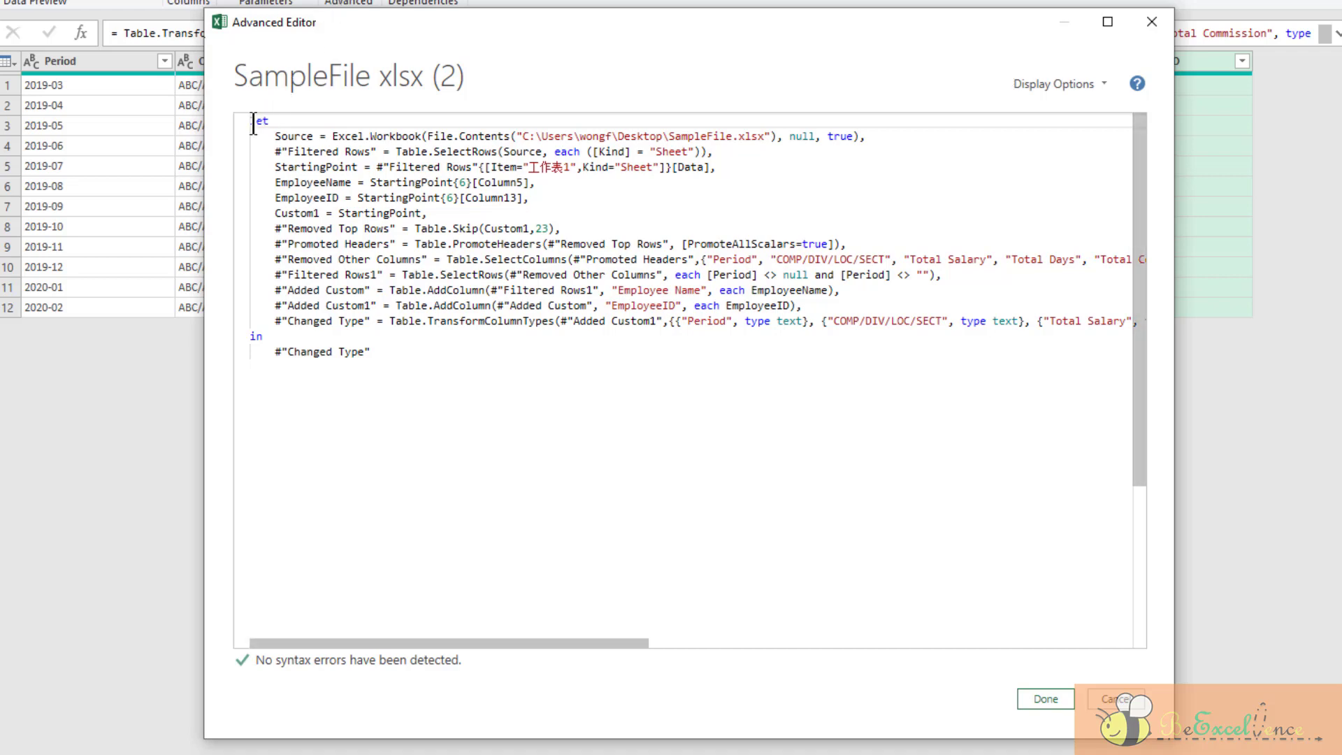
{"action": "key", "text": "Return"}
{"action": "key", "text": "Return"}
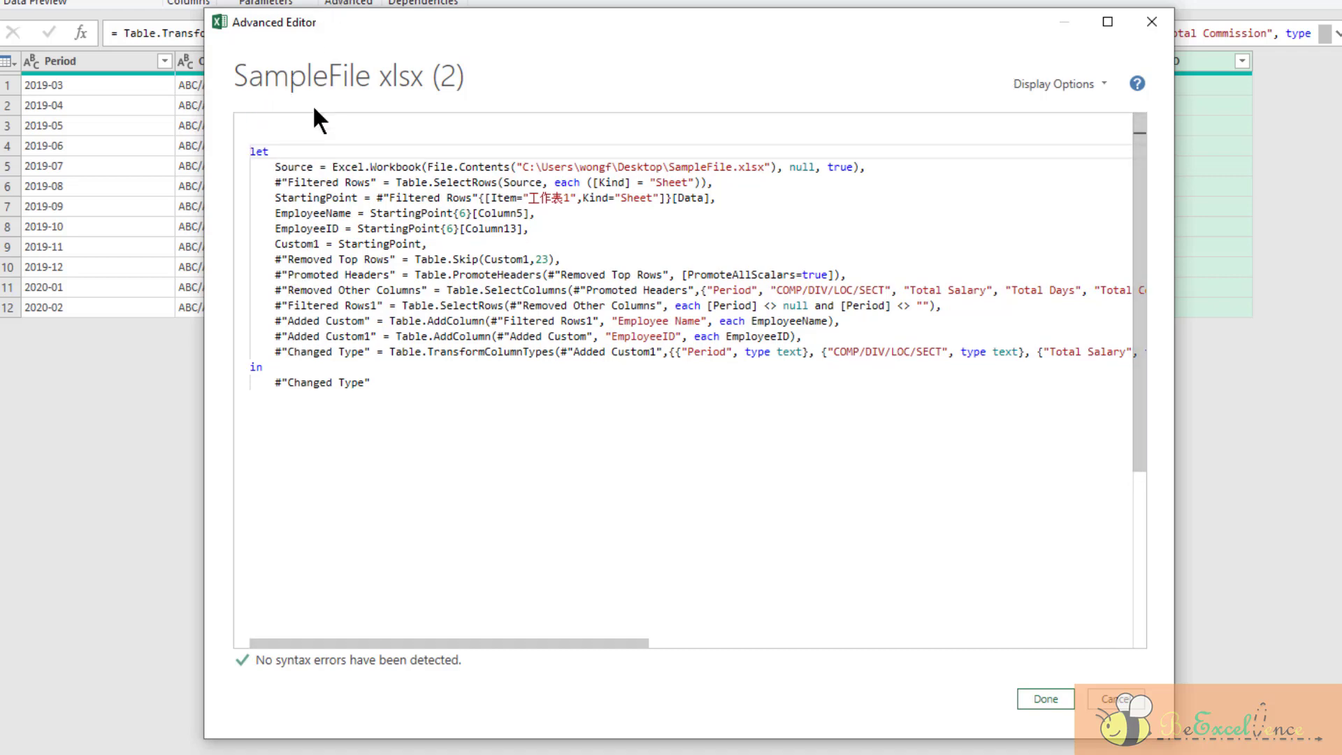
{"action": "key", "text": "Up"}
{"action": "key", "text": "Up"}
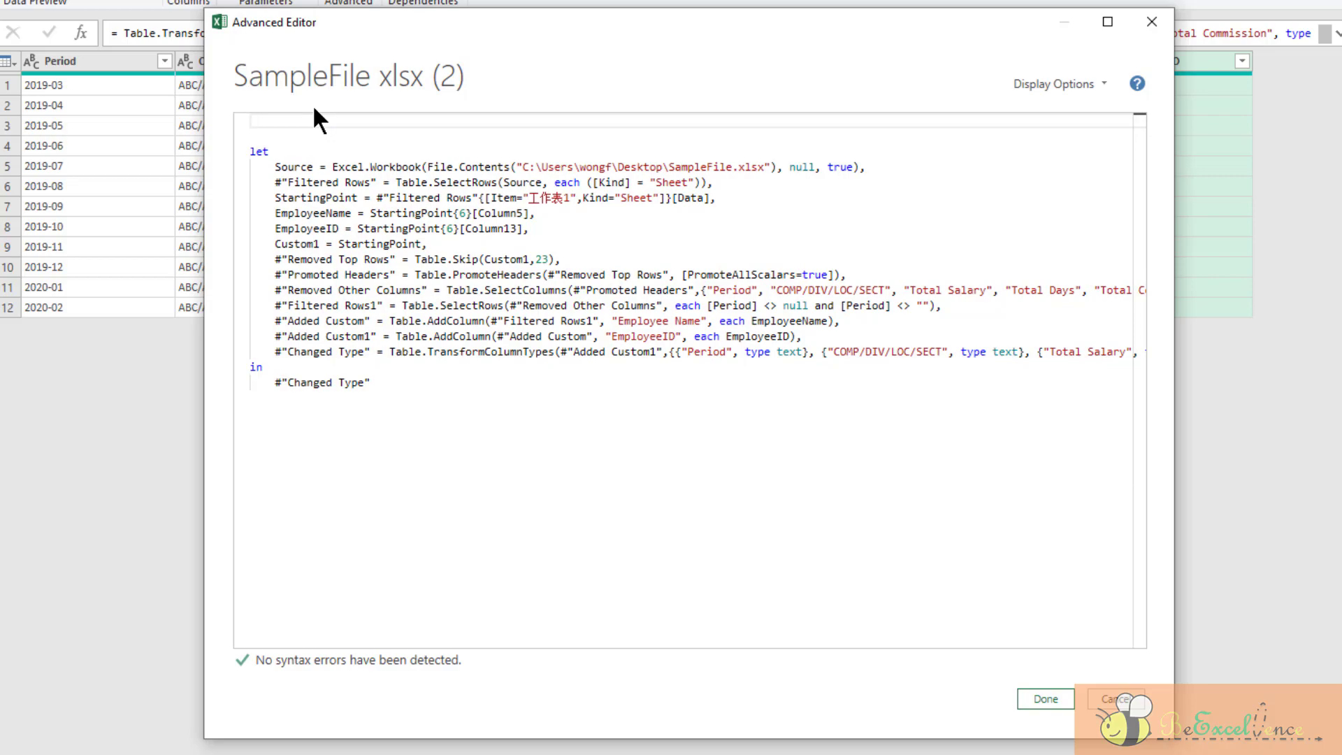
{"action": "type", "text": "("}
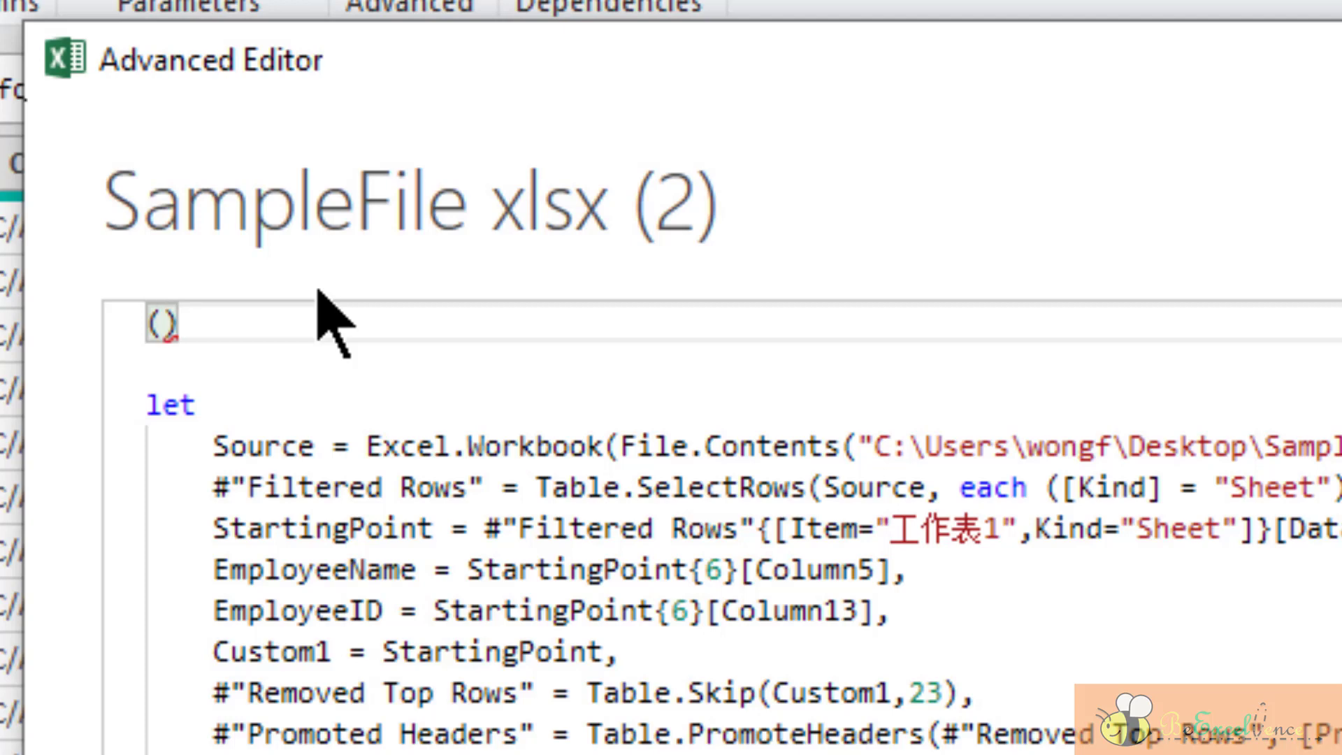
{"action": "type", "text": "Stari"}
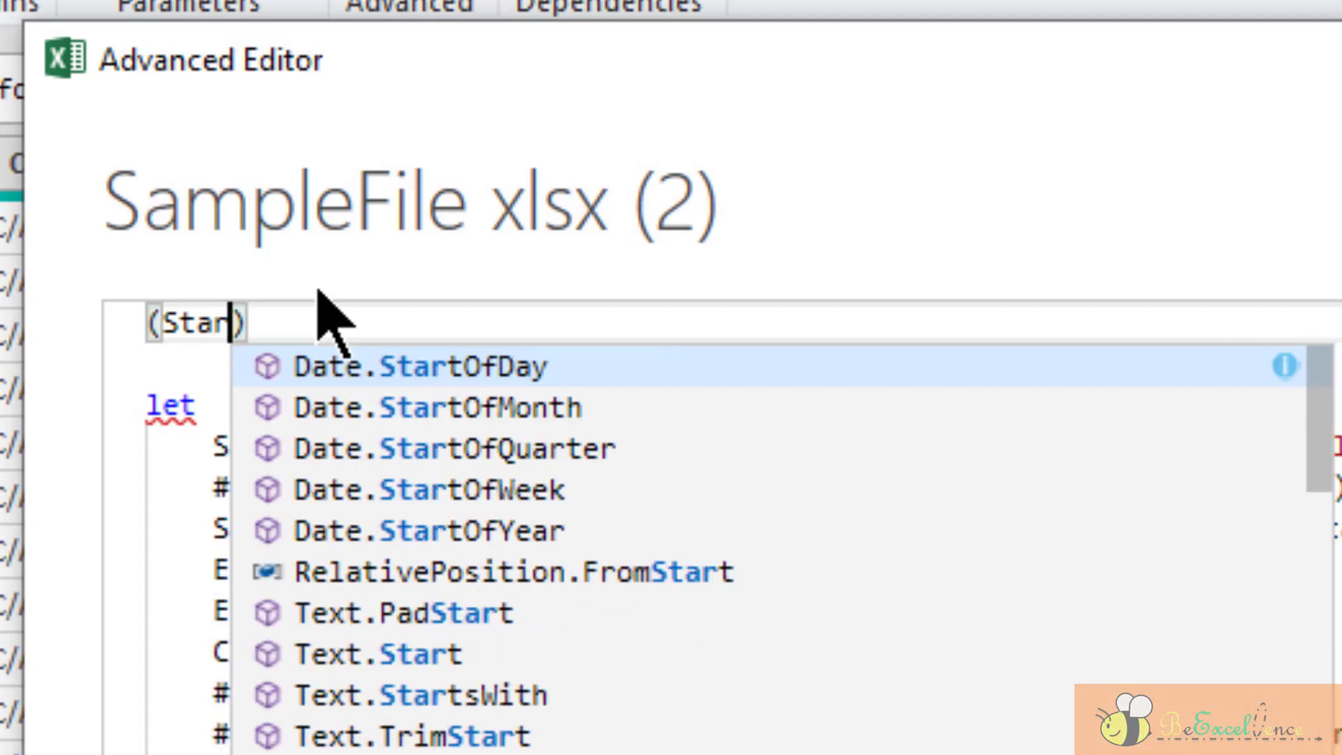
{"action": "key", "text": "BackSpace"}
{"action": "type", "text": "tingP"}
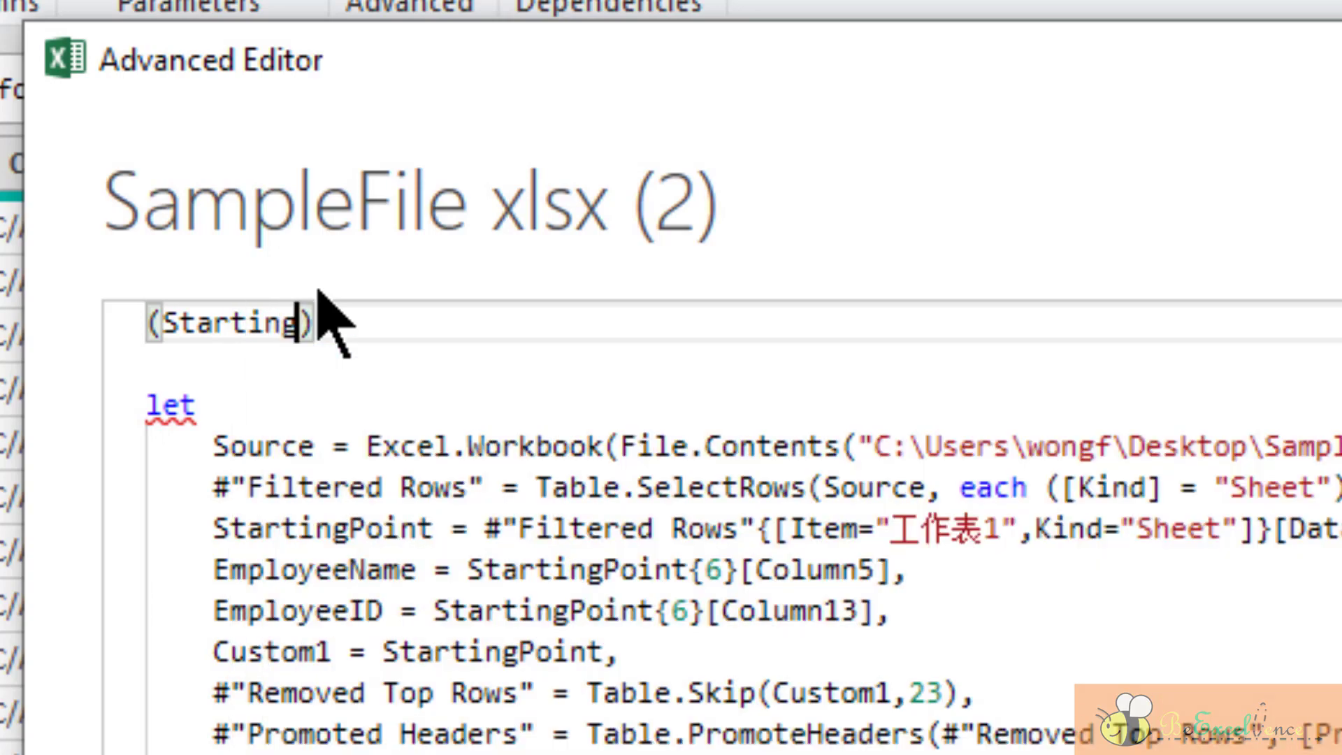
{"action": "type", "text": "oint as tab"}
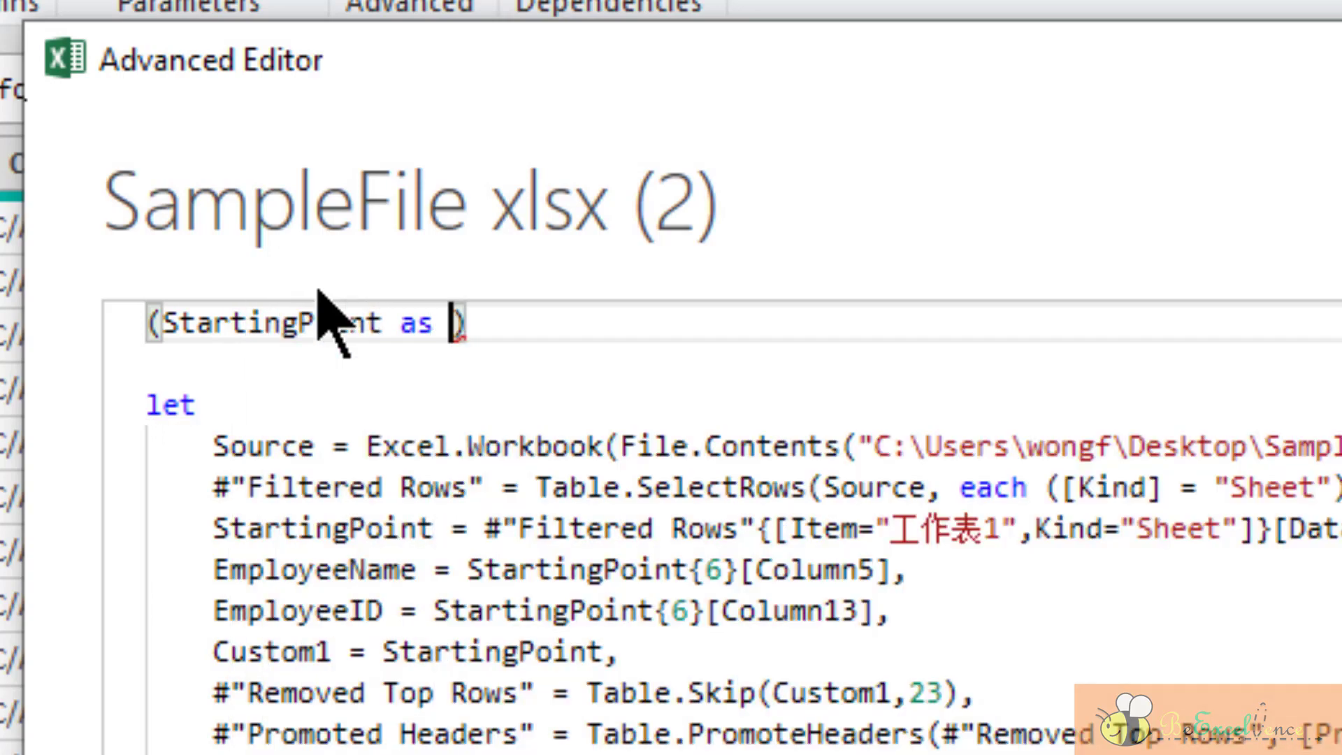
{"action": "type", "text": "le"}
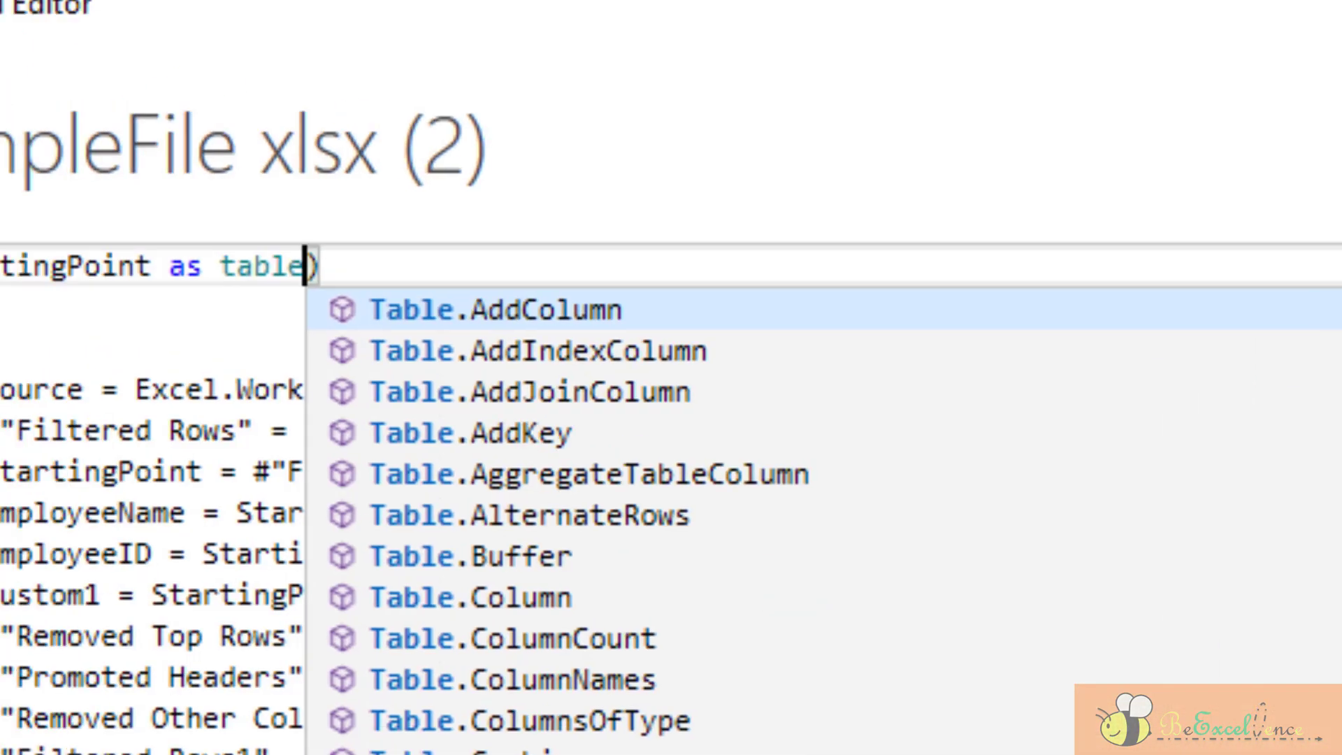
{"action": "key", "text": "Right"}
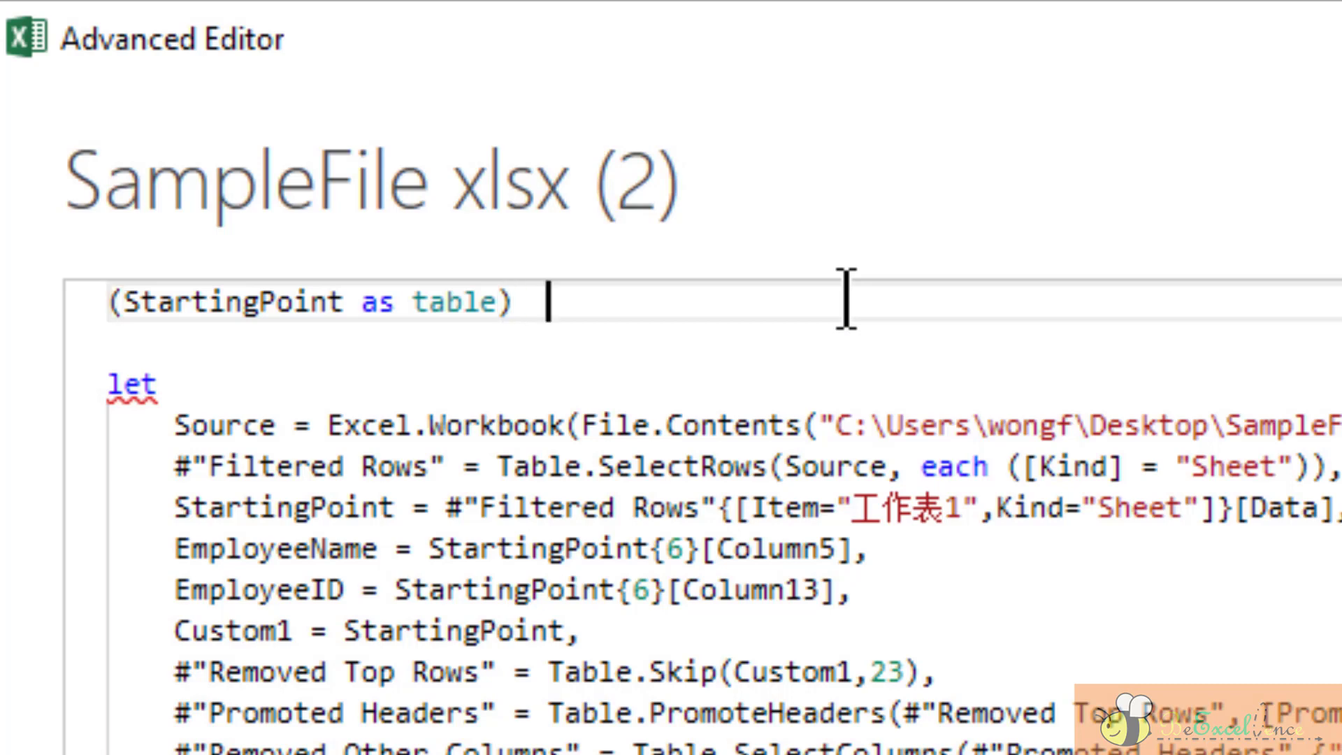
{"action": "type", "text": "=>"}
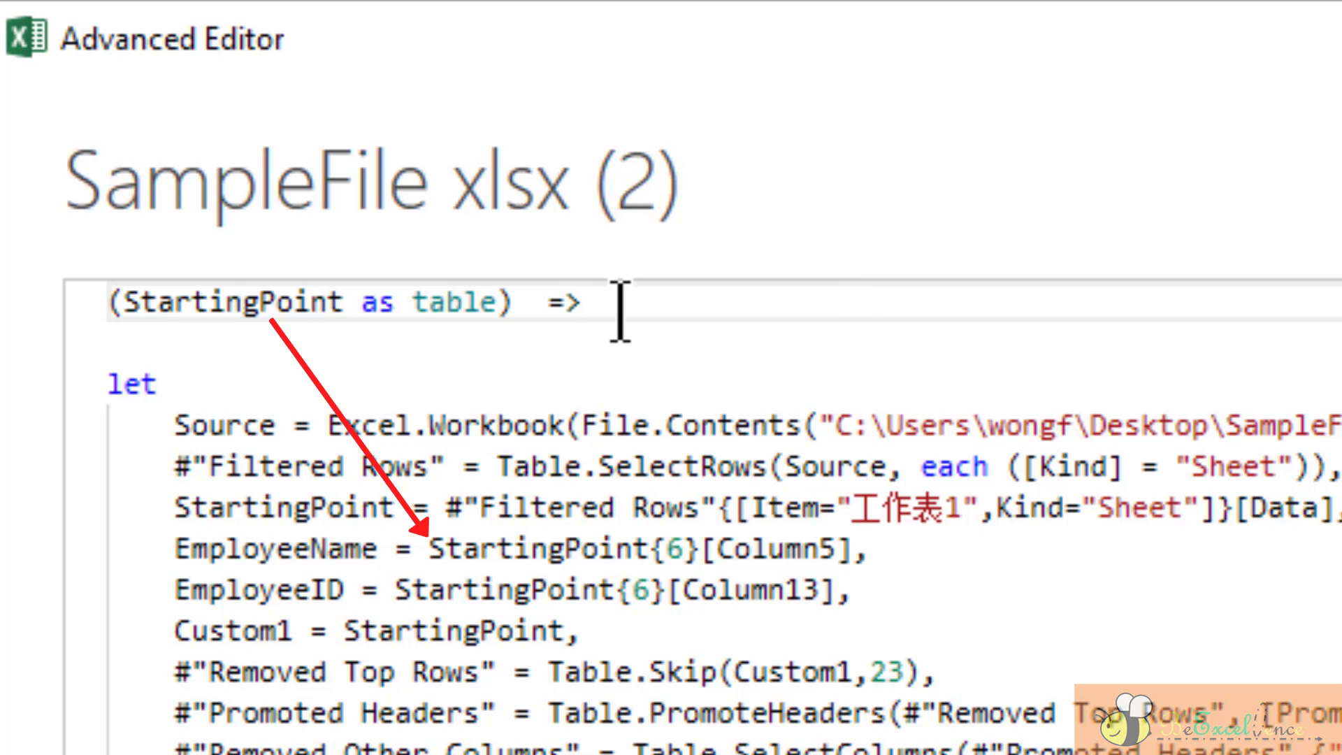
Comment out the Source, Filtered Rows and StartingPoint lines with //
{"action": "left_click", "coordinate": [174, 425]}
{"action": "mouse_move", "coordinate": [730, 462]}
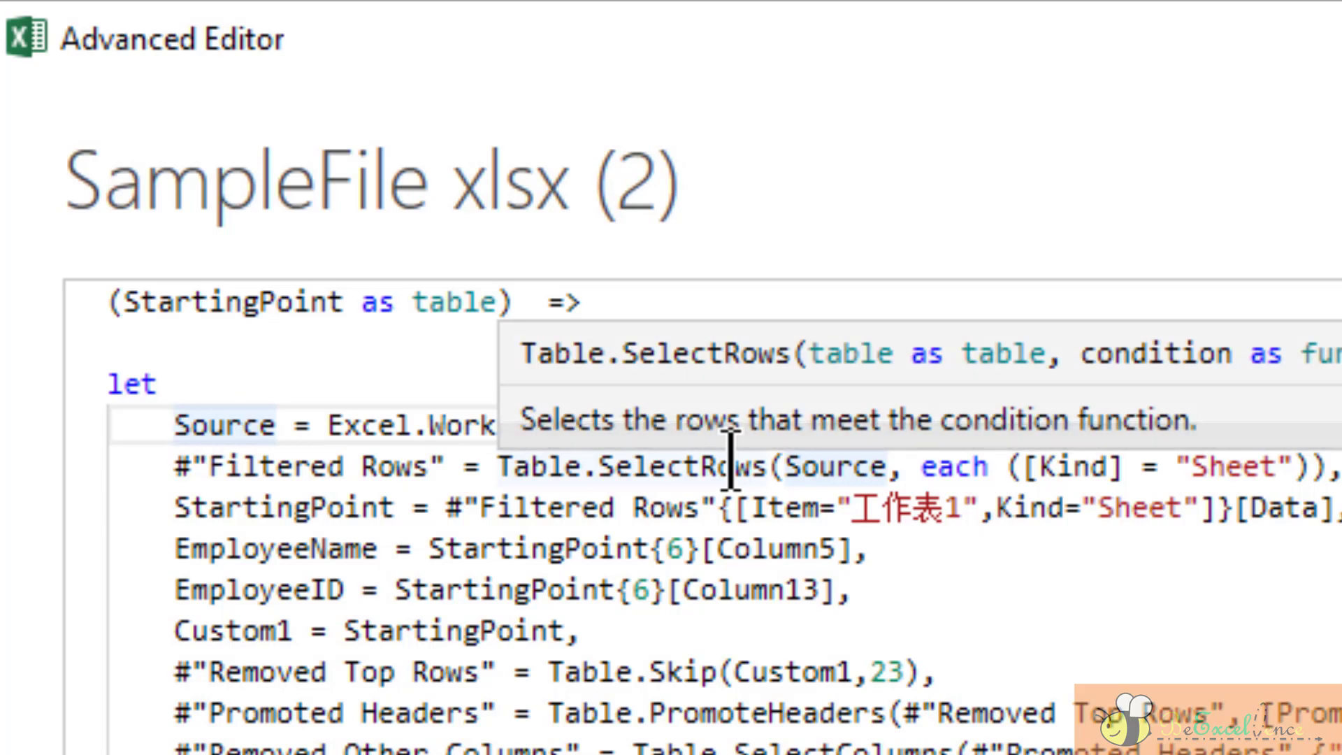
{"action": "type", "text": "//"}
{"action": "key", "text": "Down"}
{"action": "key", "text": "Home"}
{"action": "type", "text": "//"}
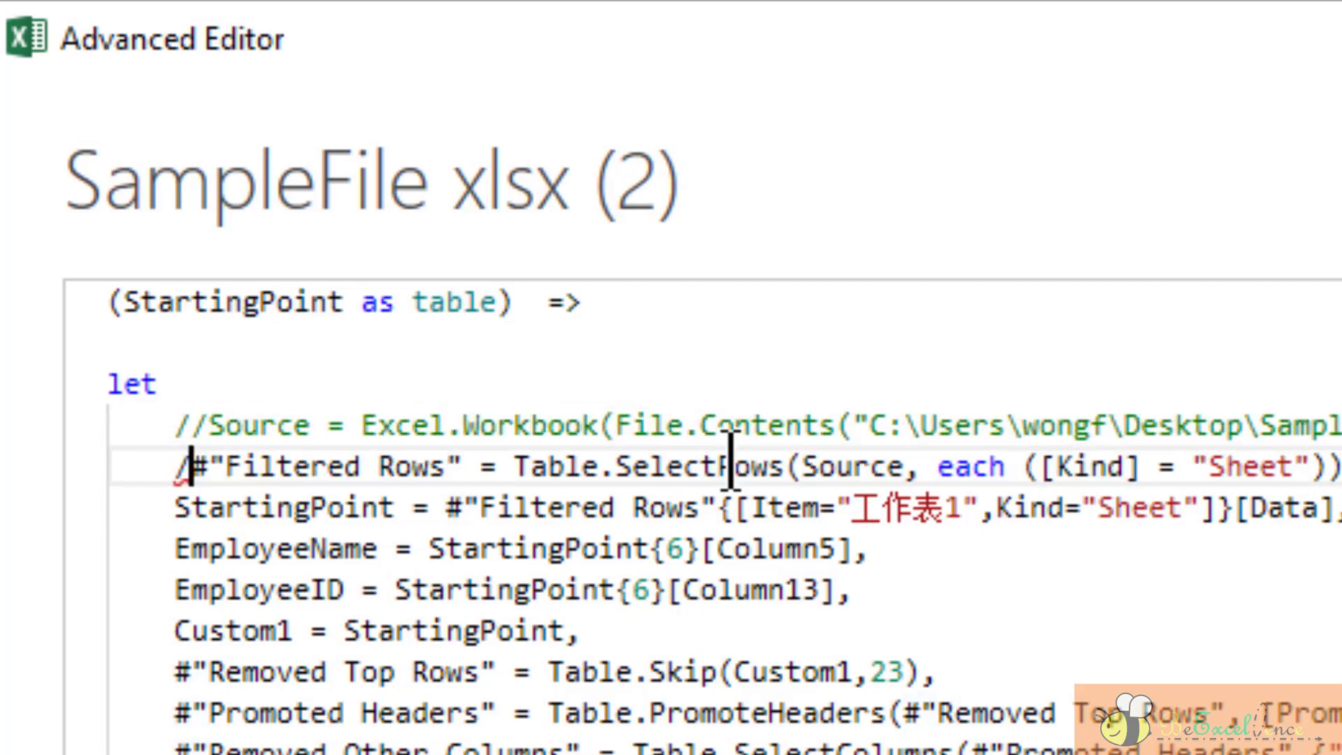
{"action": "key", "text": "Down"}
{"action": "key", "text": "Home"}
{"action": "type", "text": "//"}
{"action": "key", "text": "Down"}
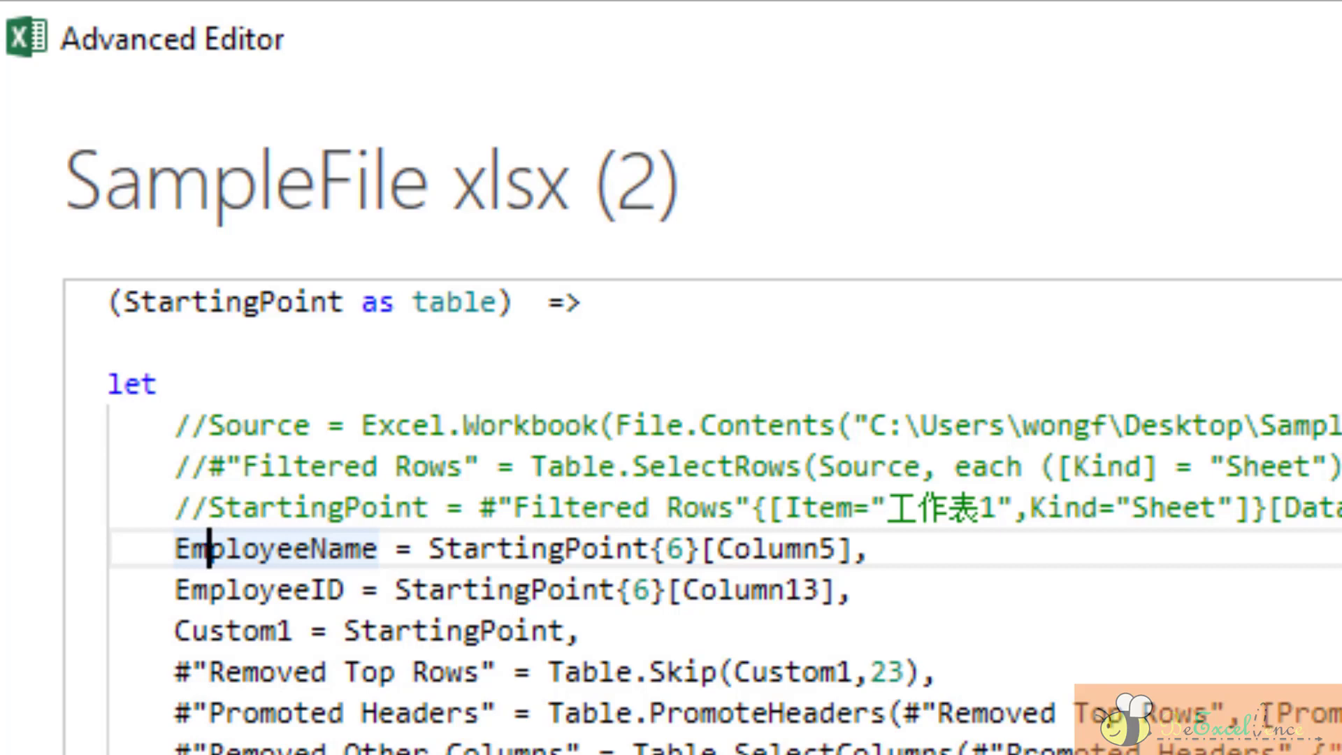
Comment out the parameter line and remove the comment marks from Source and Filtered Rows
{"action": "left_click", "coordinate": [177, 426]}
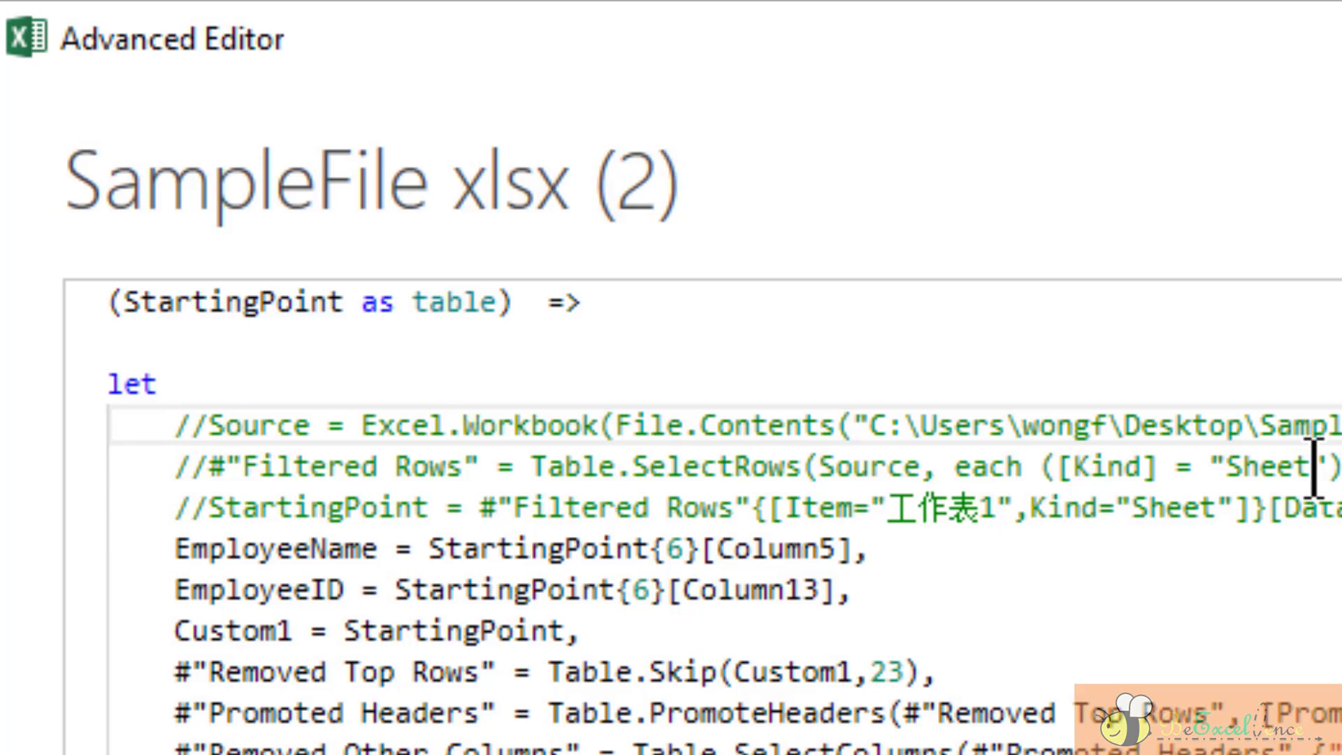
{"action": "key", "text": "Down"}
{"action": "key", "text": "Down"}
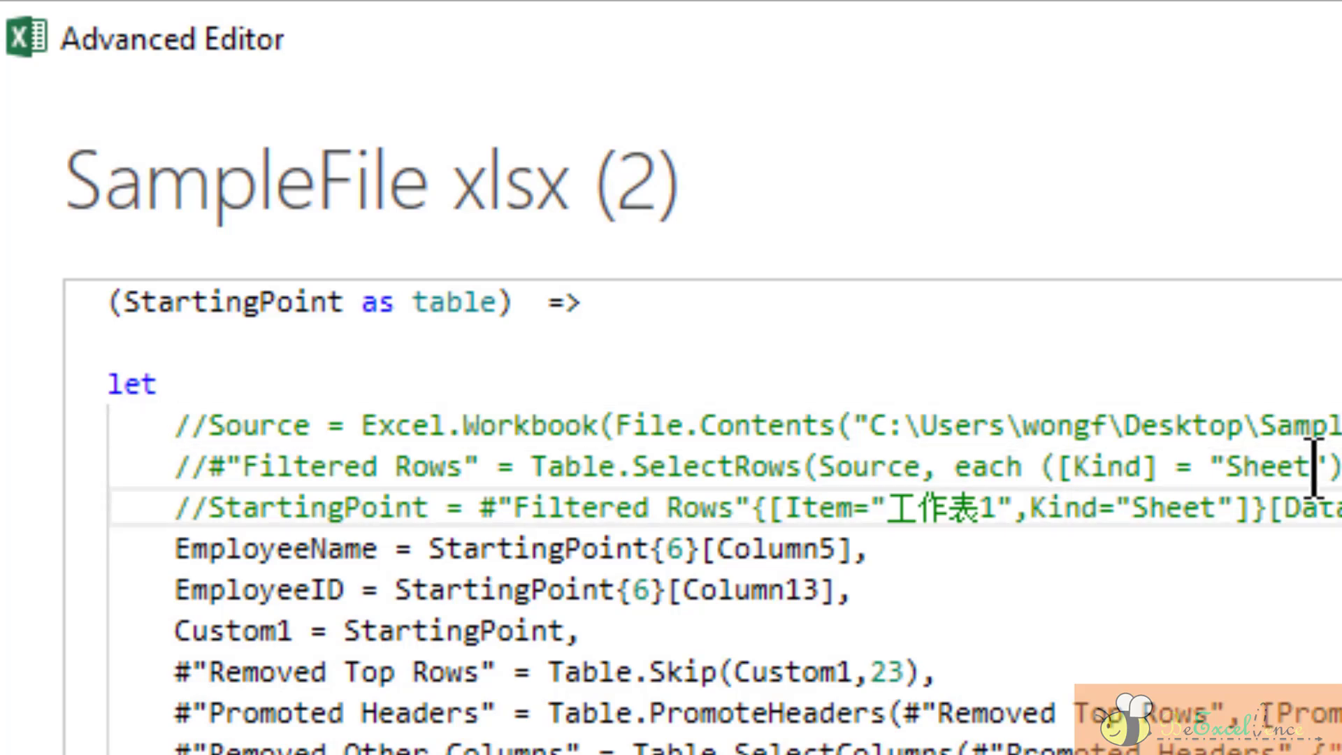
{"action": "key", "text": "Down"}
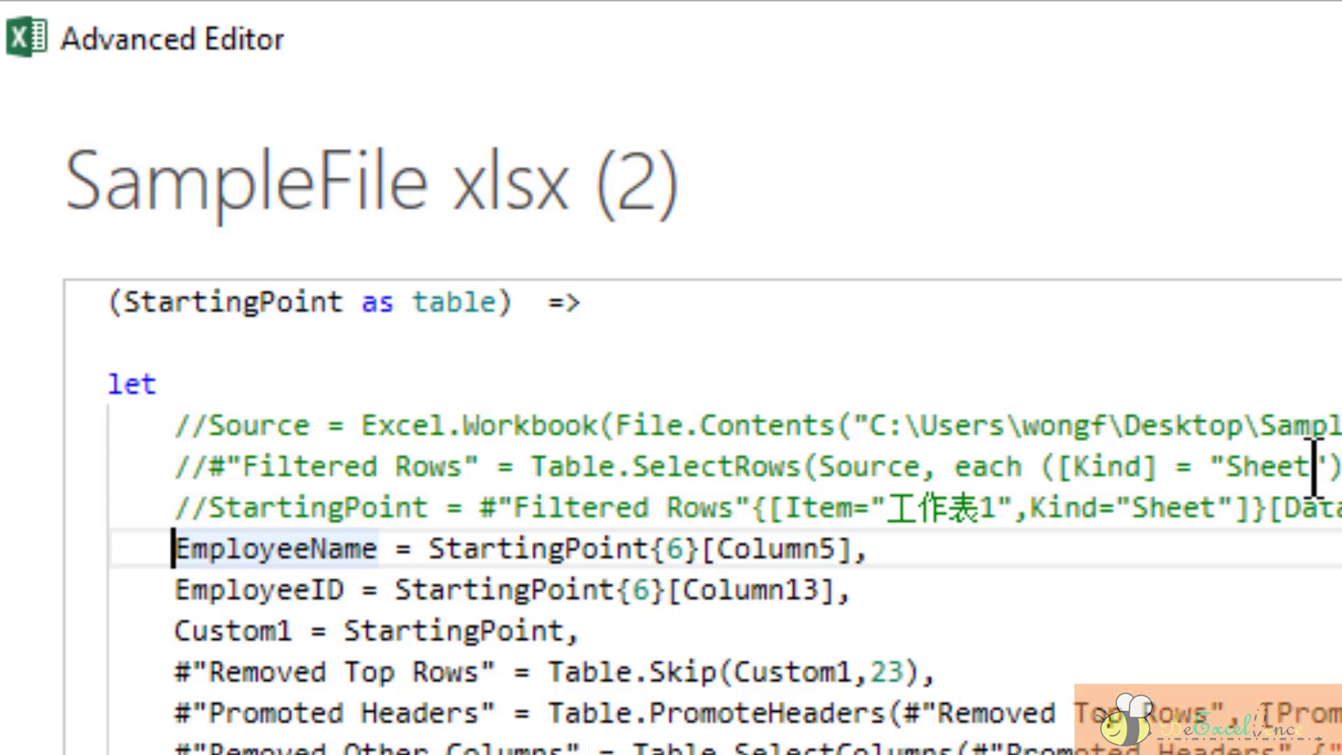
{"action": "key", "text": "Up"}
{"action": "key", "text": "Up"}
{"action": "key", "text": "Up"}
{"action": "key", "text": "Up"}
{"action": "key", "text": "Up"}
{"action": "key", "text": "Up"}
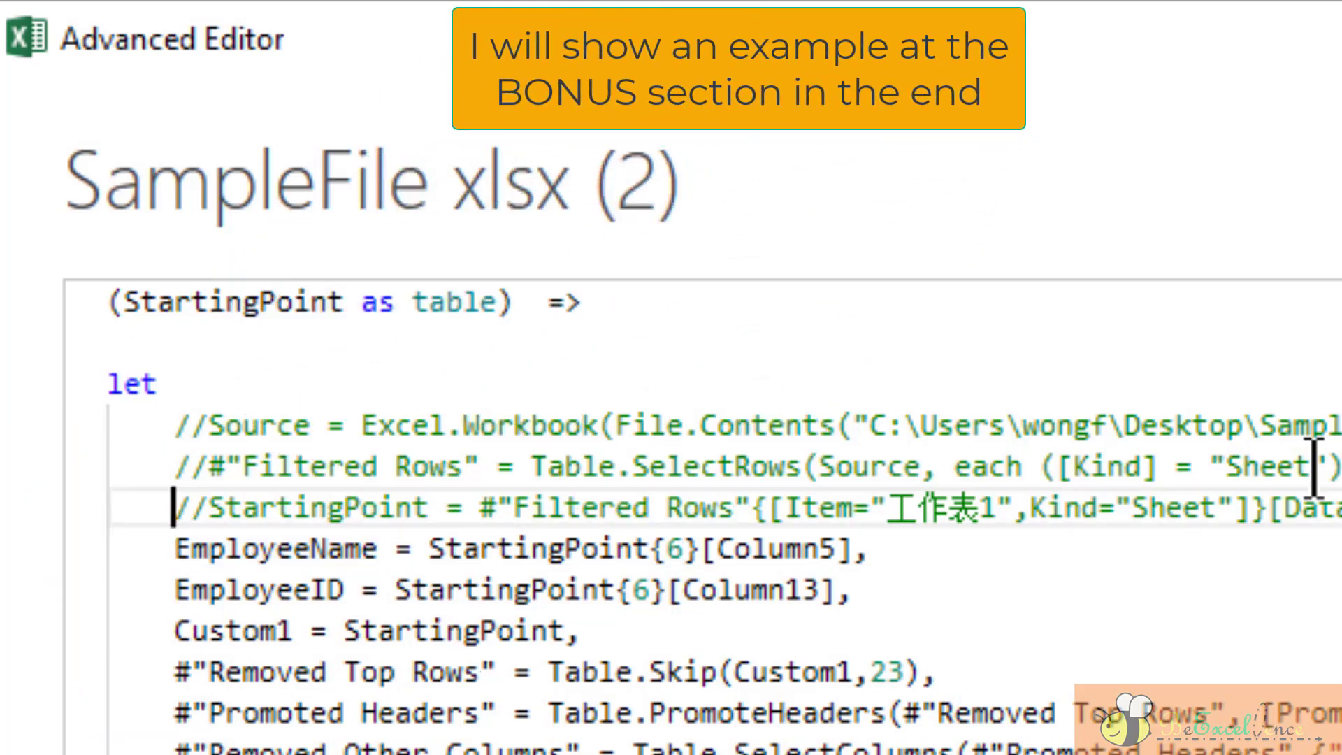
{"action": "key", "text": "Left"}
{"action": "key", "text": "Left"}
{"action": "key", "text": "Left"}
{"action": "key", "text": "Left"}
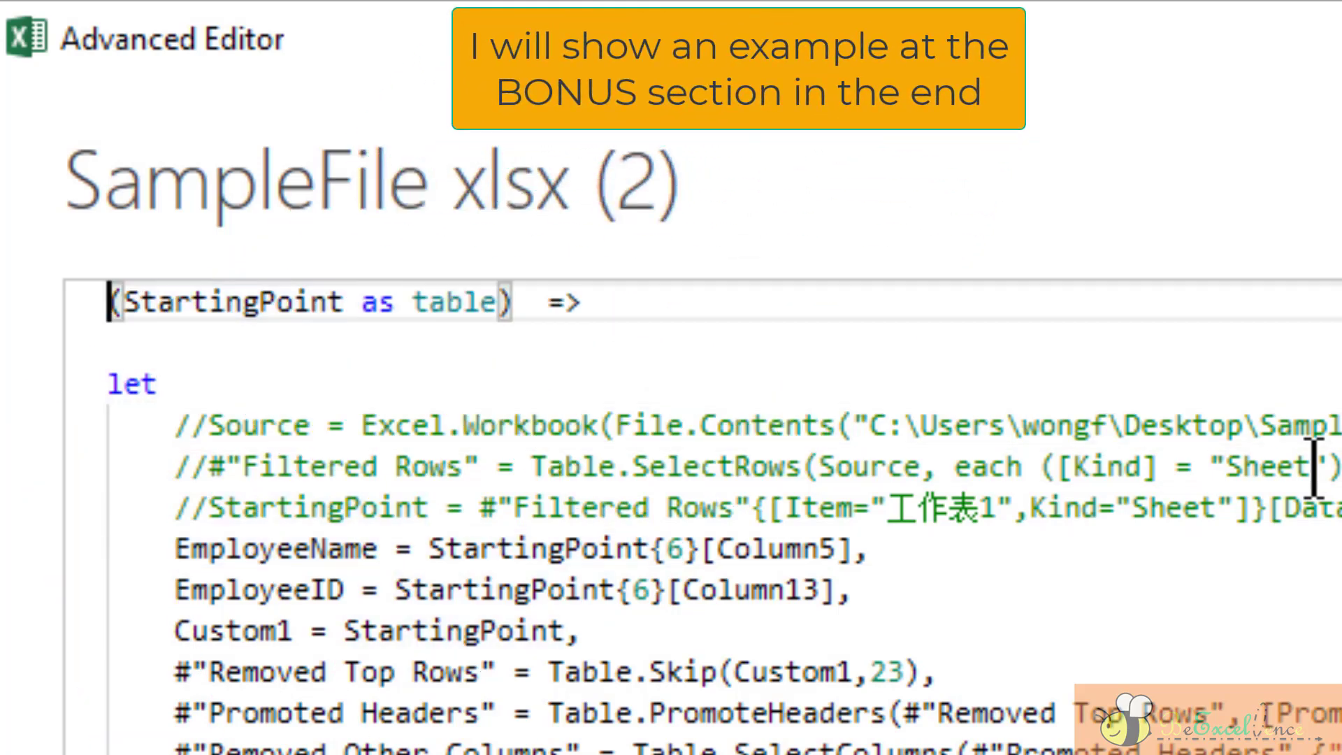
{"action": "type", "text": "//"}
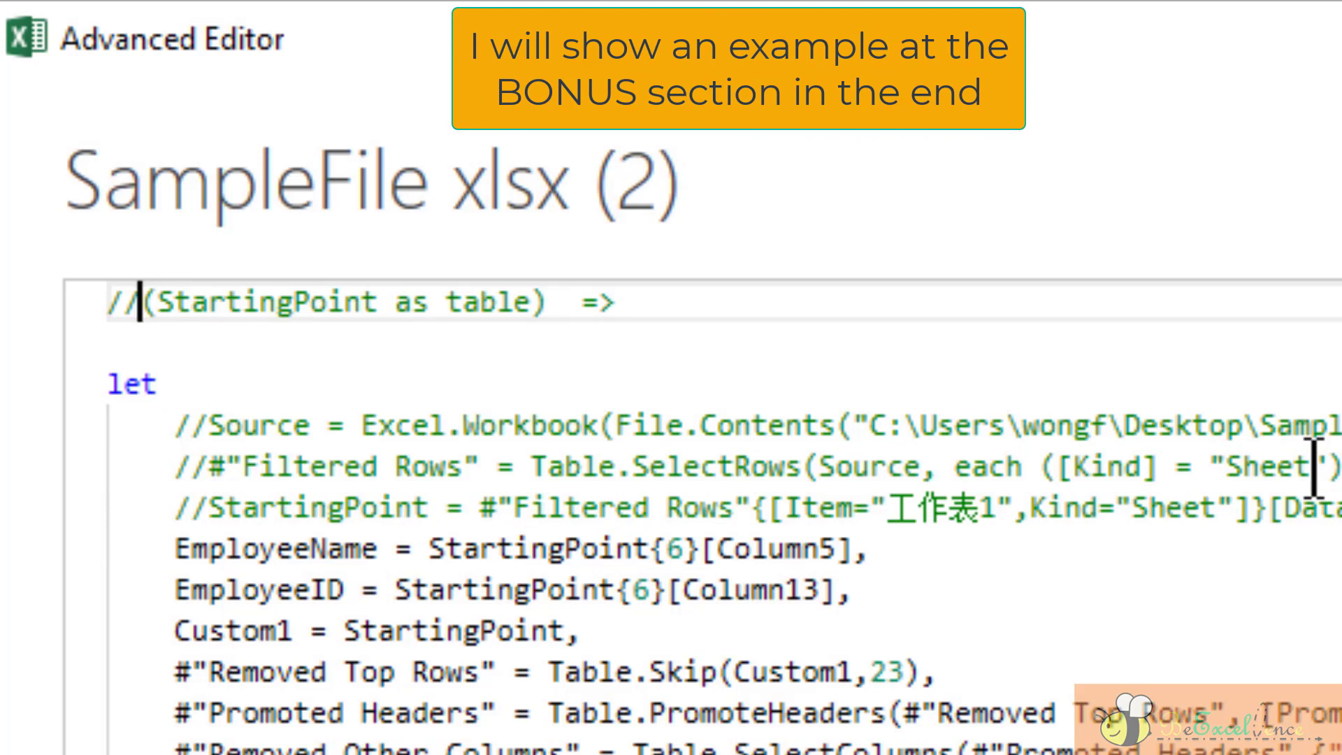
{"action": "key", "text": "Down"}
{"action": "key", "text": "Down"}
{"action": "key", "text": "Down"}
{"action": "key", "text": "Right"}
{"action": "key", "text": "Right"}
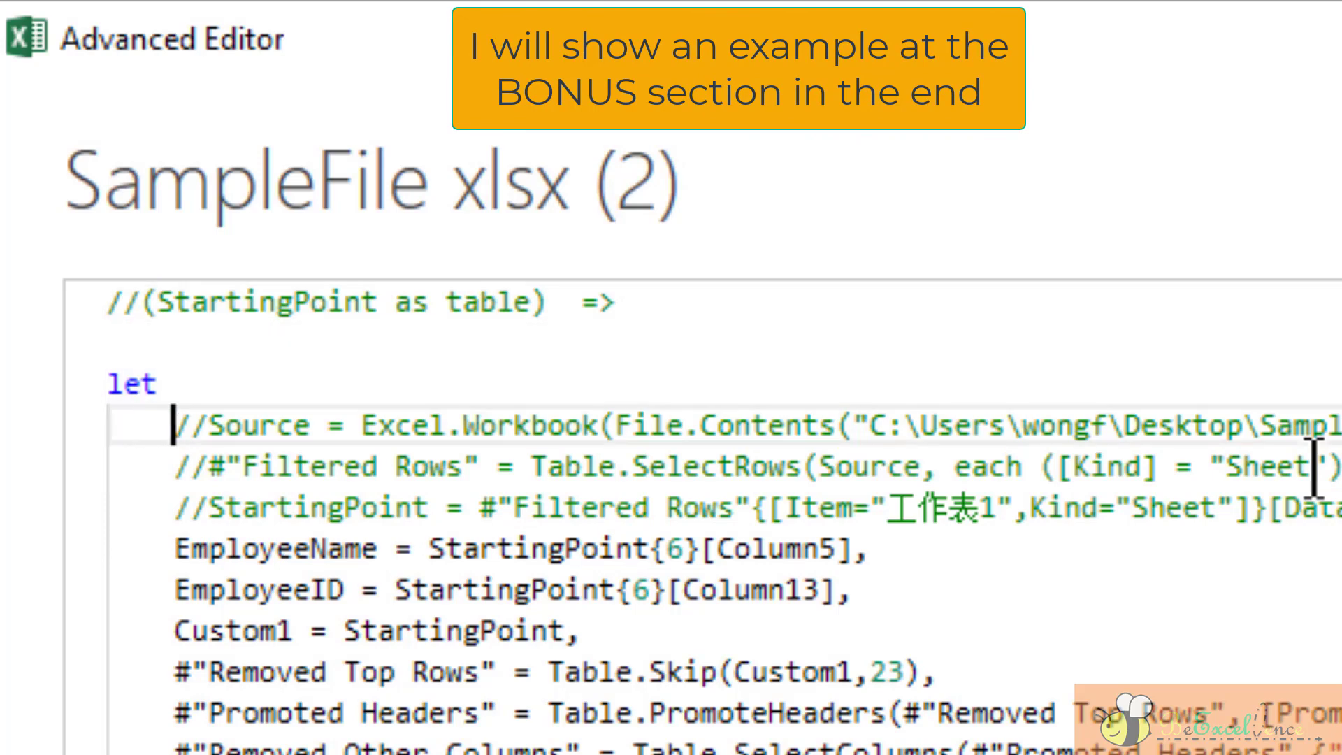
{"action": "key", "text": "Delete"}
{"action": "key", "text": "Delete"}
{"action": "key", "text": "Down"}
{"action": "key", "text": "Down"}
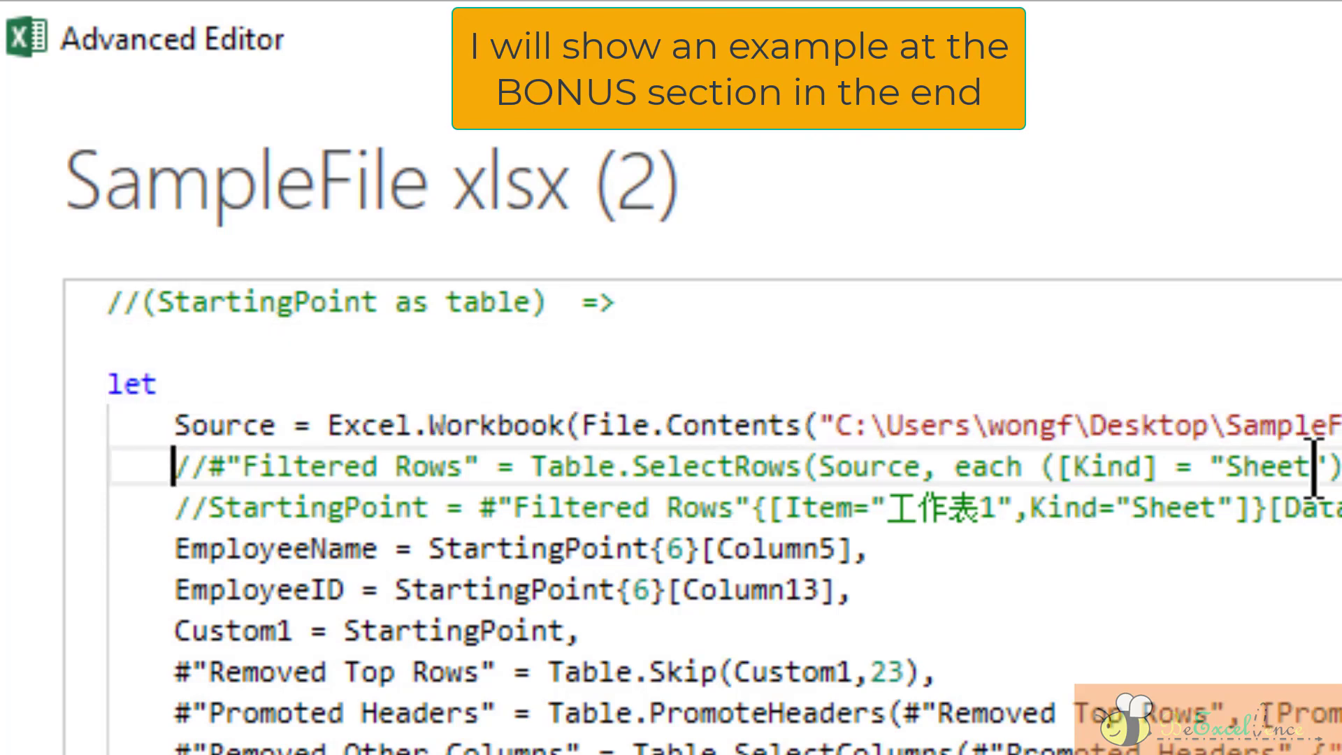
{"action": "key", "text": "Up"}
{"action": "key", "text": "Delete"}
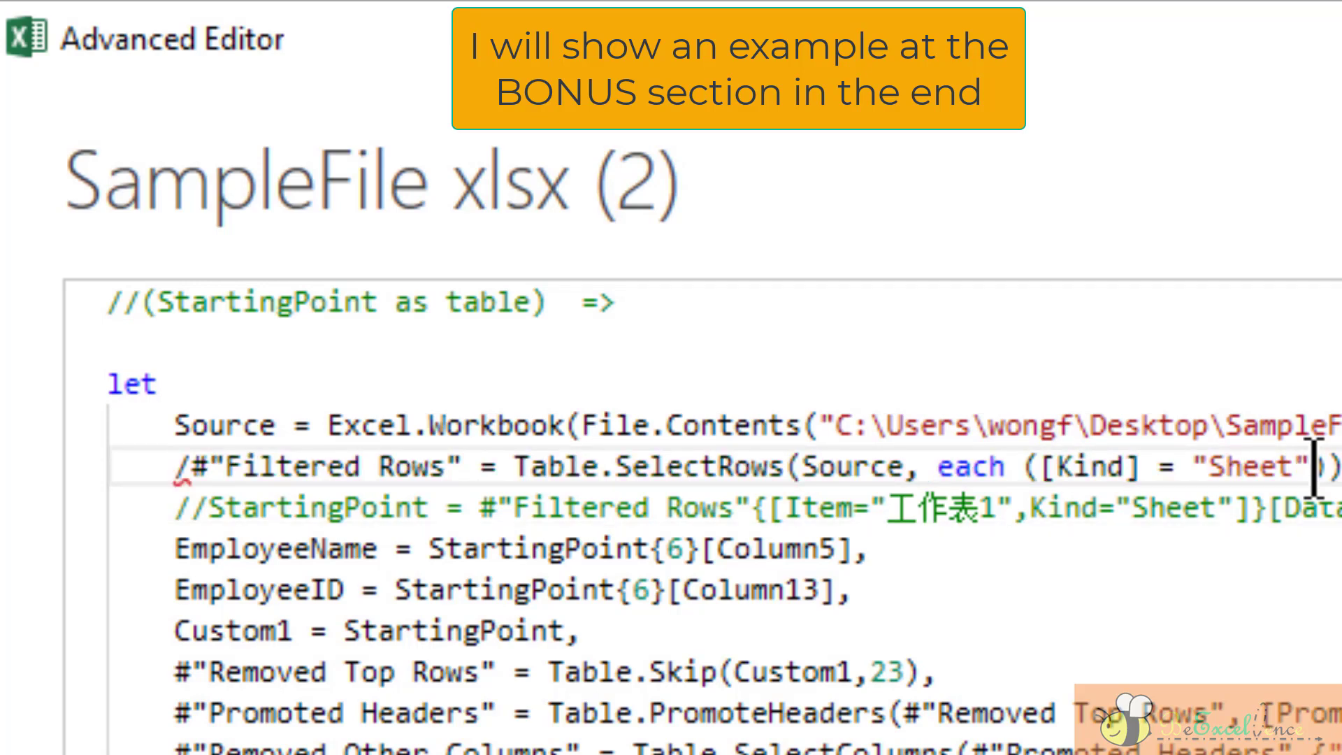
{"action": "key", "text": "Delete"}
{"action": "key", "text": "Down"}
{"action": "key", "text": "Down"}
{"action": "key", "text": "Up"}
{"action": "key", "text": "Delete"}
{"action": "key", "text": "Delete"}
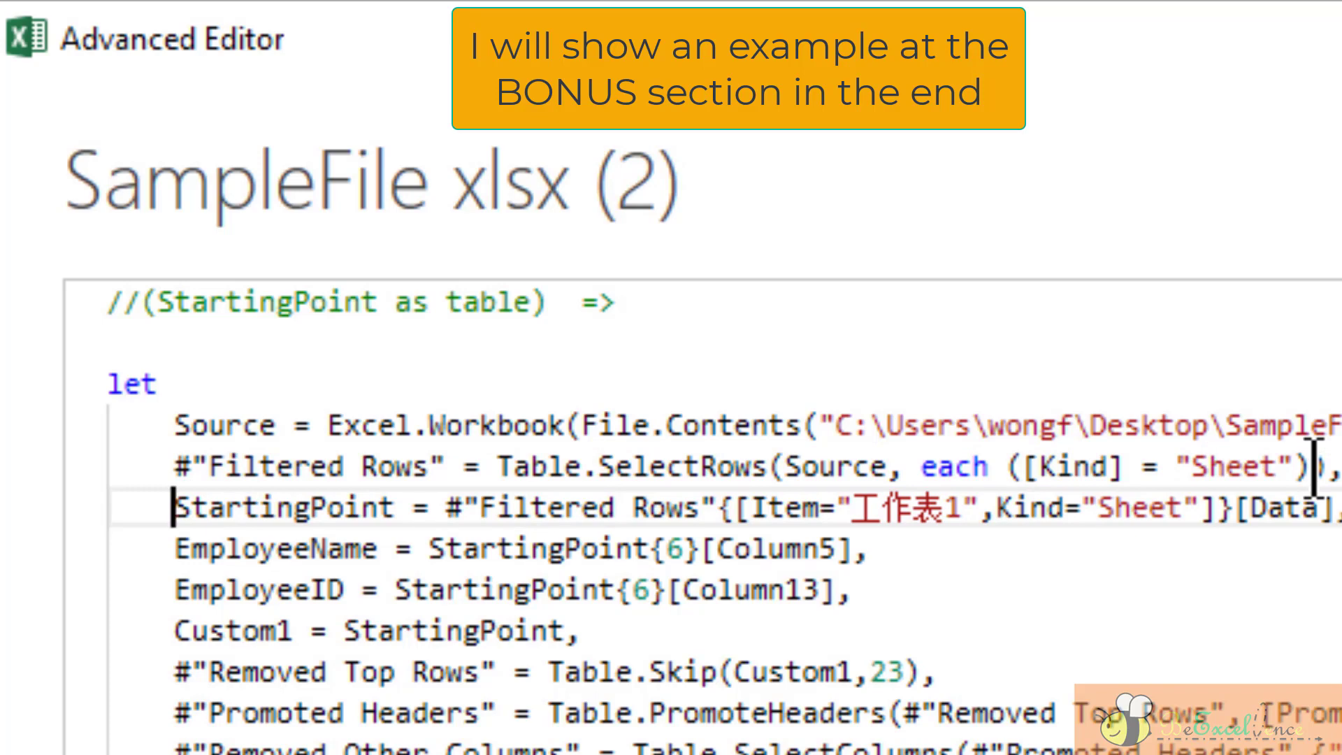
Re-comment Filtered Rows, StartingPoint and Source, and uncomment the (StartingPoint as table) => header
{"action": "key", "text": "Up"}
{"action": "type", "text": "//"}
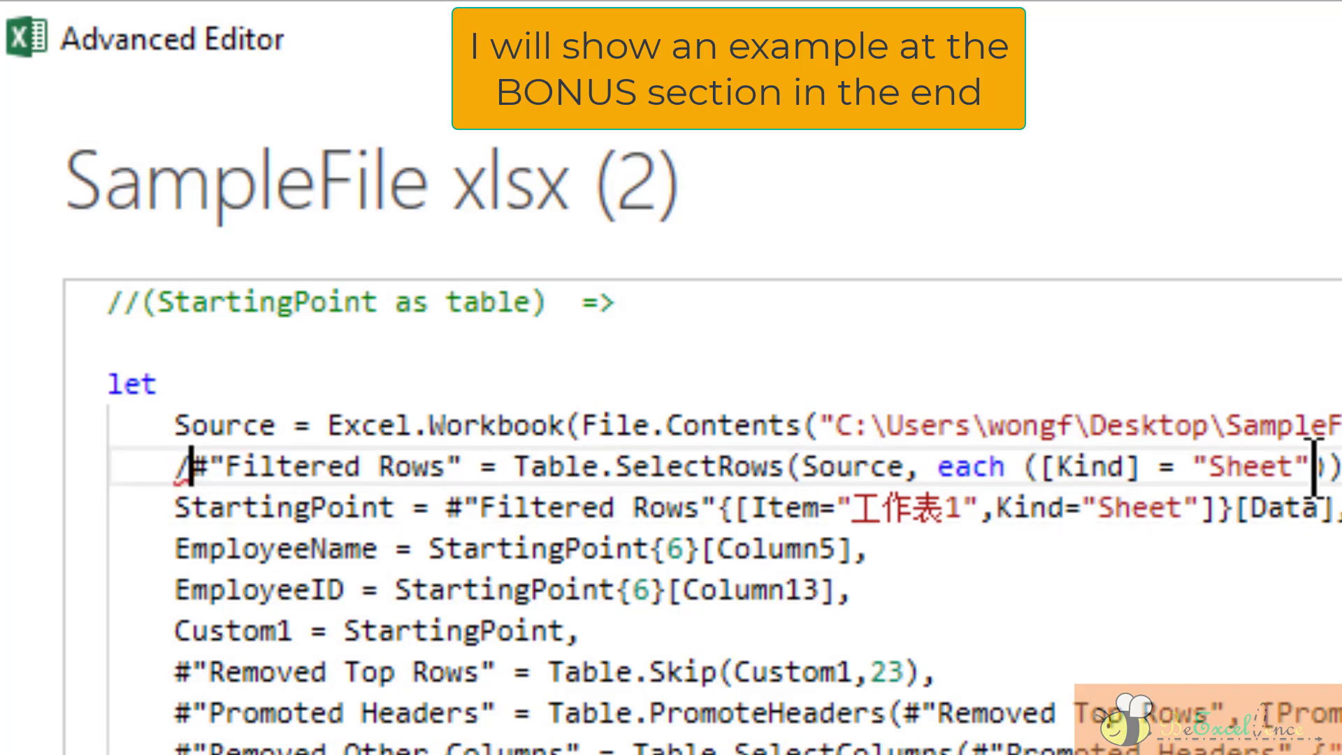
{"action": "key", "text": "Left"}
{"action": "key", "text": "Down"}
{"action": "key", "text": "Left"}
{"action": "type", "text": "//"}
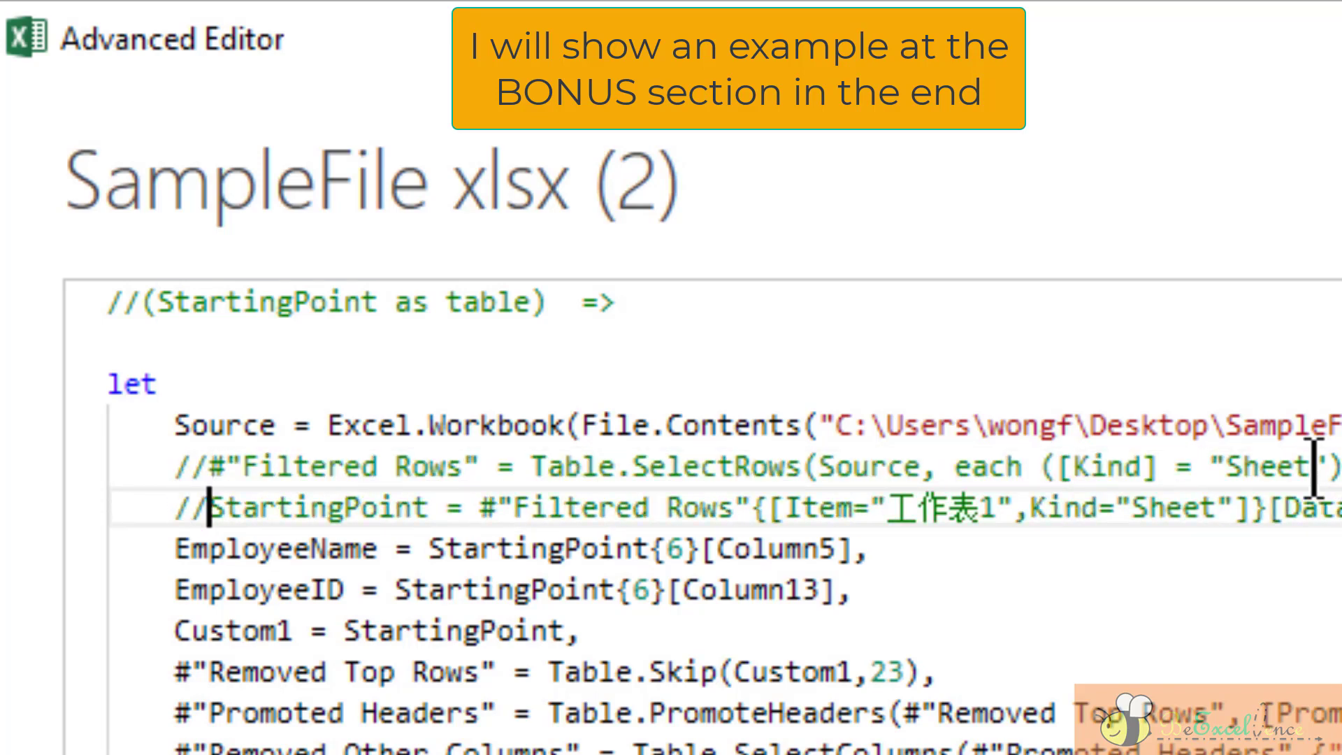
{"action": "key", "text": "Up"}
{"action": "type", "text": "//"}
{"action": "key", "text": "Up"}
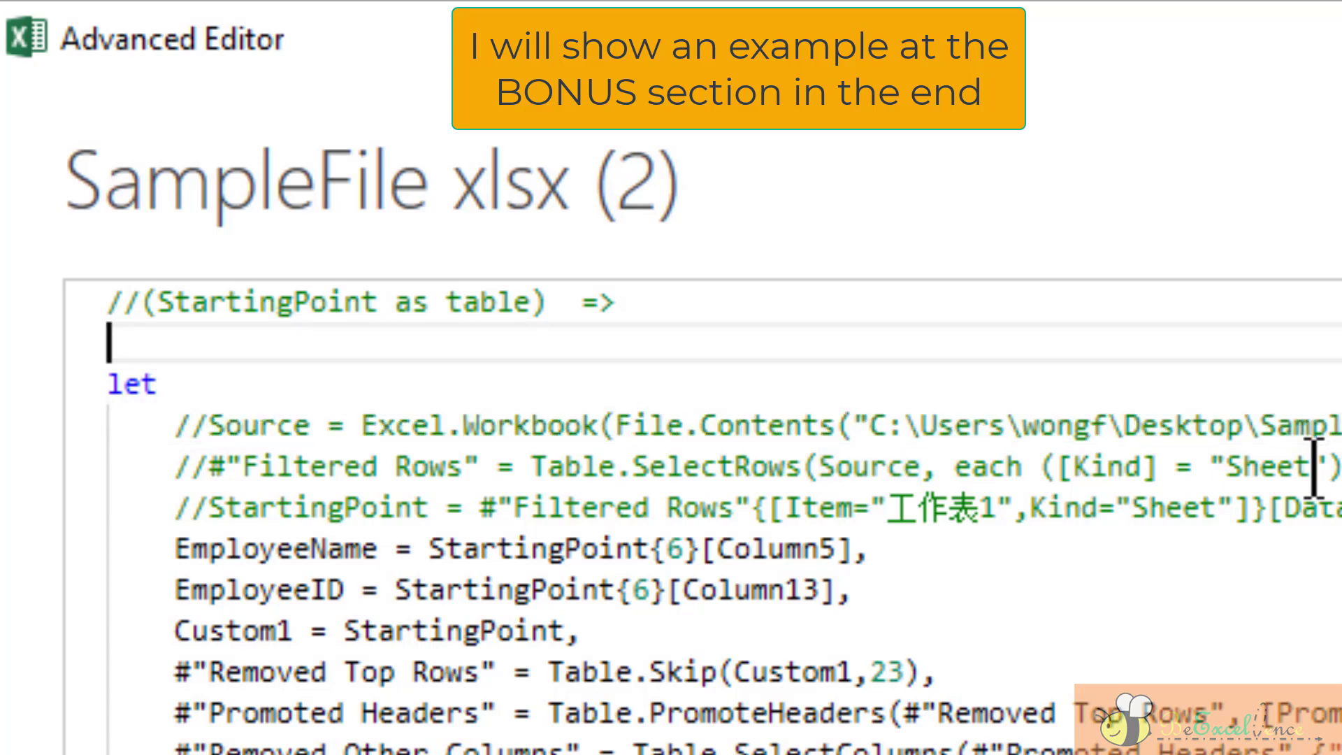
{"action": "key", "text": "Up"}
{"action": "key", "text": "Left"}
{"action": "key", "text": "Left"}
{"action": "key", "text": "Left"}
{"action": "key", "text": "Left"}
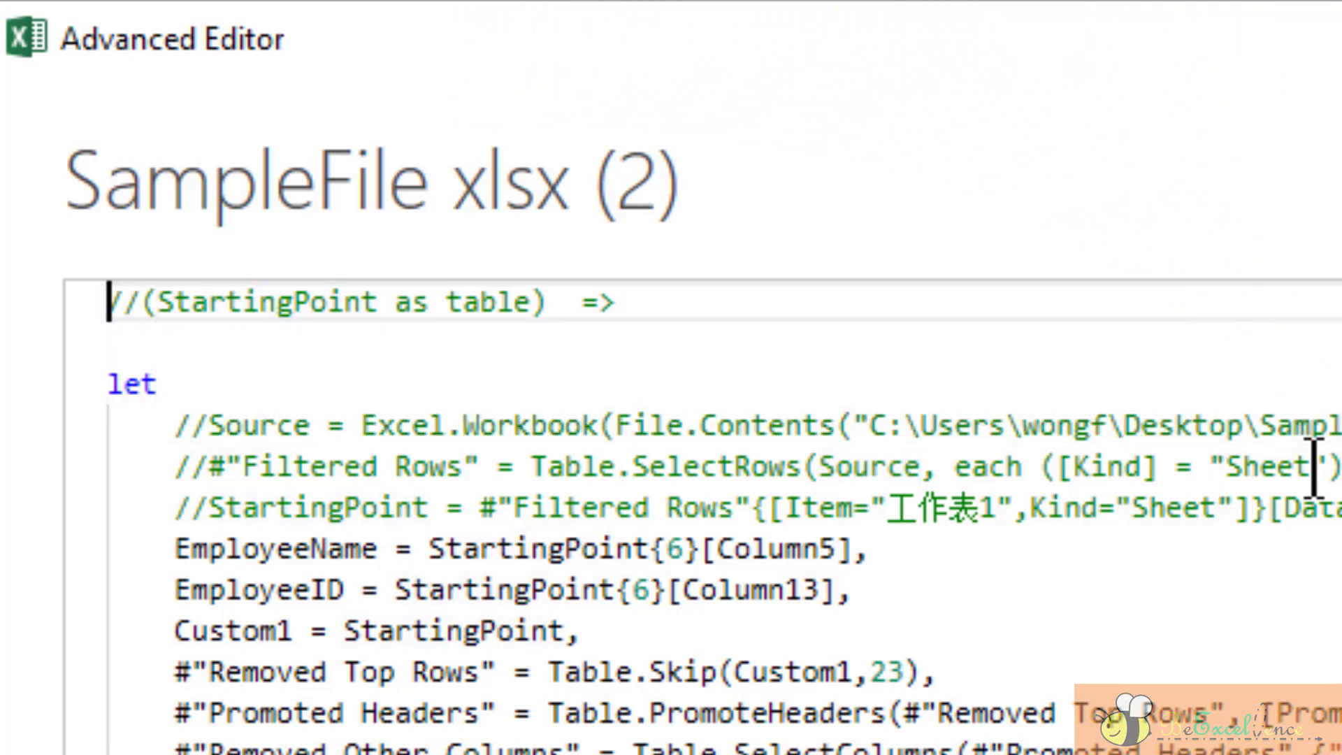
{"action": "key", "text": "Delete"}
{"action": "key", "text": "Delete"}
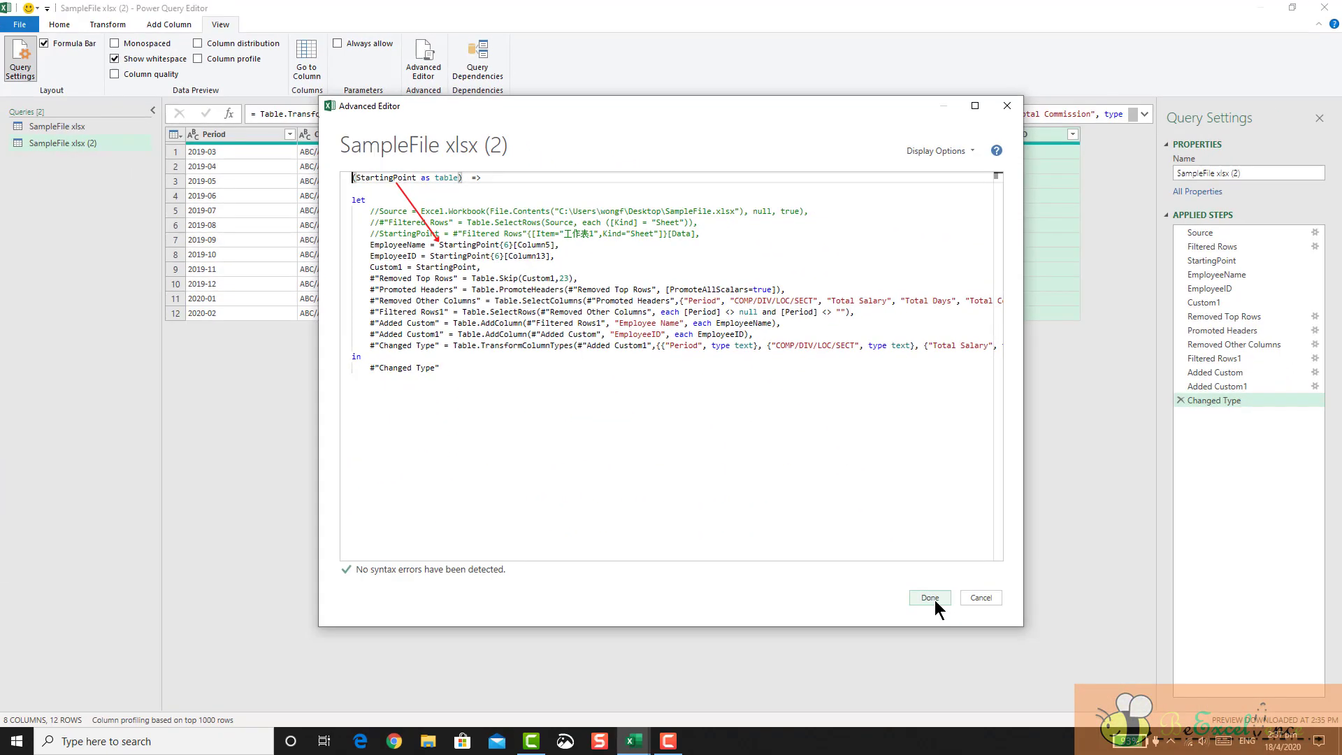
Save the function code and rename the query FnTrasnfromSheet
{"action": "left_click", "coordinate": [930, 598]}
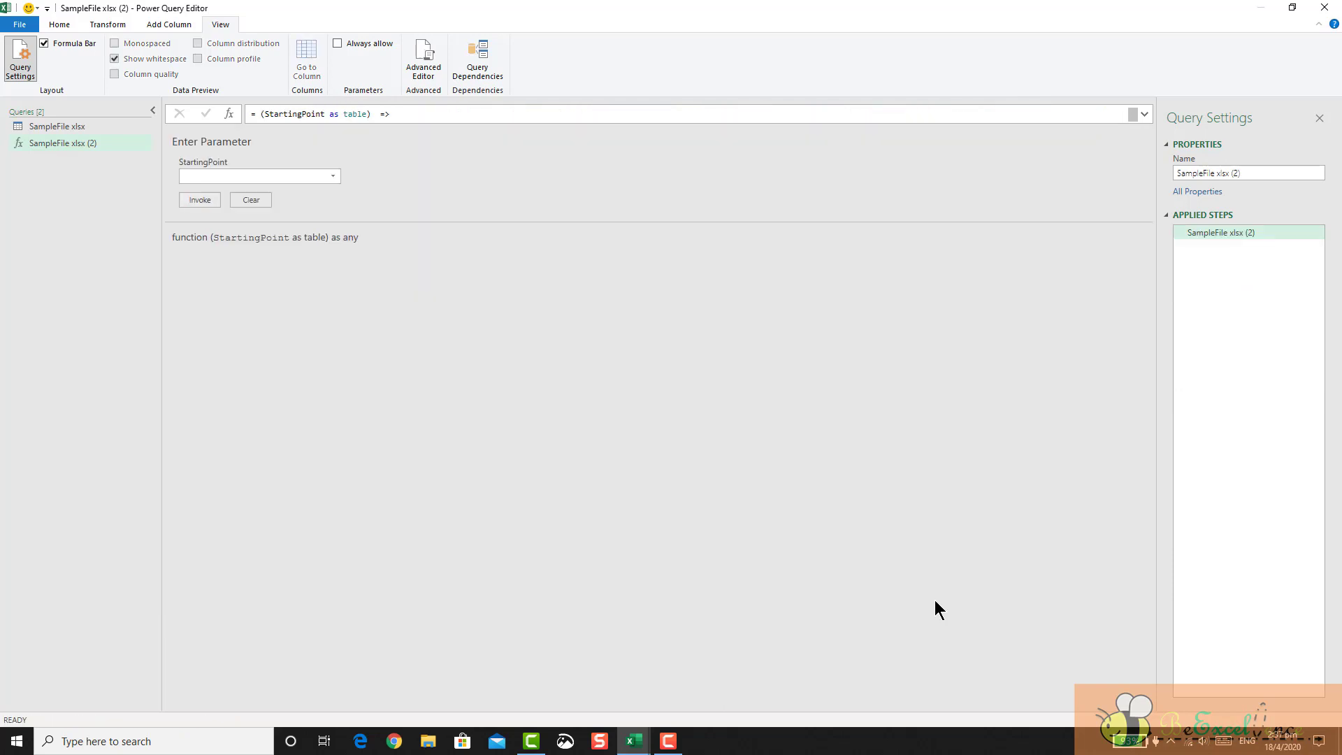
{"action": "left_click_drag", "start_coordinate": [1298, 171], "coordinate": [1217, 173]}
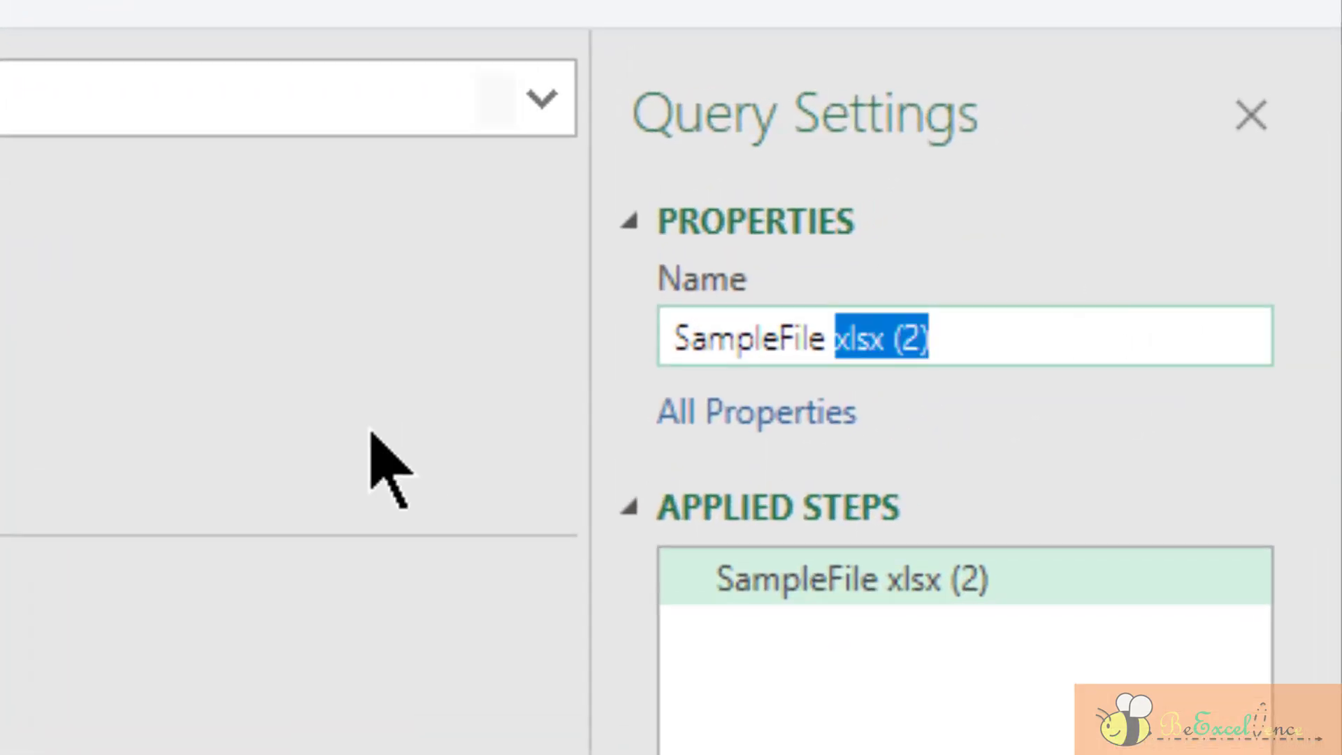
{"action": "left_click_drag", "start_coordinate": [372, 435], "coordinate": [369, 435]}
{"action": "type", "text": "Fn"}
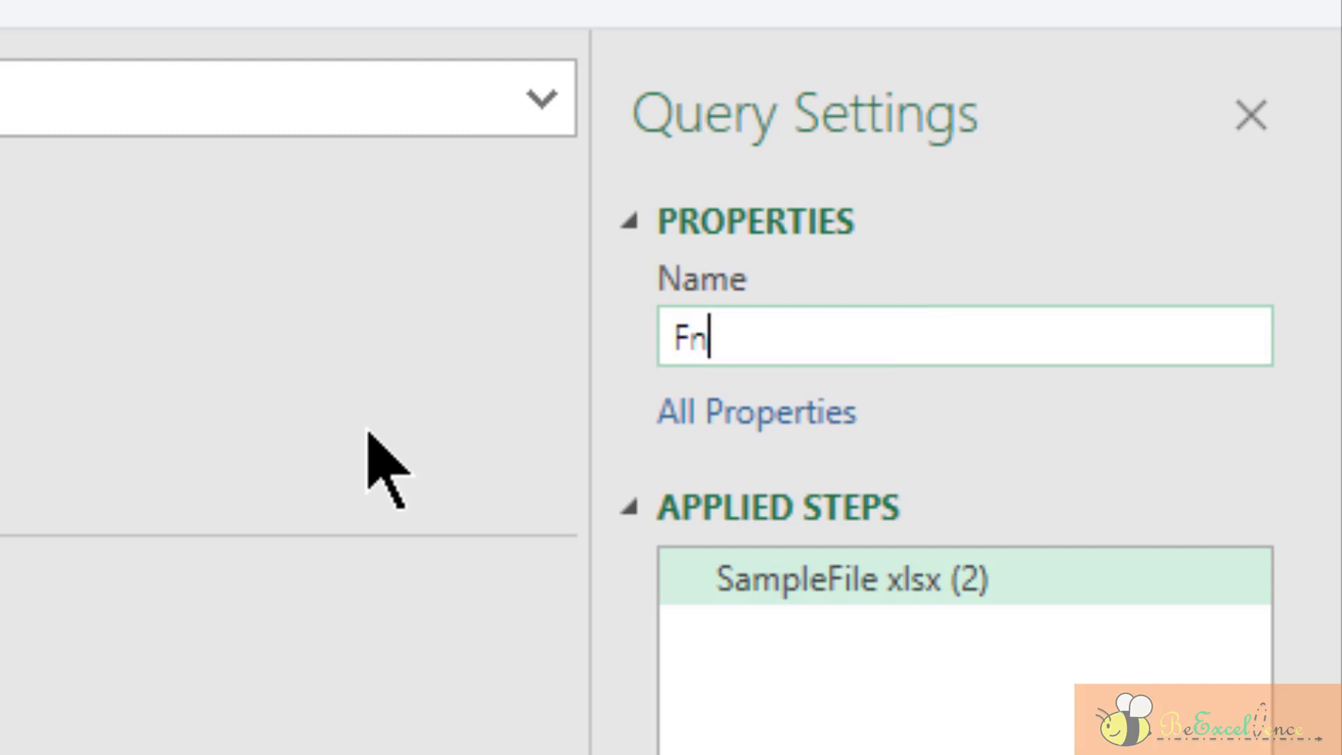
{"action": "type", "text": "Trasn"}
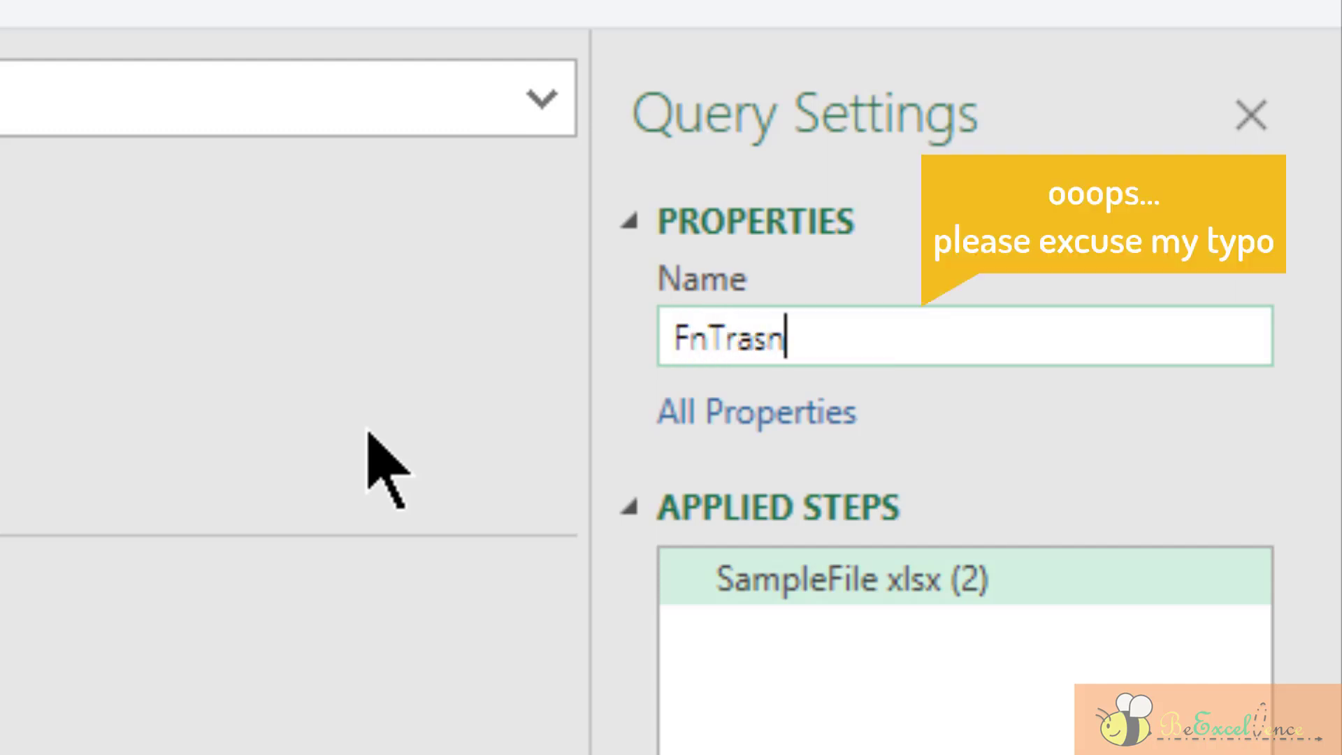
{"action": "type", "text": "fromSheet"}
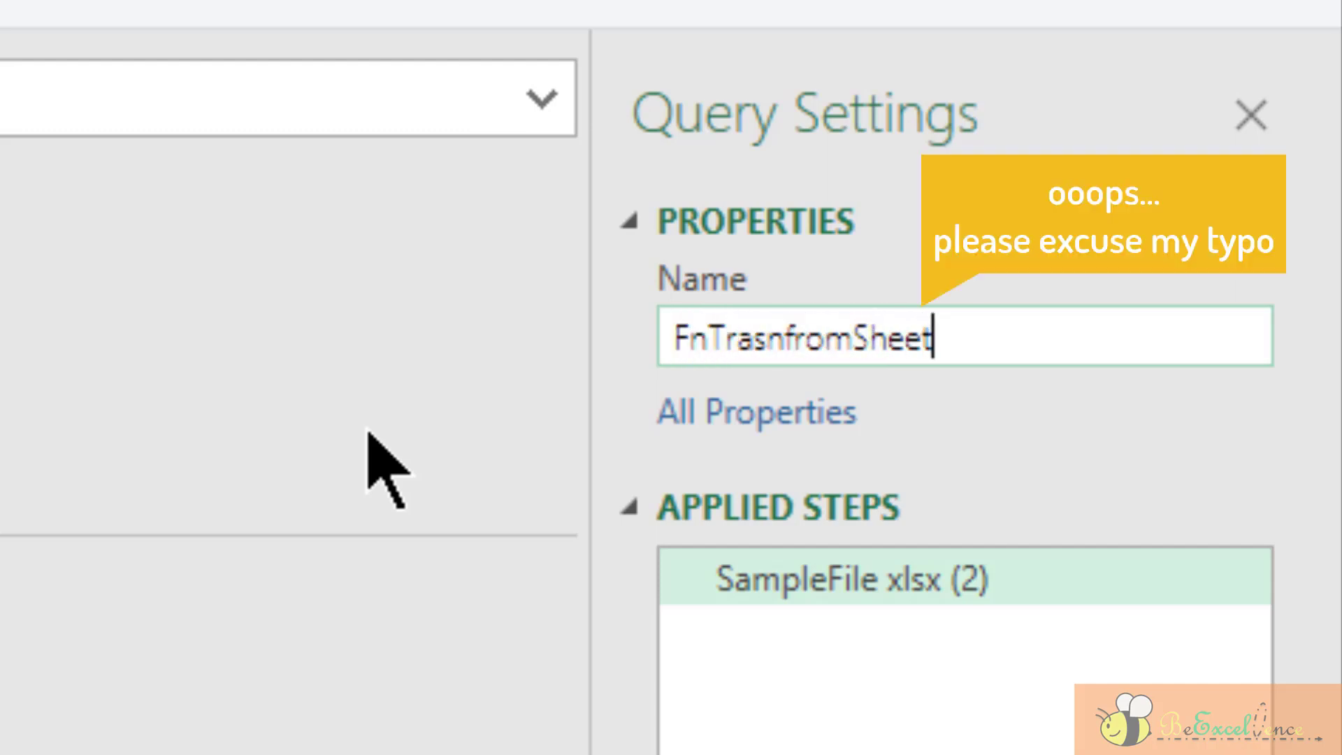
{"action": "key", "text": "Return"}
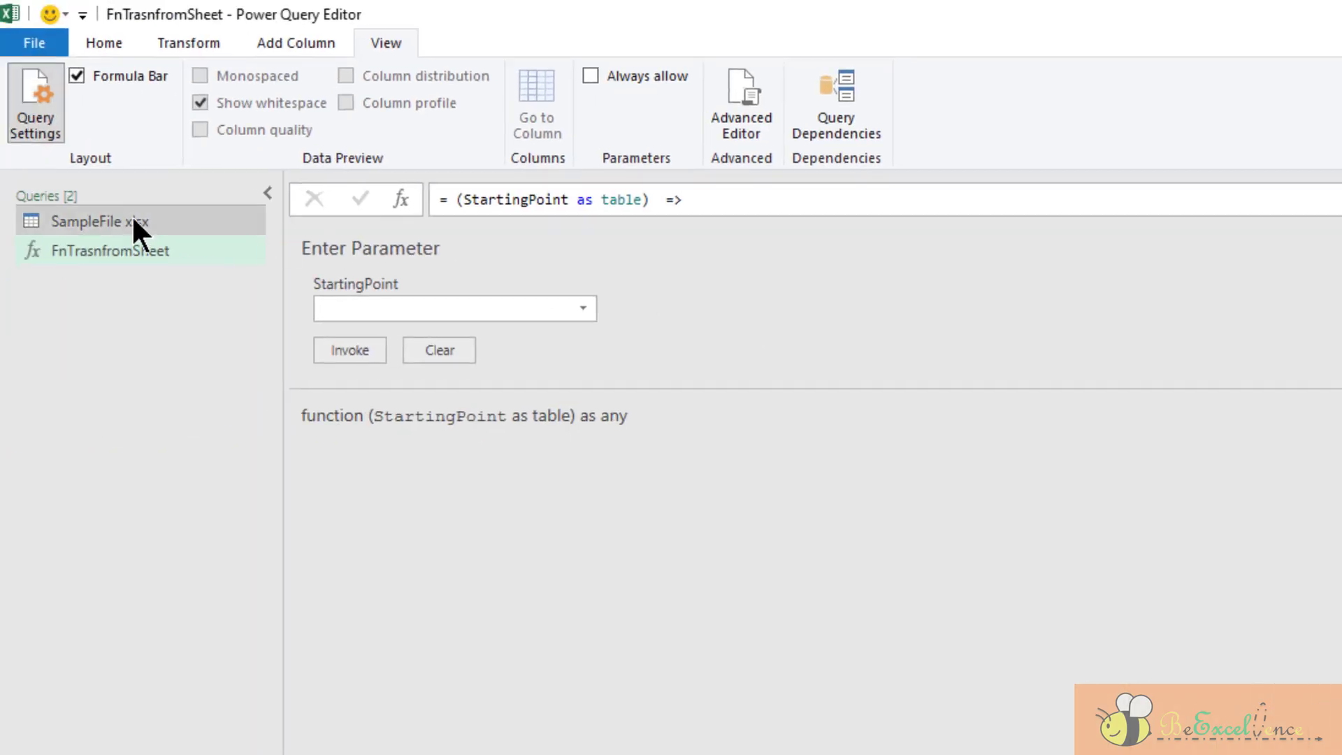
Return to the SampleFile xlsx query and select its Data column of ten sheet tables
{"action": "left_click", "coordinate": [133, 219]}
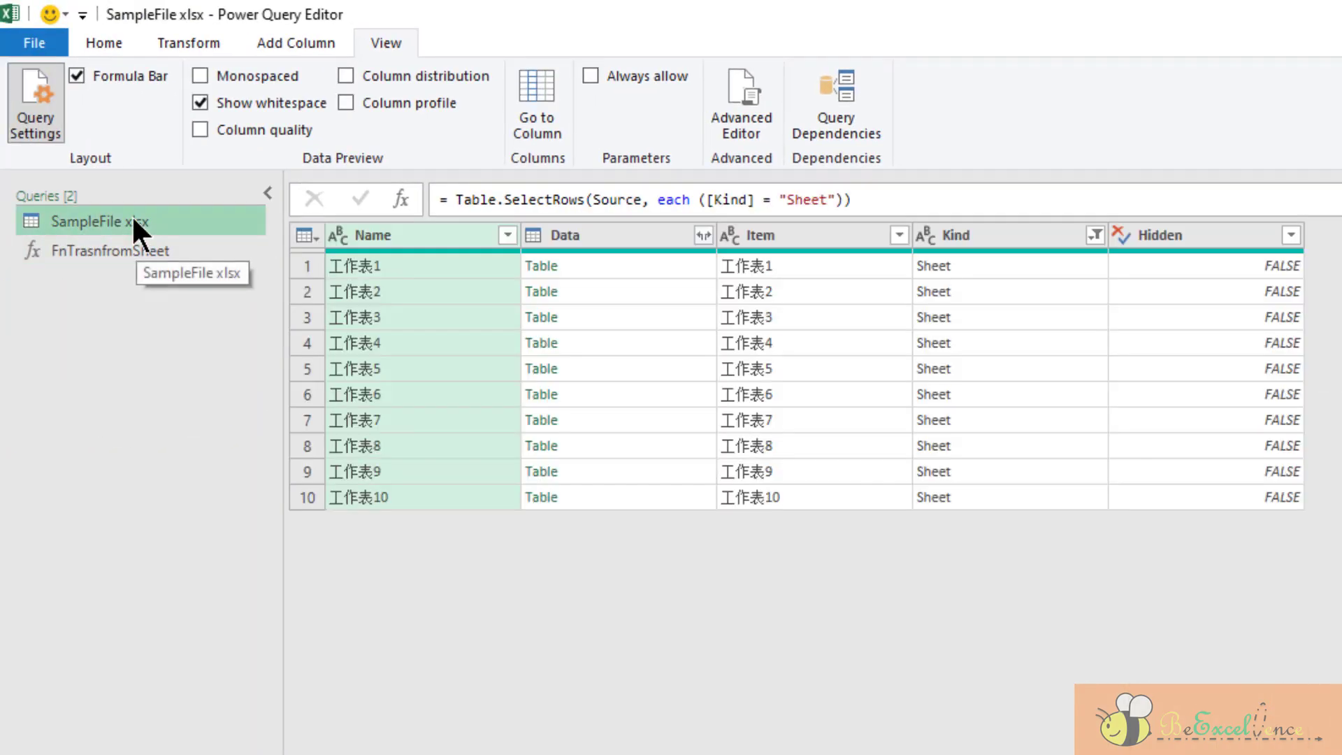
{"action": "left_click", "coordinate": [629, 238]}
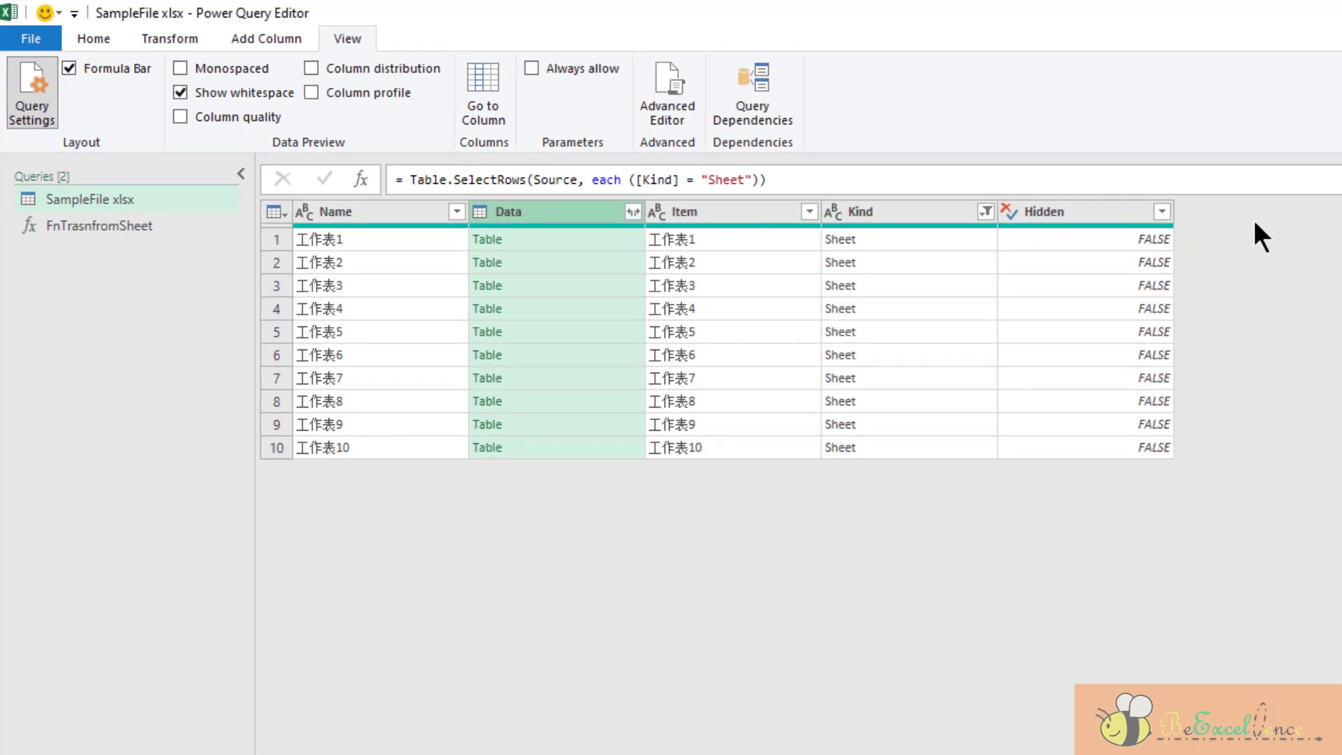
{"action": "left_click", "coordinate": [260, 35]}
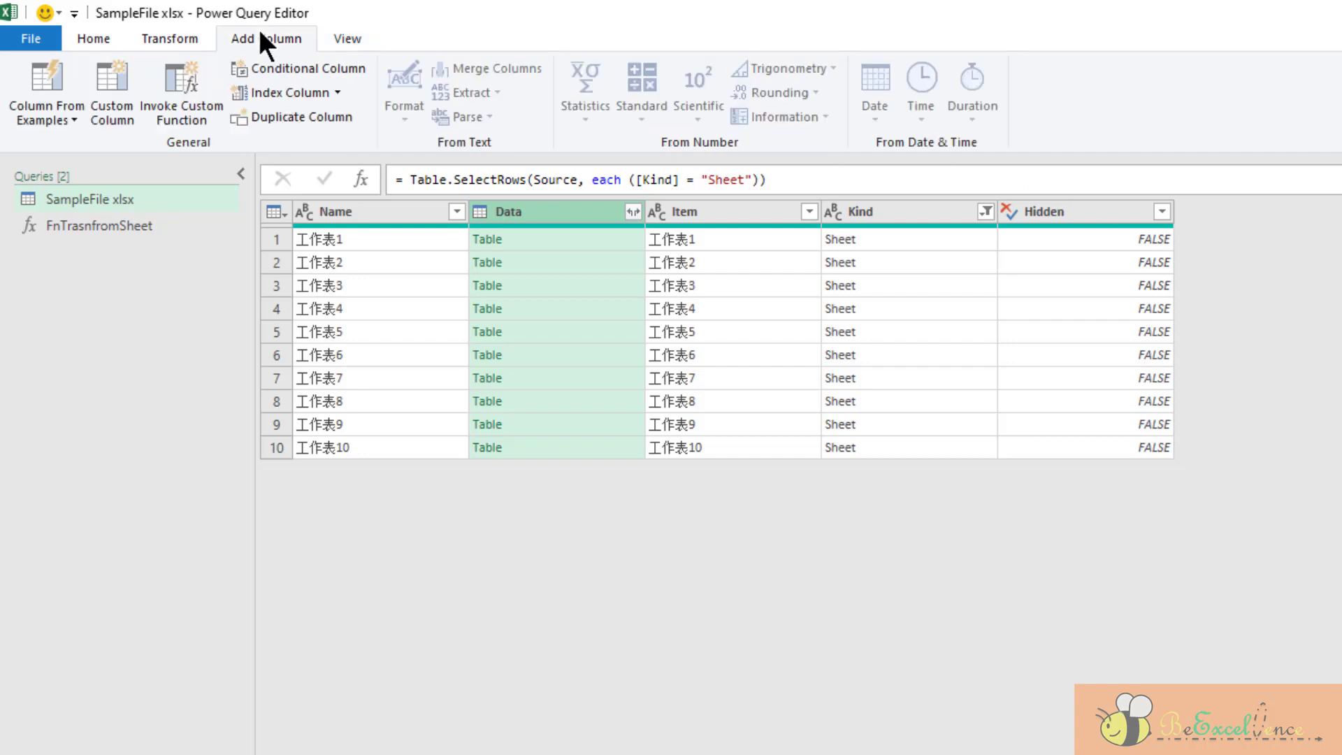
Invoke FnTrasnfromSheet on each row with StartingPoint = Data, adding an FnTrasnfromSheet column
{"action": "left_click", "coordinate": [208, 81]}
{"action": "left_click", "coordinate": [774, 552]}
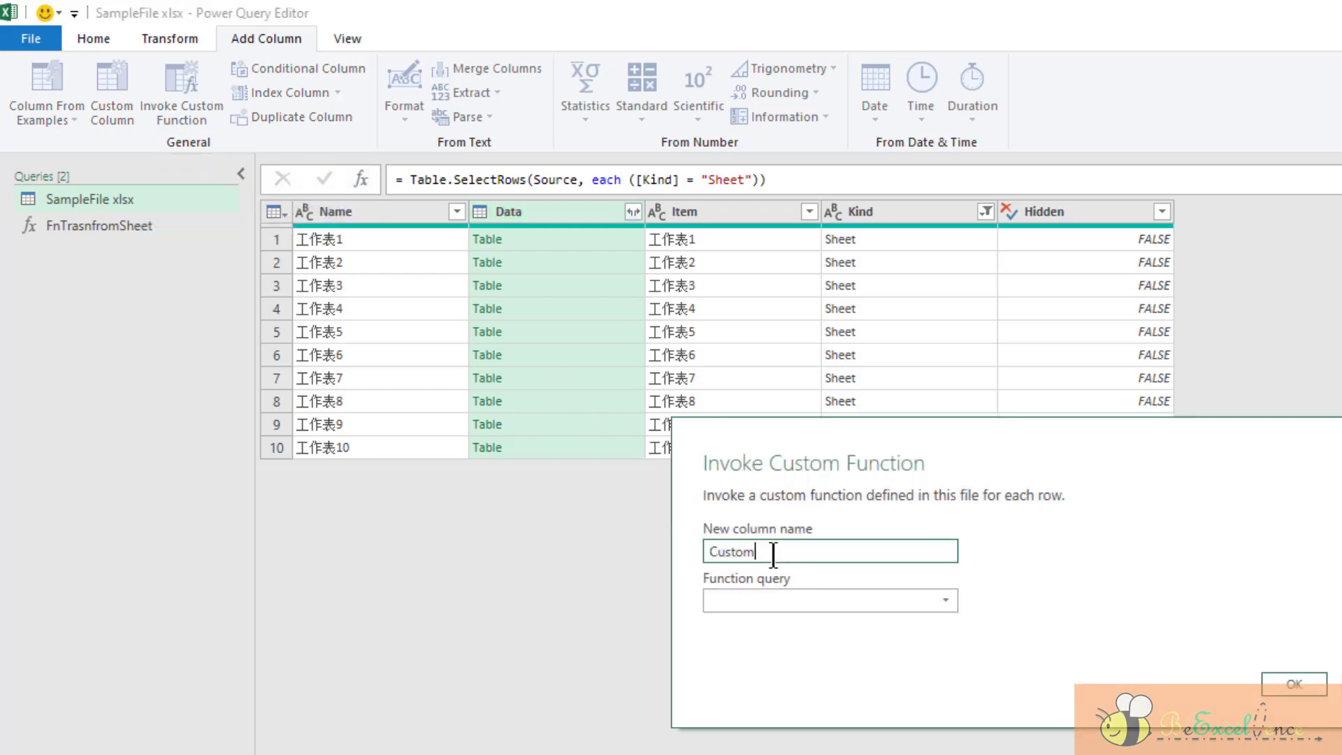
{"action": "left_click", "coordinate": [784, 602]}
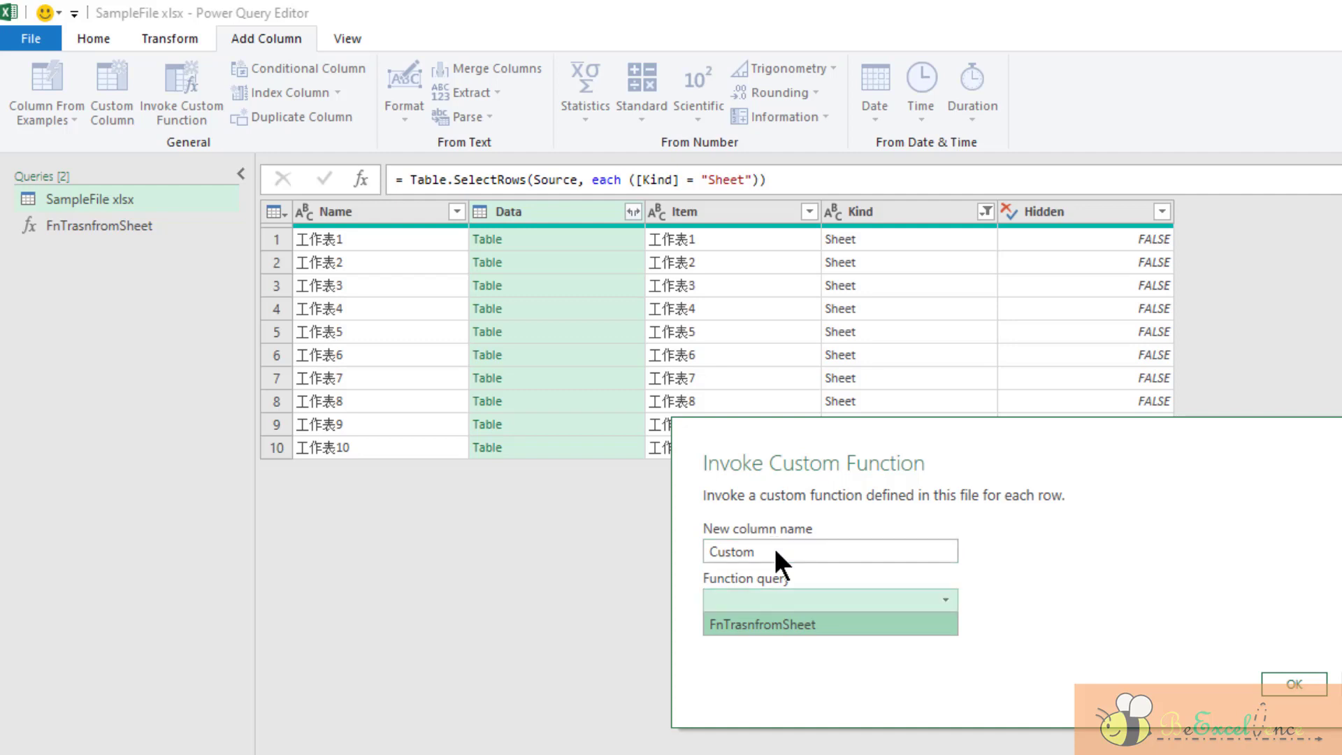
{"action": "left_click", "coordinate": [816, 624]}
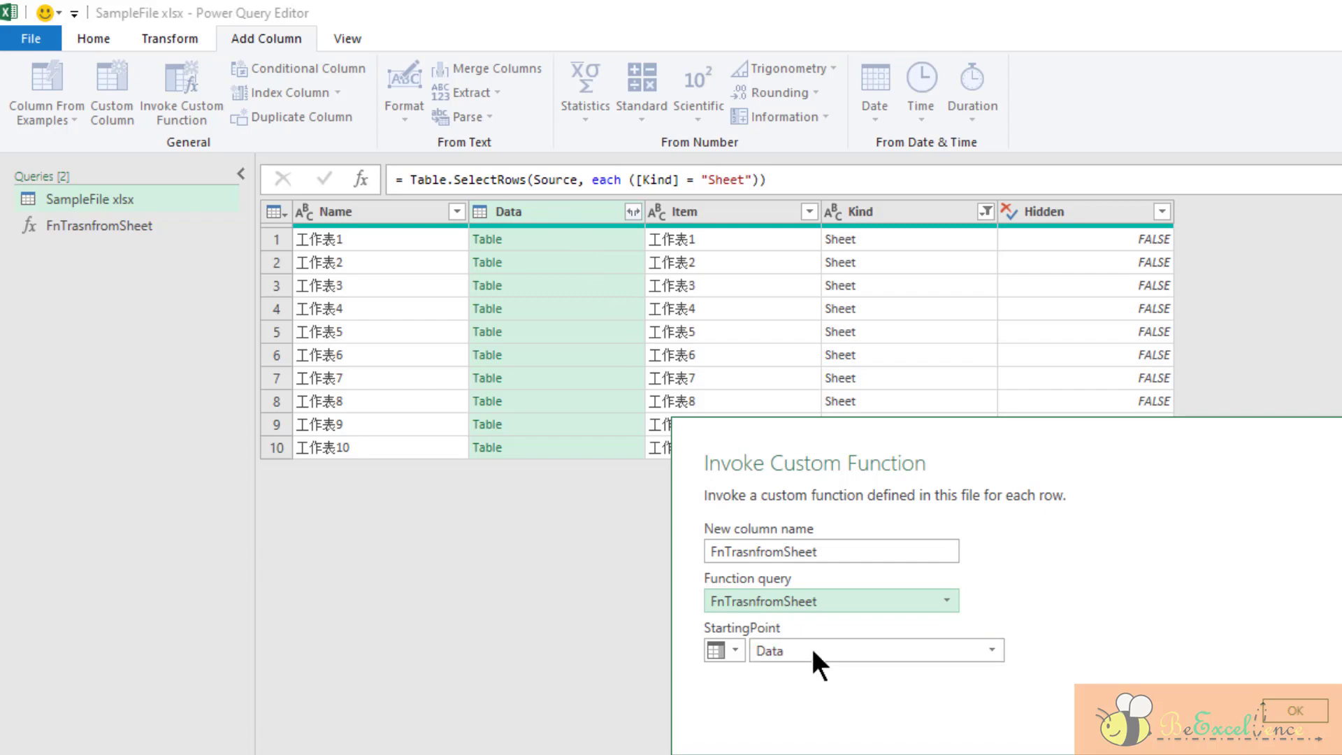
{"action": "left_click", "coordinate": [1297, 707]}
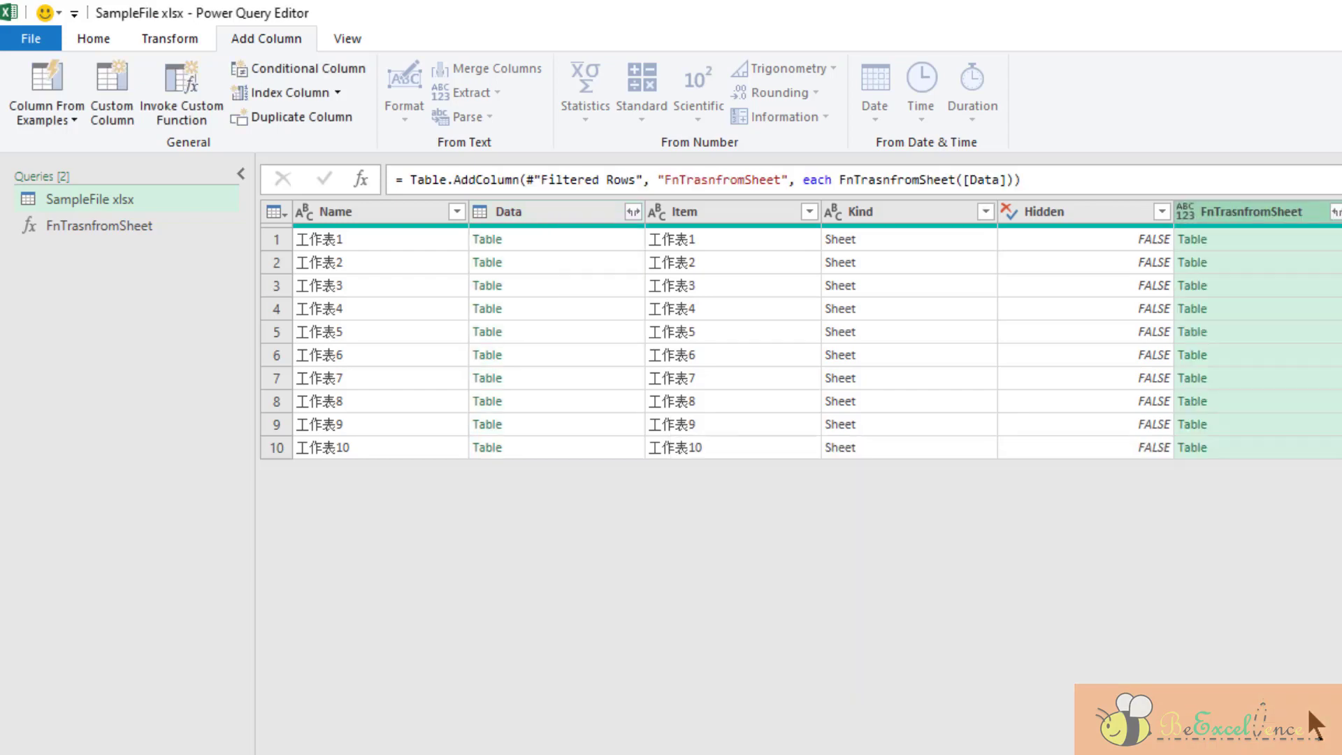
{"action": "left_click", "coordinate": [1259, 241]}
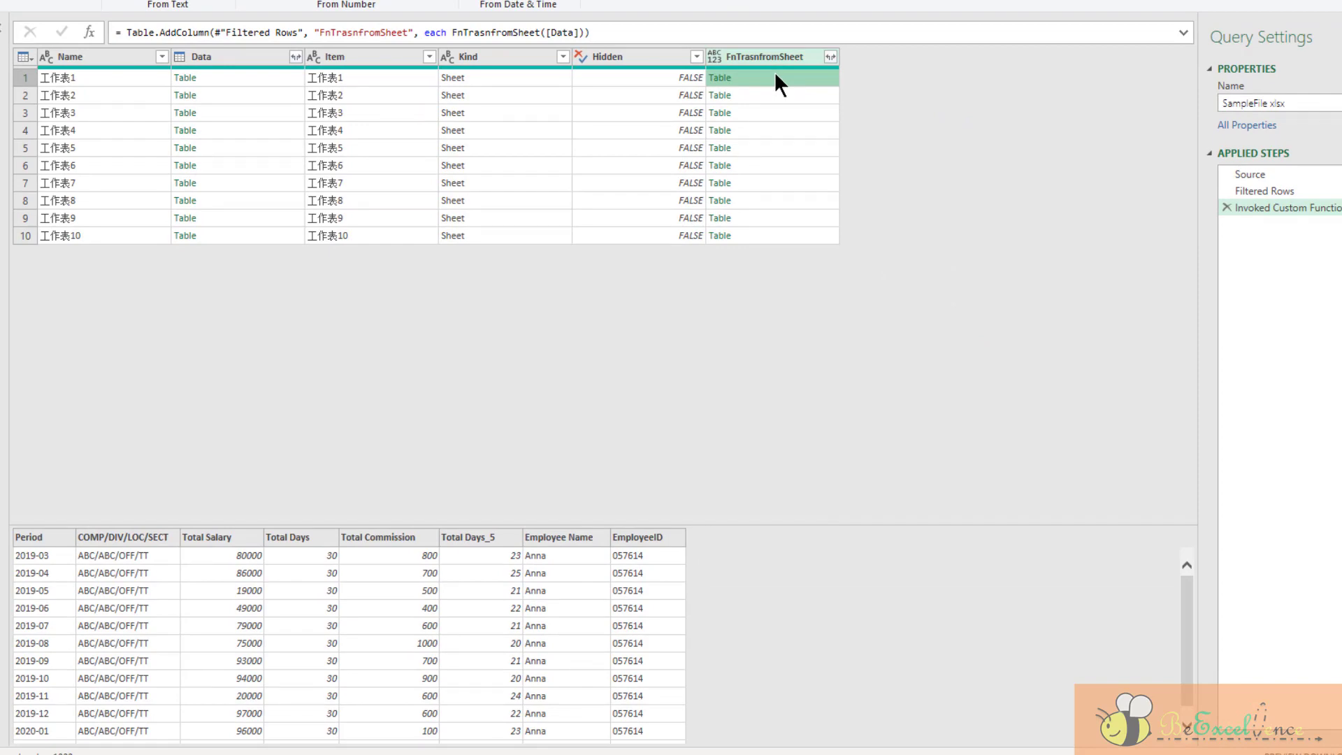
{"action": "left_click", "coordinate": [767, 95]}
{"action": "left_click", "coordinate": [767, 109]}
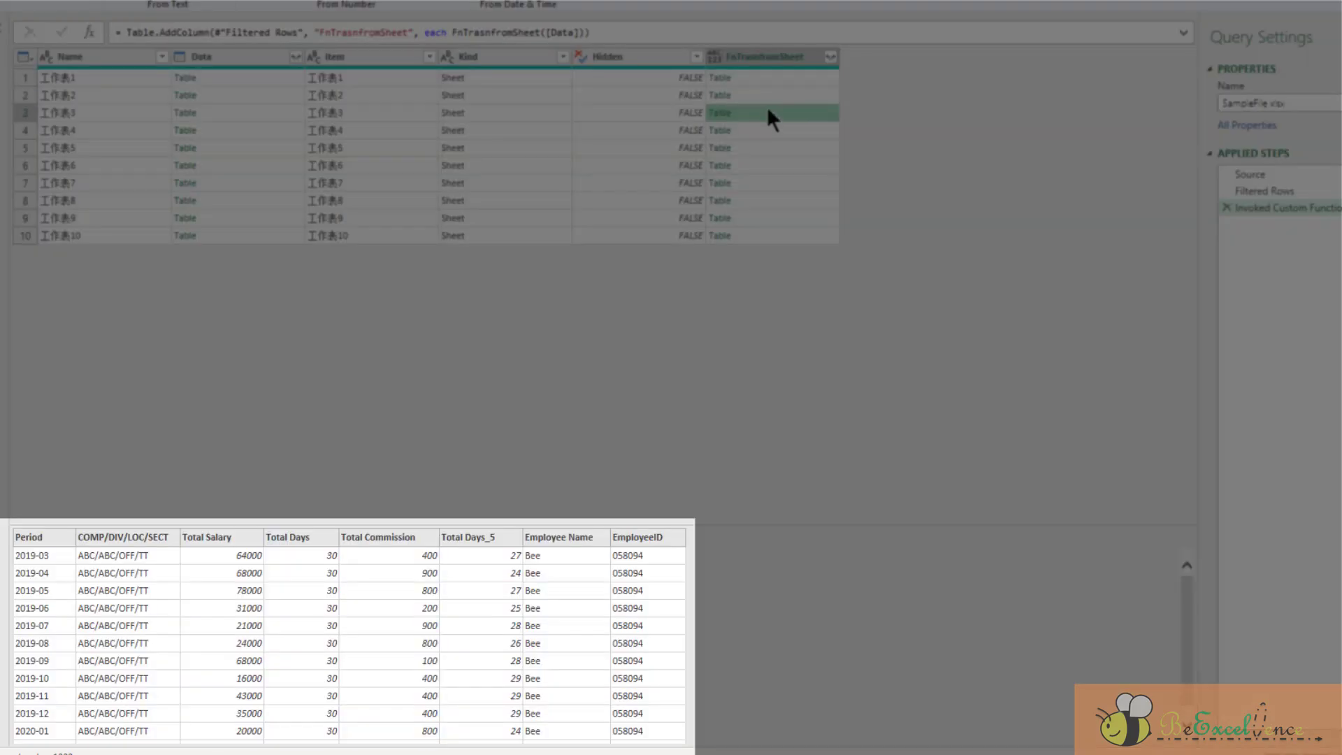
{"action": "left_click", "coordinate": [769, 128]}
{"action": "left_click", "coordinate": [777, 150]}
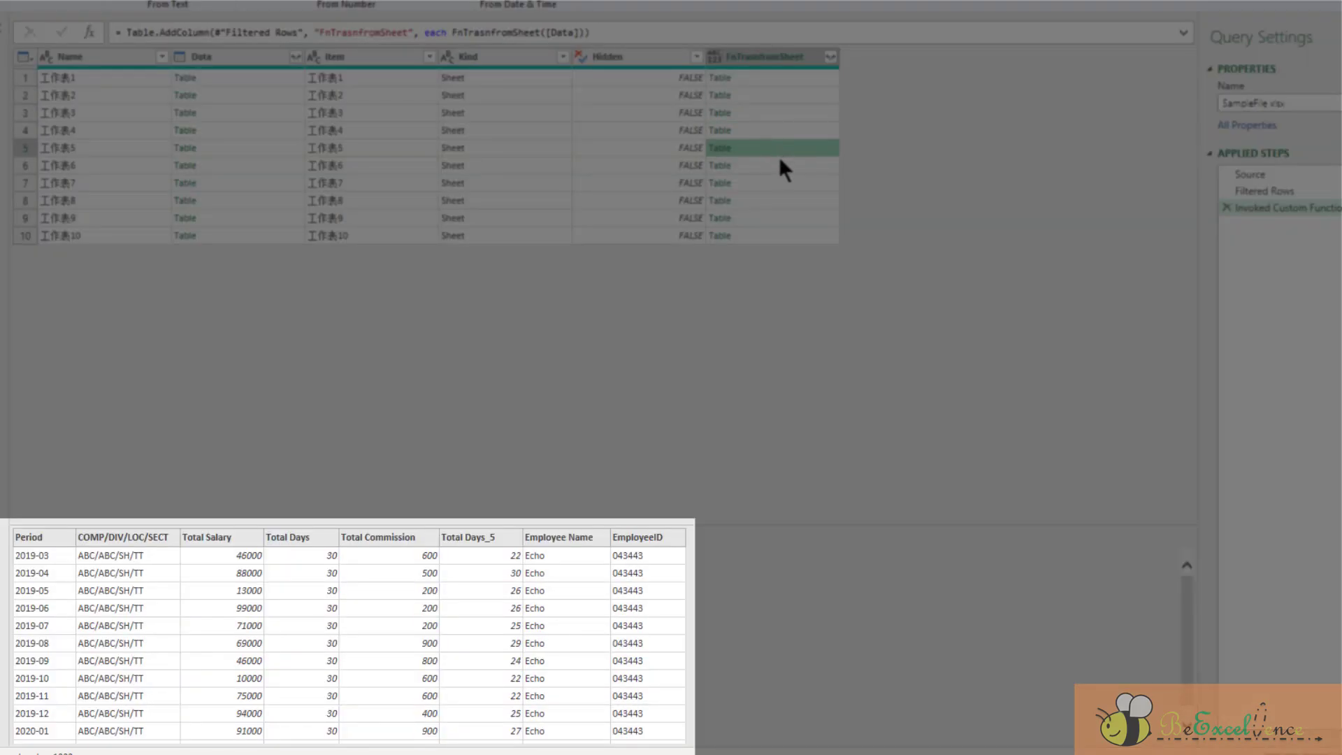
{"action": "left_click", "coordinate": [779, 162]}
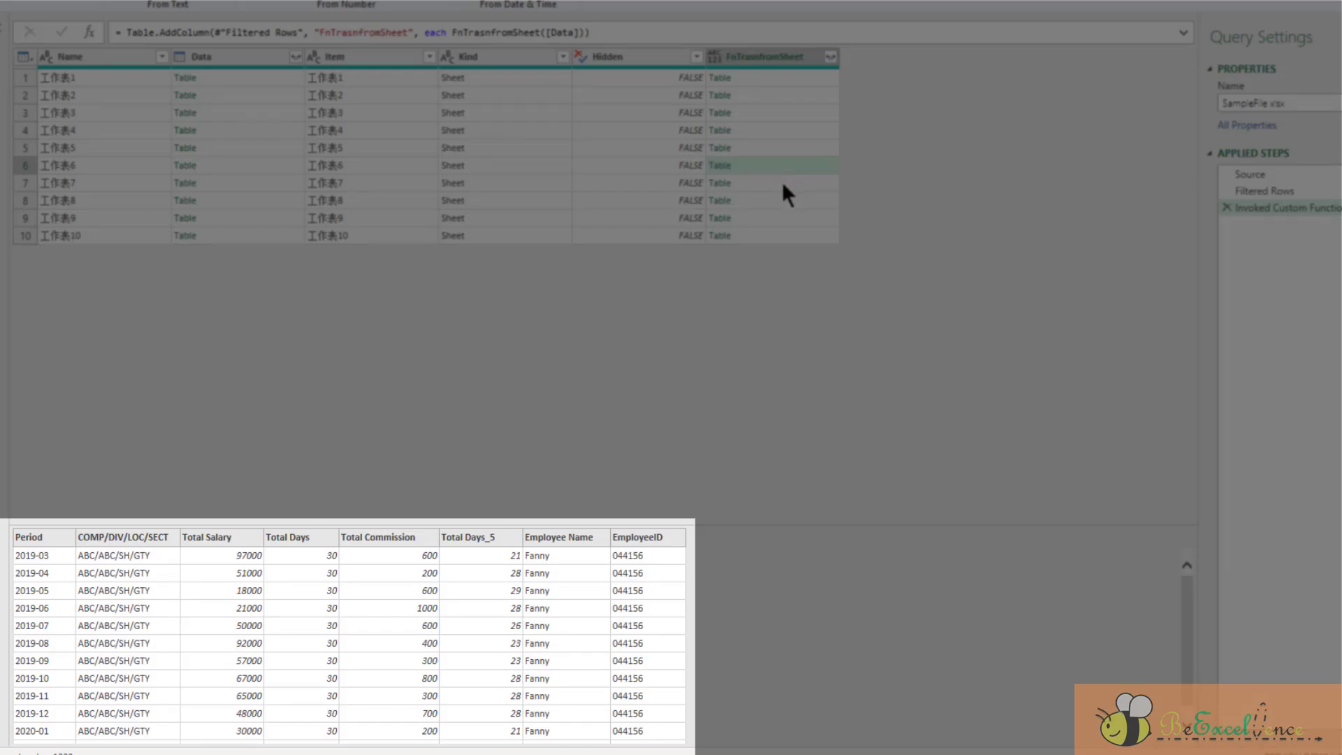
{"action": "left_click", "coordinate": [781, 182]}
{"action": "left_click", "coordinate": [782, 201]}
{"action": "left_click", "coordinate": [783, 214]}
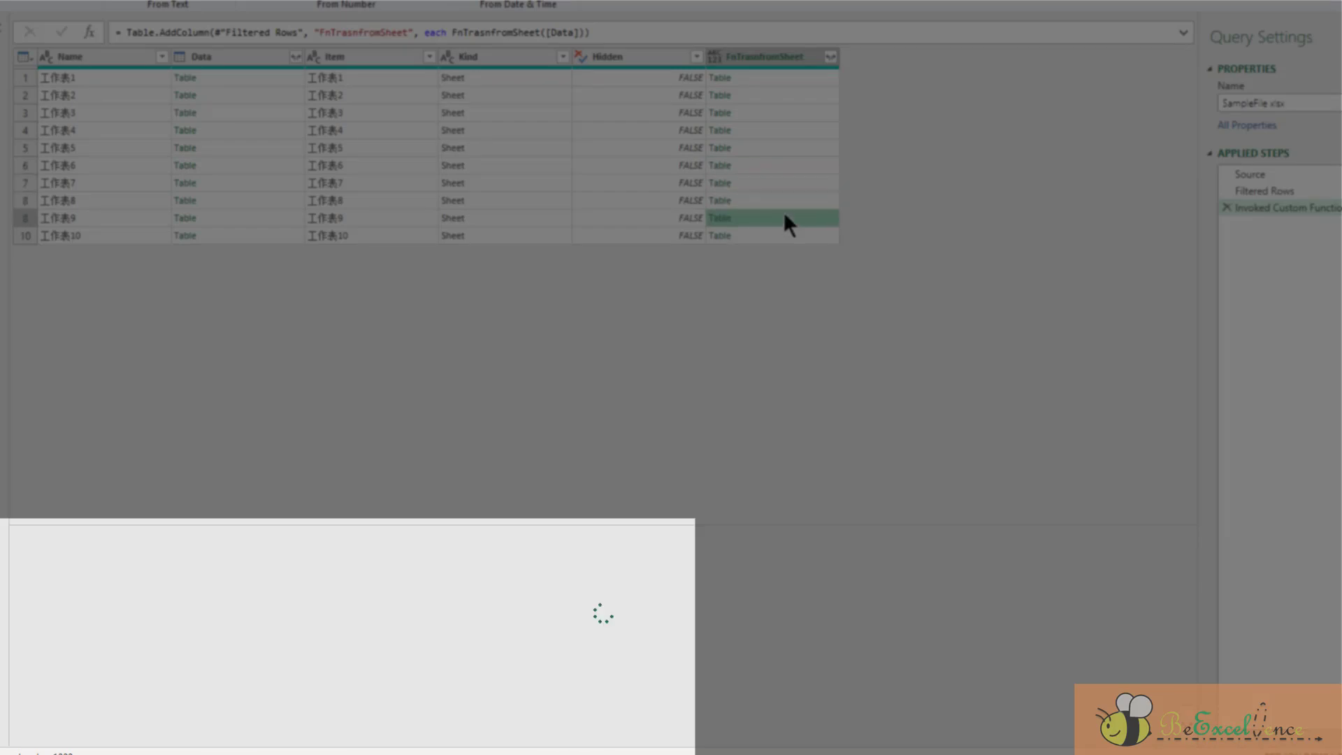
{"action": "left_click", "coordinate": [785, 229]}
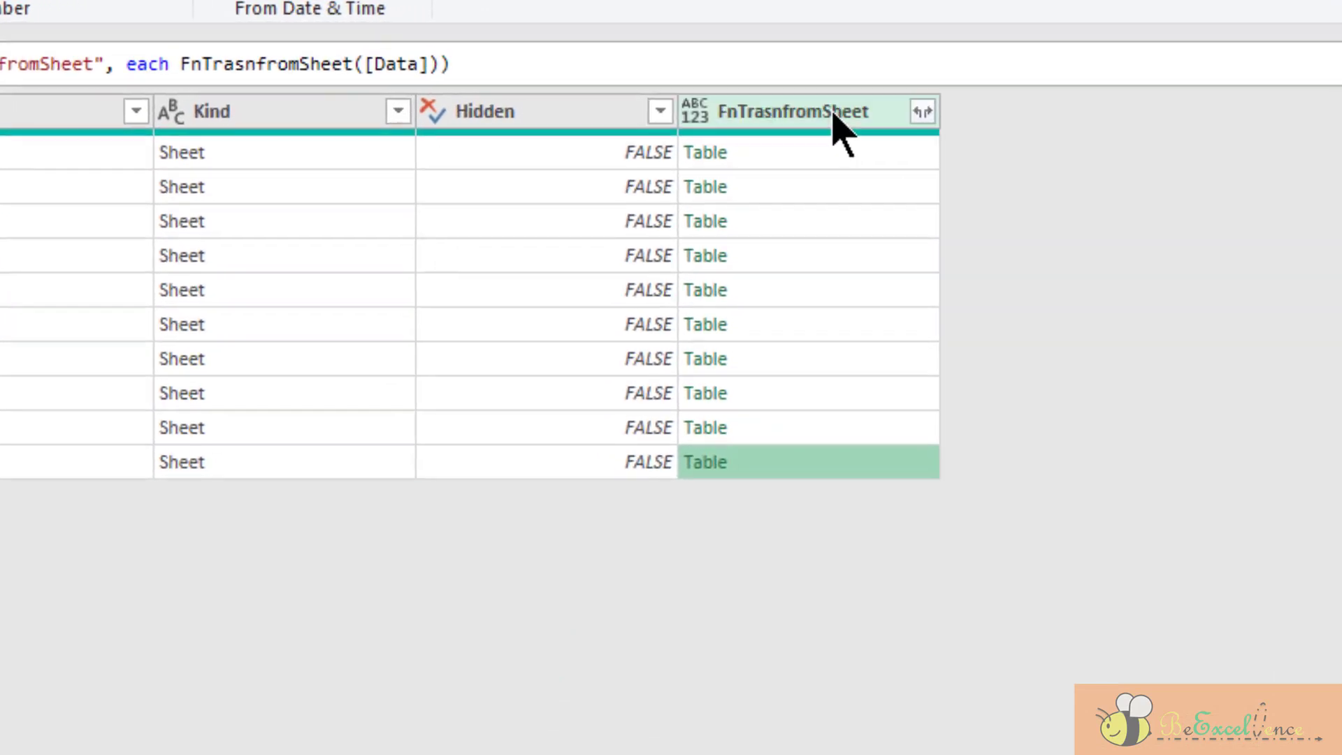
{"action": "left_click", "coordinate": [802, 77]}
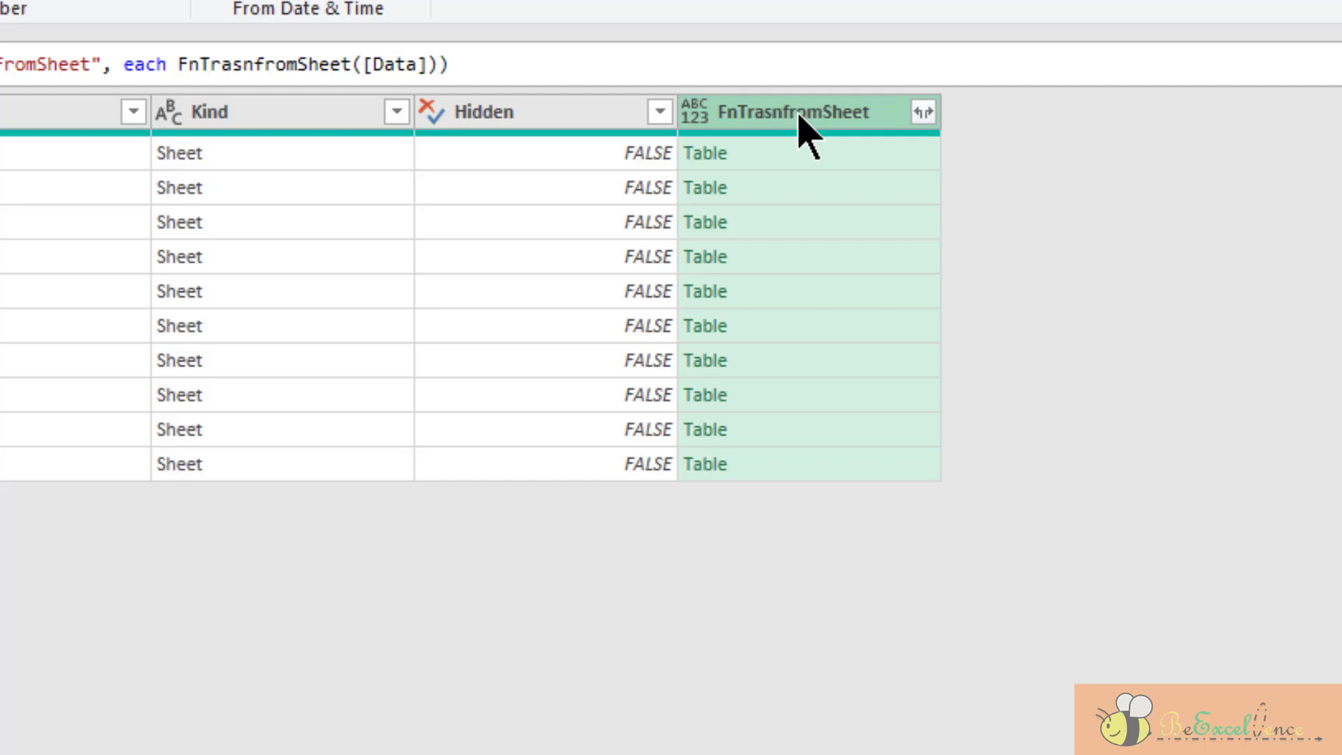
Drill down the FnTrasnfromSheet column to a list of tables and wrap a new step in Table.Combine()
{"action": "right_click", "coordinate": [803, 126]}
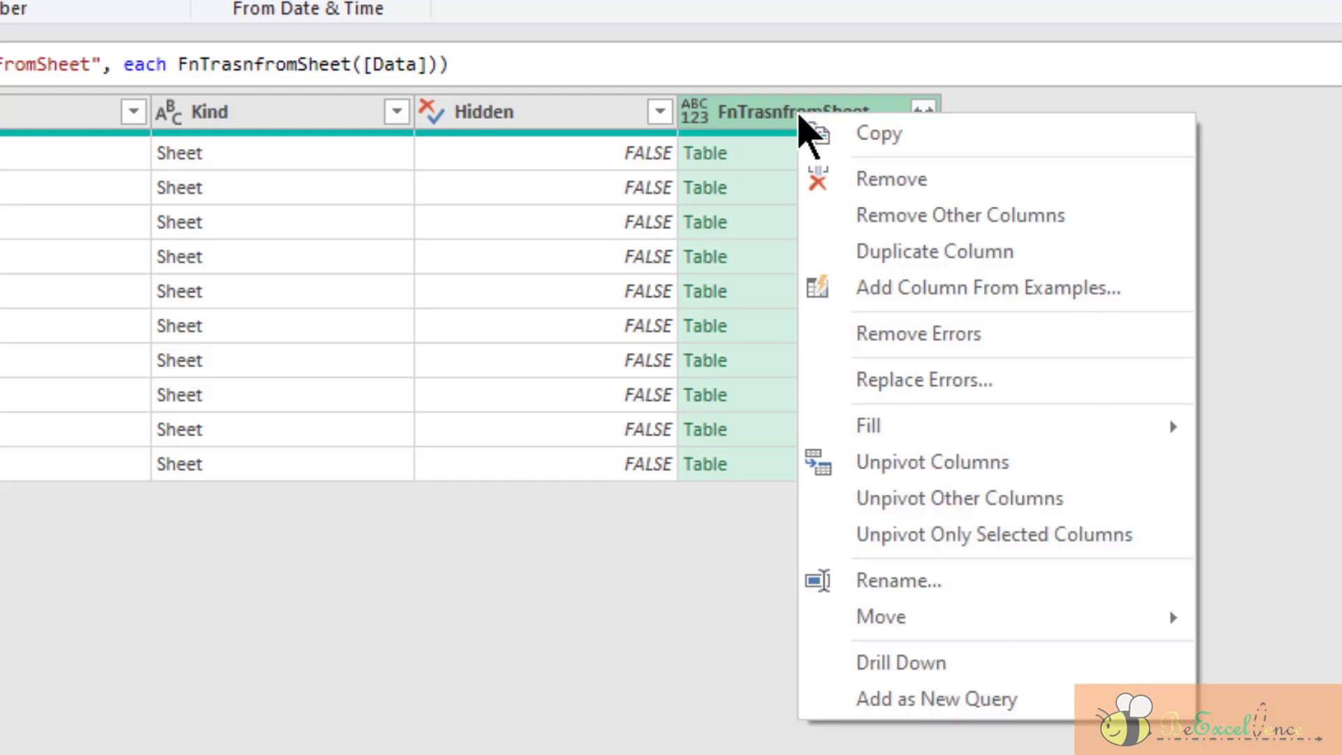
{"action": "left_click", "coordinate": [967, 664]}
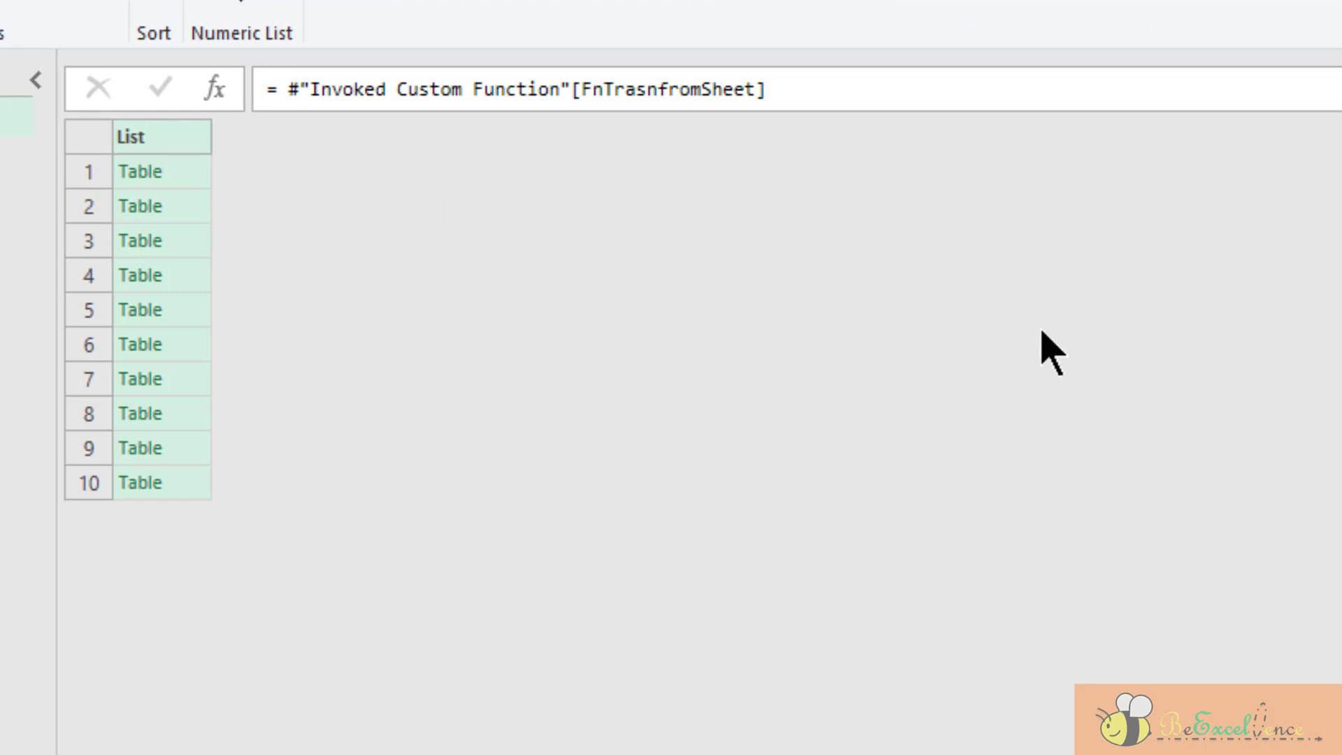
{"action": "left_click", "coordinate": [215, 89]}
{"action": "left_click", "coordinate": [286, 89]}
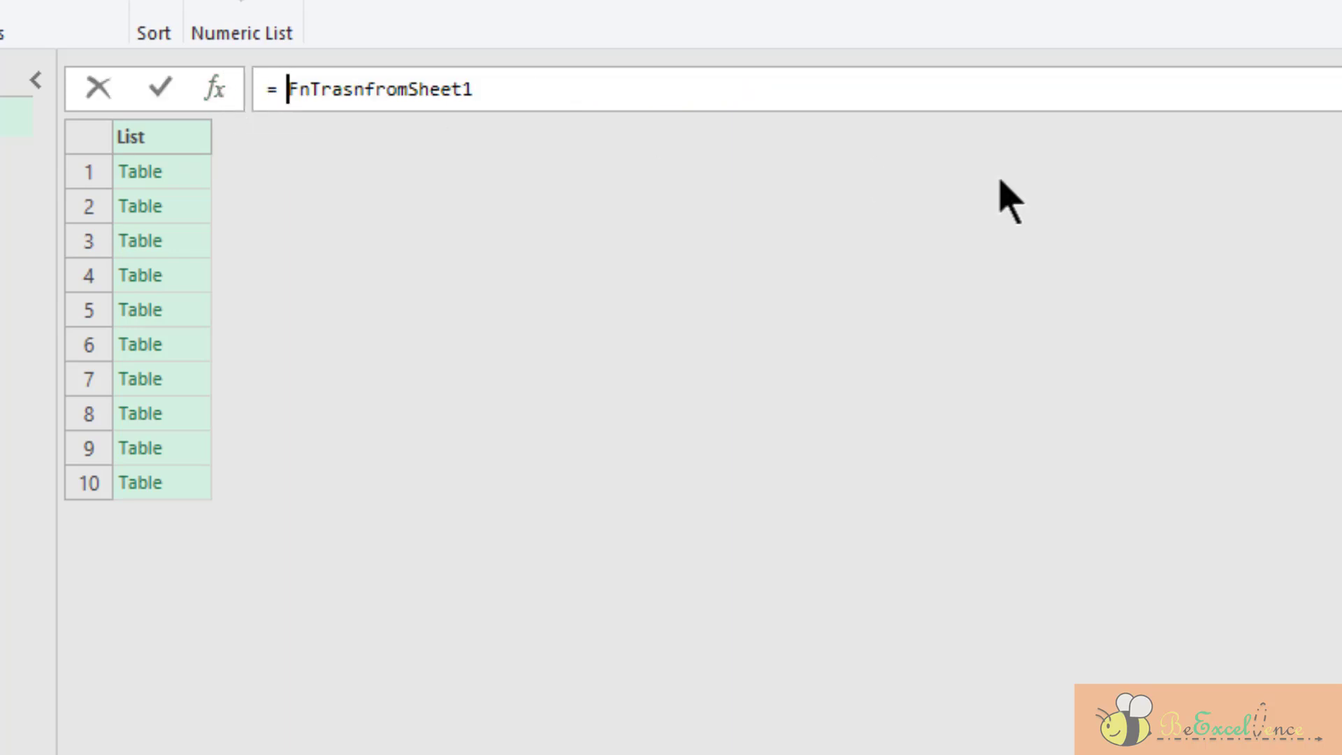
{"action": "type", "text": "Table"}
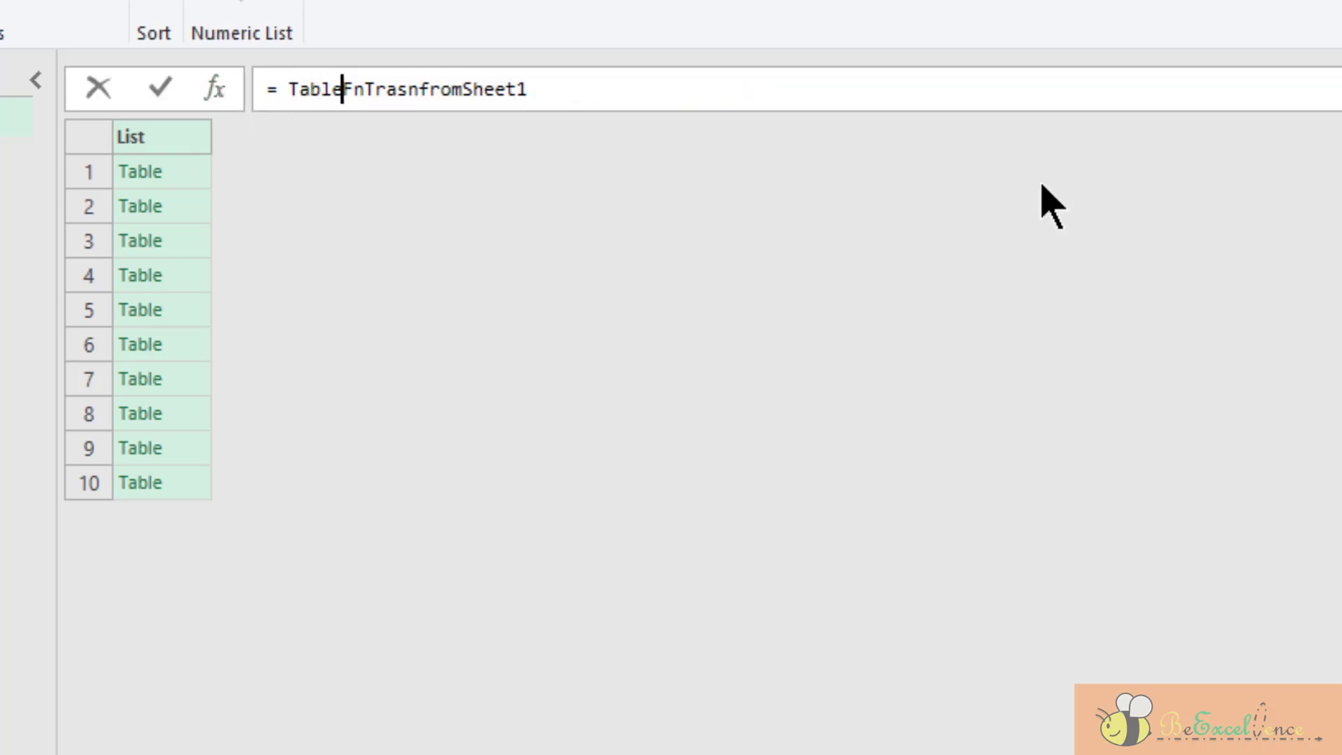
{"action": "type", "text": ".Comb"}
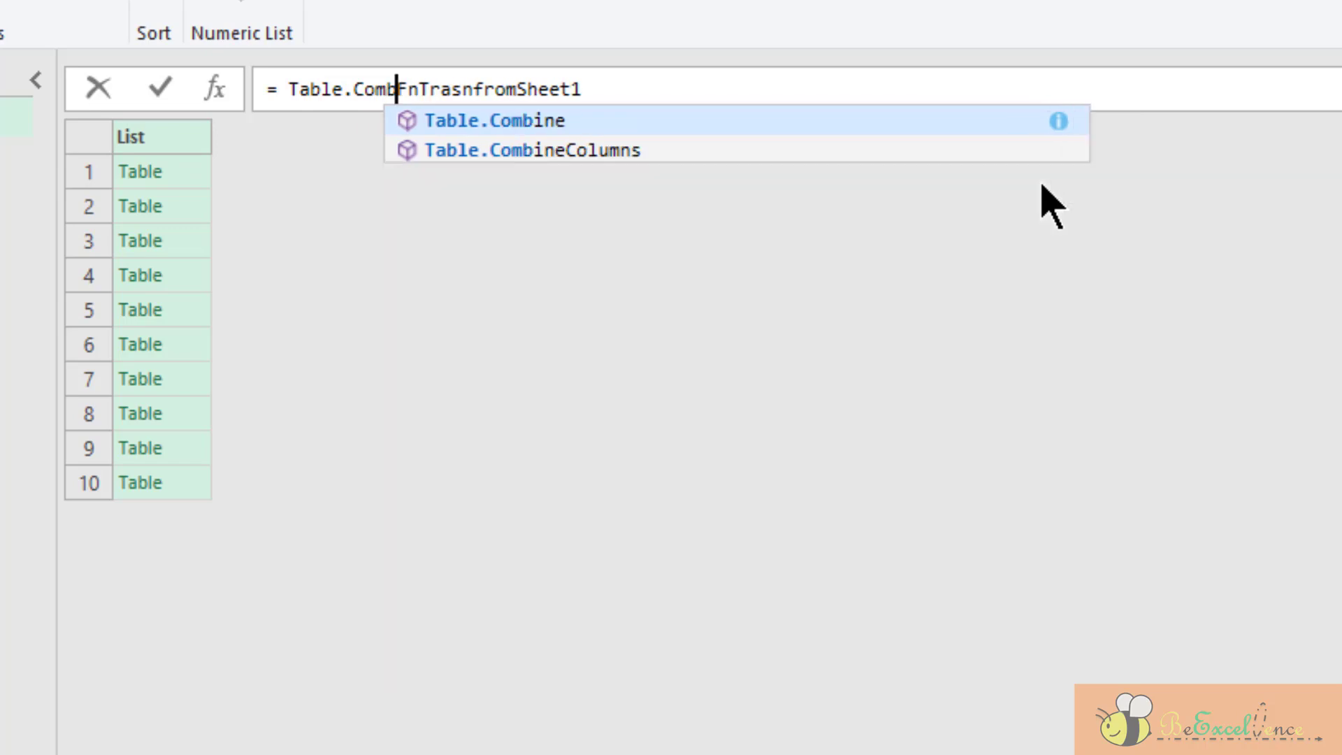
{"action": "type", "text": "ine("}
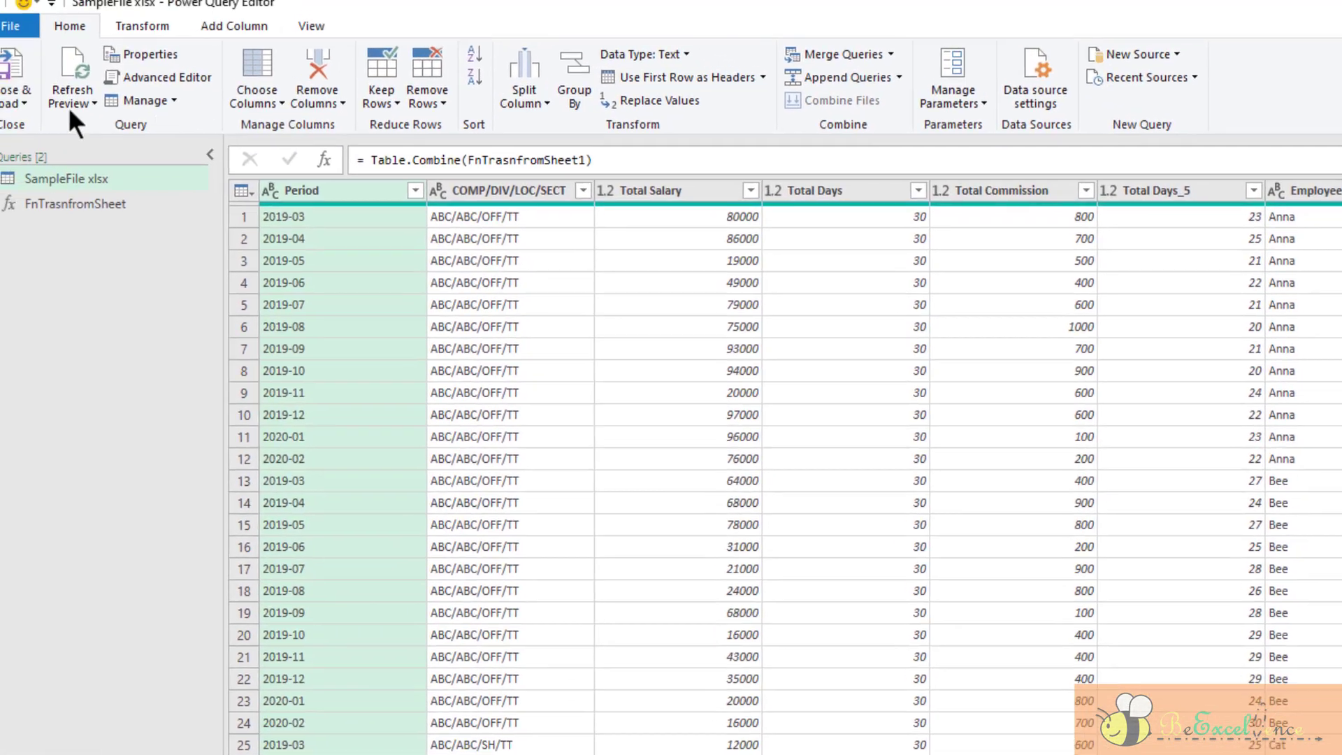
Load the query with Close & Load To as a table at existing worksheet cell $A$1
{"action": "left_click", "coordinate": [21, 110]}
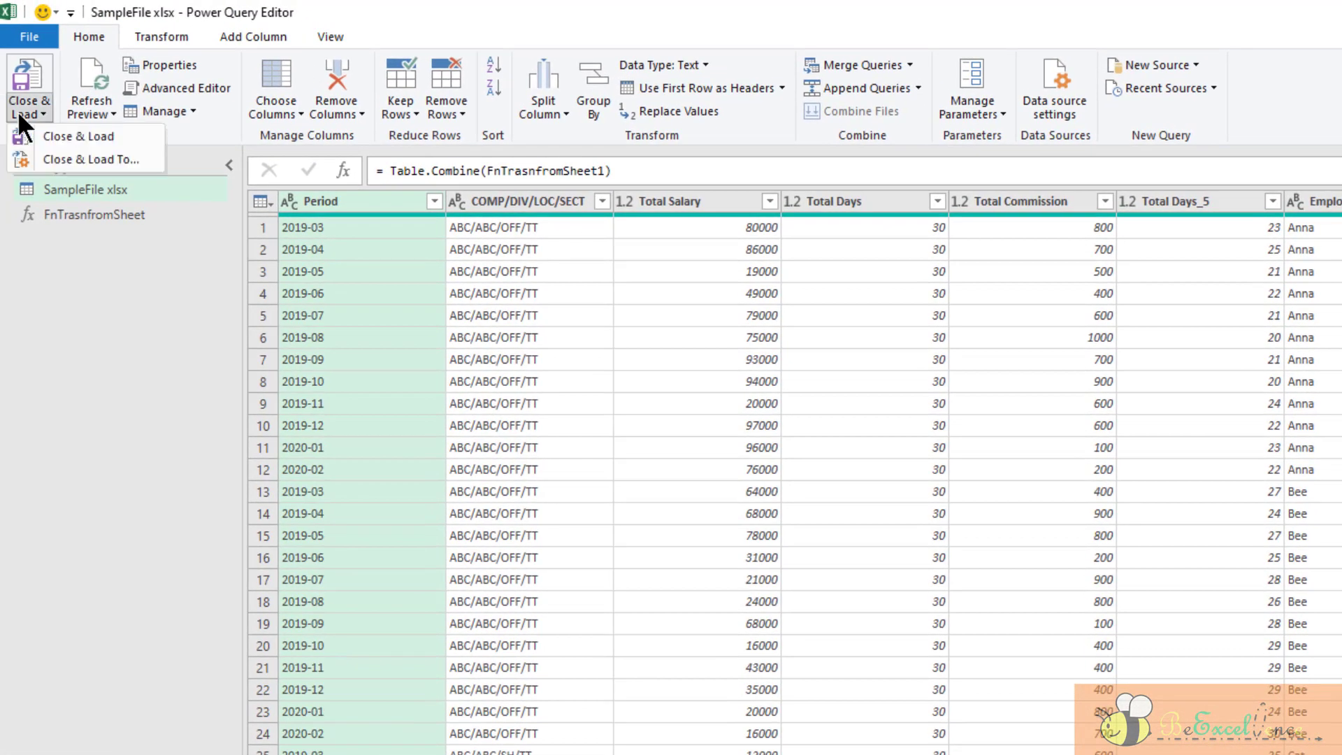
{"action": "left_click", "coordinate": [98, 158]}
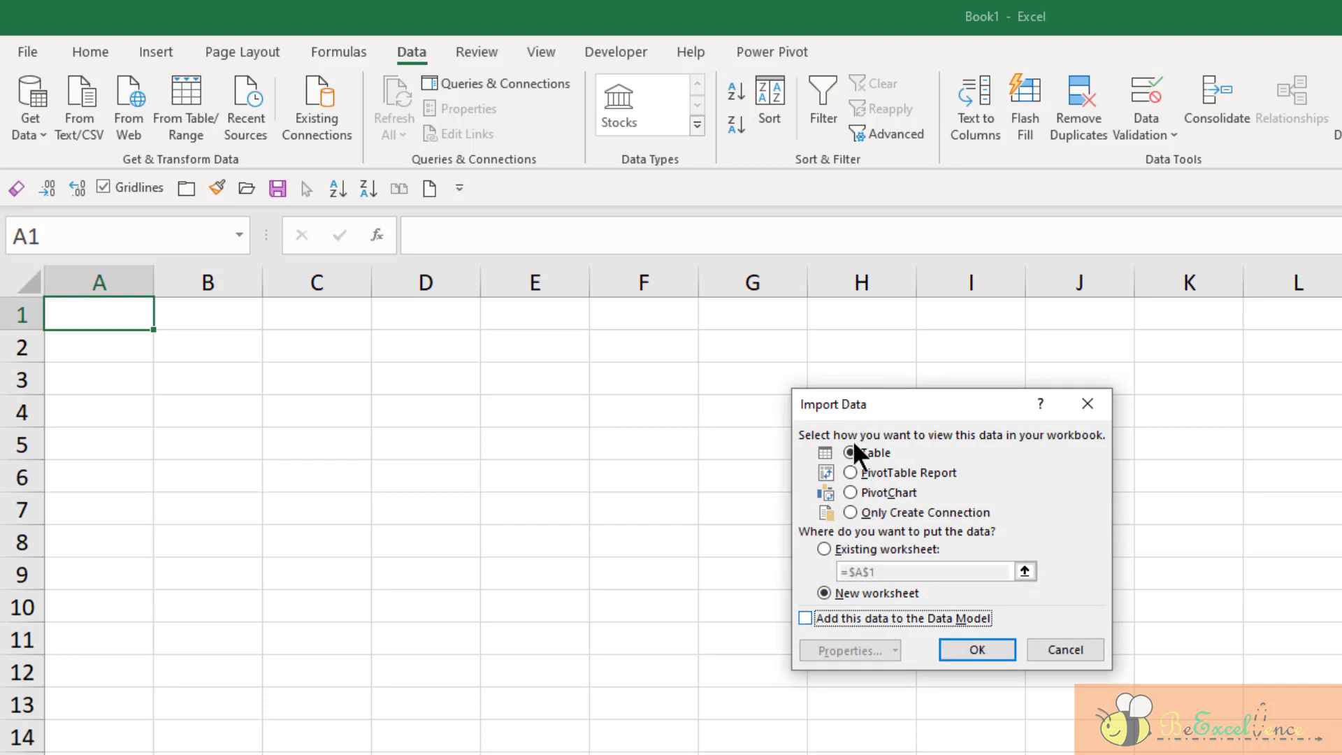
{"action": "left_click", "coordinate": [853, 544]}
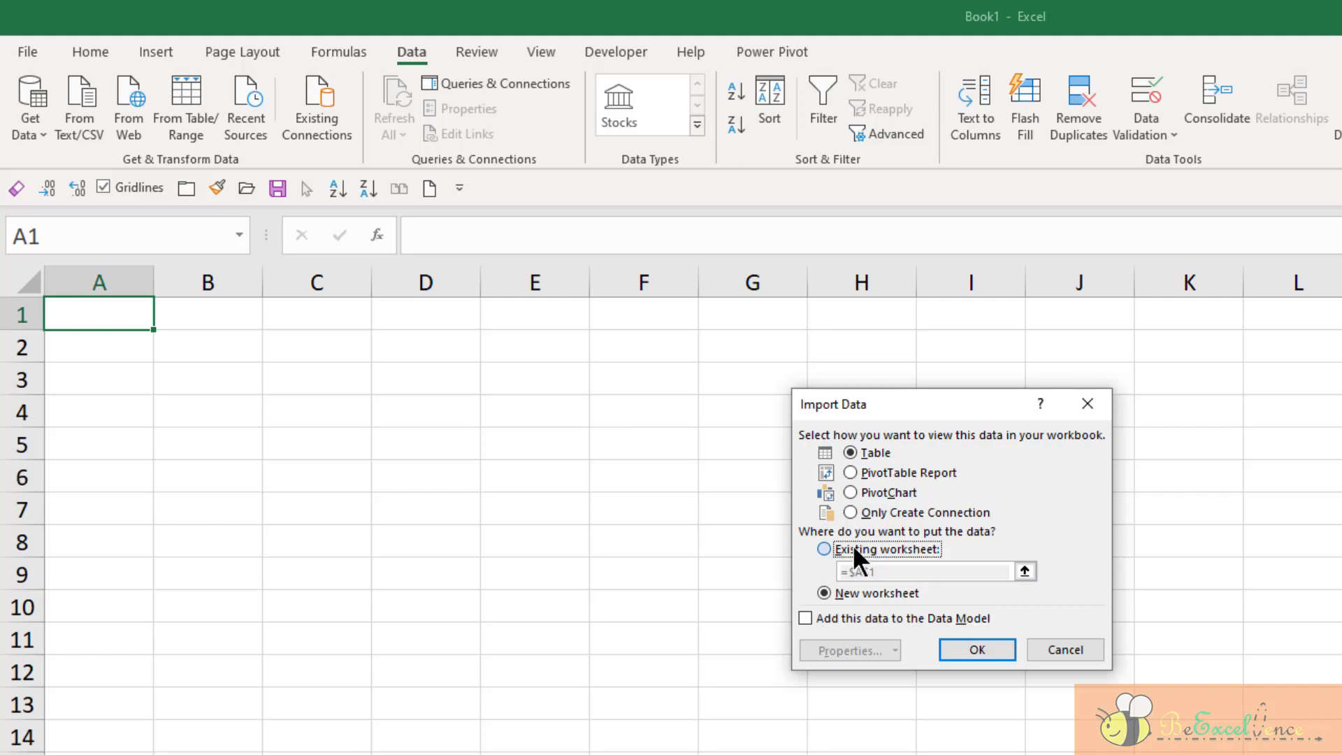
{"action": "left_click", "coordinate": [984, 642]}
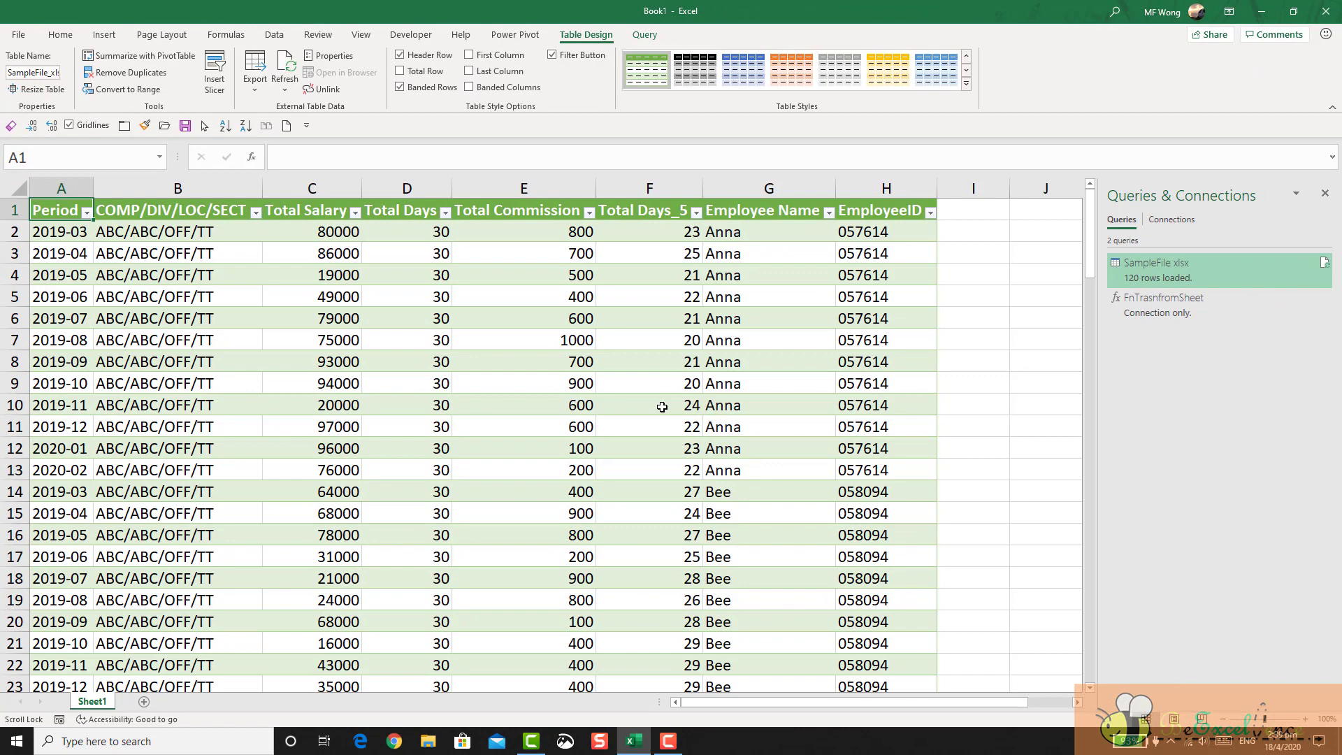
{"action": "scroll", "coordinate": [662, 406], "scroll_direction": "down", "scroll_amount": 8}
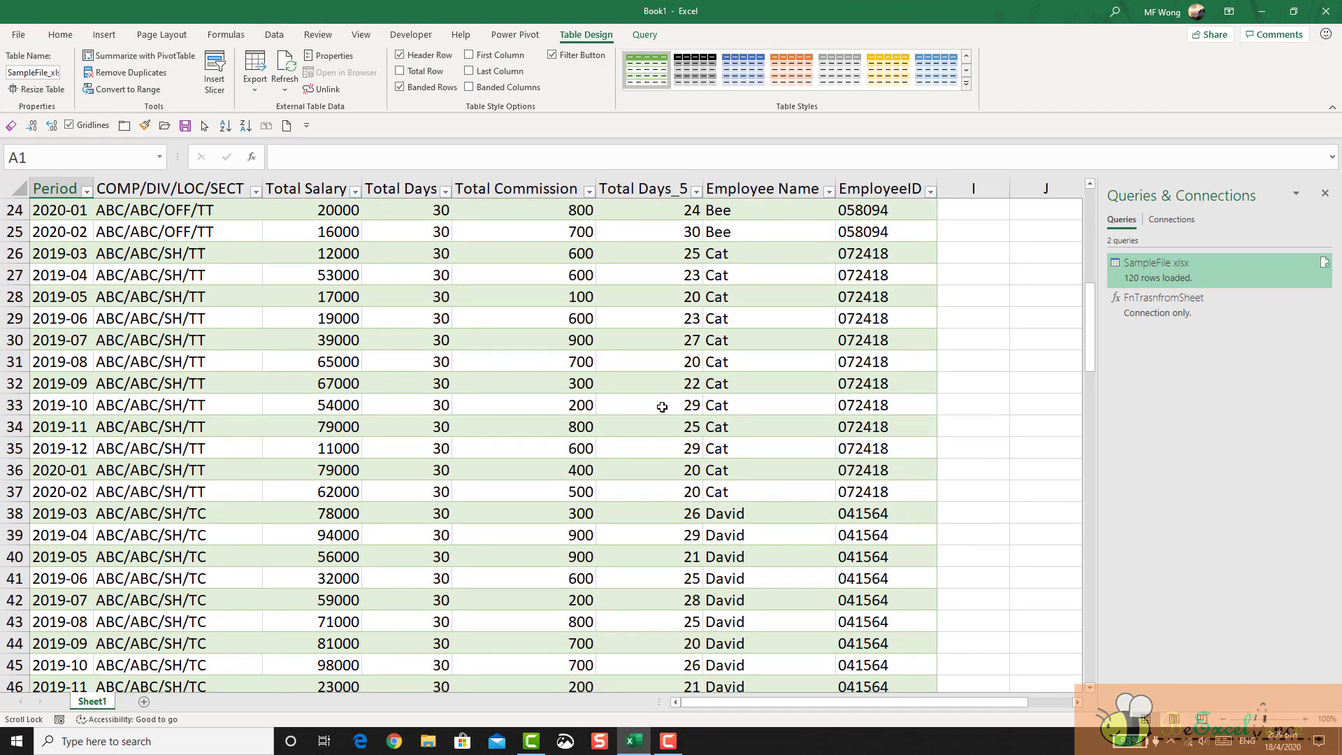
{"action": "scroll", "coordinate": [662, 407], "scroll_direction": "down", "scroll_amount": 8}
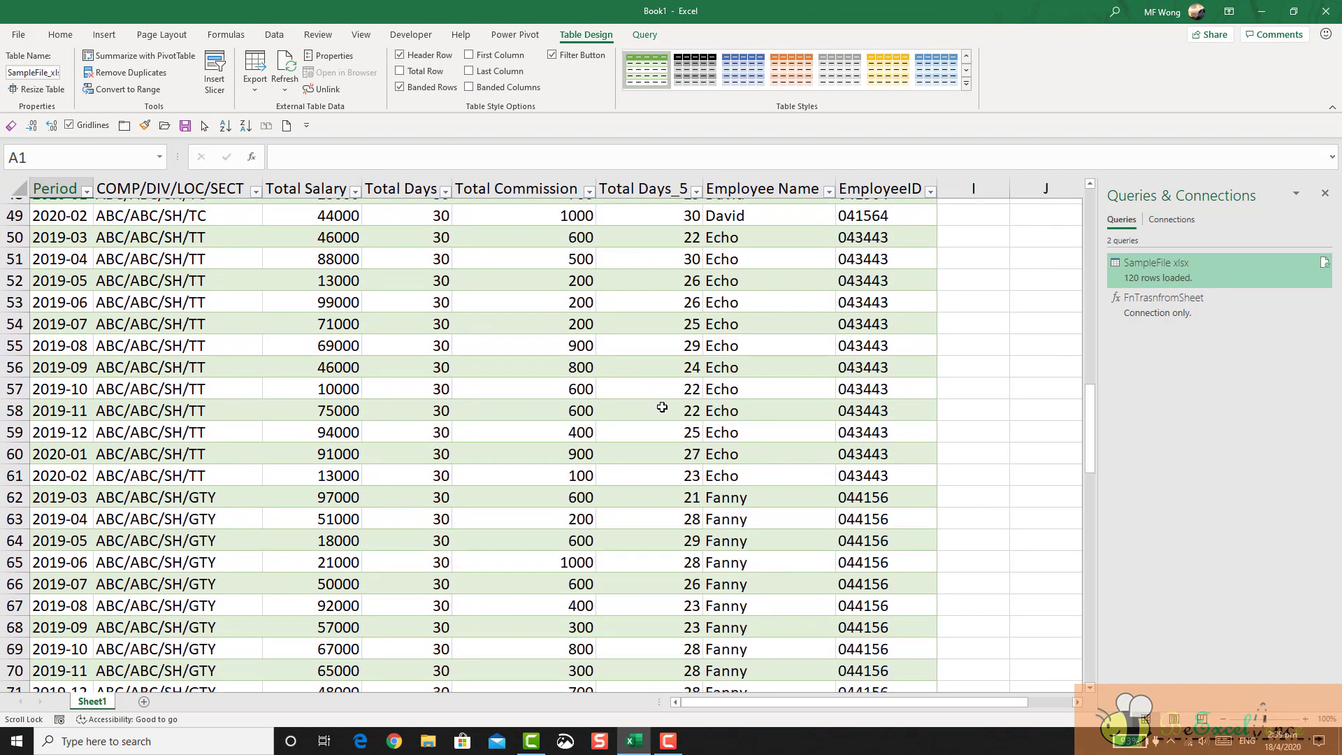
{"action": "scroll", "coordinate": [662, 406], "scroll_direction": "down", "scroll_amount": 14}
{"action": "scroll", "coordinate": [716, 425], "scroll_direction": "up", "scroll_amount": 20}
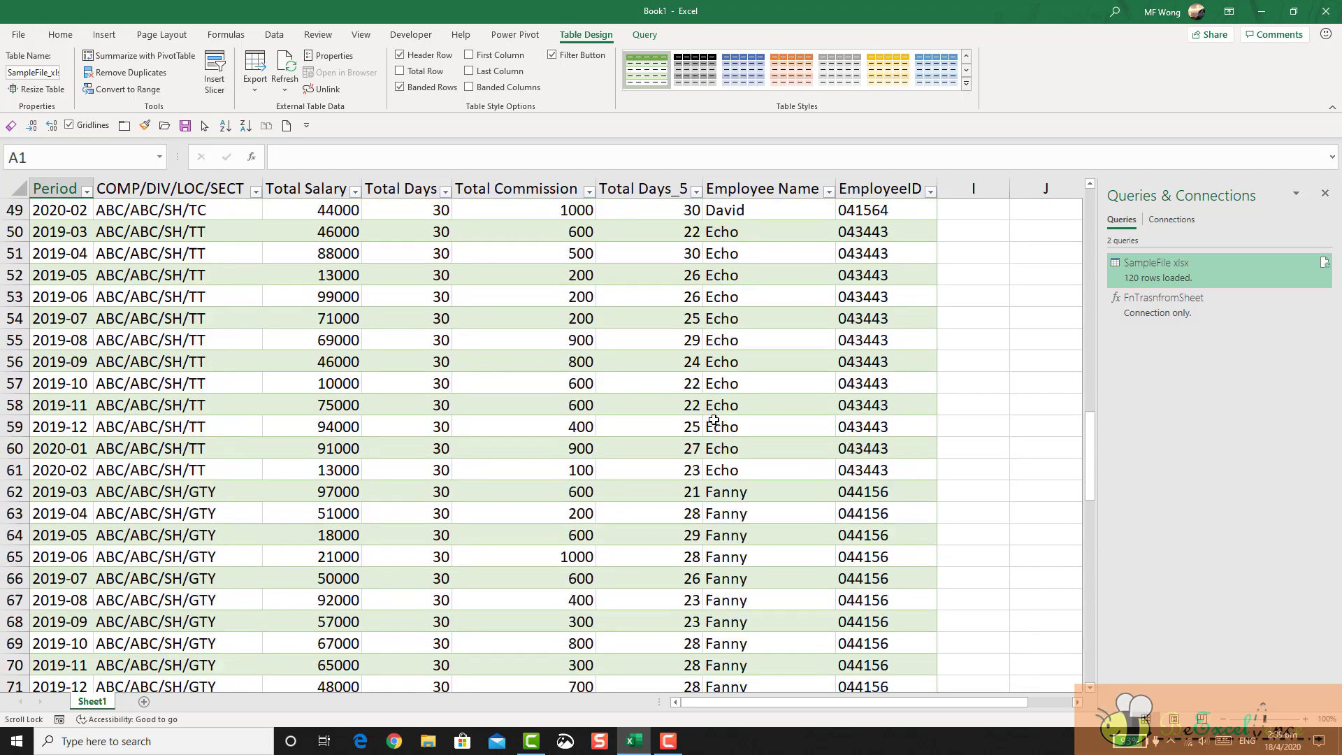
{"action": "scroll", "coordinate": [714, 420], "scroll_direction": "up", "scroll_amount": 5}
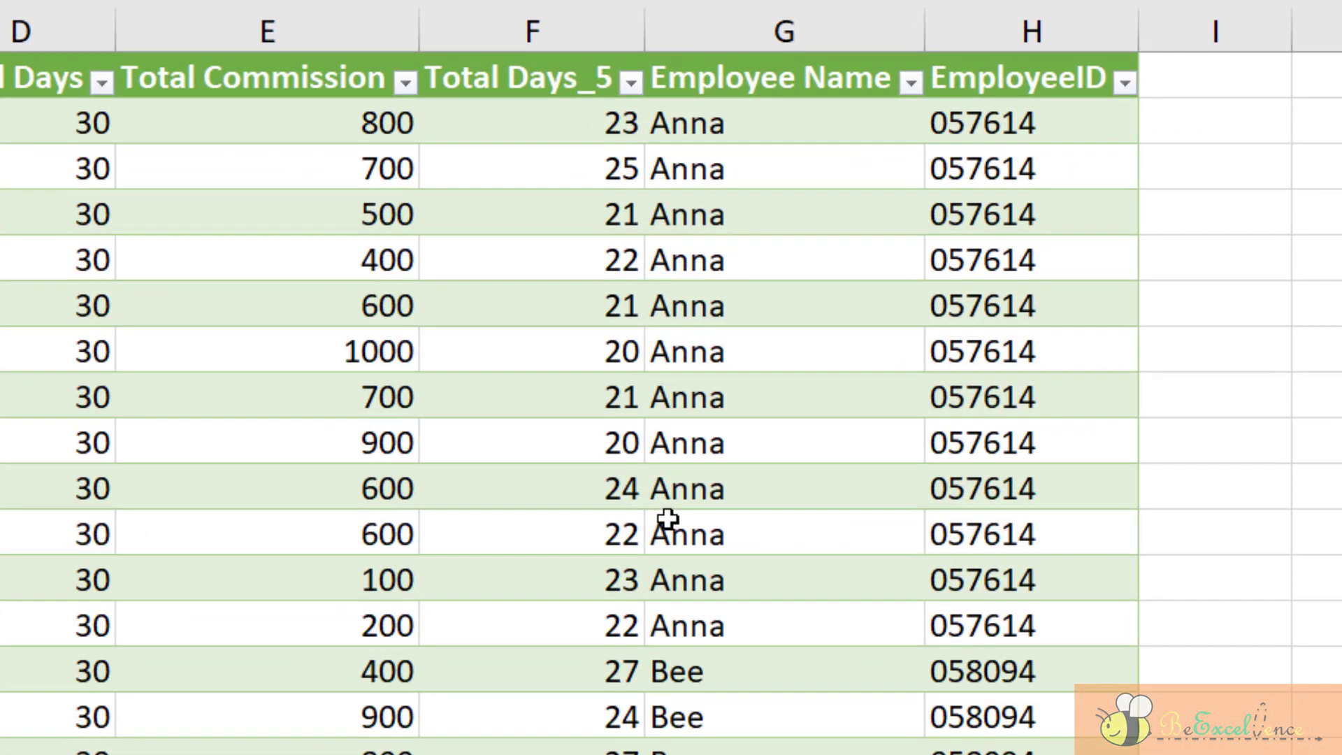
{"action": "left_click", "coordinate": [884, 88]}
{"action": "left_click", "coordinate": [911, 84]}
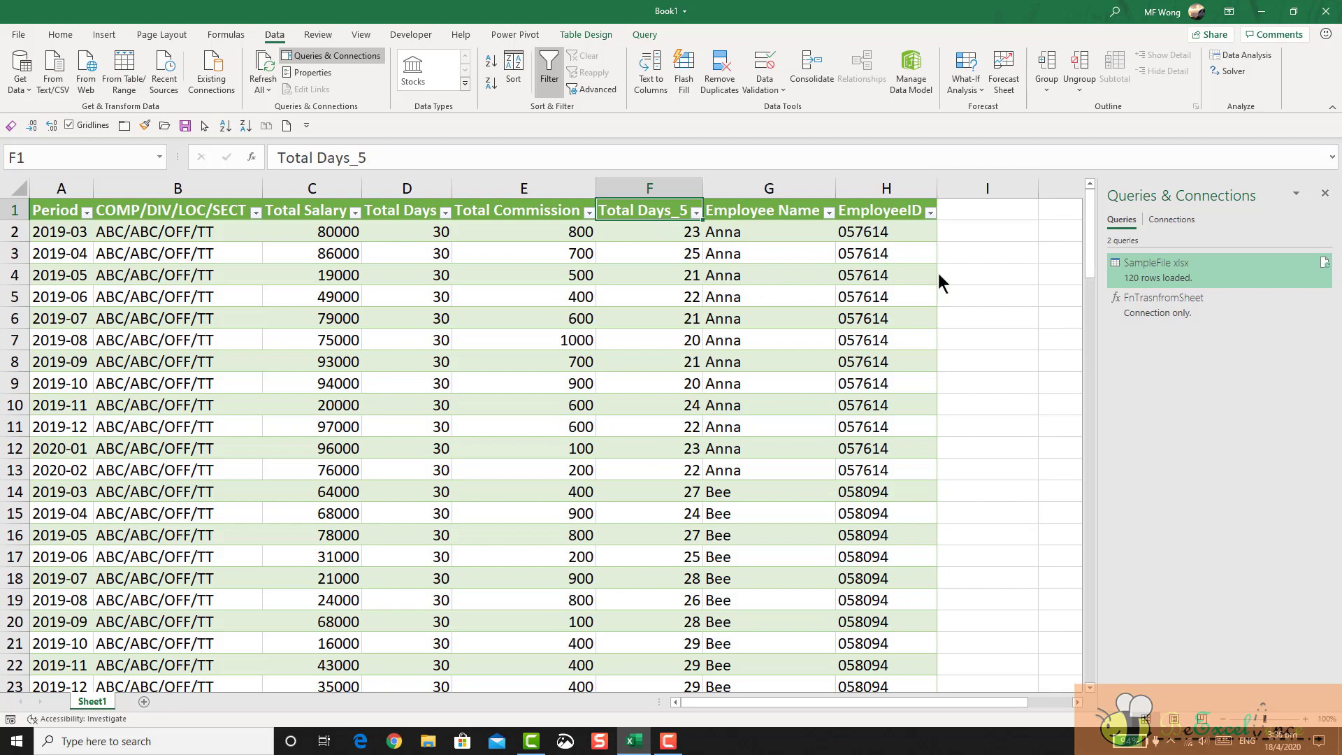
Open the FnTrasnfromSheet function's M code in the Advanced Editor from the Queries pane
{"action": "double_click", "coordinate": [1235, 266]}
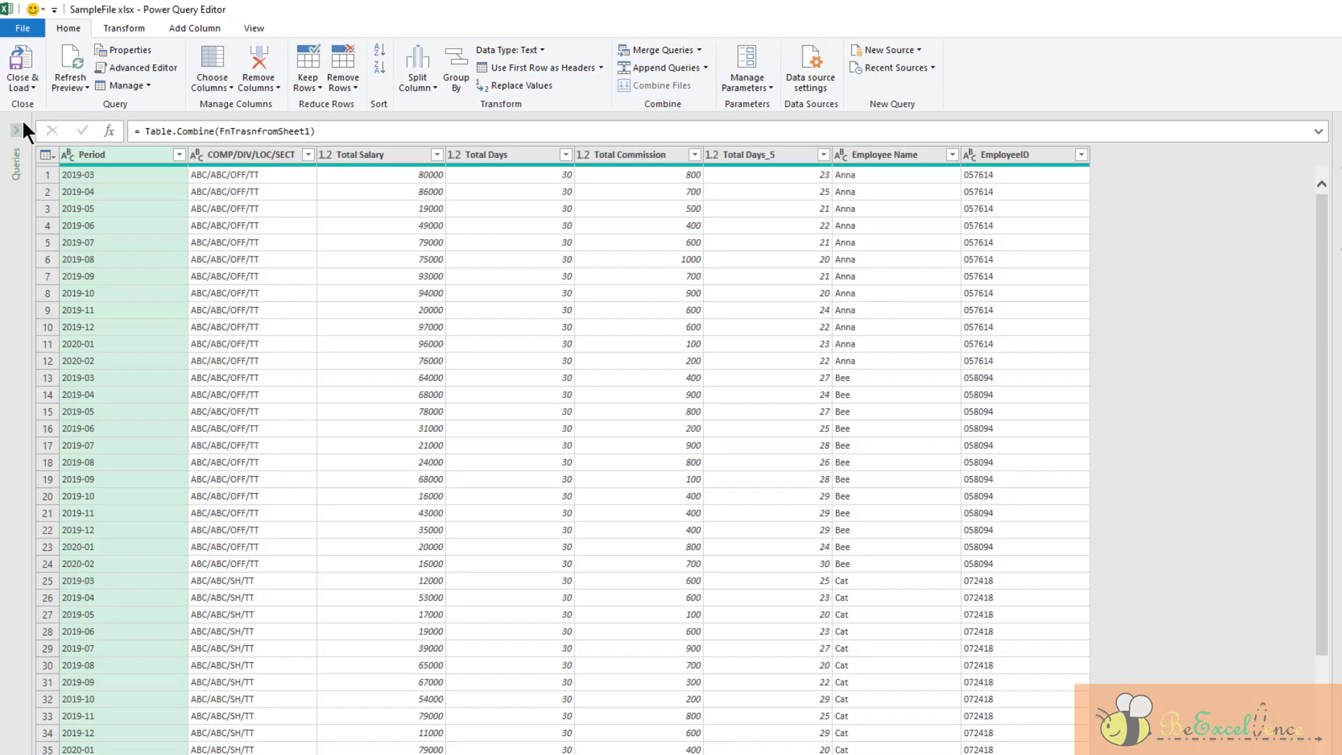
{"action": "left_click", "coordinate": [17, 116]}
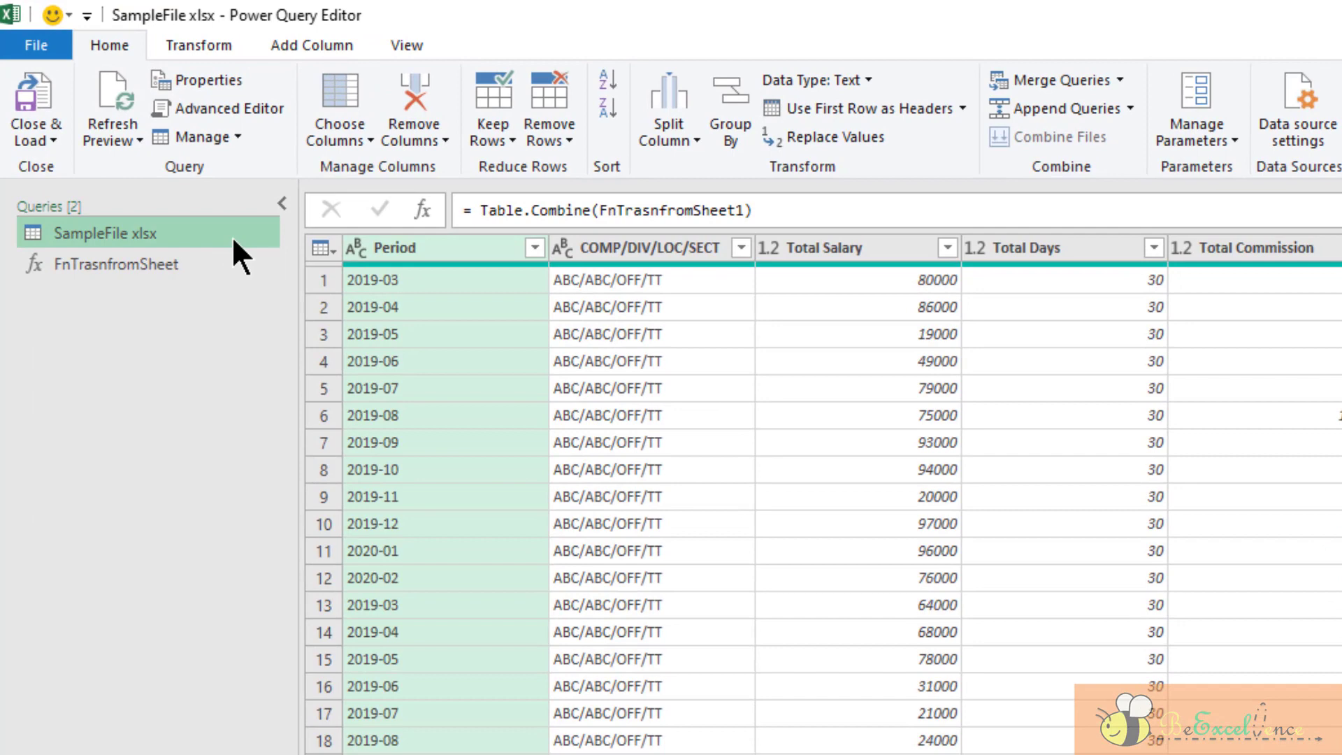
{"action": "left_click", "coordinate": [175, 262]}
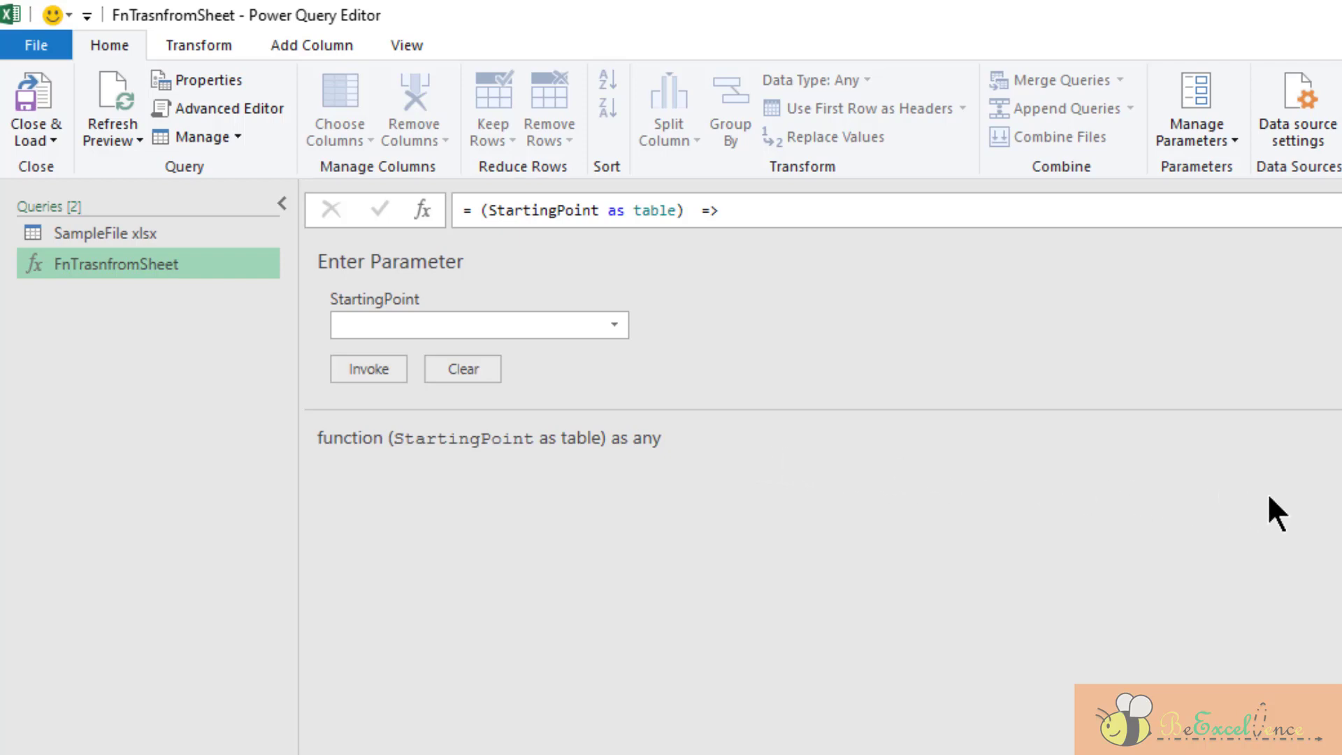
{"action": "left_click", "coordinate": [409, 44]}
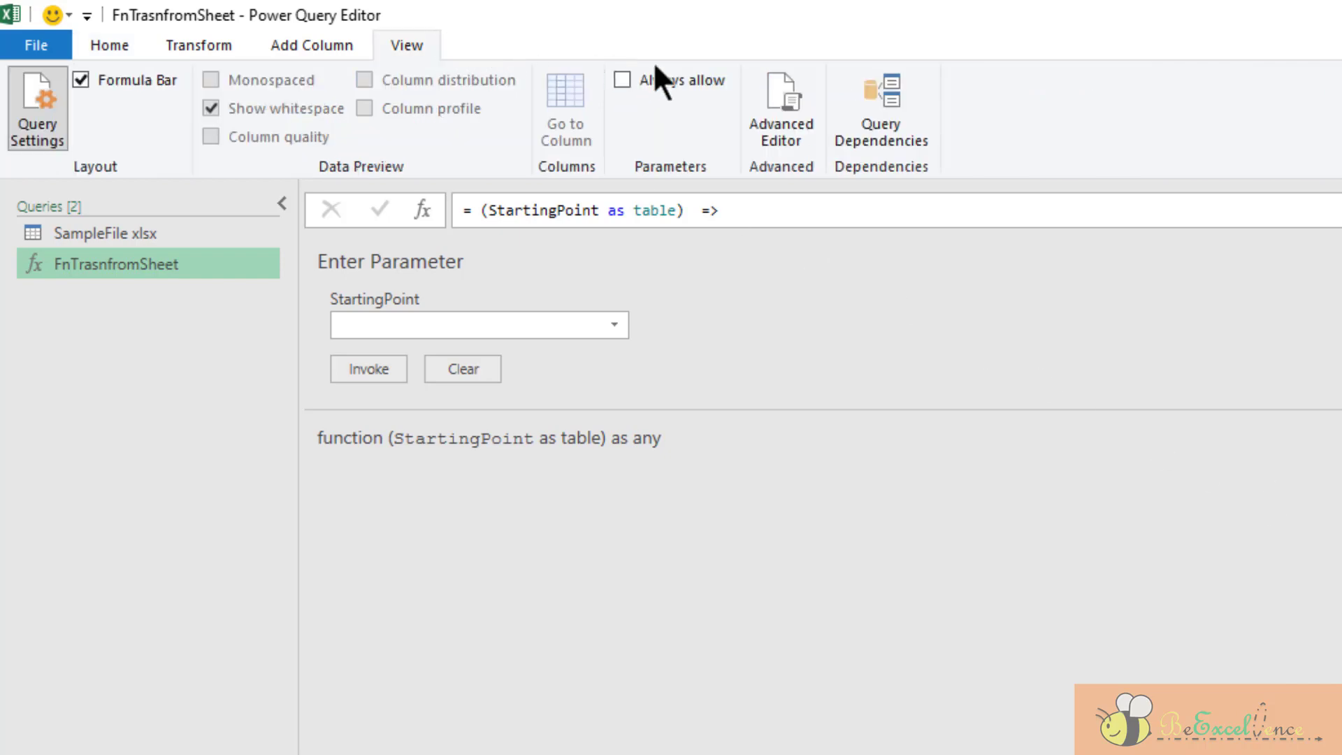
{"action": "left_click", "coordinate": [790, 83]}
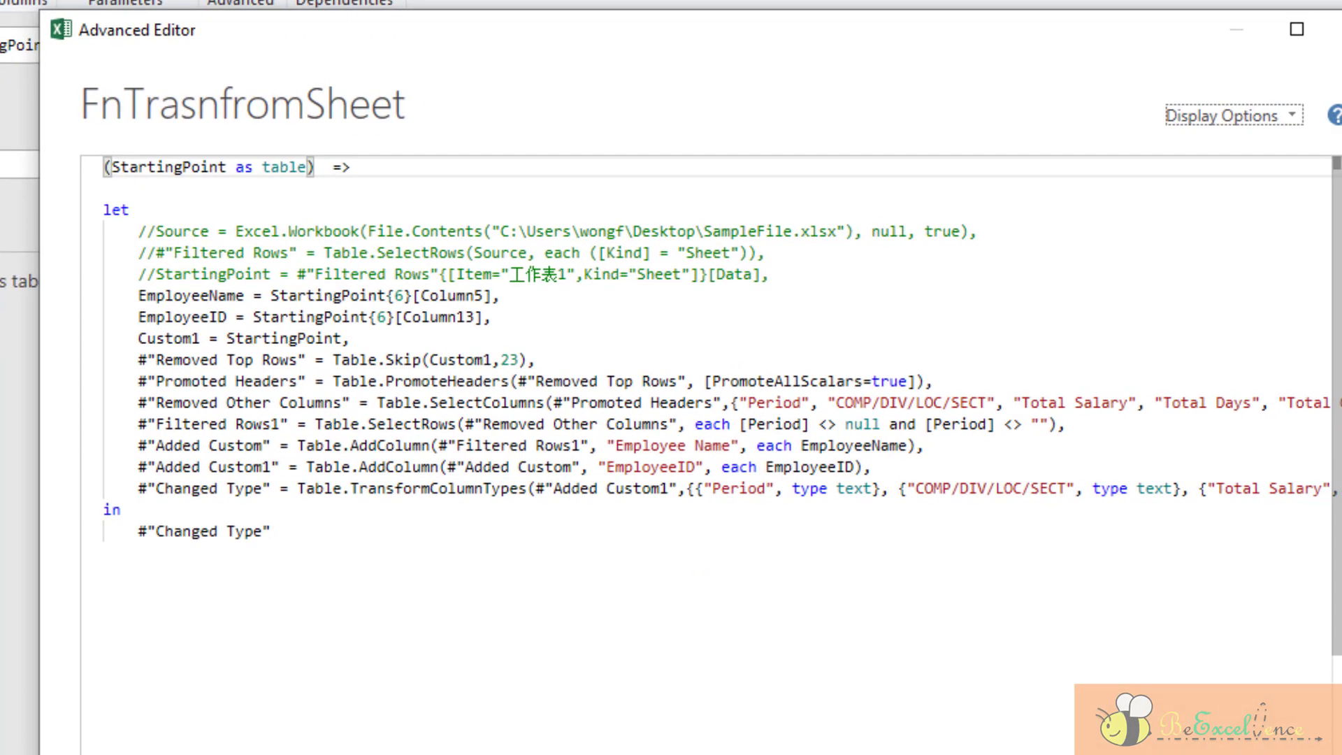
Uncomment the Source, Filtered Rows and StartingPoint lines in the M code
{"action": "left_click", "coordinate": [147, 232]}
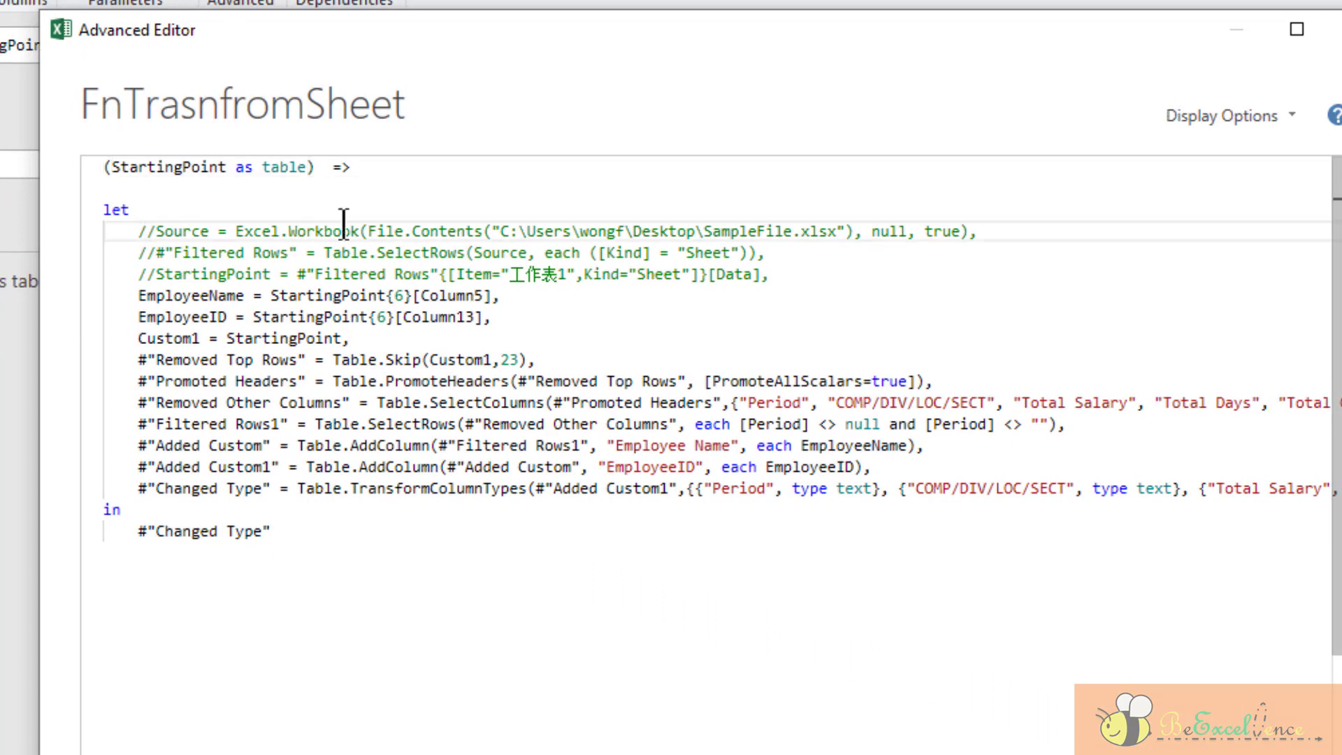
{"action": "key", "text": "Left"}
{"action": "key", "text": "Delete"}
{"action": "key", "text": "Delete"}
{"action": "key", "text": "Down"}
{"action": "key", "text": "Down"}
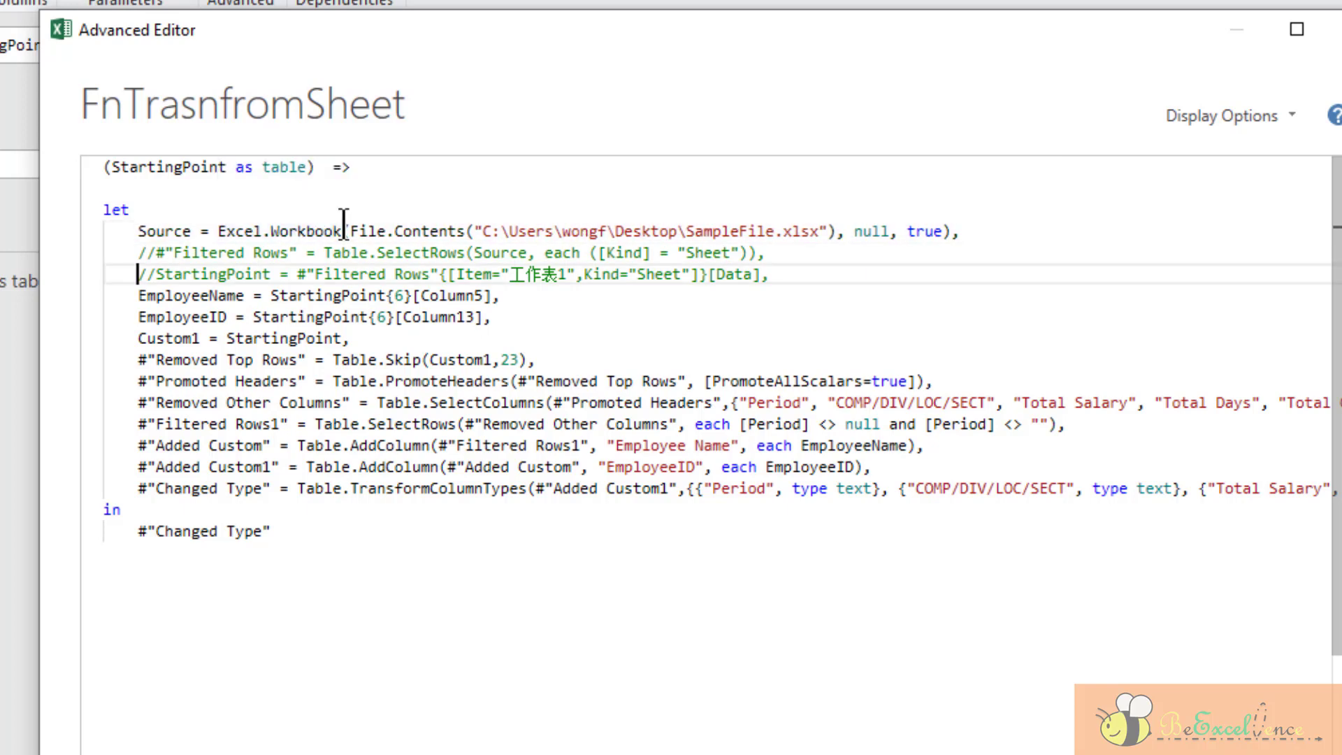
{"action": "key", "text": "Up"}
{"action": "key", "text": "Delete"}
{"action": "key", "text": "Delete"}
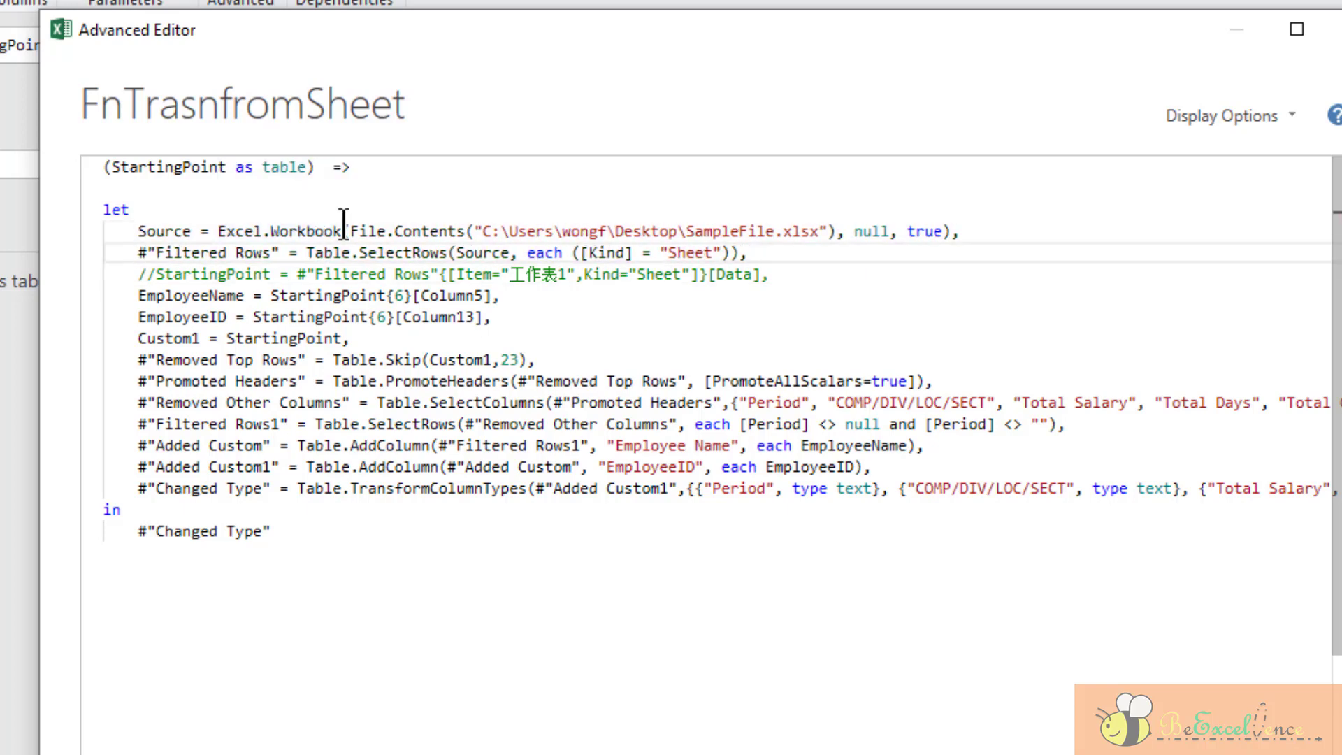
{"action": "key", "text": "Down"}
{"action": "key", "text": "Delete"}
{"action": "key", "text": "Delete"}
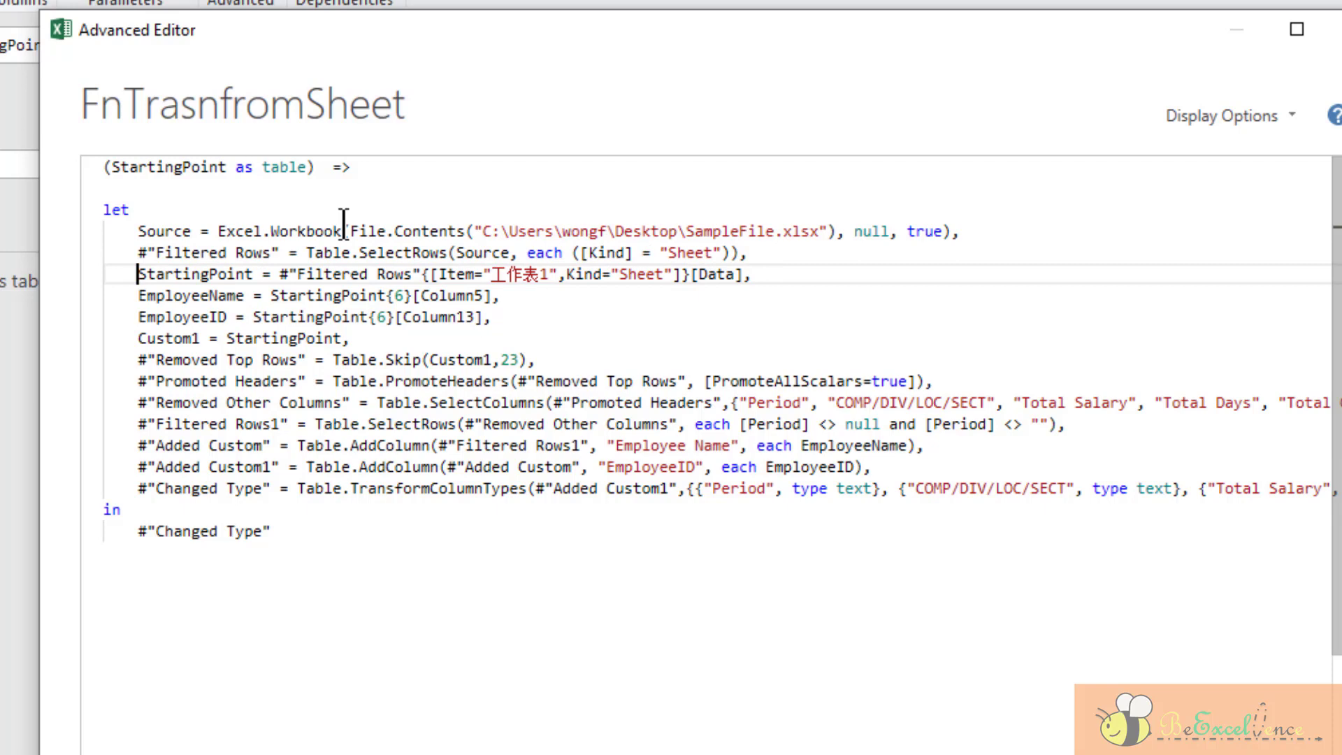
Comment out the StartingPoint parameter header line with // and save the code
{"action": "left_click", "coordinate": [103, 167]}
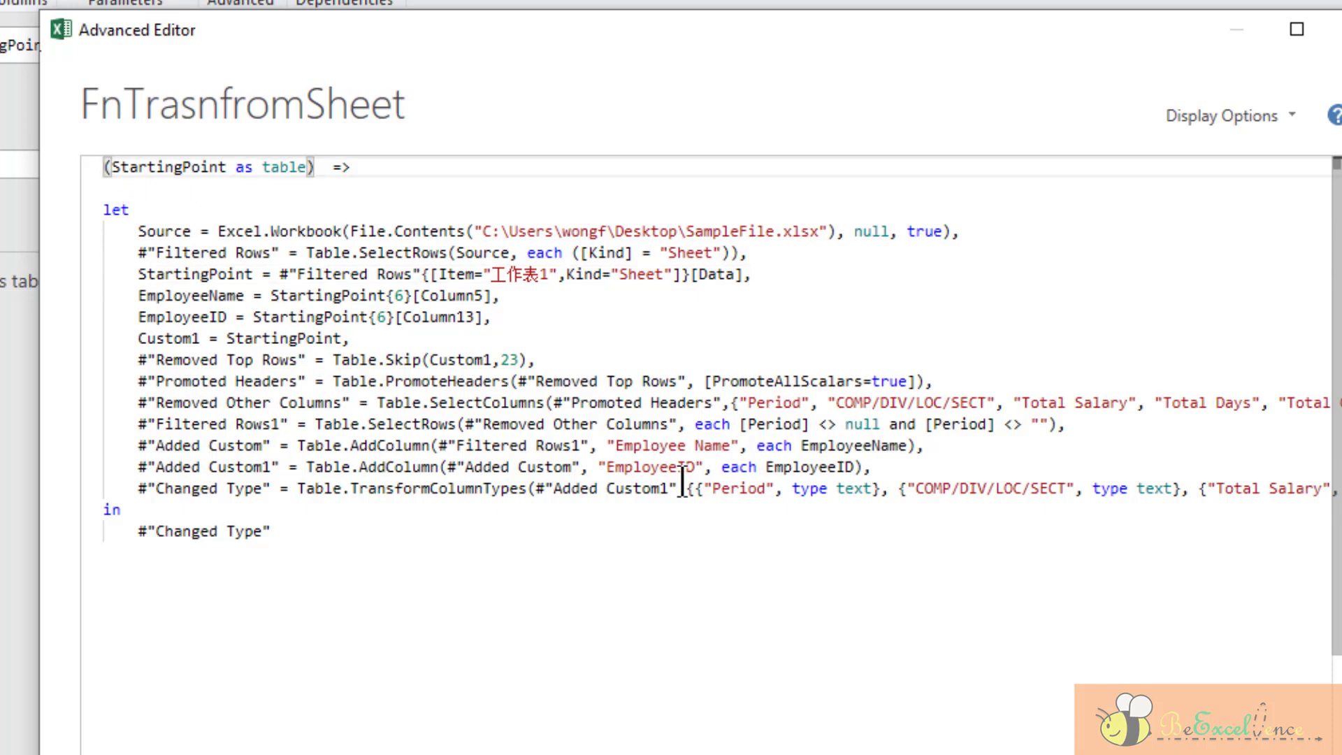
{"action": "type", "text": "//"}
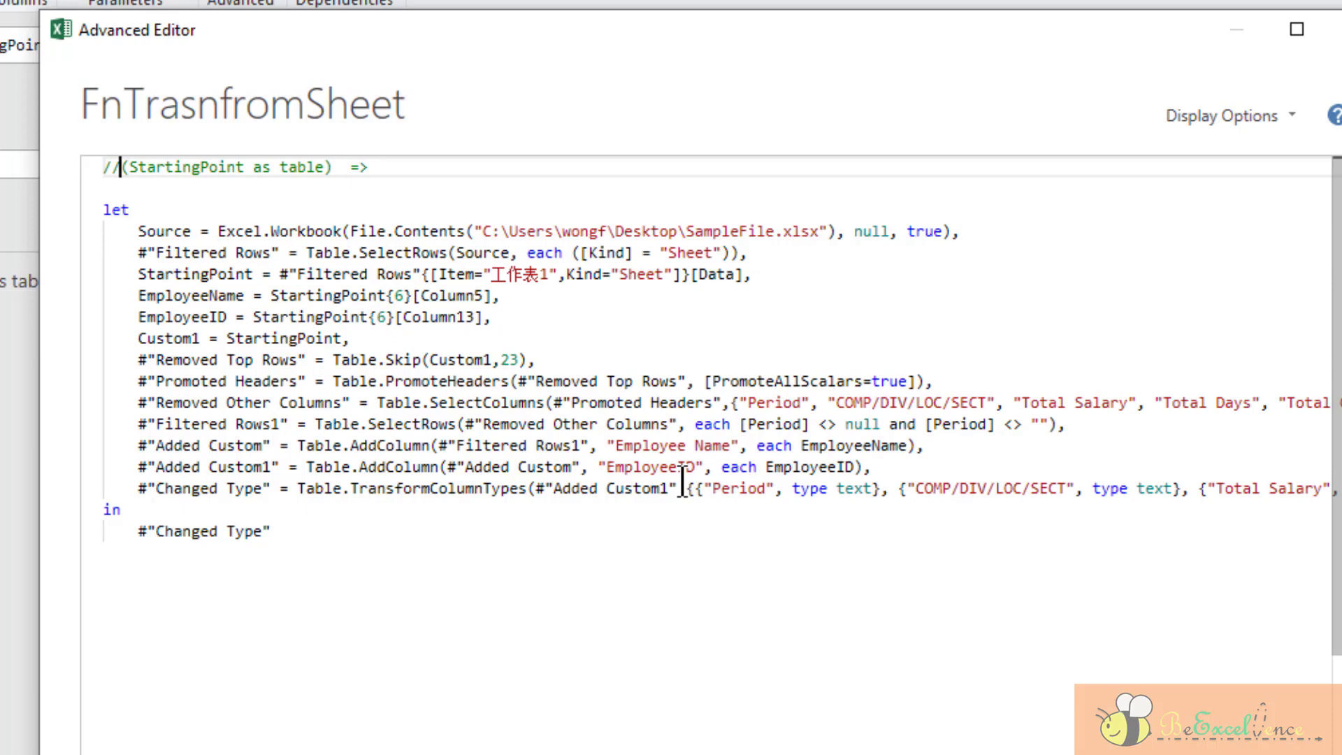
{"action": "left_click", "coordinate": [189, 167]}
{"action": "left_click", "coordinate": [112, 168]}
{"action": "left_click", "coordinate": [139, 232]}
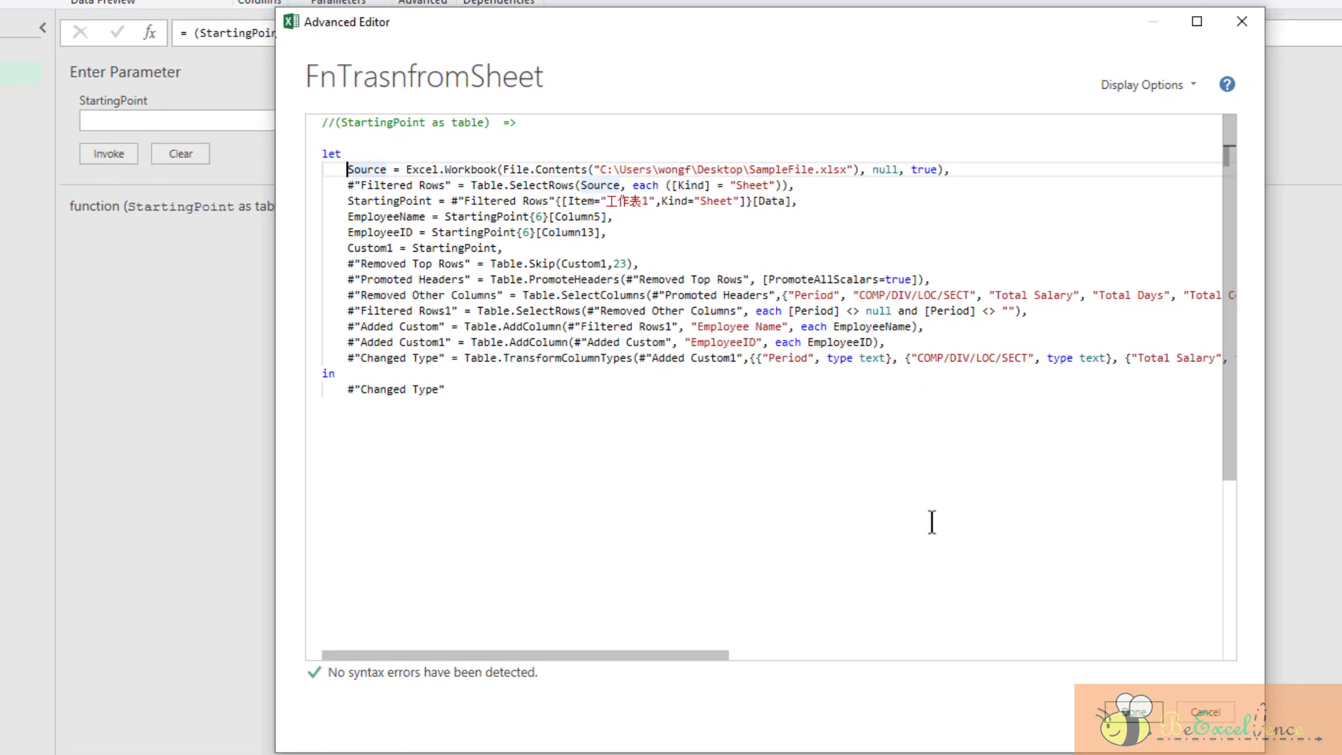
{"action": "left_click", "coordinate": [1134, 712]}
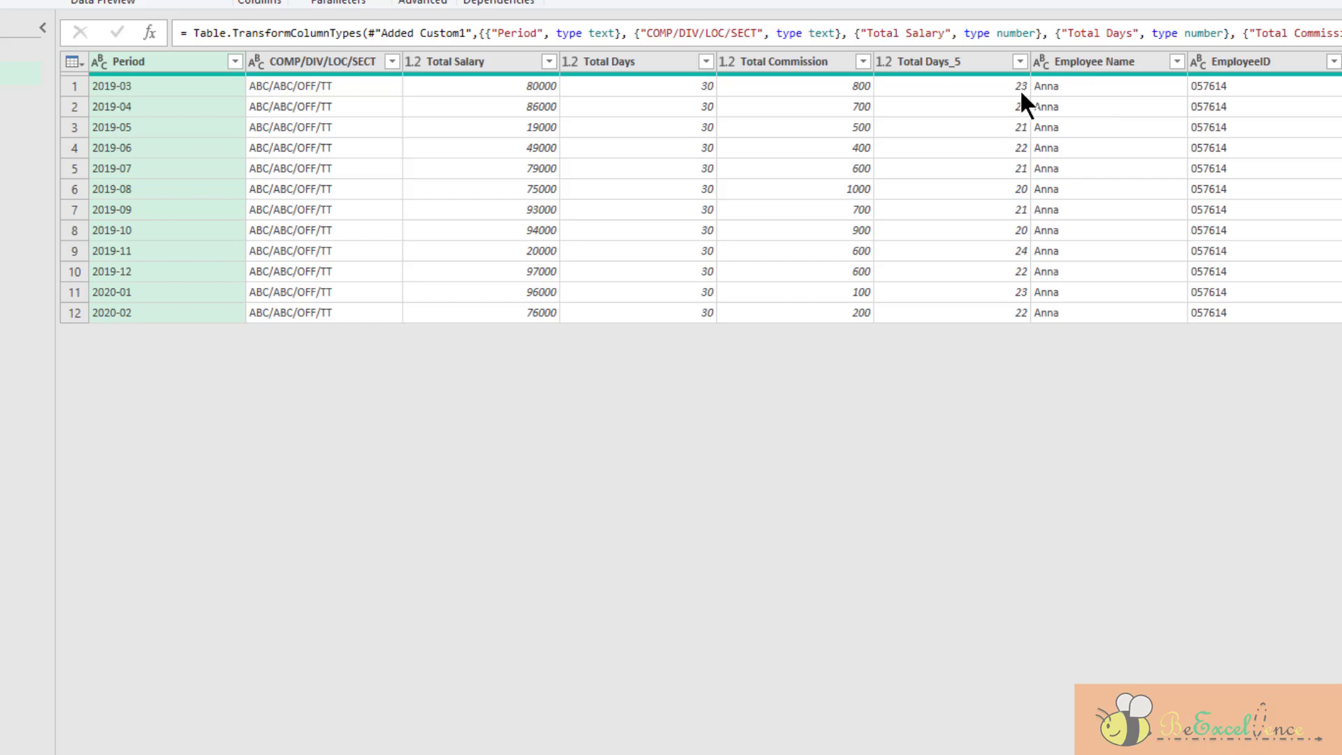
Rename the Total Days_5 column to 'Total Days (Commission)', fixing the misspelling
{"action": "double_click", "coordinate": [967, 56]}
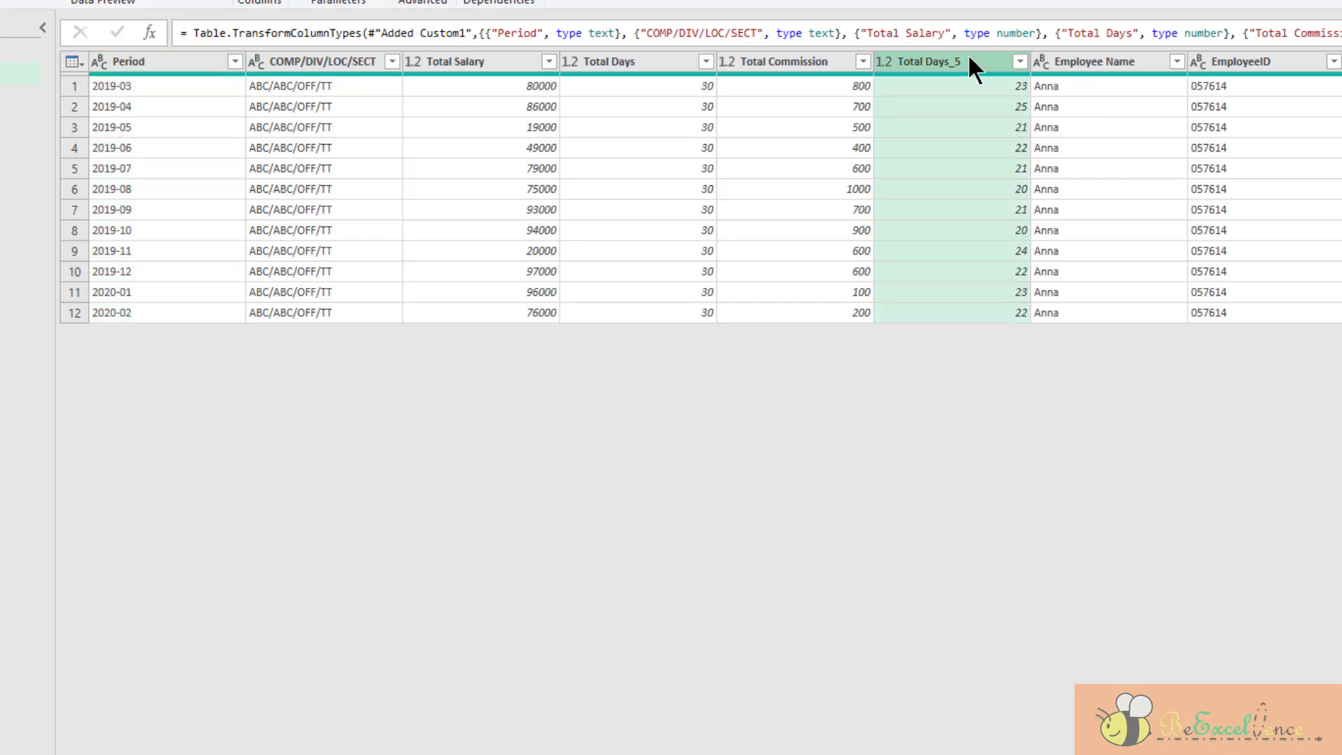
{"action": "type", "text": "Total"}
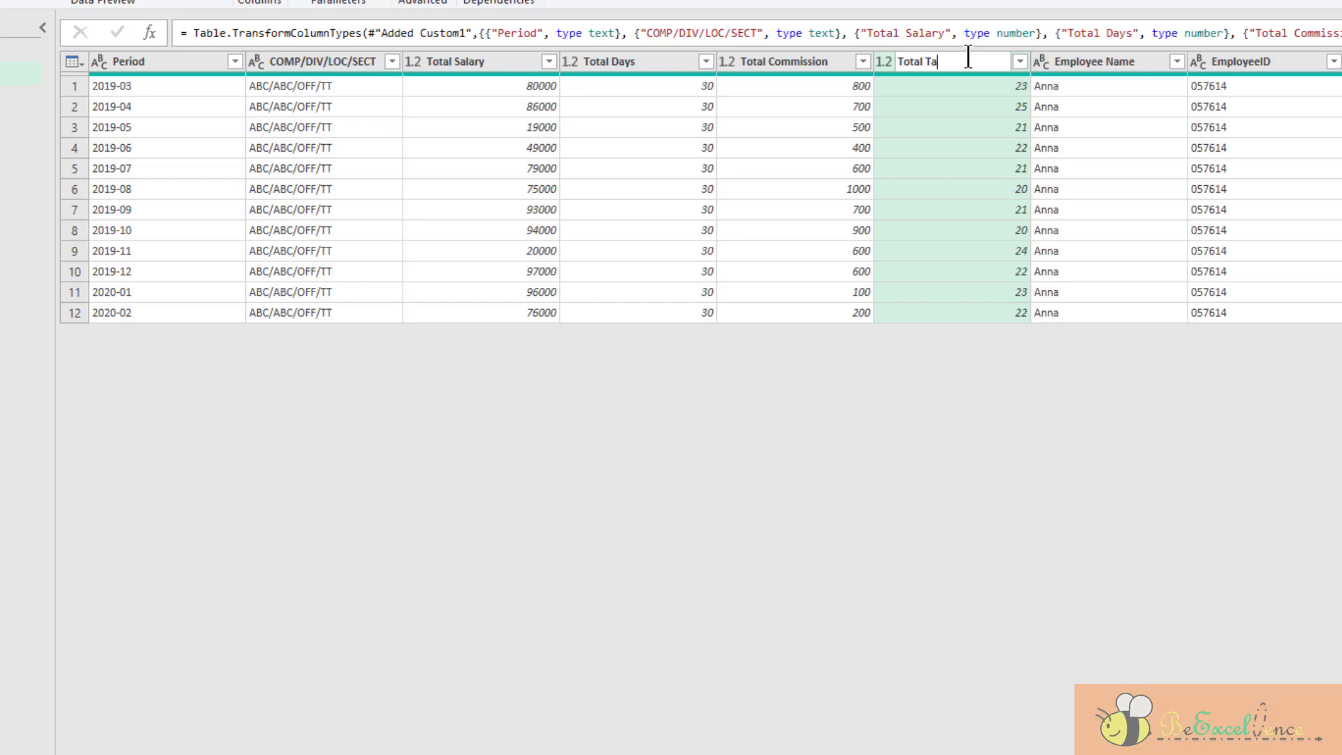
{"action": "type", "text": " Days (Commision"}
{"action": "key", "text": "BackSpace"}
{"action": "key", "text": "BackSpace"}
{"action": "key", "text": "BackSpace"}
{"action": "type", "text": "sion)"}
{"action": "key", "text": "Return"}
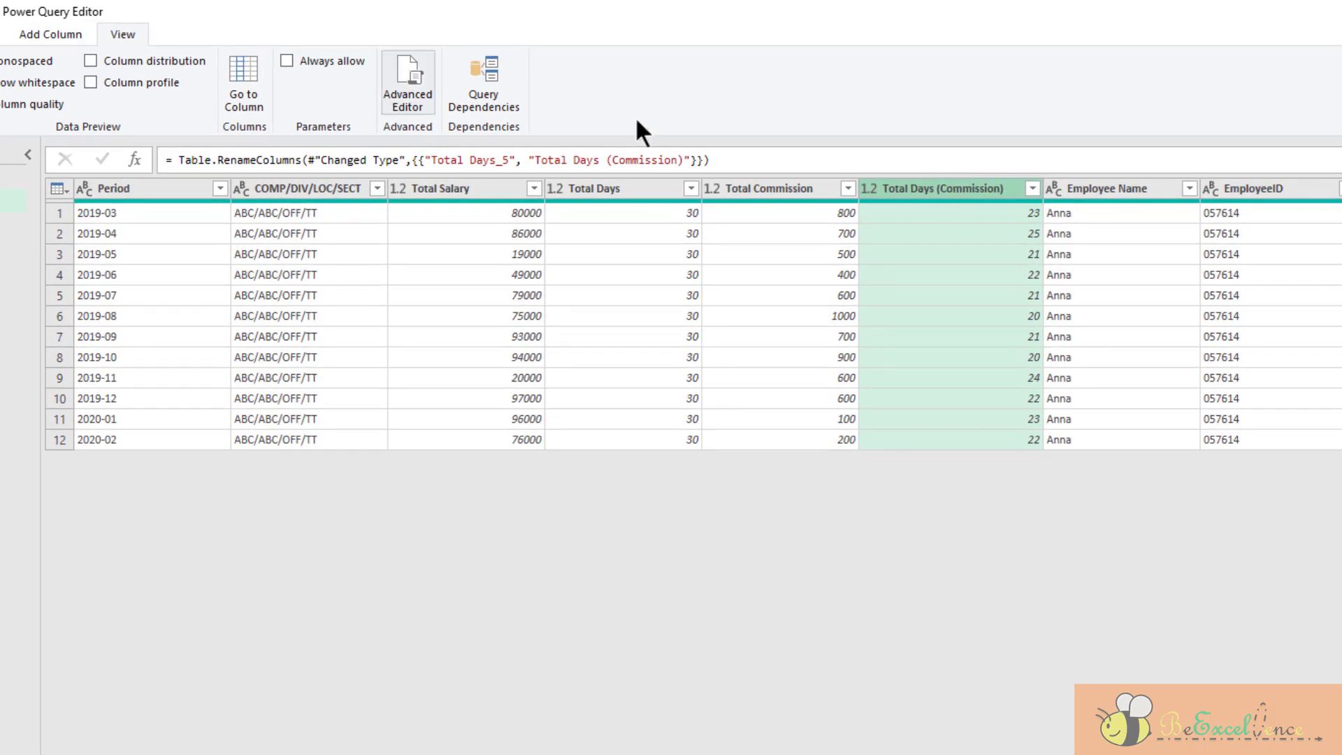
{"action": "left_click", "coordinate": [423, 73]}
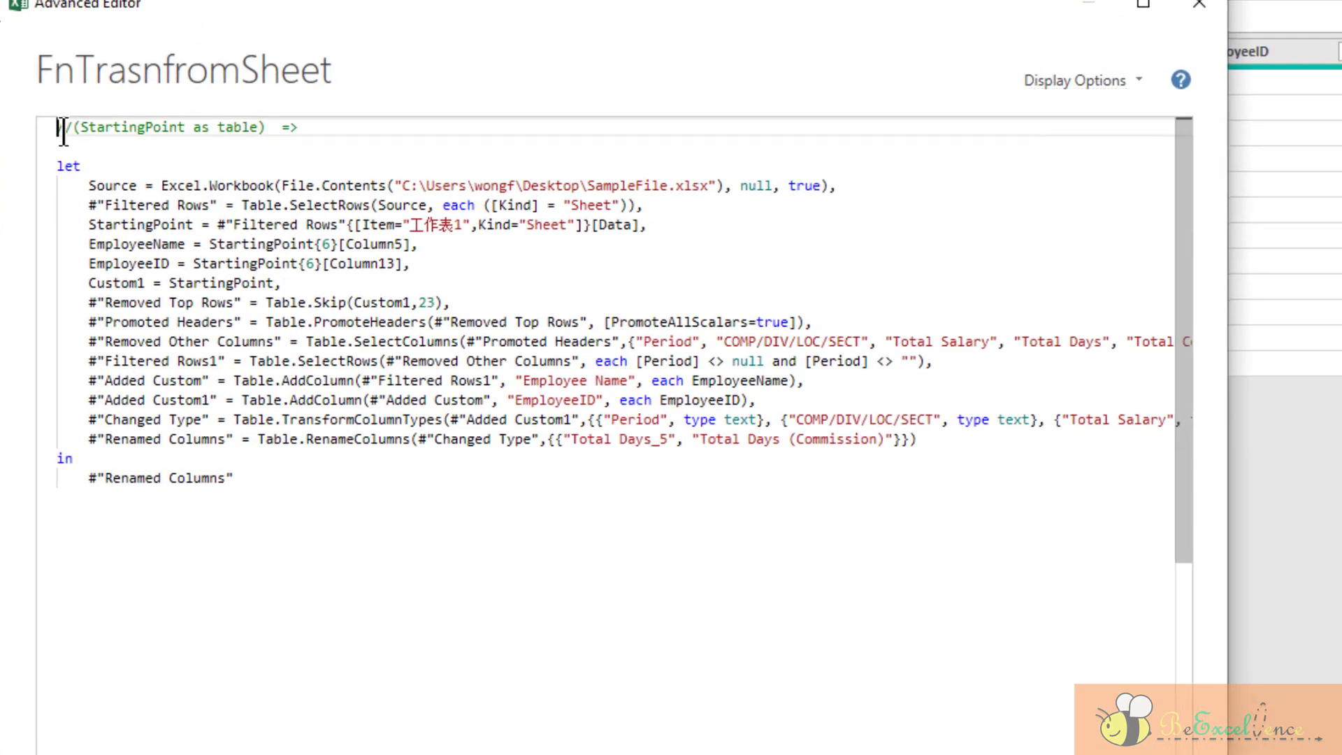
Restore the StartingPoint parameter line and comment out the Source, Filtered Rows and StartingPoint lines with //
{"action": "key", "text": "Delete"}
{"action": "key", "text": "Delete"}
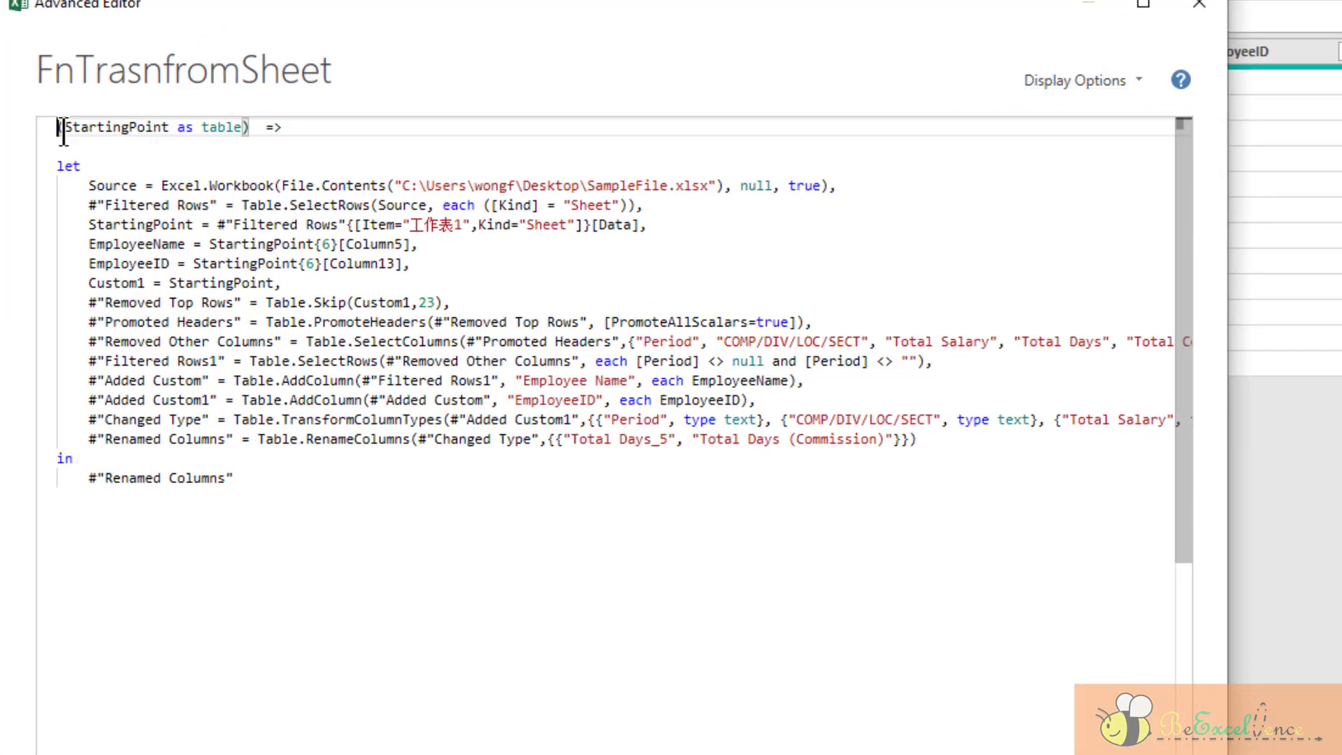
{"action": "left_click", "coordinate": [88, 185]}
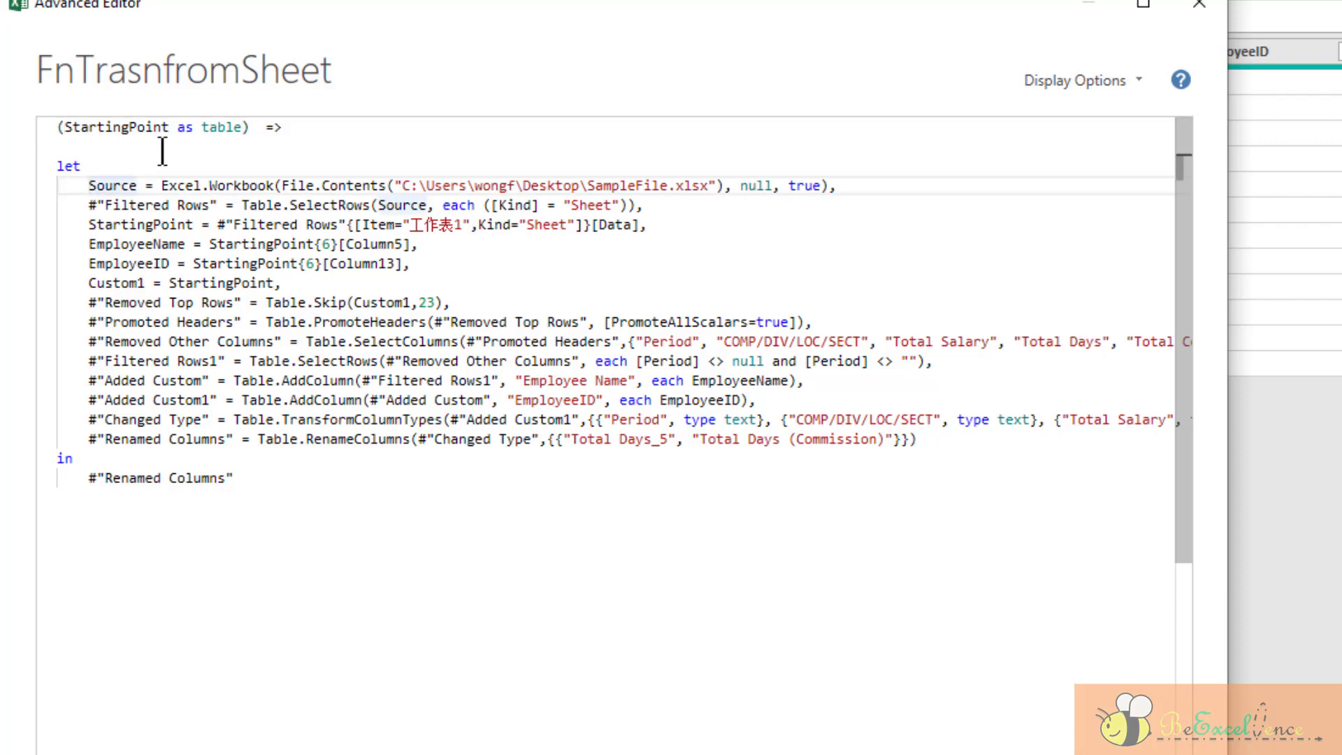
{"action": "type", "text": "//"}
{"action": "key", "text": "Down"}
{"action": "key", "text": "Left"}
{"action": "key", "text": "Left"}
{"action": "type", "text": "//"}
{"action": "key", "text": "Down"}
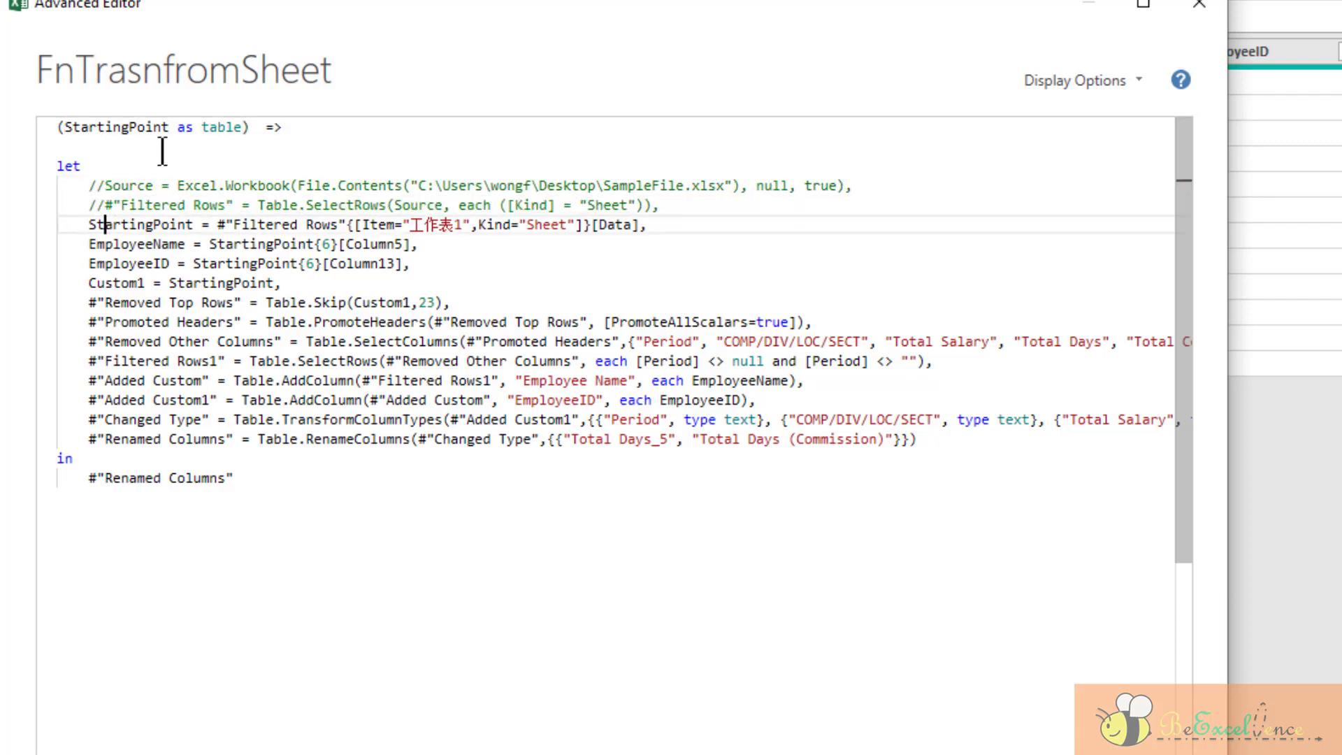
{"action": "key", "text": "Left"}
{"action": "key", "text": "Left"}
{"action": "type", "text": "//"}
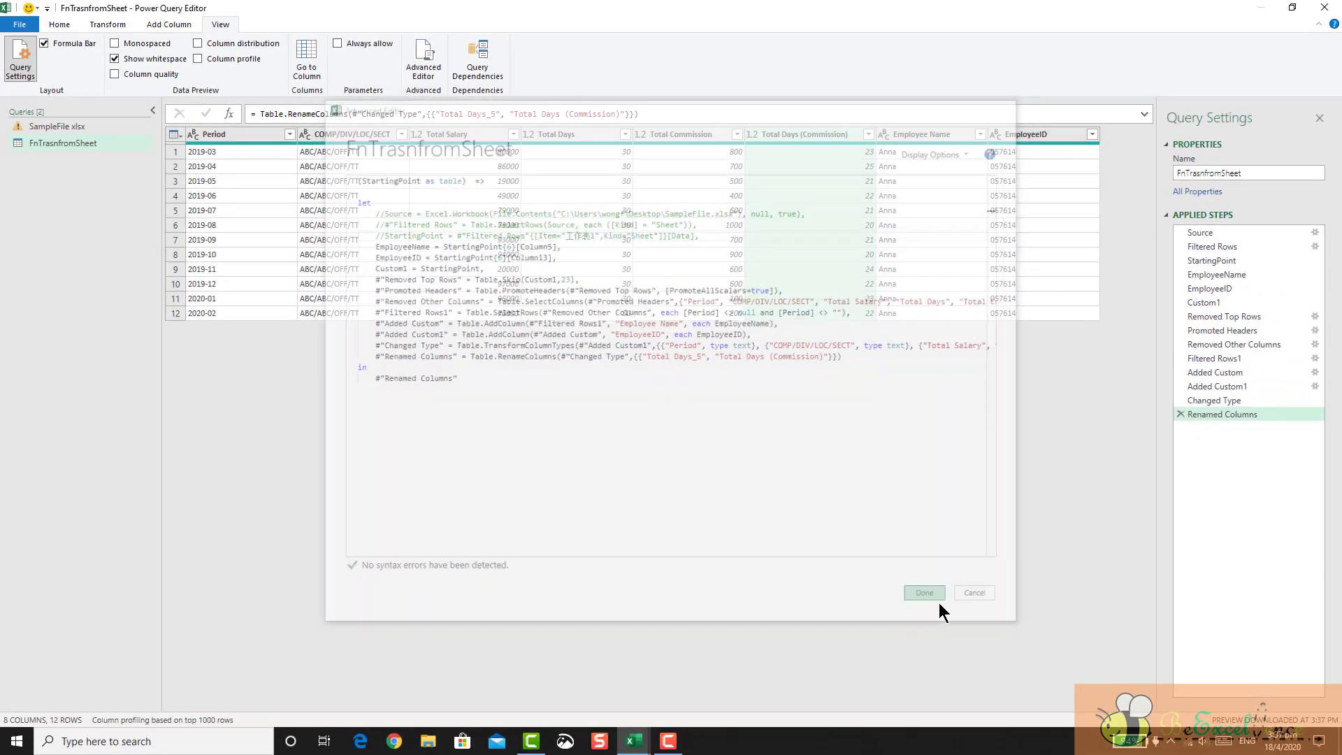
{"action": "left_click", "coordinate": [941, 619]}
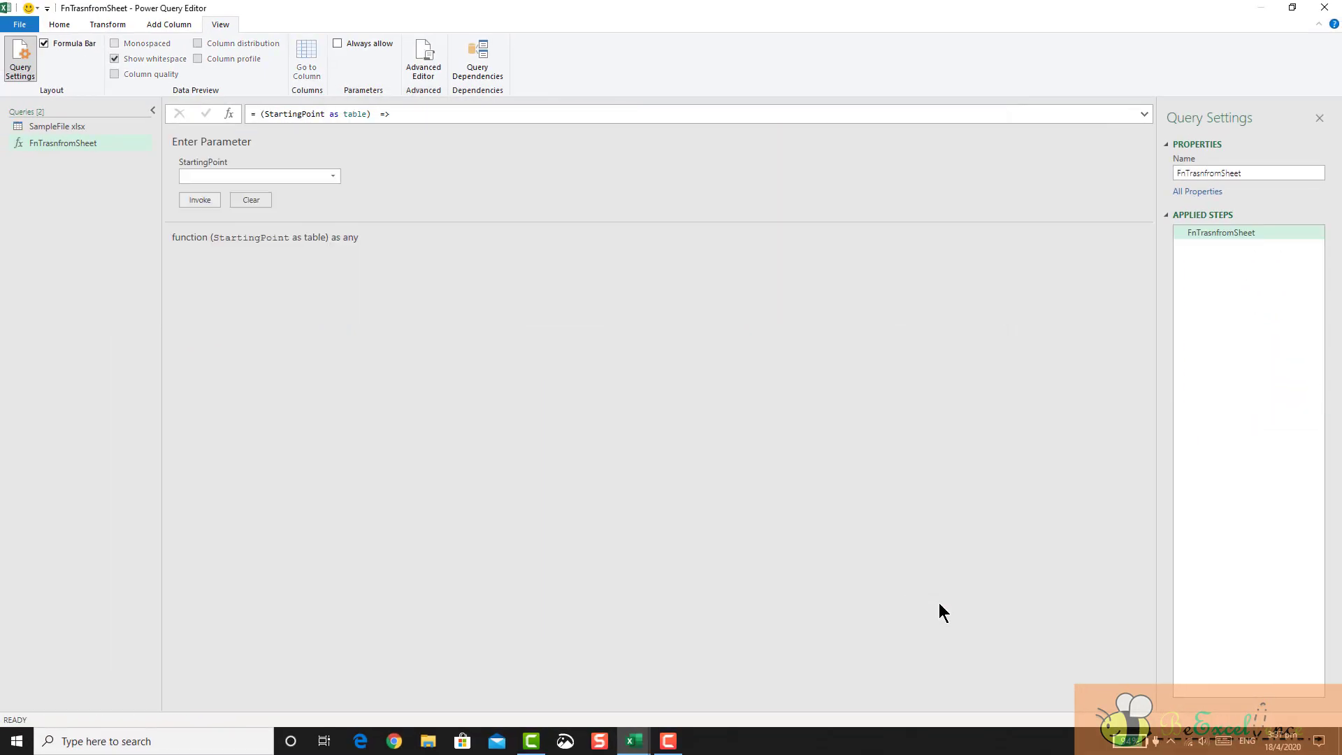
Close & Load the SampleFile xlsx query and verify the Total Days (Commission) header in F1
{"action": "left_click", "coordinate": [114, 127]}
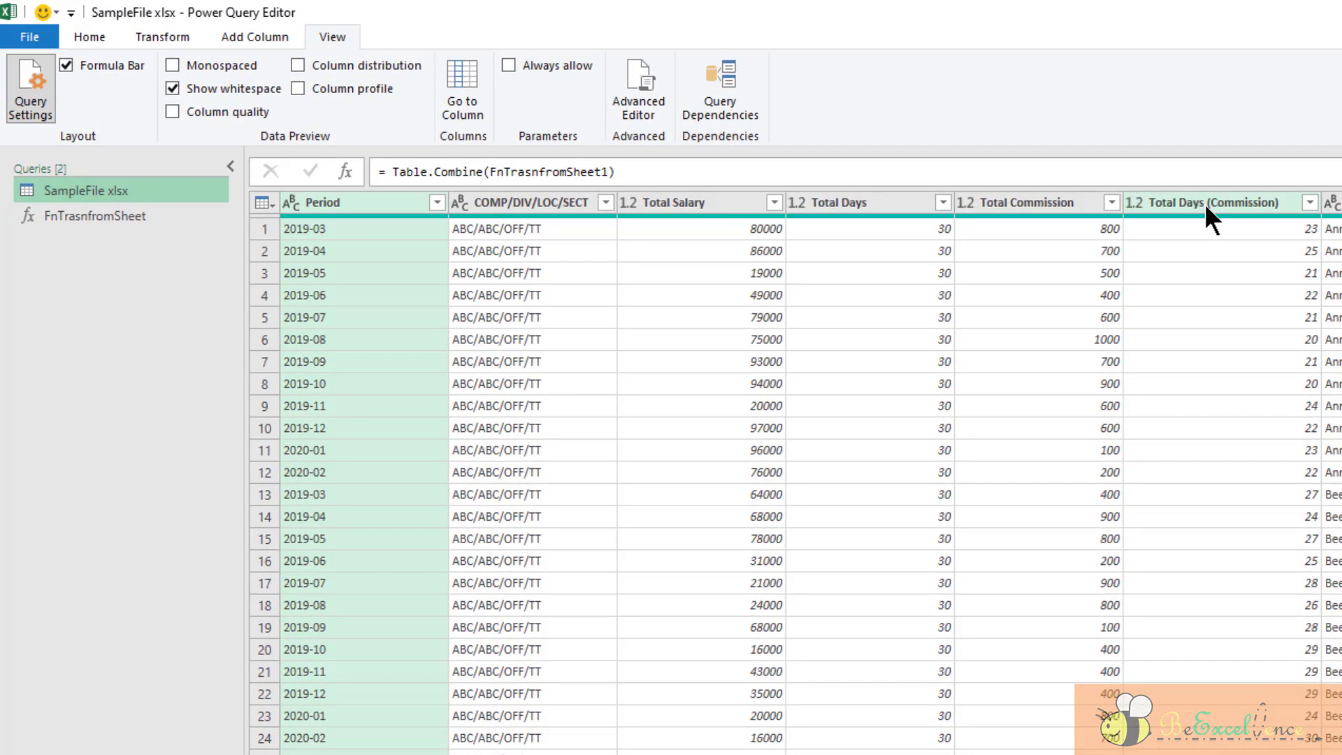
{"action": "left_click", "coordinate": [86, 34]}
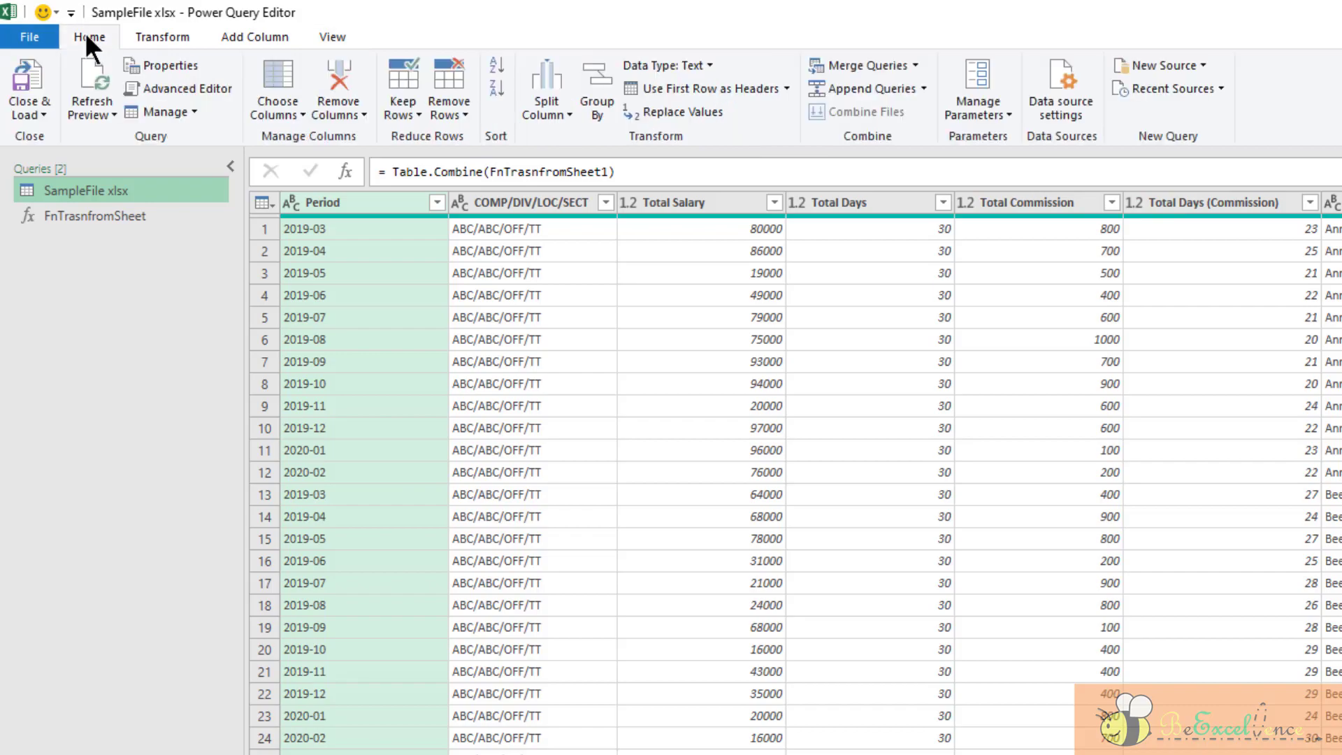
{"action": "left_click", "coordinate": [29, 77]}
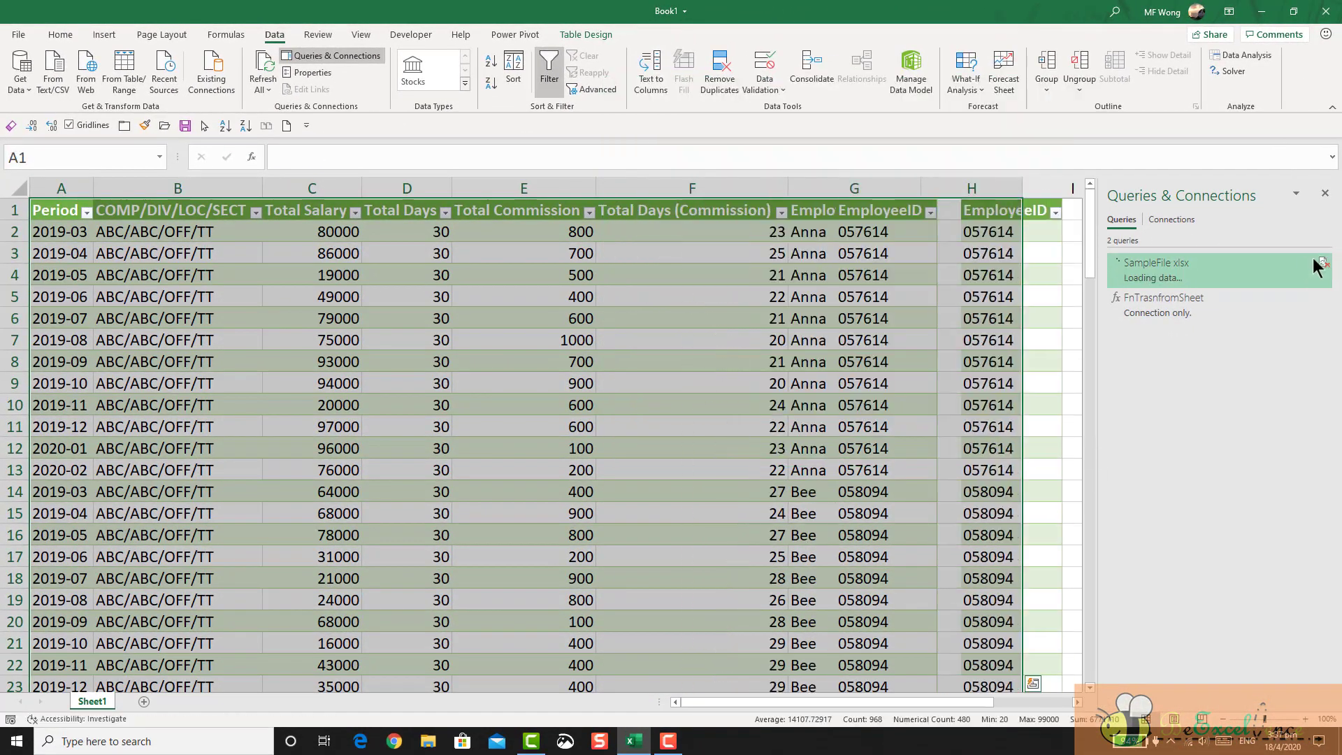
{"action": "left_click", "coordinate": [739, 208]}
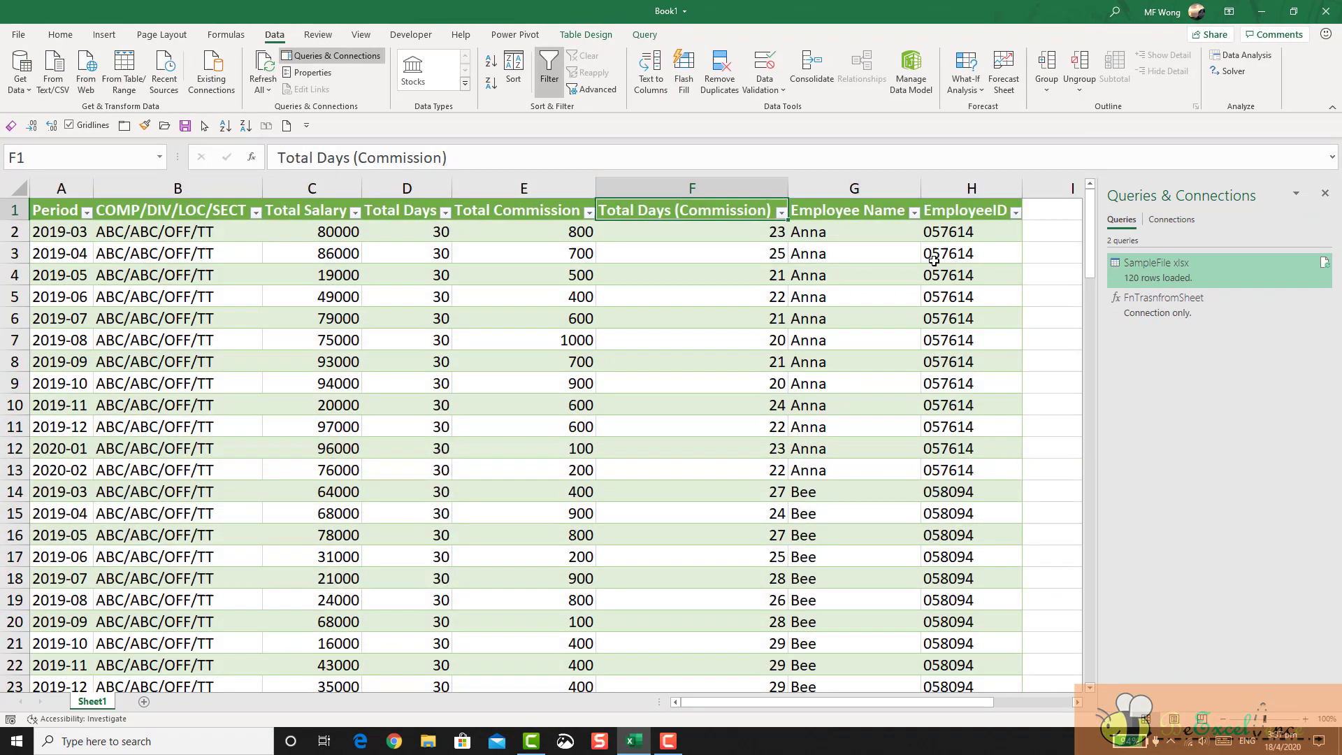